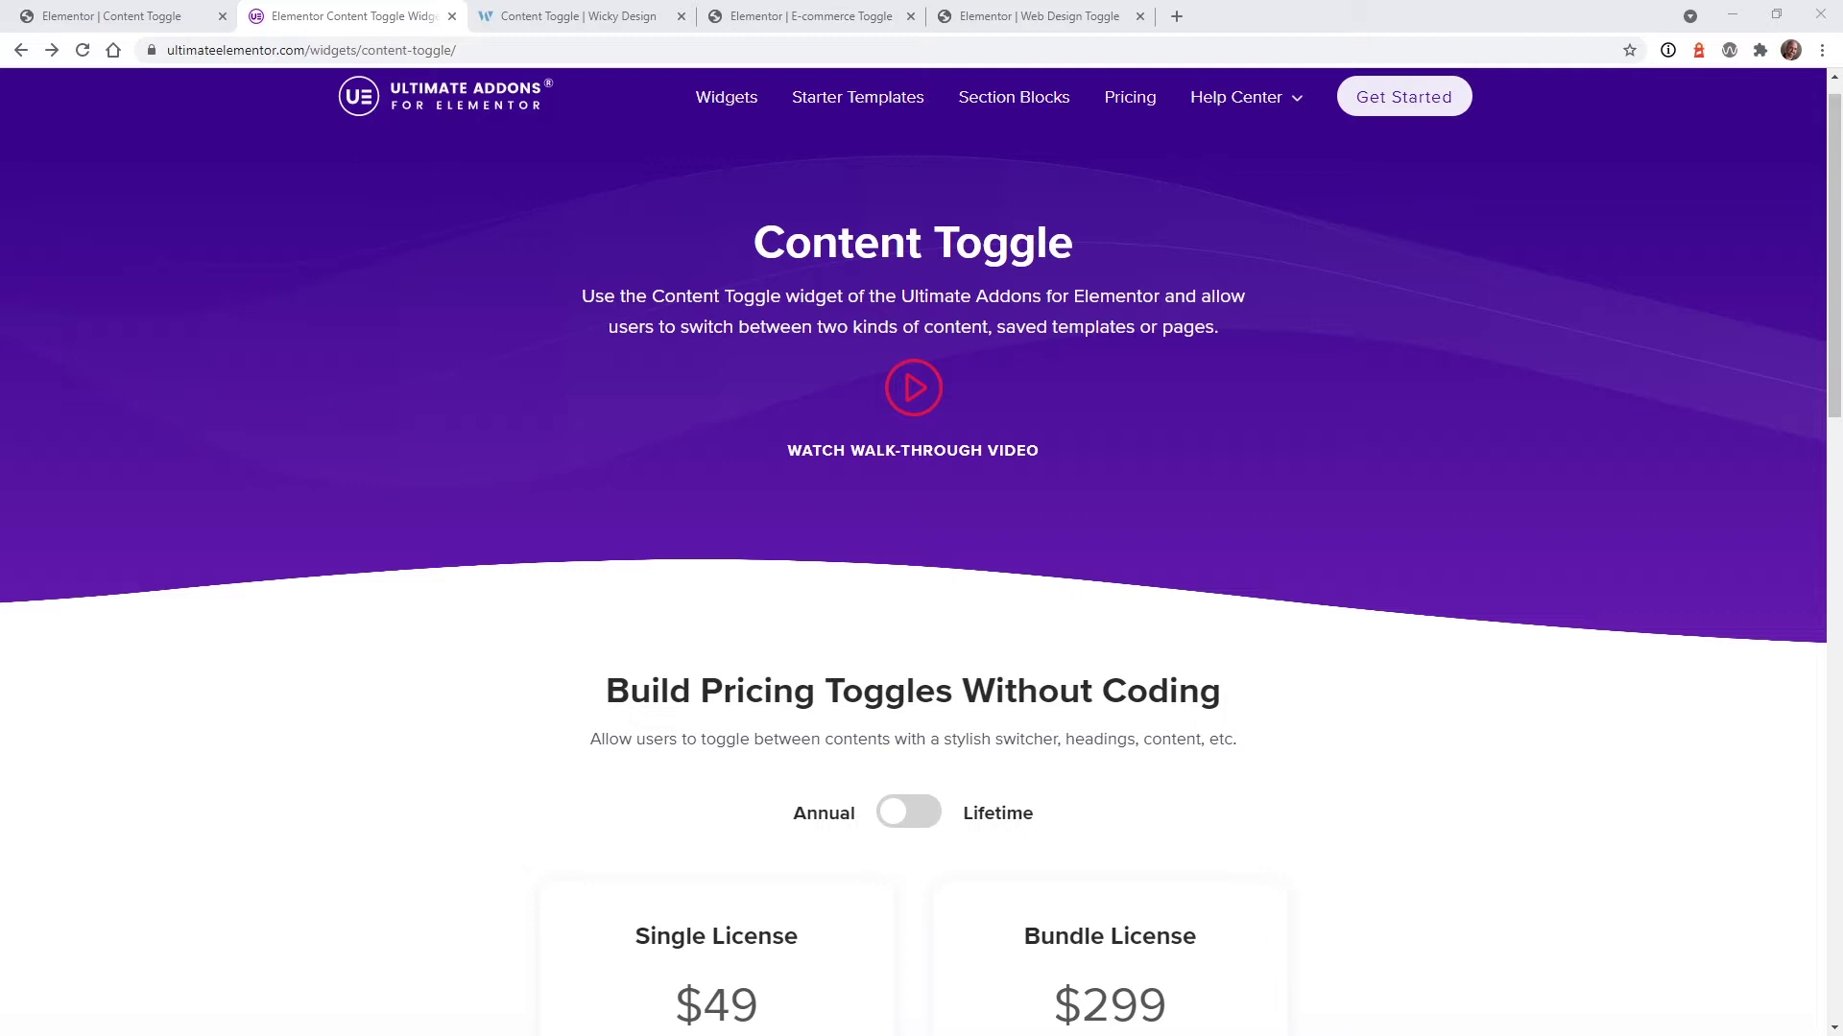
Go to the Ultimate Addons home page and look through its full list of Elementor widgets by category.
{"action": "left_click", "coordinate": [436, 100]}
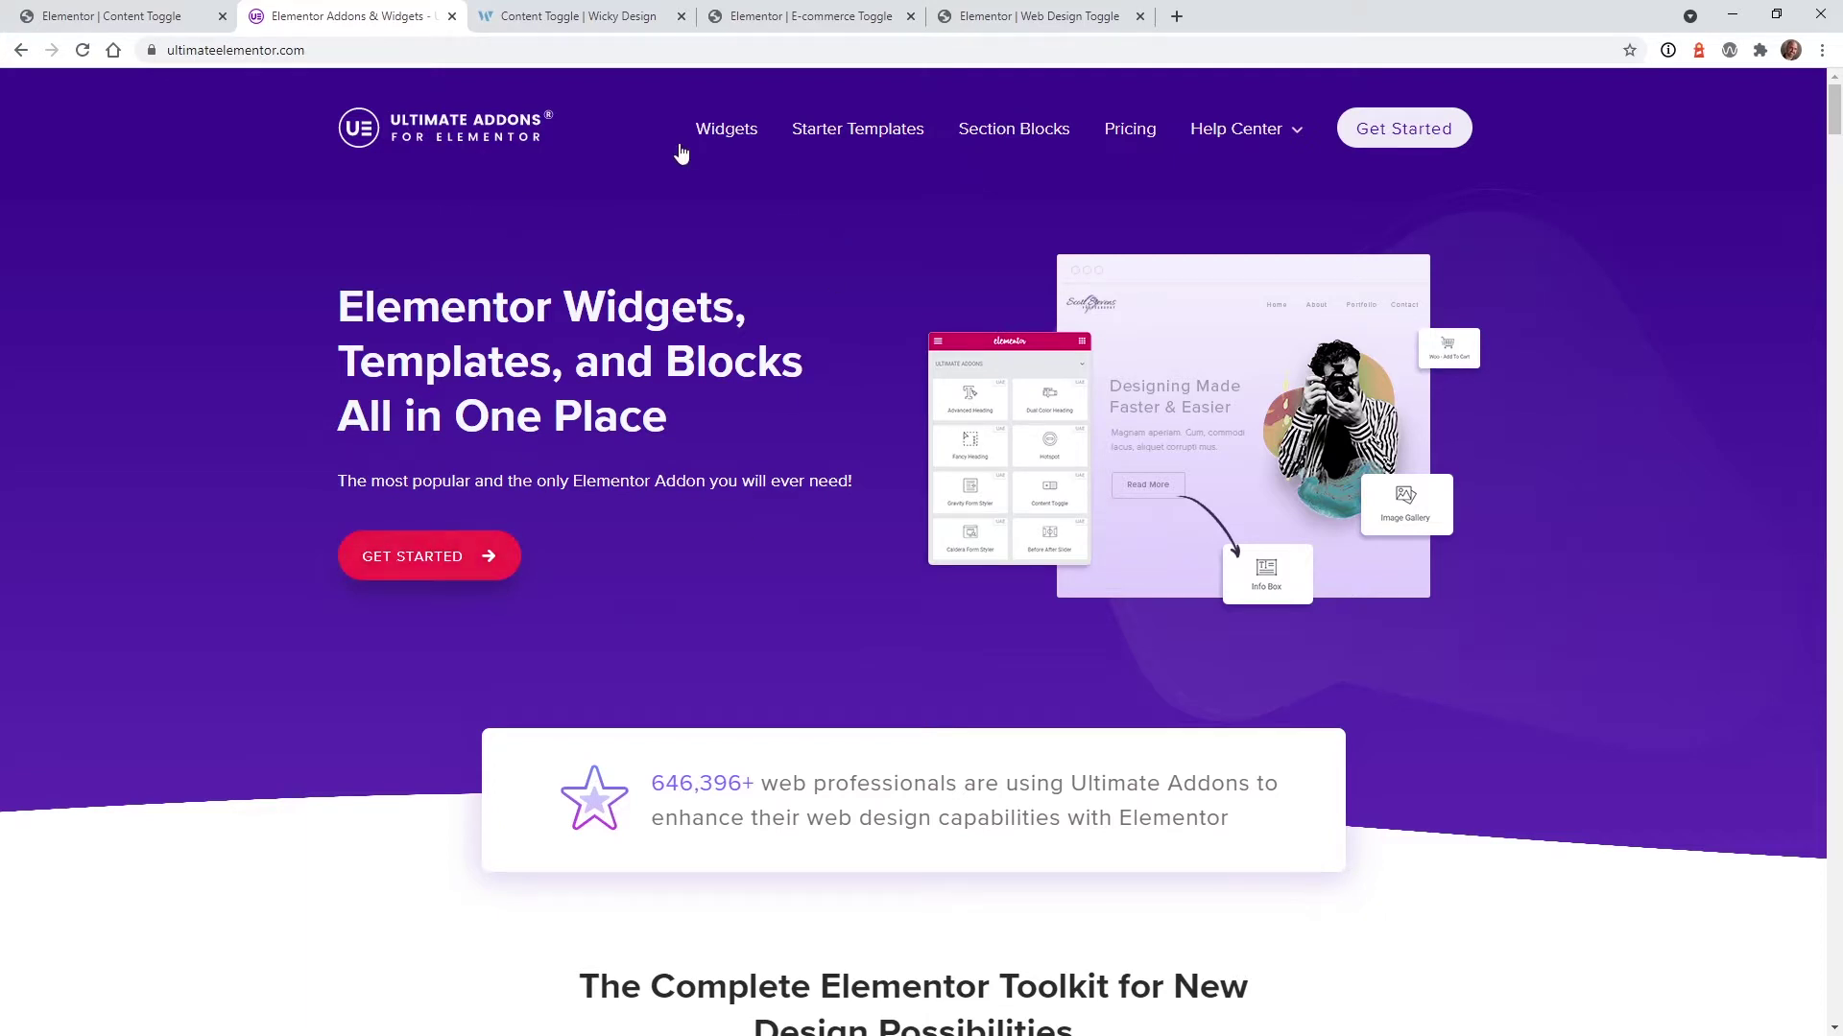
{"action": "left_click", "coordinate": [725, 135]}
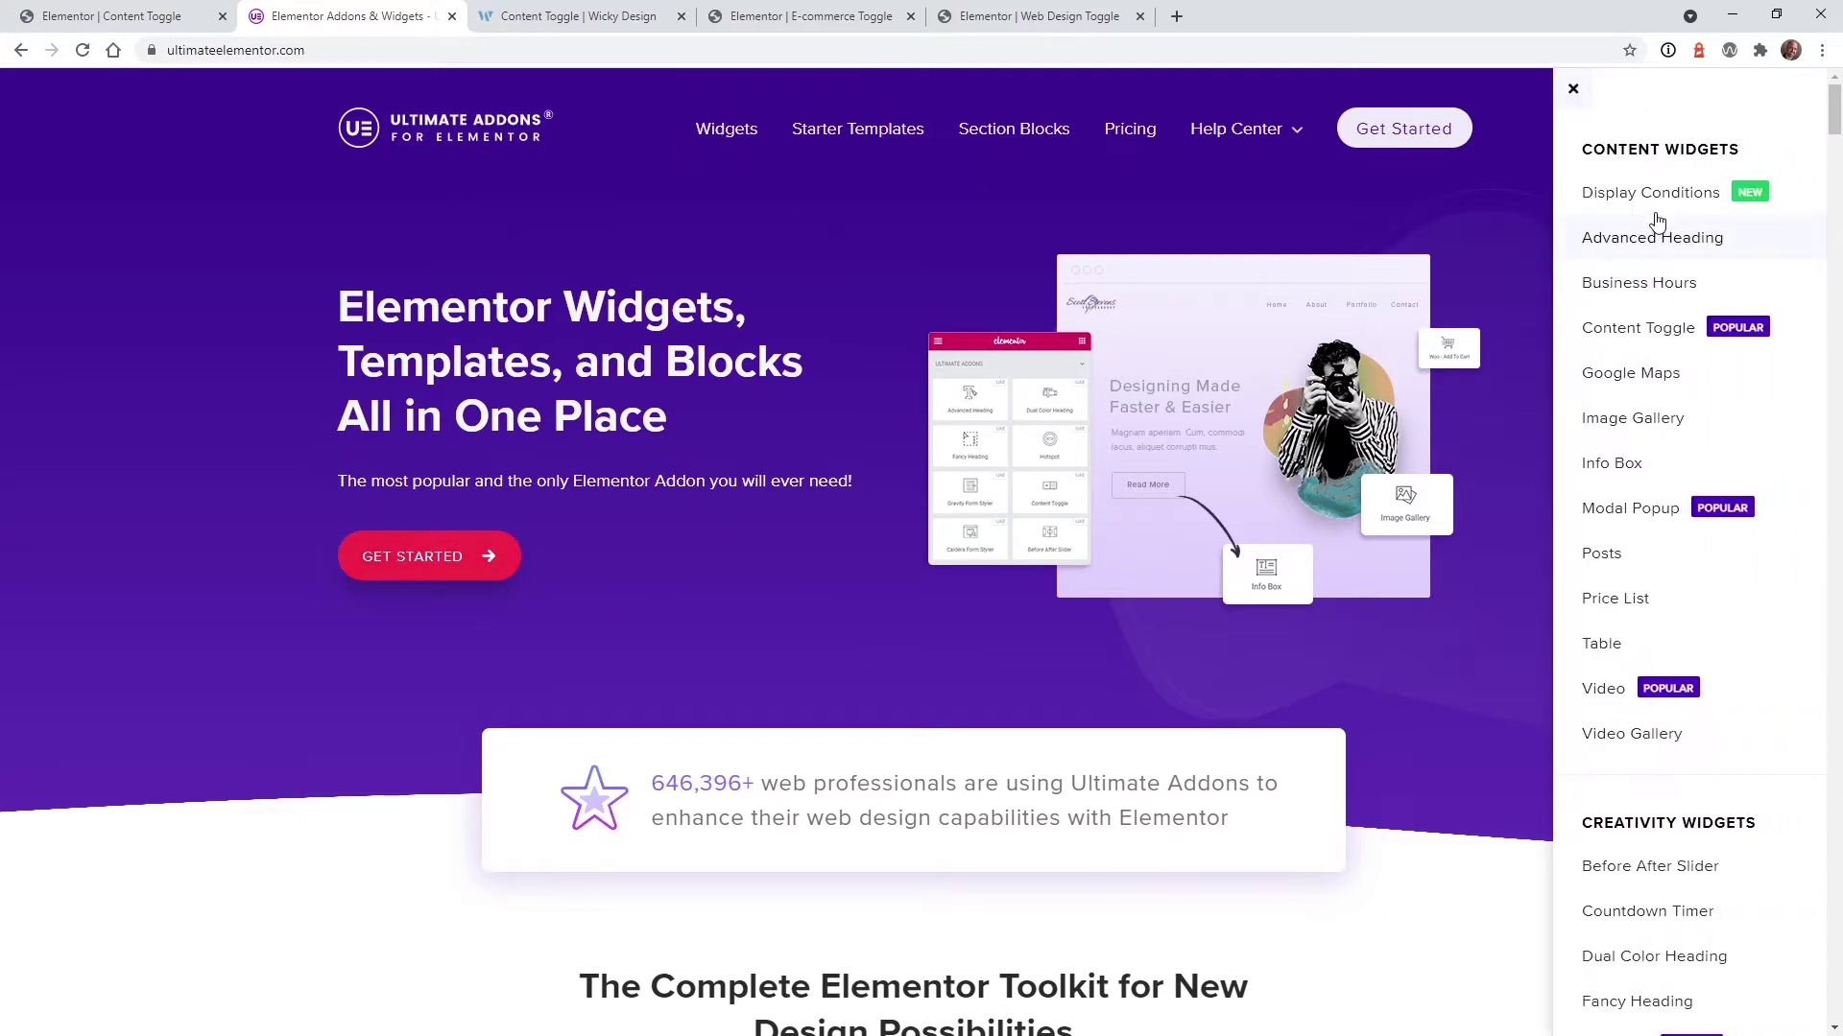
{"action": "scroll", "coordinate": [1646, 220], "scroll_direction": "down", "scroll_amount": 3}
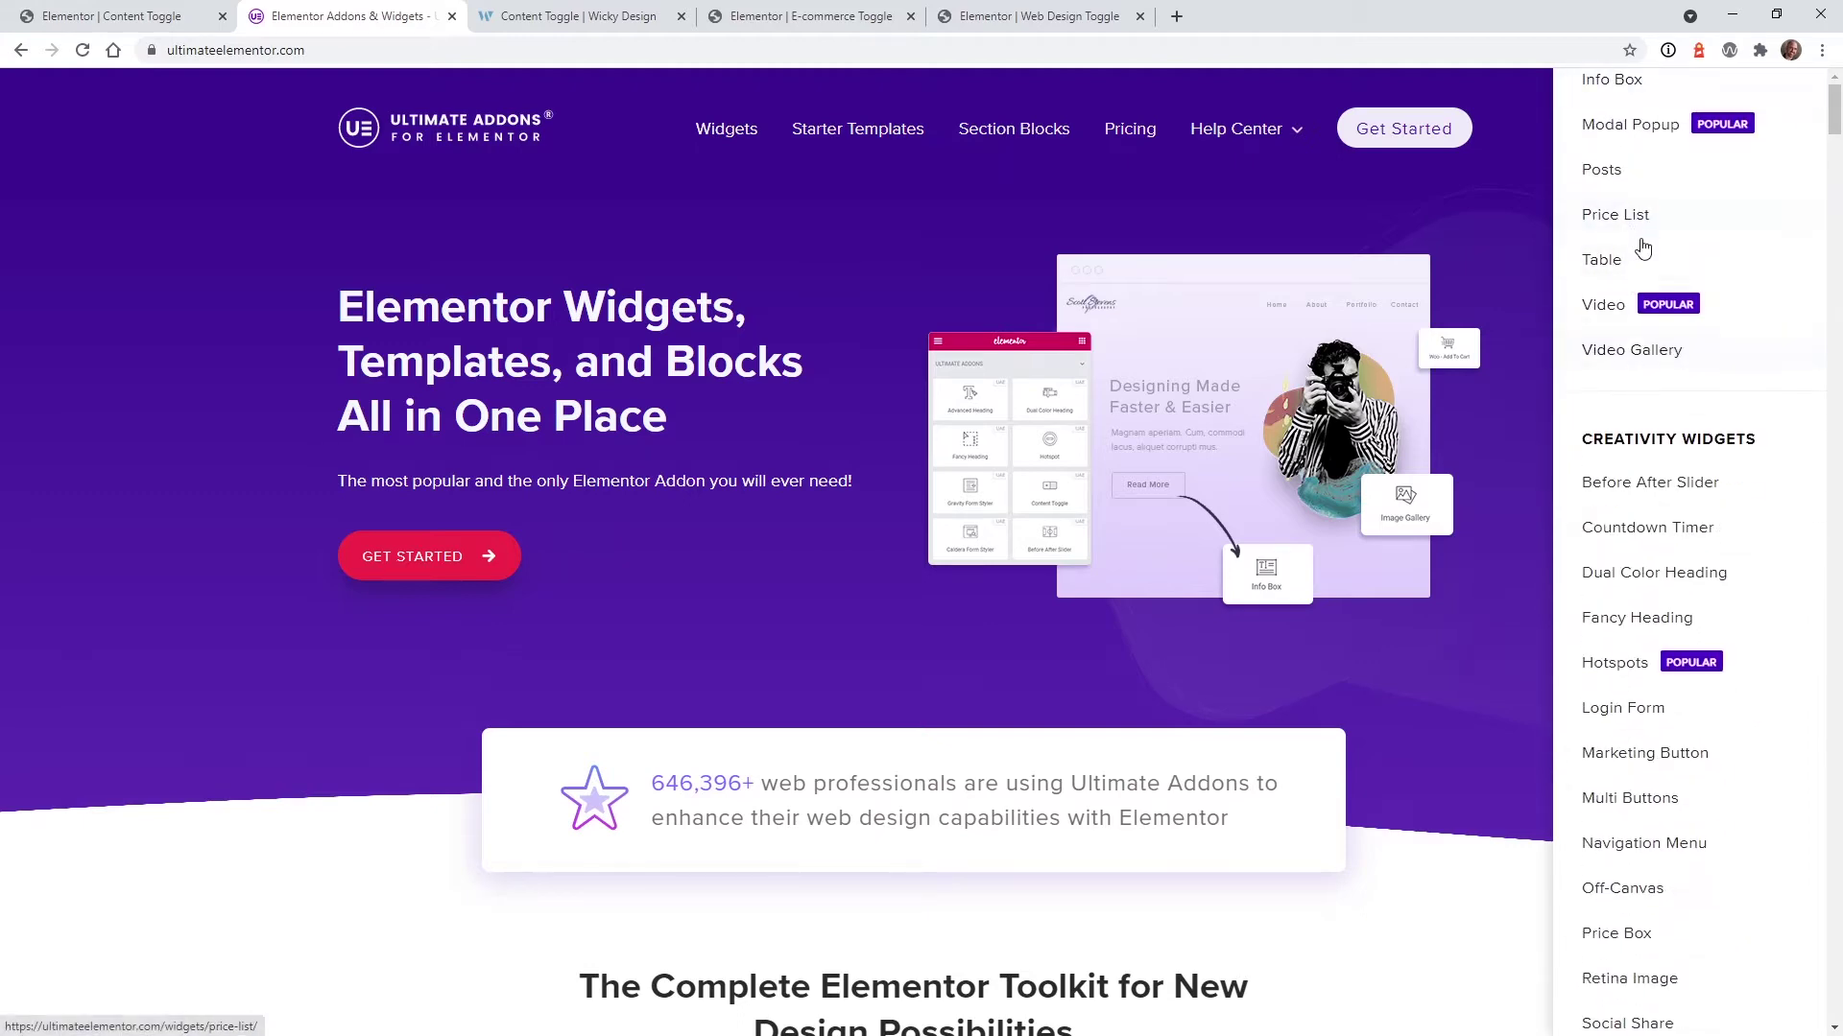
{"action": "scroll", "coordinate": [1641, 412], "scroll_direction": "down", "scroll_amount": 4}
{"action": "scroll", "coordinate": [1641, 414], "scroll_direction": "down", "scroll_amount": 5}
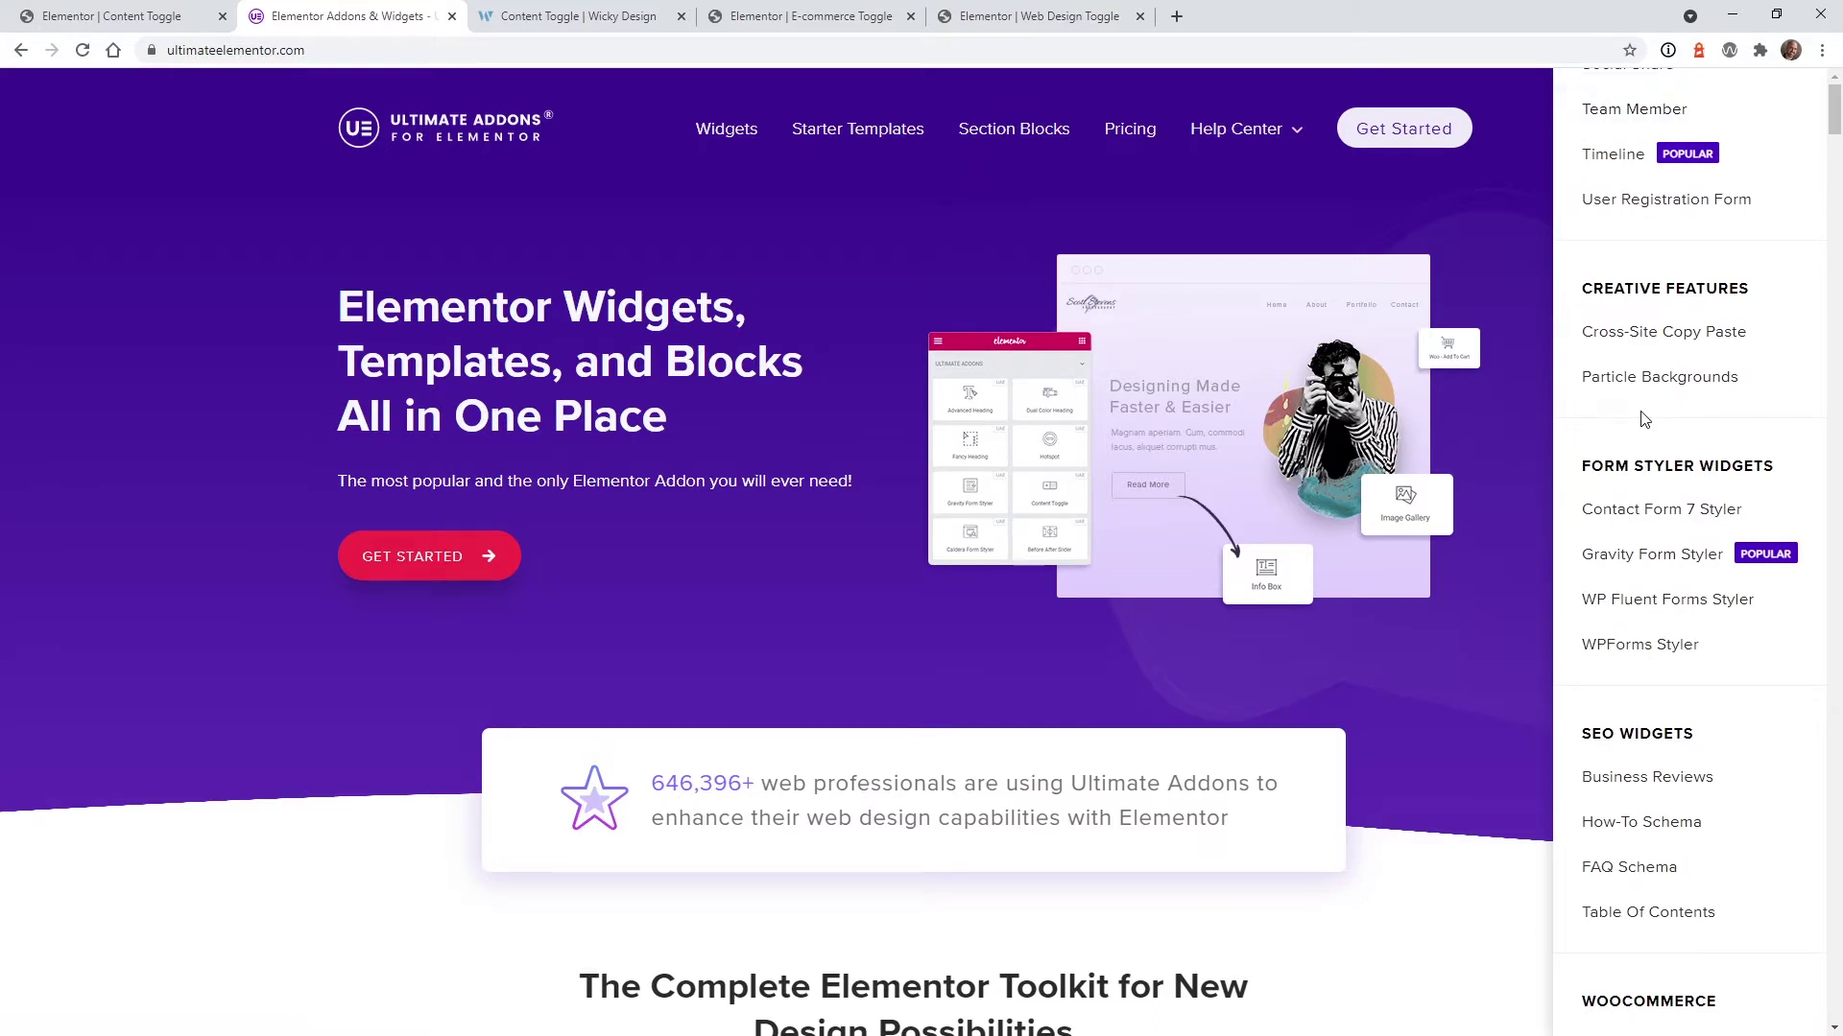
{"action": "scroll", "coordinate": [1675, 424], "scroll_direction": "down", "scroll_amount": 3}
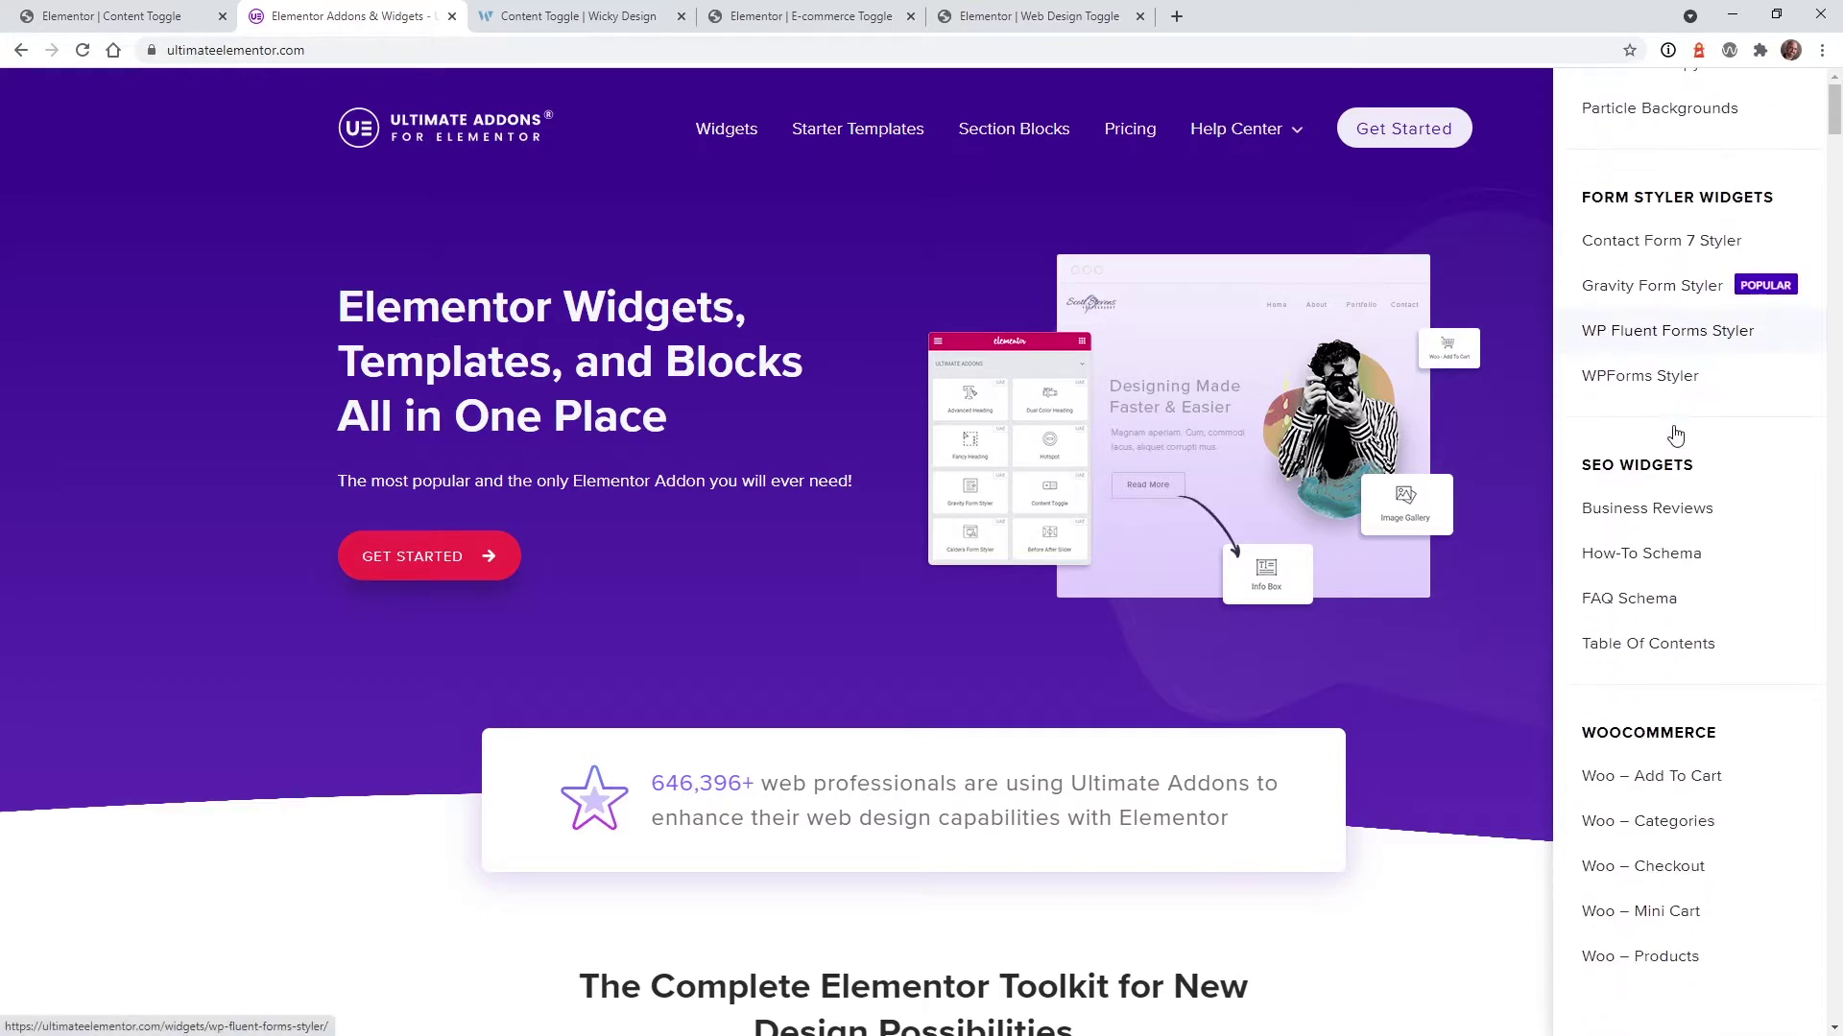
{"action": "scroll", "coordinate": [1647, 869], "scroll_direction": "up", "scroll_amount": 2}
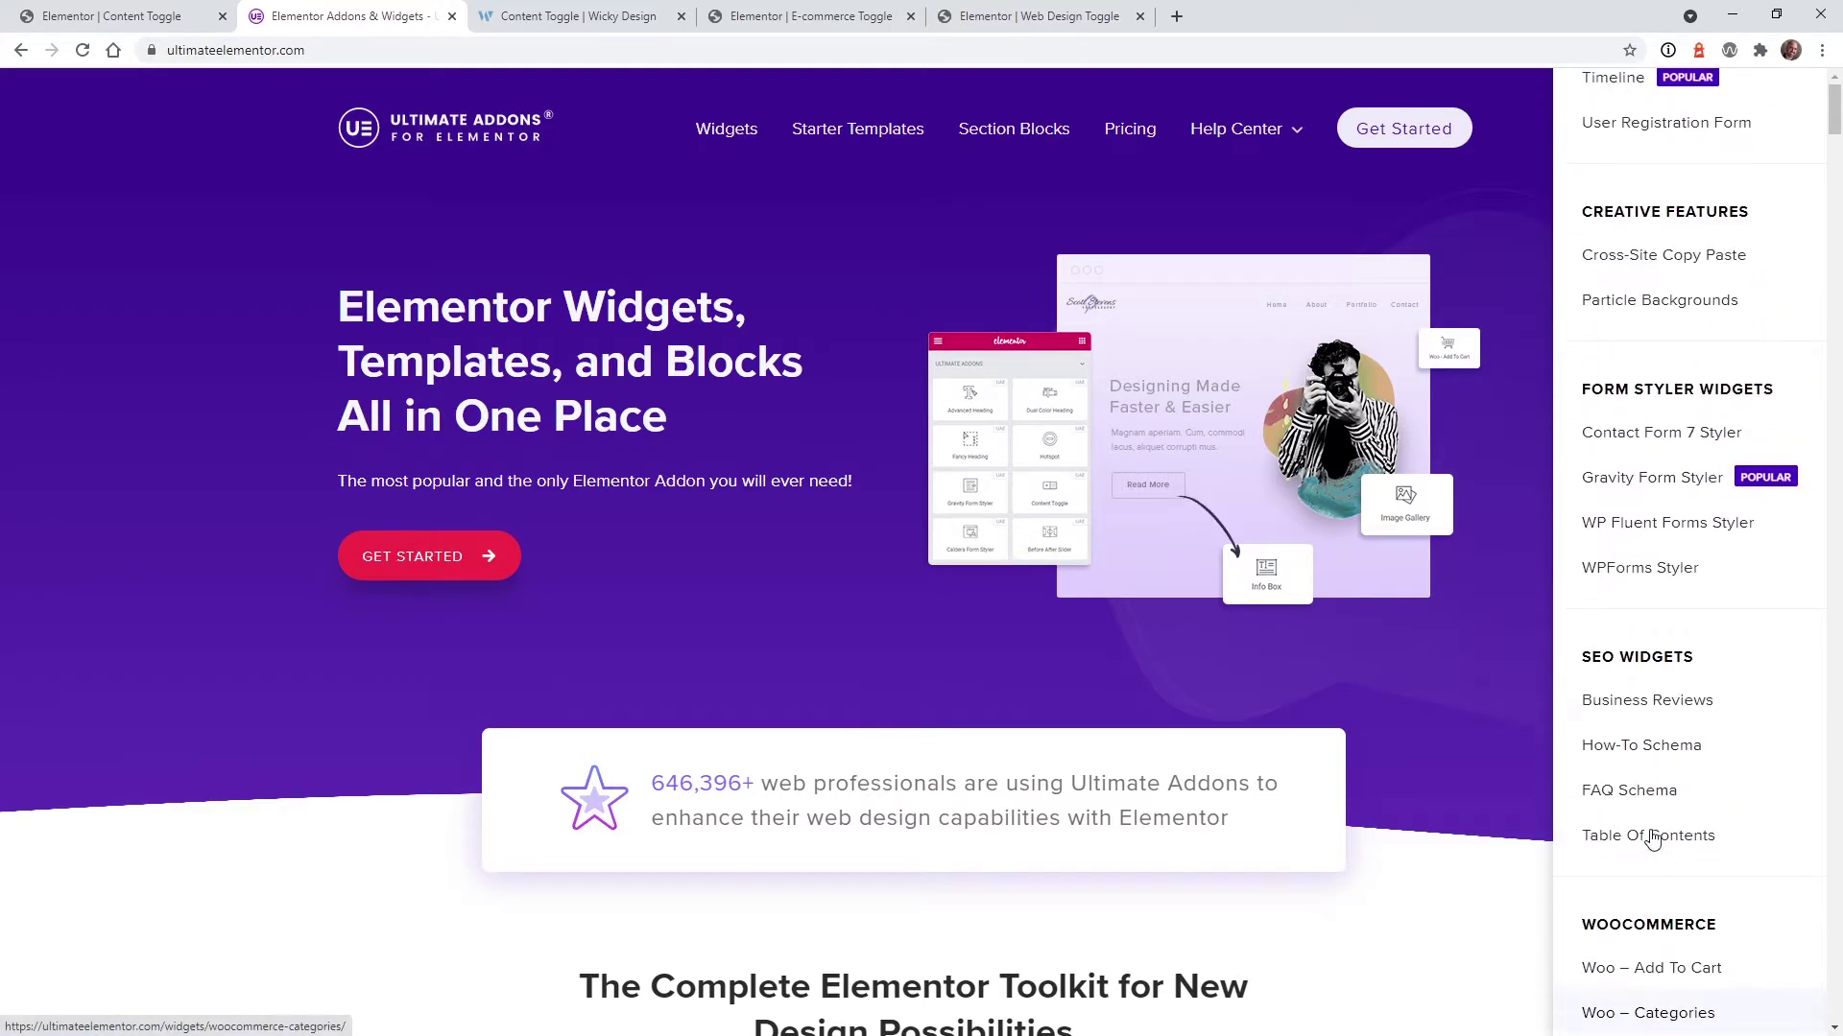
{"action": "scroll", "coordinate": [1677, 693], "scroll_direction": "up", "scroll_amount": 5}
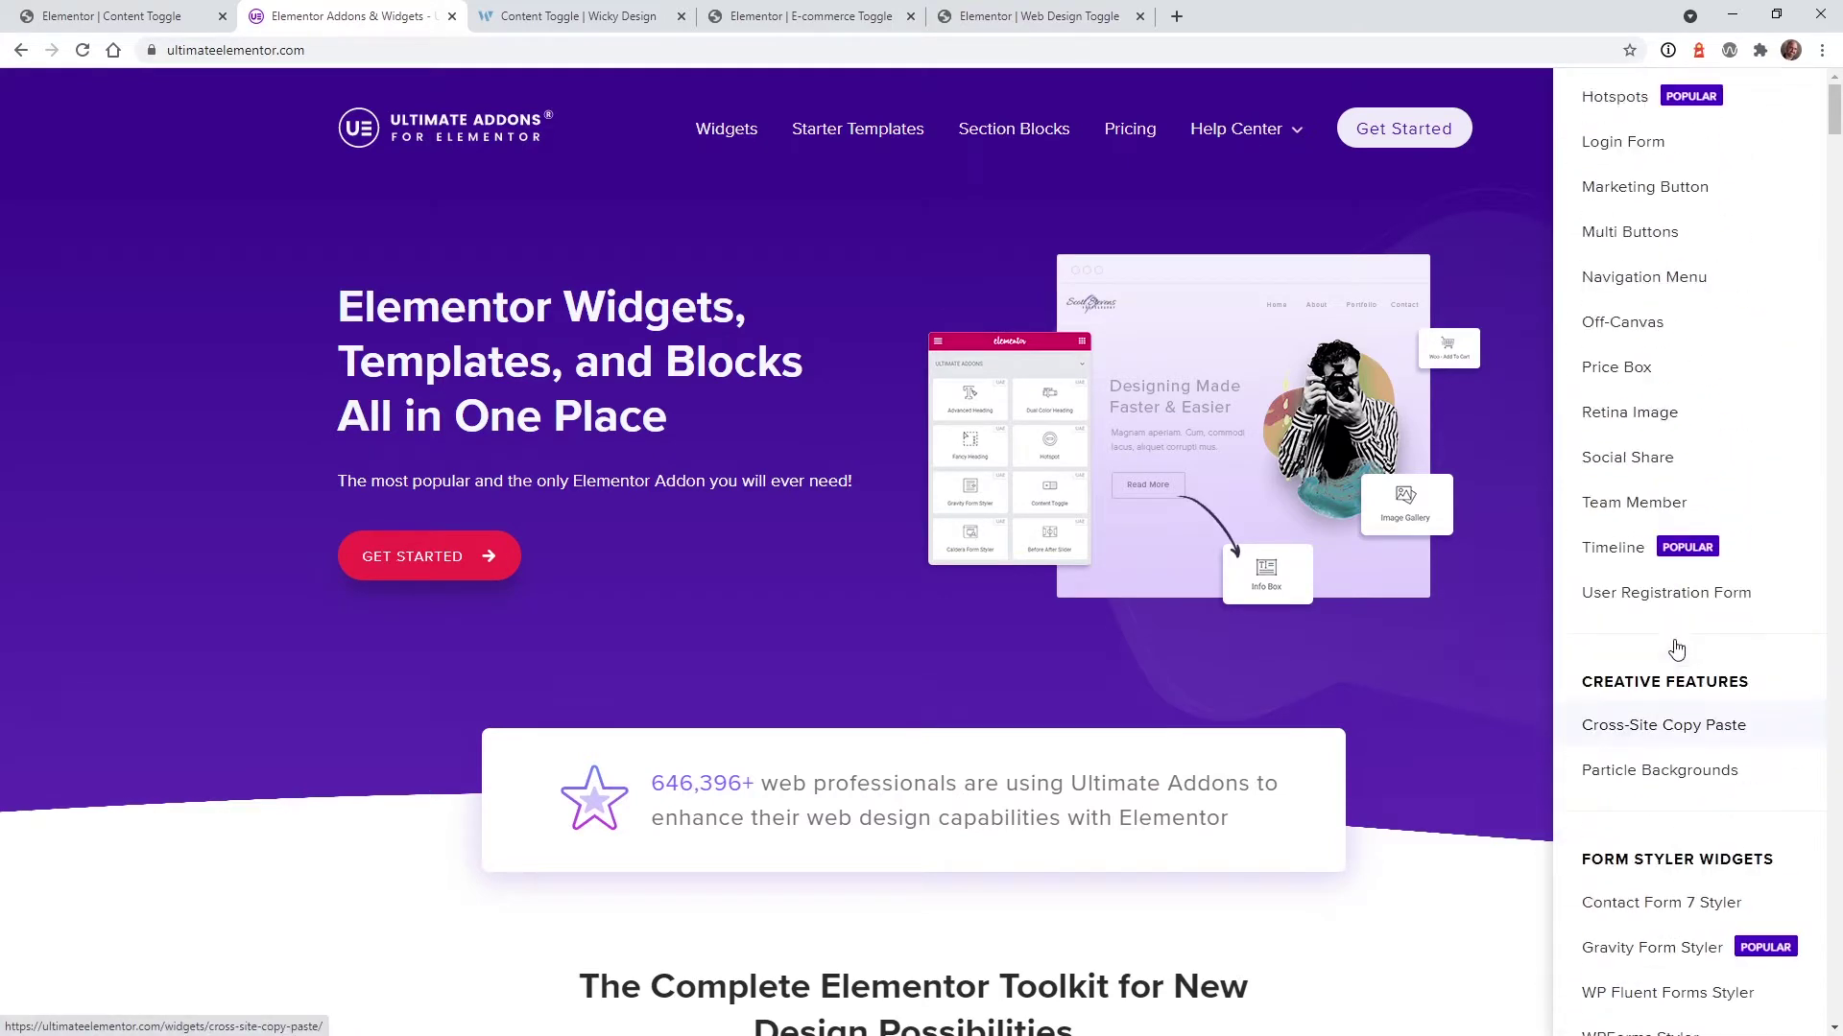
{"action": "scroll", "coordinate": [1678, 613], "scroll_direction": "up", "scroll_amount": 7}
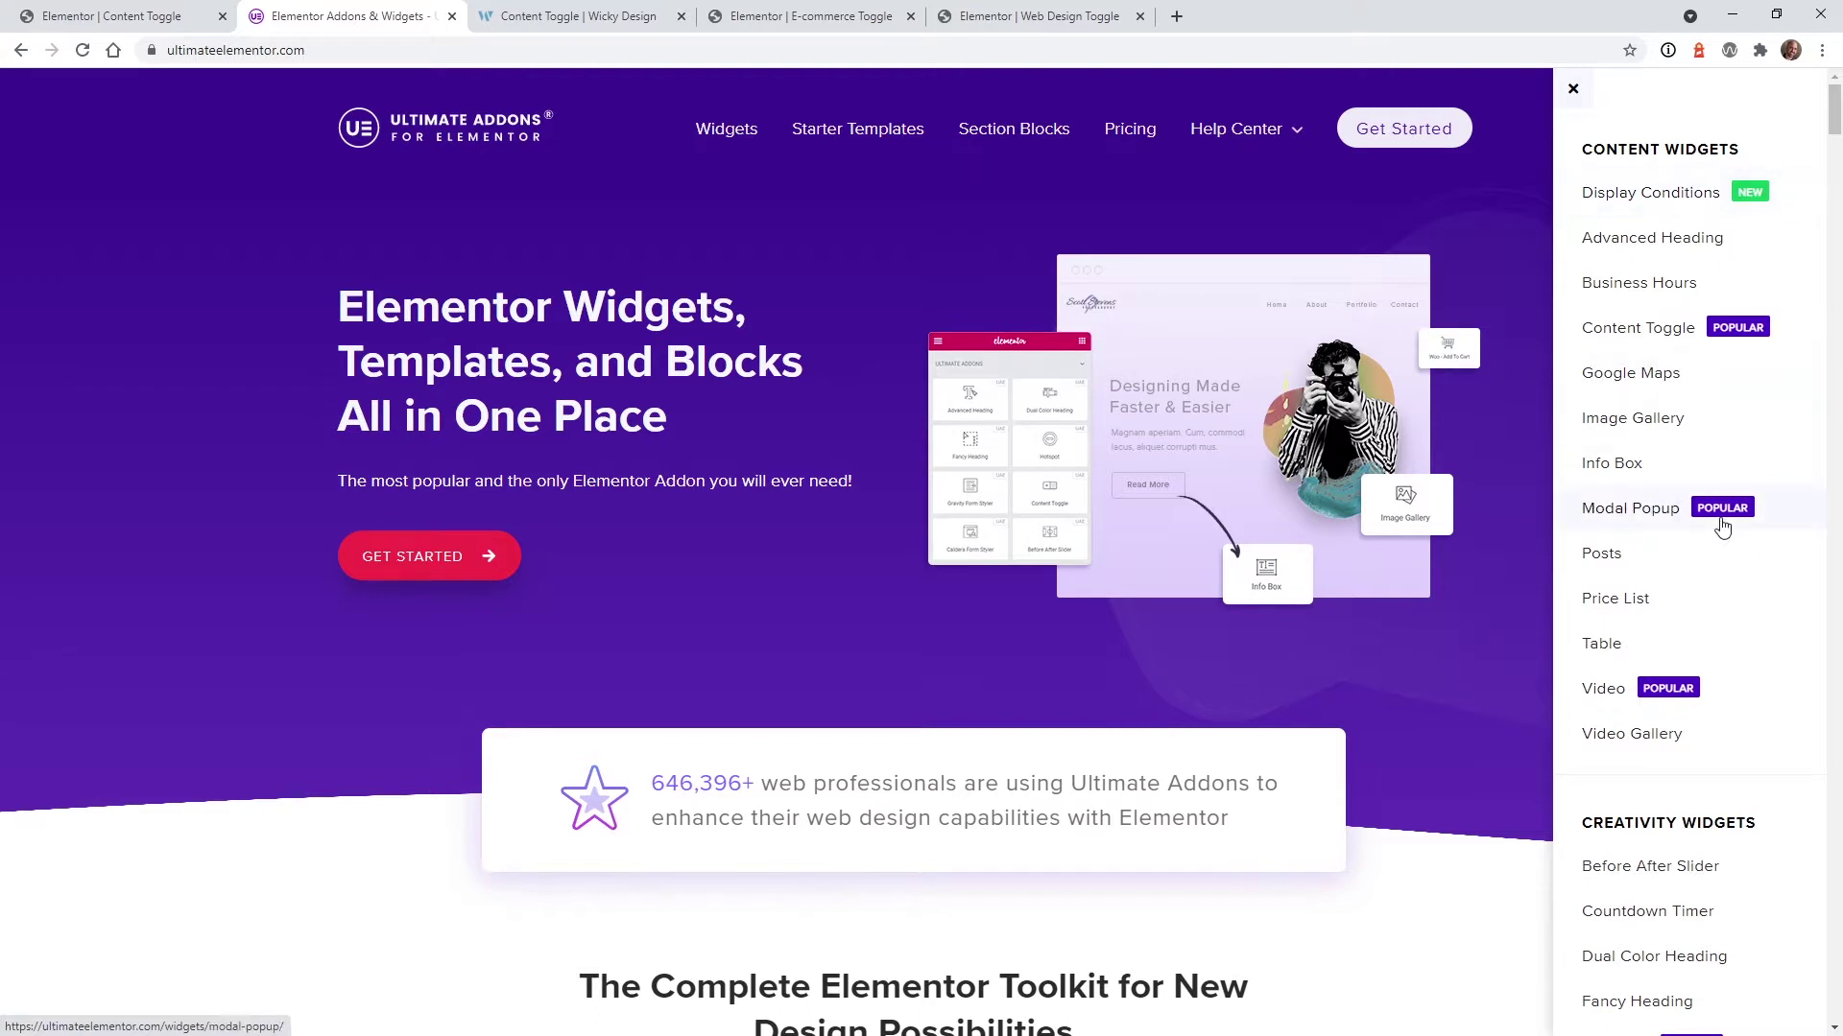
{"action": "scroll", "coordinate": [1723, 523], "scroll_direction": "down", "scroll_amount": 2}
{"action": "scroll", "coordinate": [1723, 523], "scroll_direction": "down", "scroll_amount": 2}
{"action": "scroll", "coordinate": [1685, 419], "scroll_direction": "down", "scroll_amount": 2}
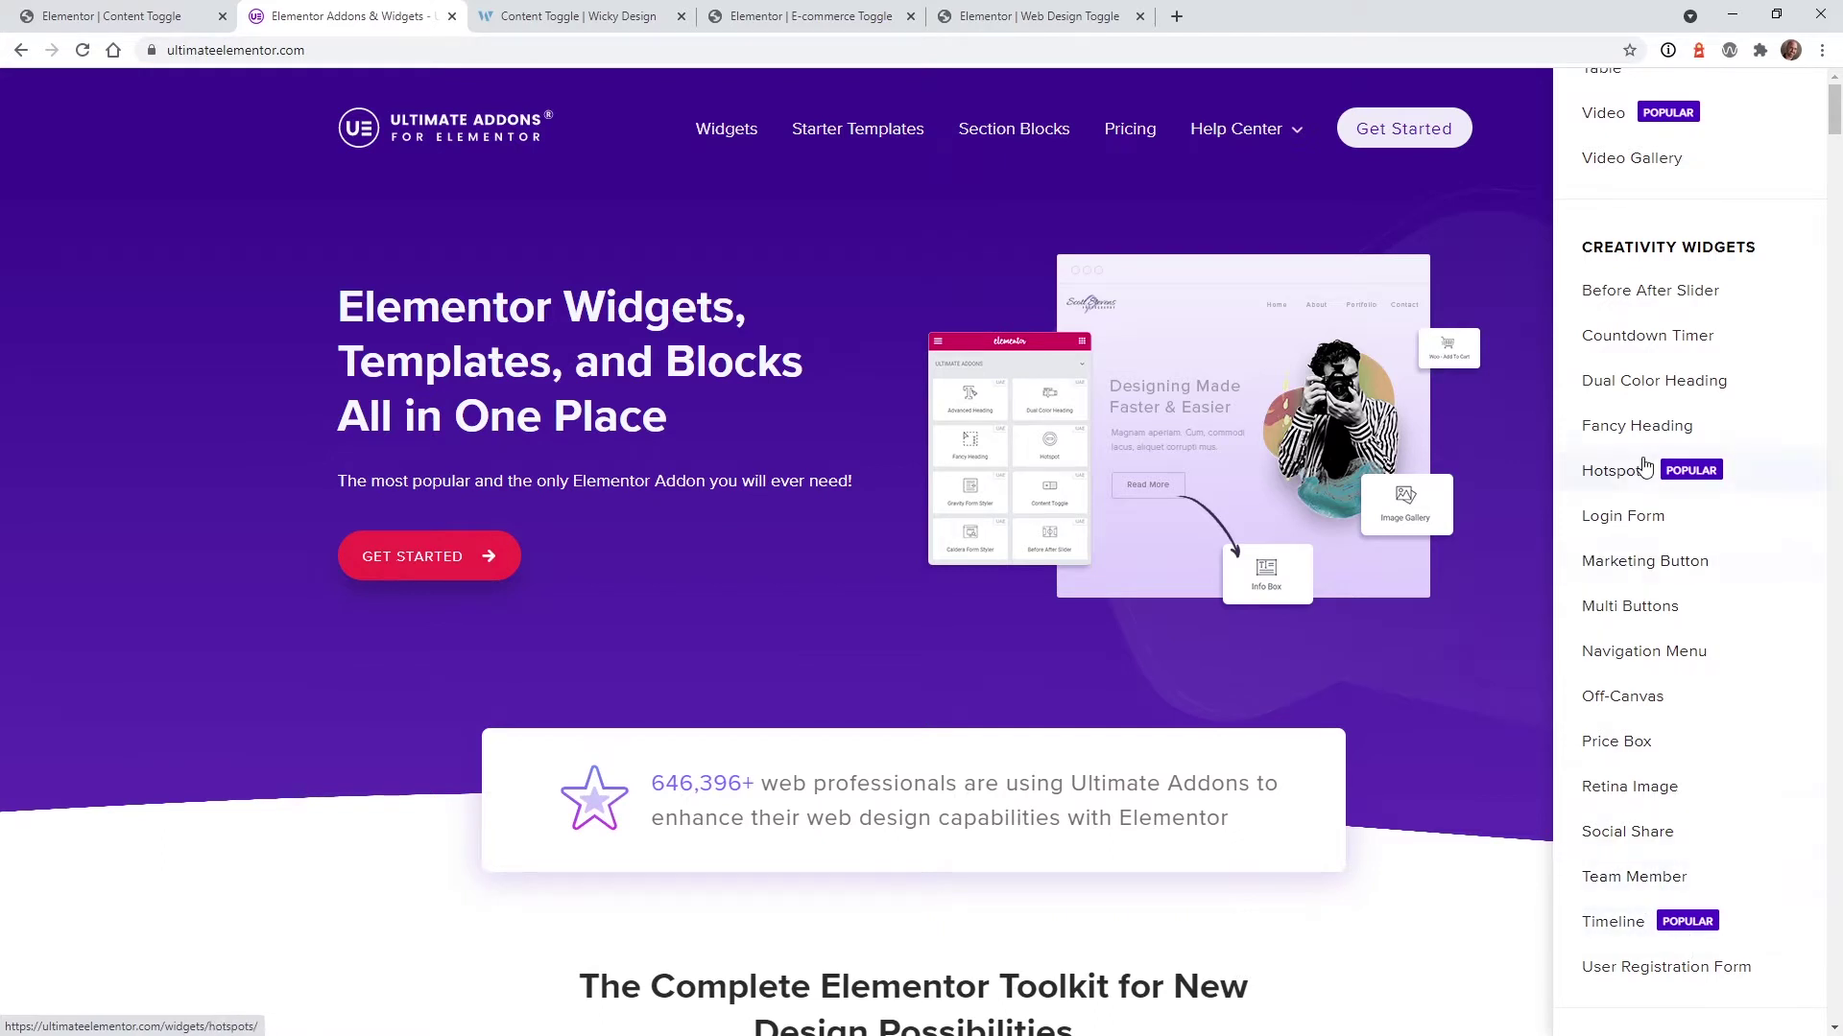
{"action": "scroll", "coordinate": [1653, 443], "scroll_direction": "up", "scroll_amount": 4}
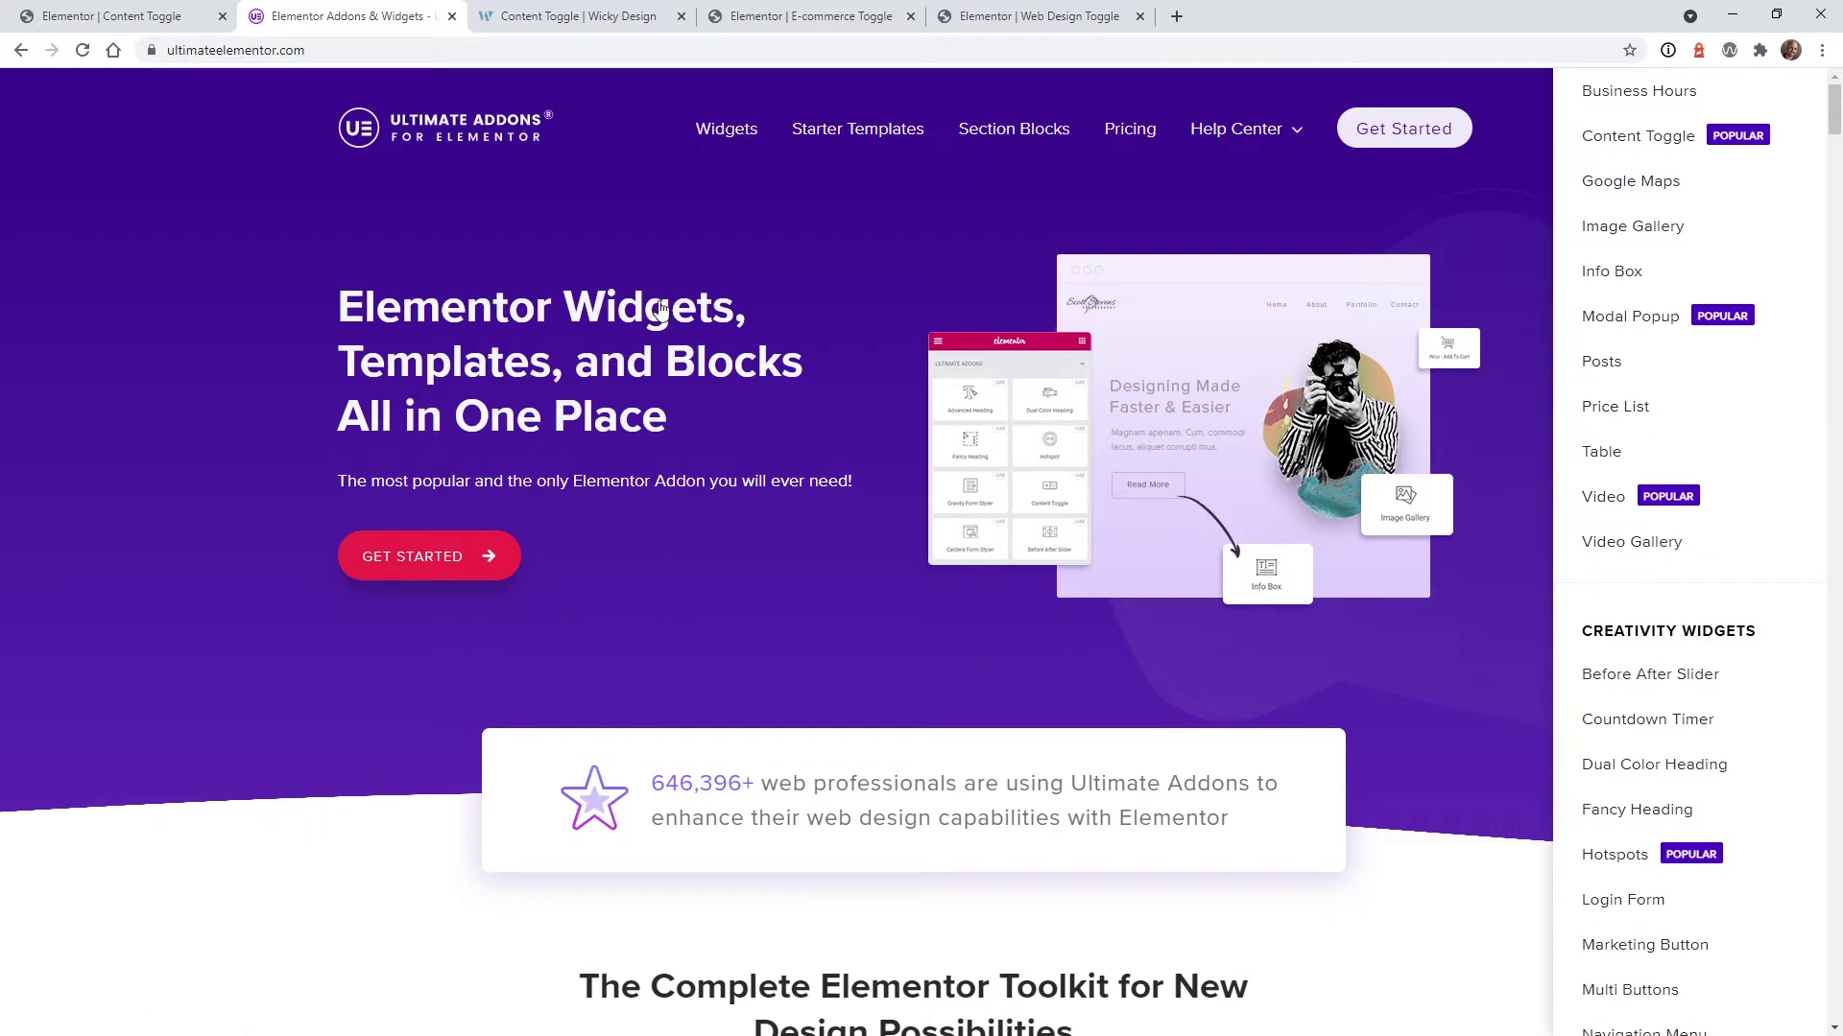
Open the Content Toggle widget's page and try its pricing demo by switching between Annual and Lifetime.
{"action": "scroll", "coordinate": [1608, 346], "scroll_direction": "up", "scroll_amount": 2}
{"action": "left_click", "coordinate": [1650, 336]}
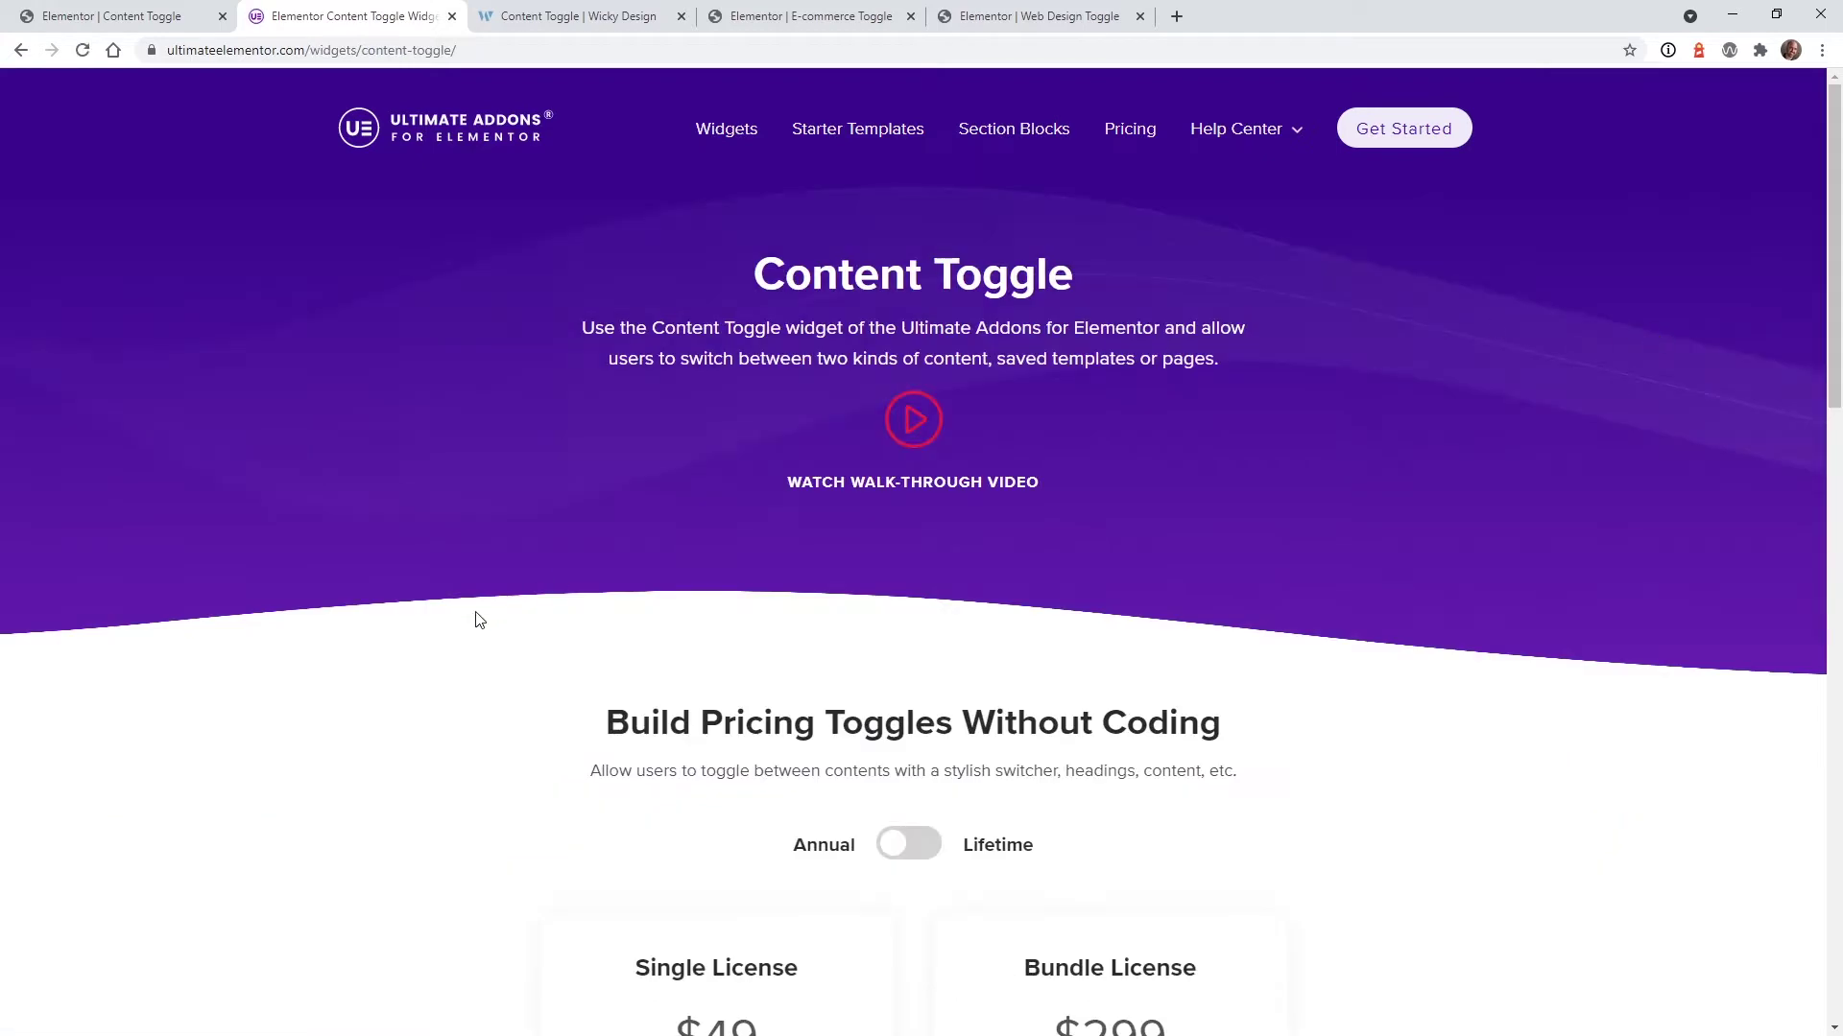
{"action": "scroll", "coordinate": [445, 628], "scroll_direction": "down", "scroll_amount": 2}
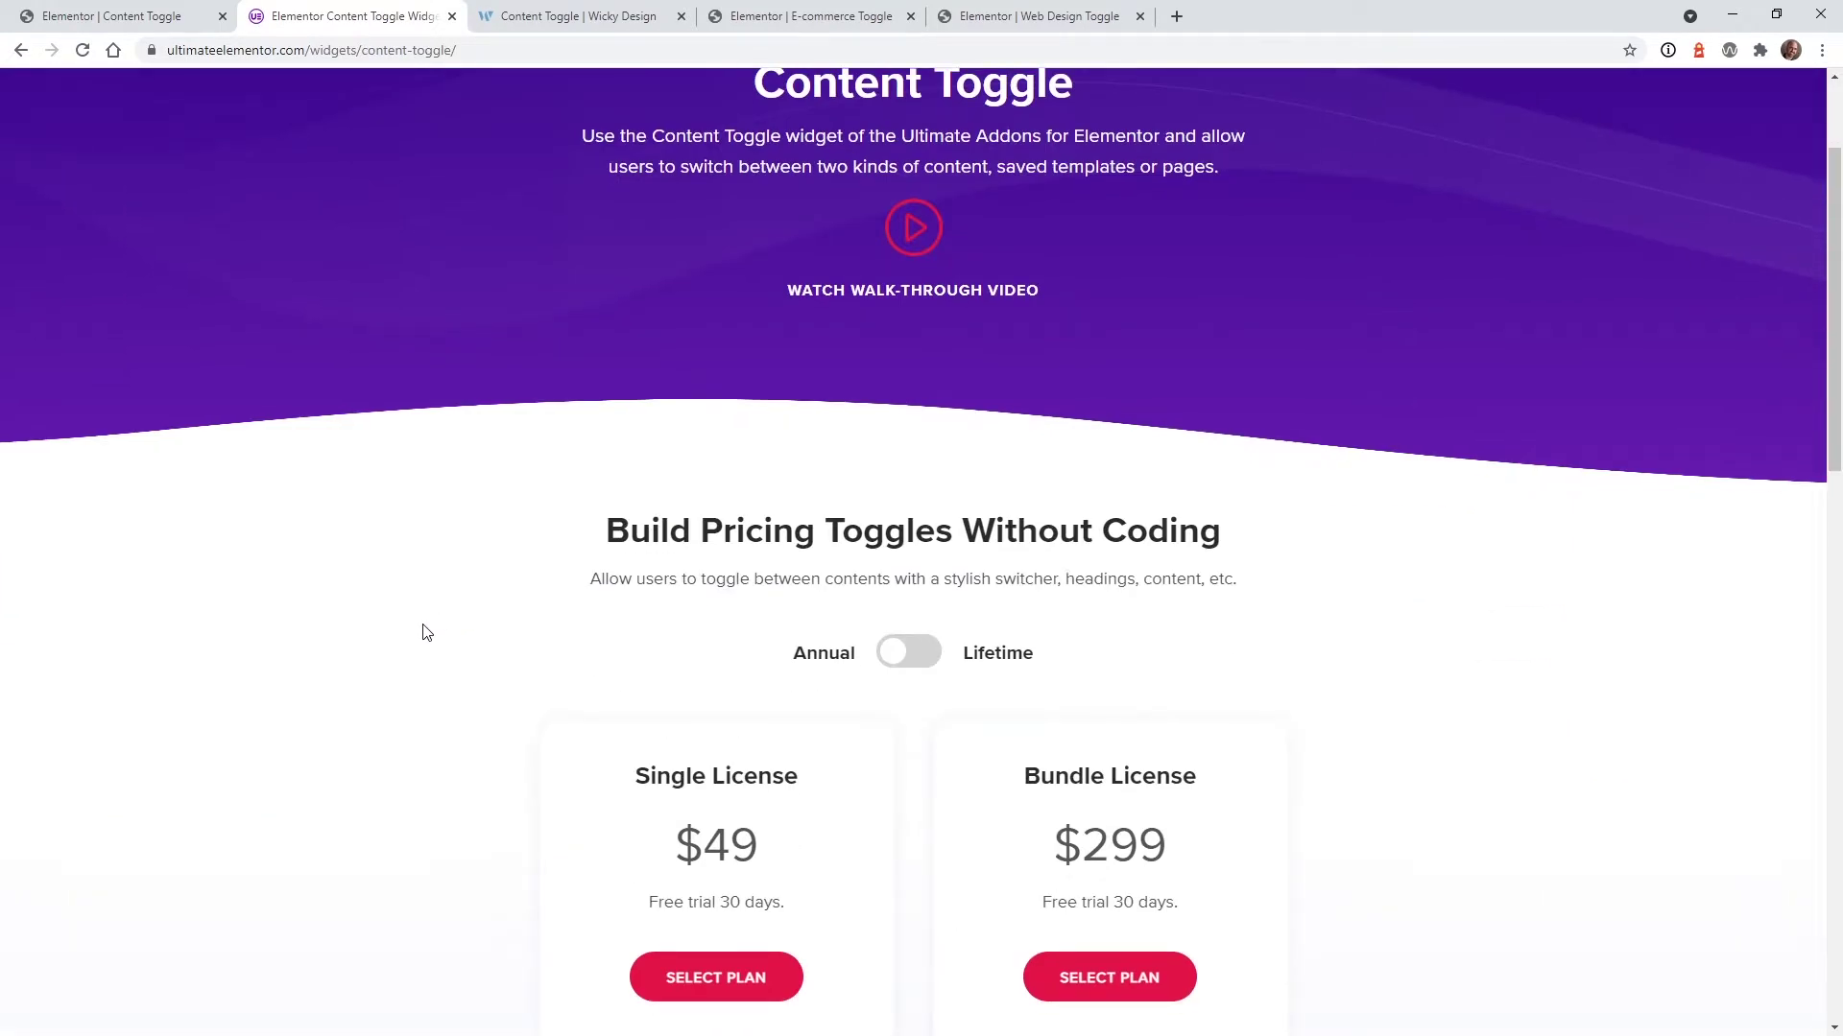
{"action": "scroll", "coordinate": [427, 633], "scroll_direction": "down", "scroll_amount": 2}
{"action": "left_click", "coordinate": [905, 470]}
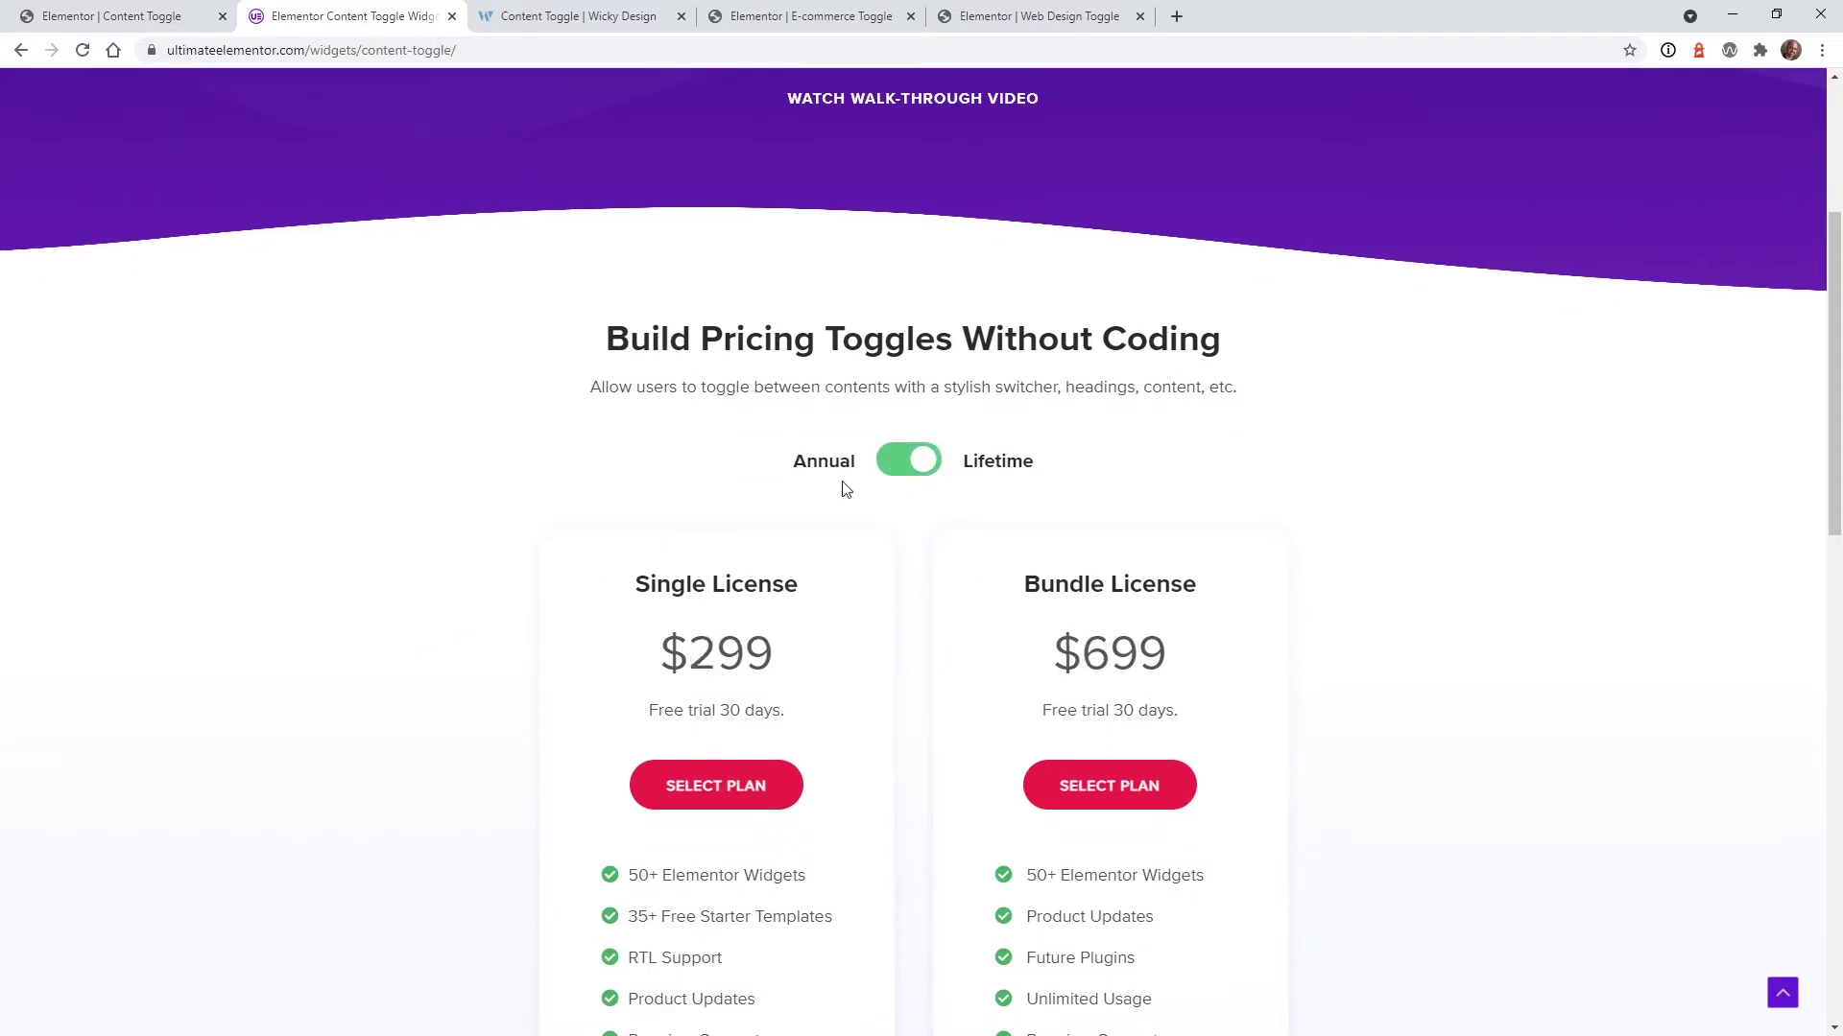
{"action": "left_click", "coordinate": [904, 470]}
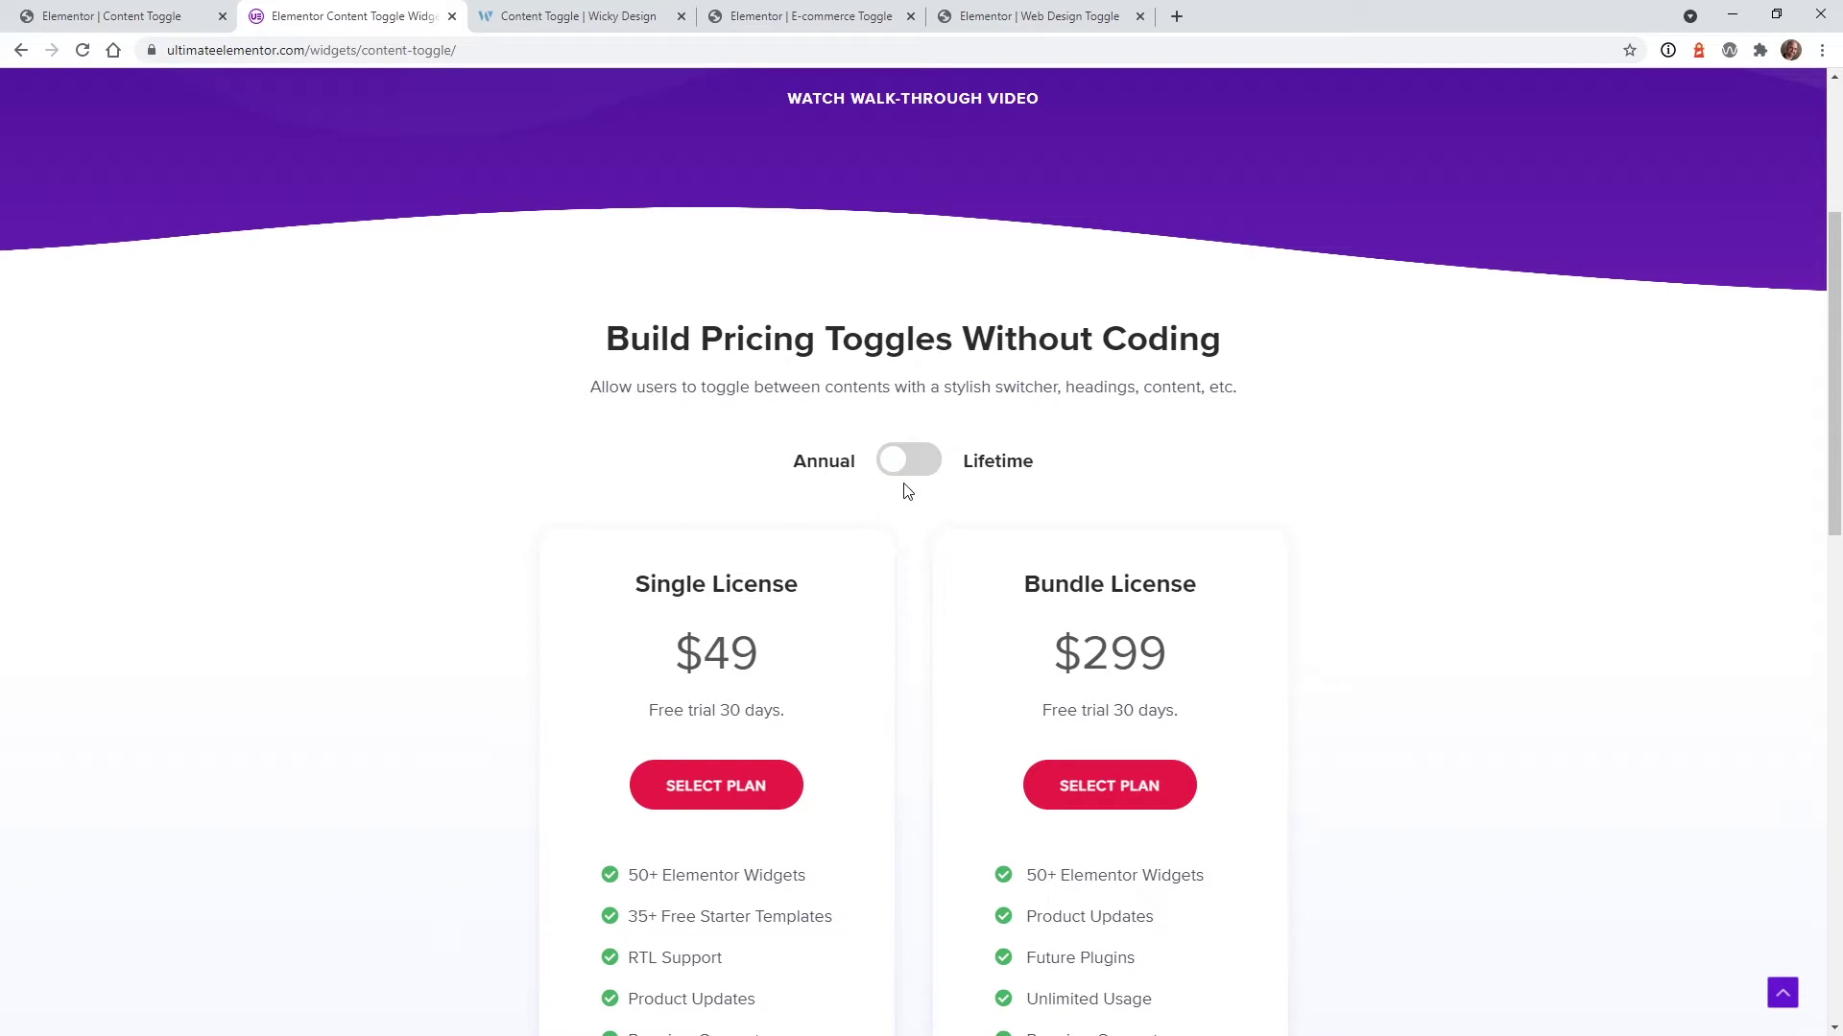
{"action": "scroll", "coordinate": [831, 596], "scroll_direction": "down", "scroll_amount": 2}
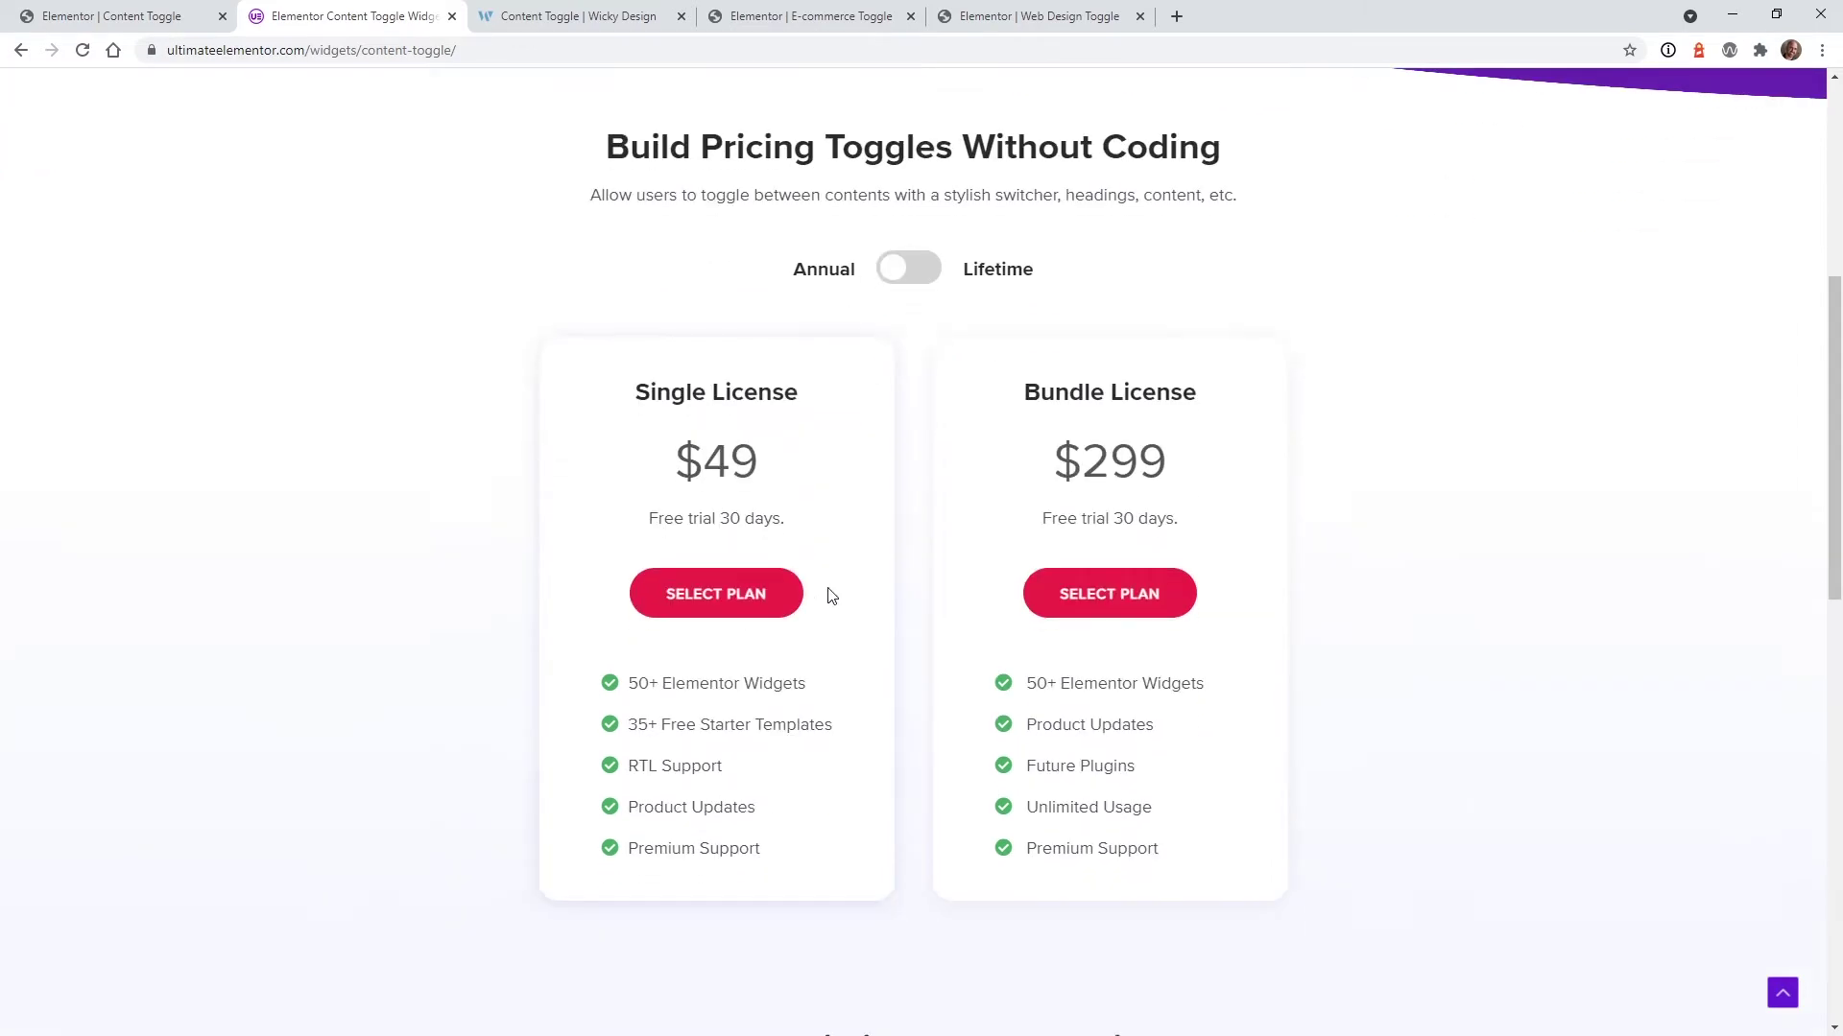
{"action": "left_click", "coordinate": [905, 274]}
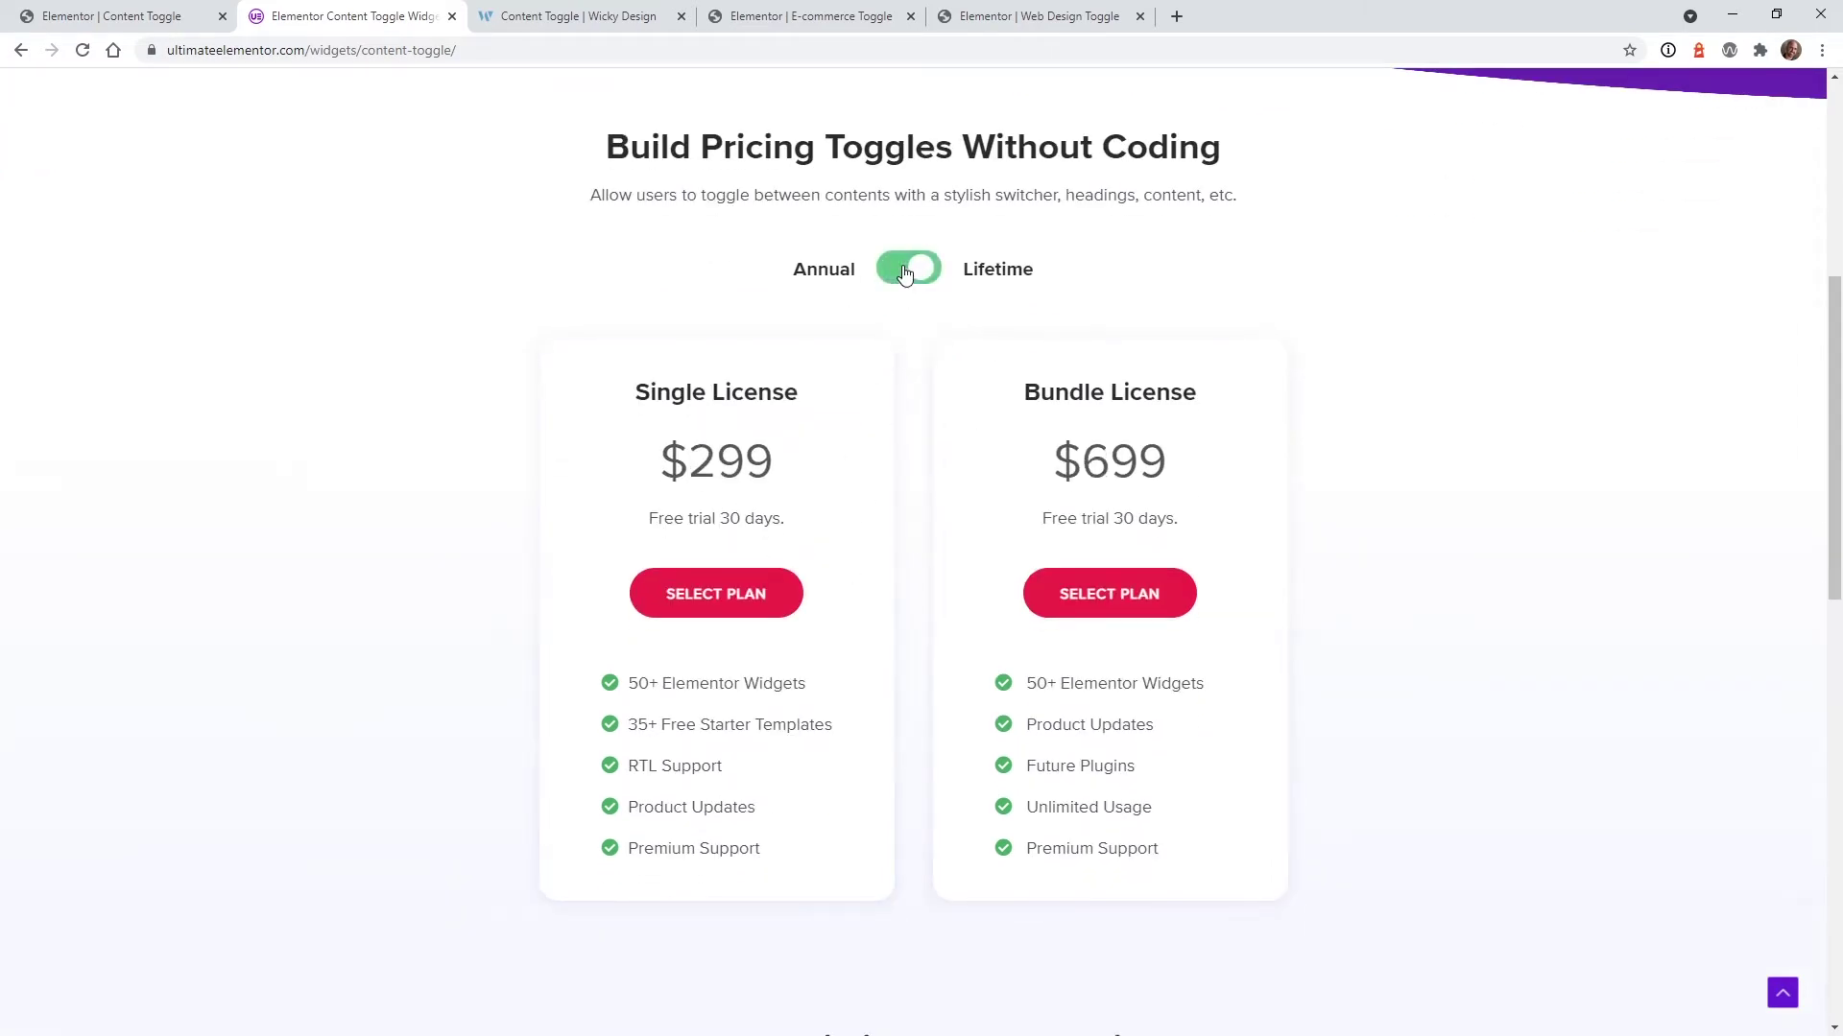
{"action": "left_click", "coordinate": [904, 276]}
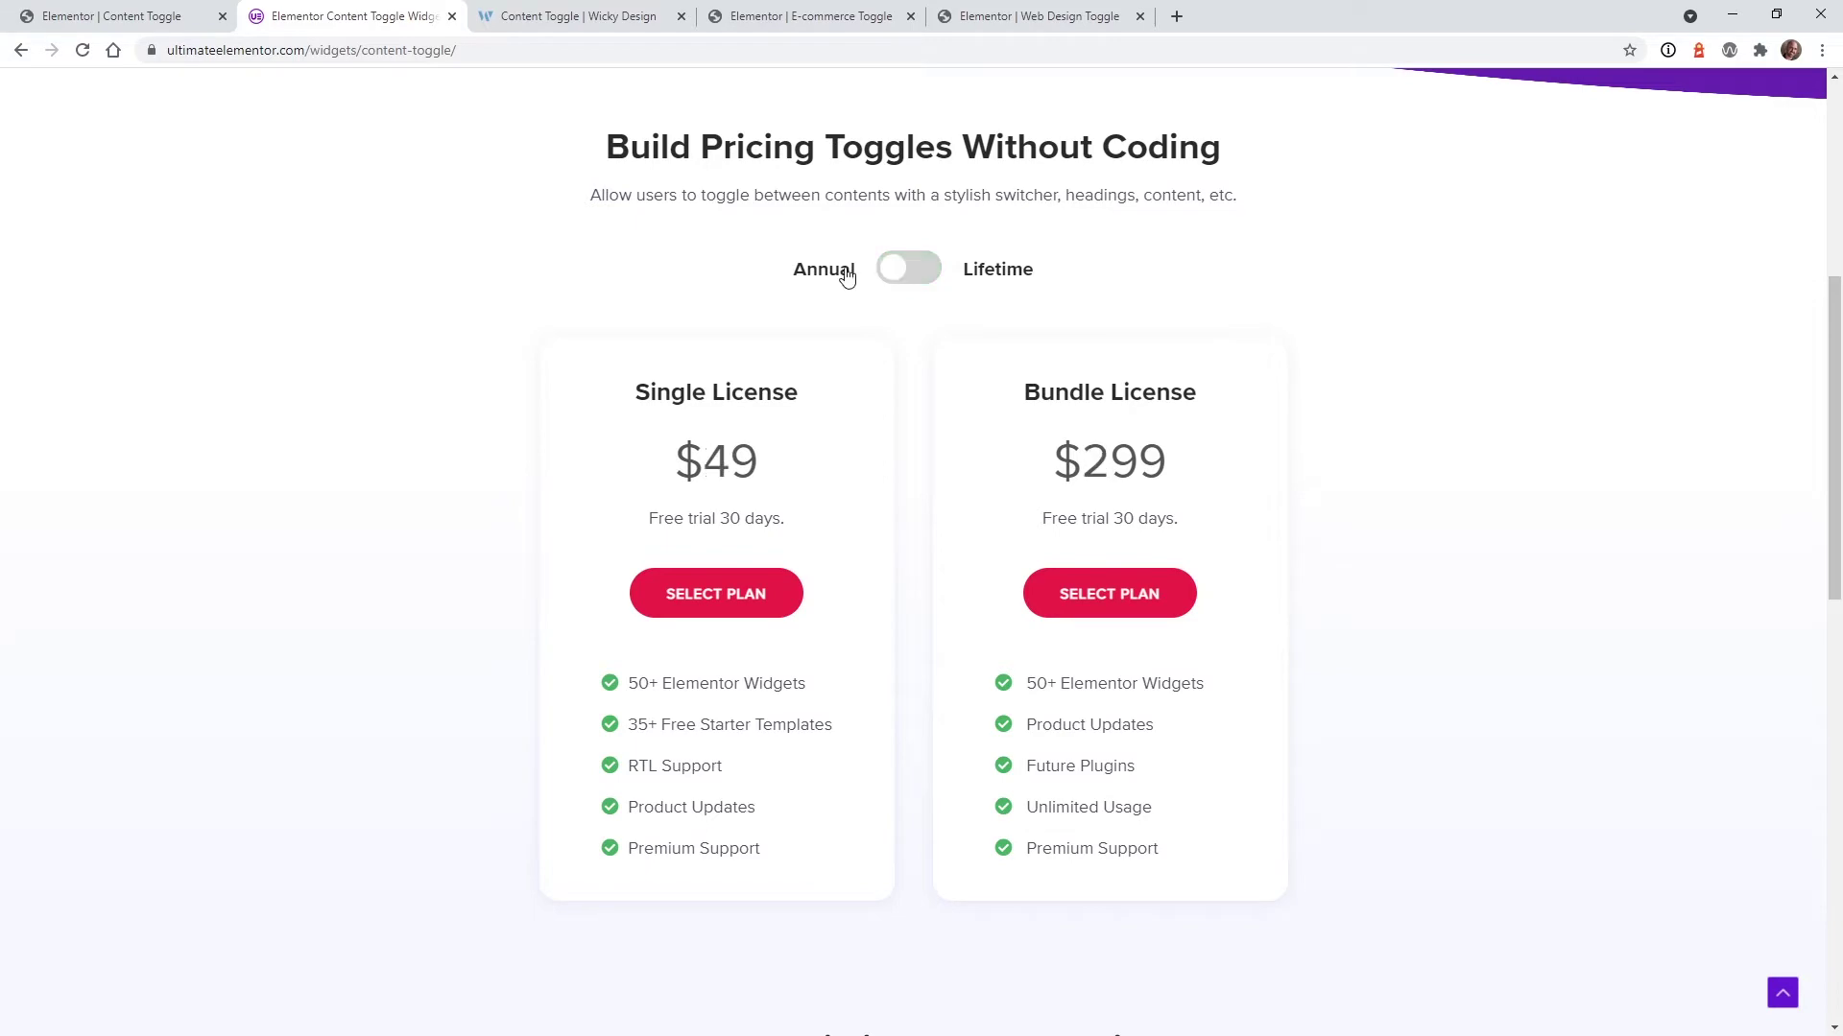
{"action": "left_click", "coordinate": [904, 276]}
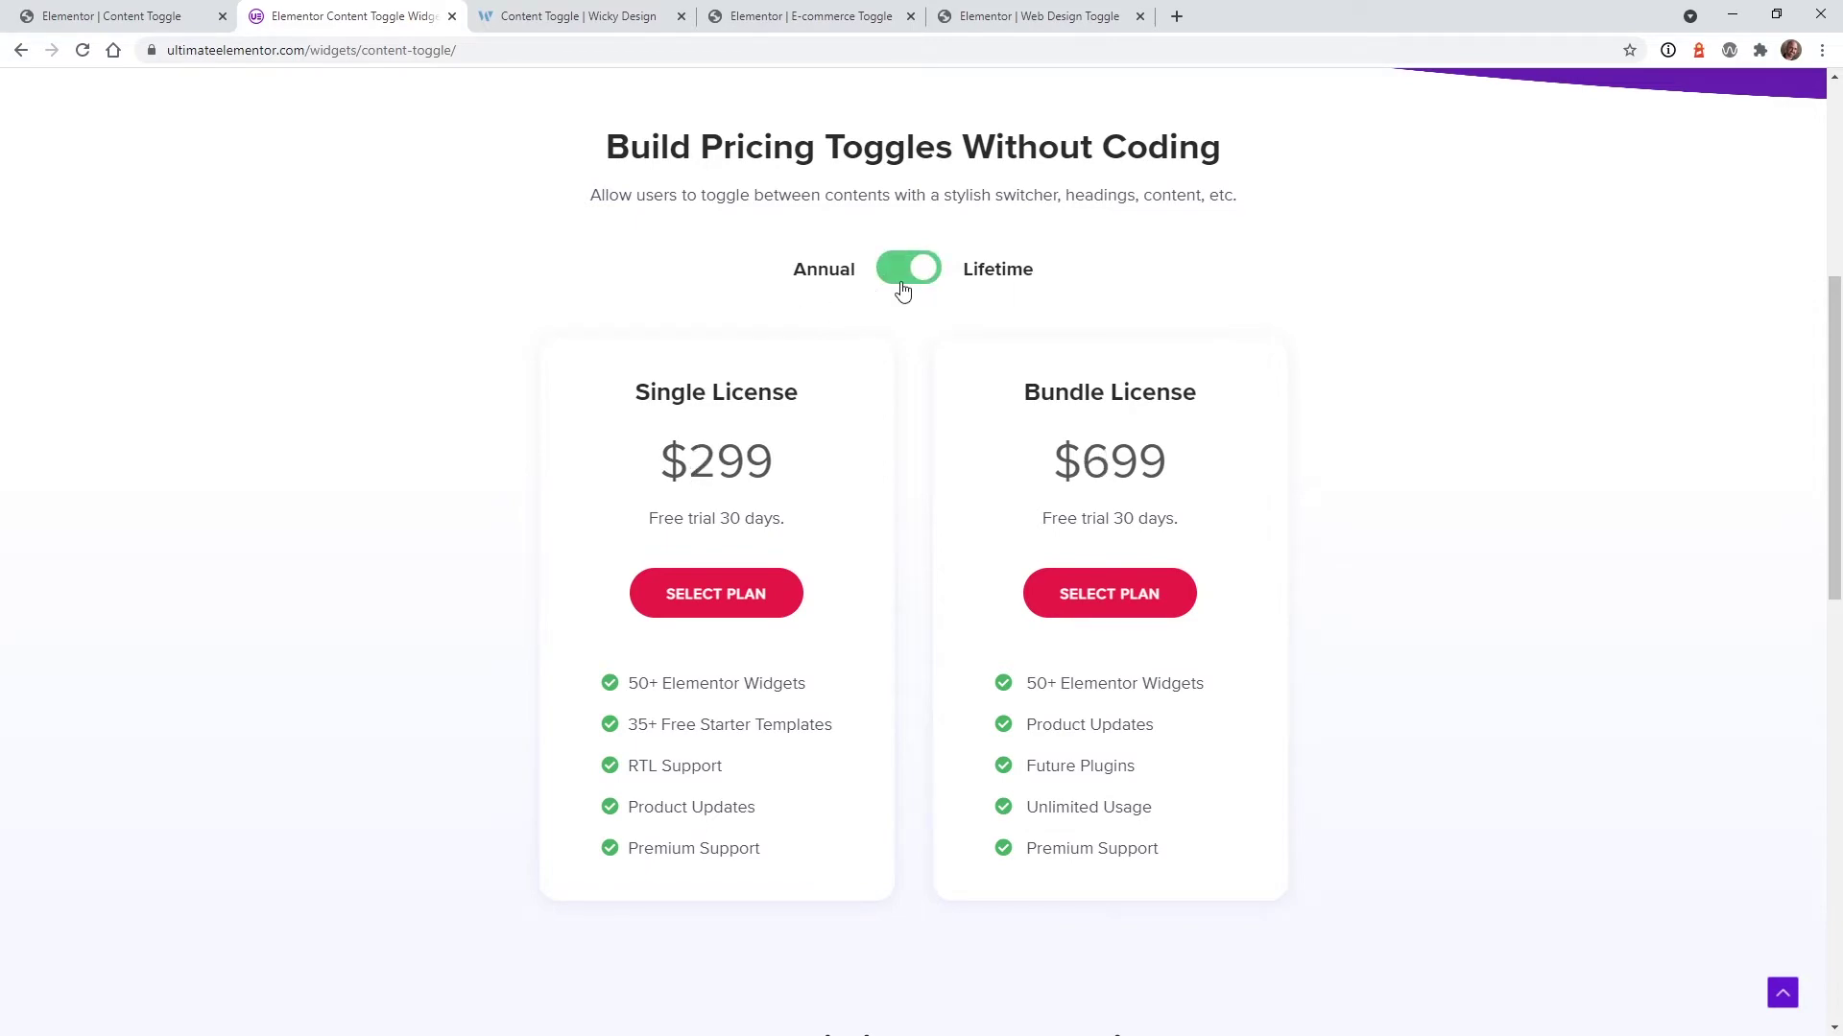
{"action": "left_click", "coordinate": [904, 288]}
Try the second demo on the page by switching between Current Features and Upcoming Features.
{"action": "scroll", "coordinate": [914, 336], "scroll_direction": "down", "scroll_amount": 6}
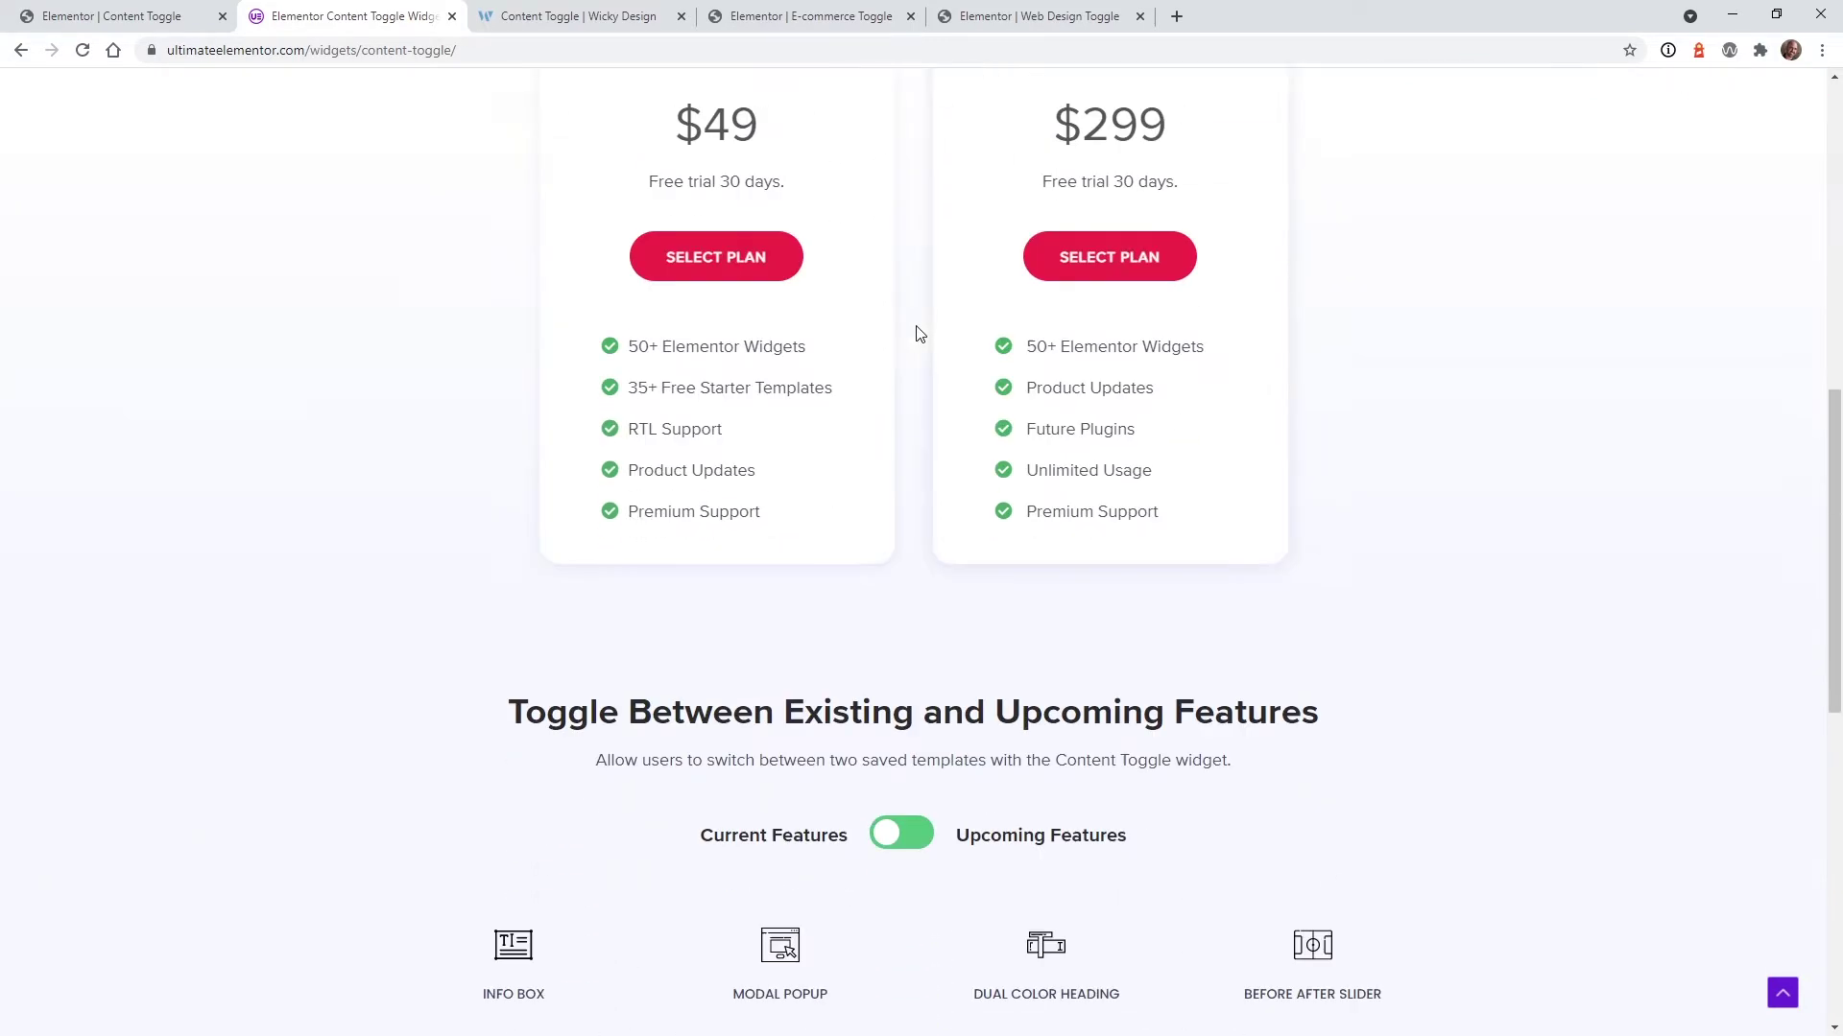
{"action": "scroll", "coordinate": [922, 333], "scroll_direction": "down", "scroll_amount": 2}
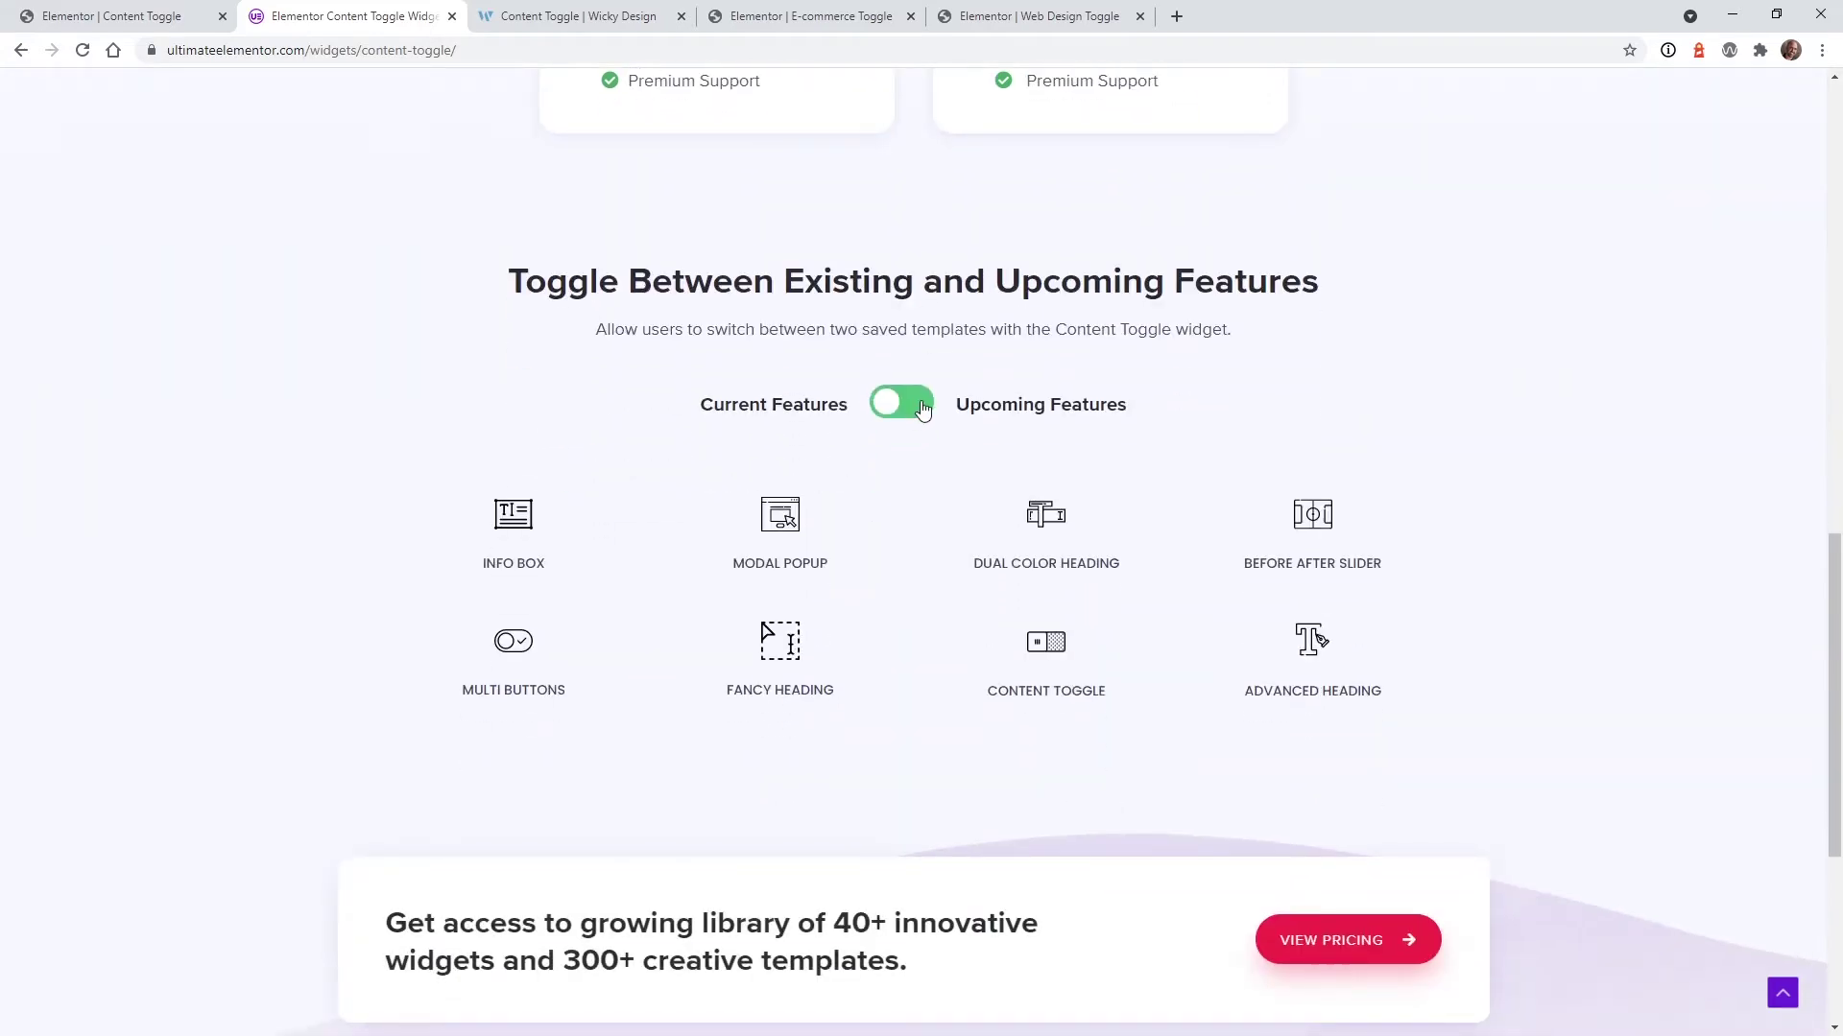
{"action": "scroll", "coordinate": [827, 254], "scroll_direction": "up", "scroll_amount": 8}
{"action": "scroll", "coordinate": [920, 453], "scroll_direction": "down", "scroll_amount": 8}
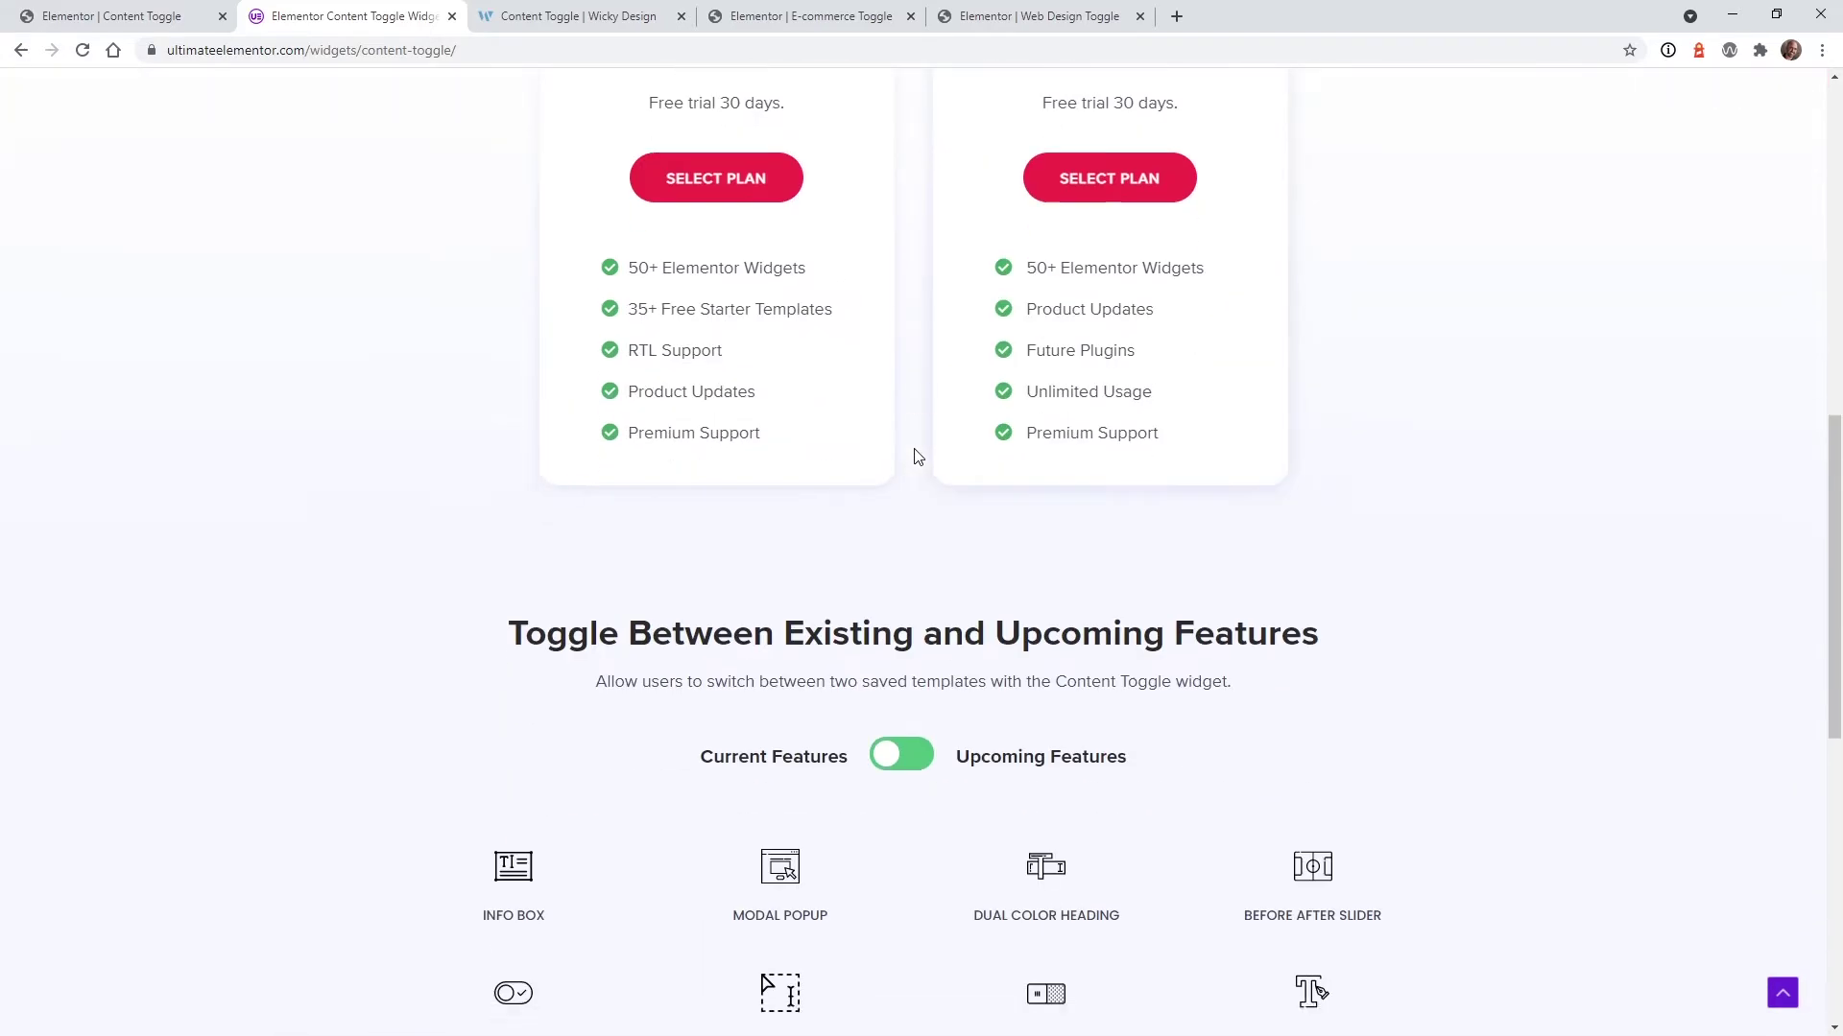
{"action": "left_click", "coordinate": [895, 408]}
{"action": "left_click", "coordinate": [896, 408]}
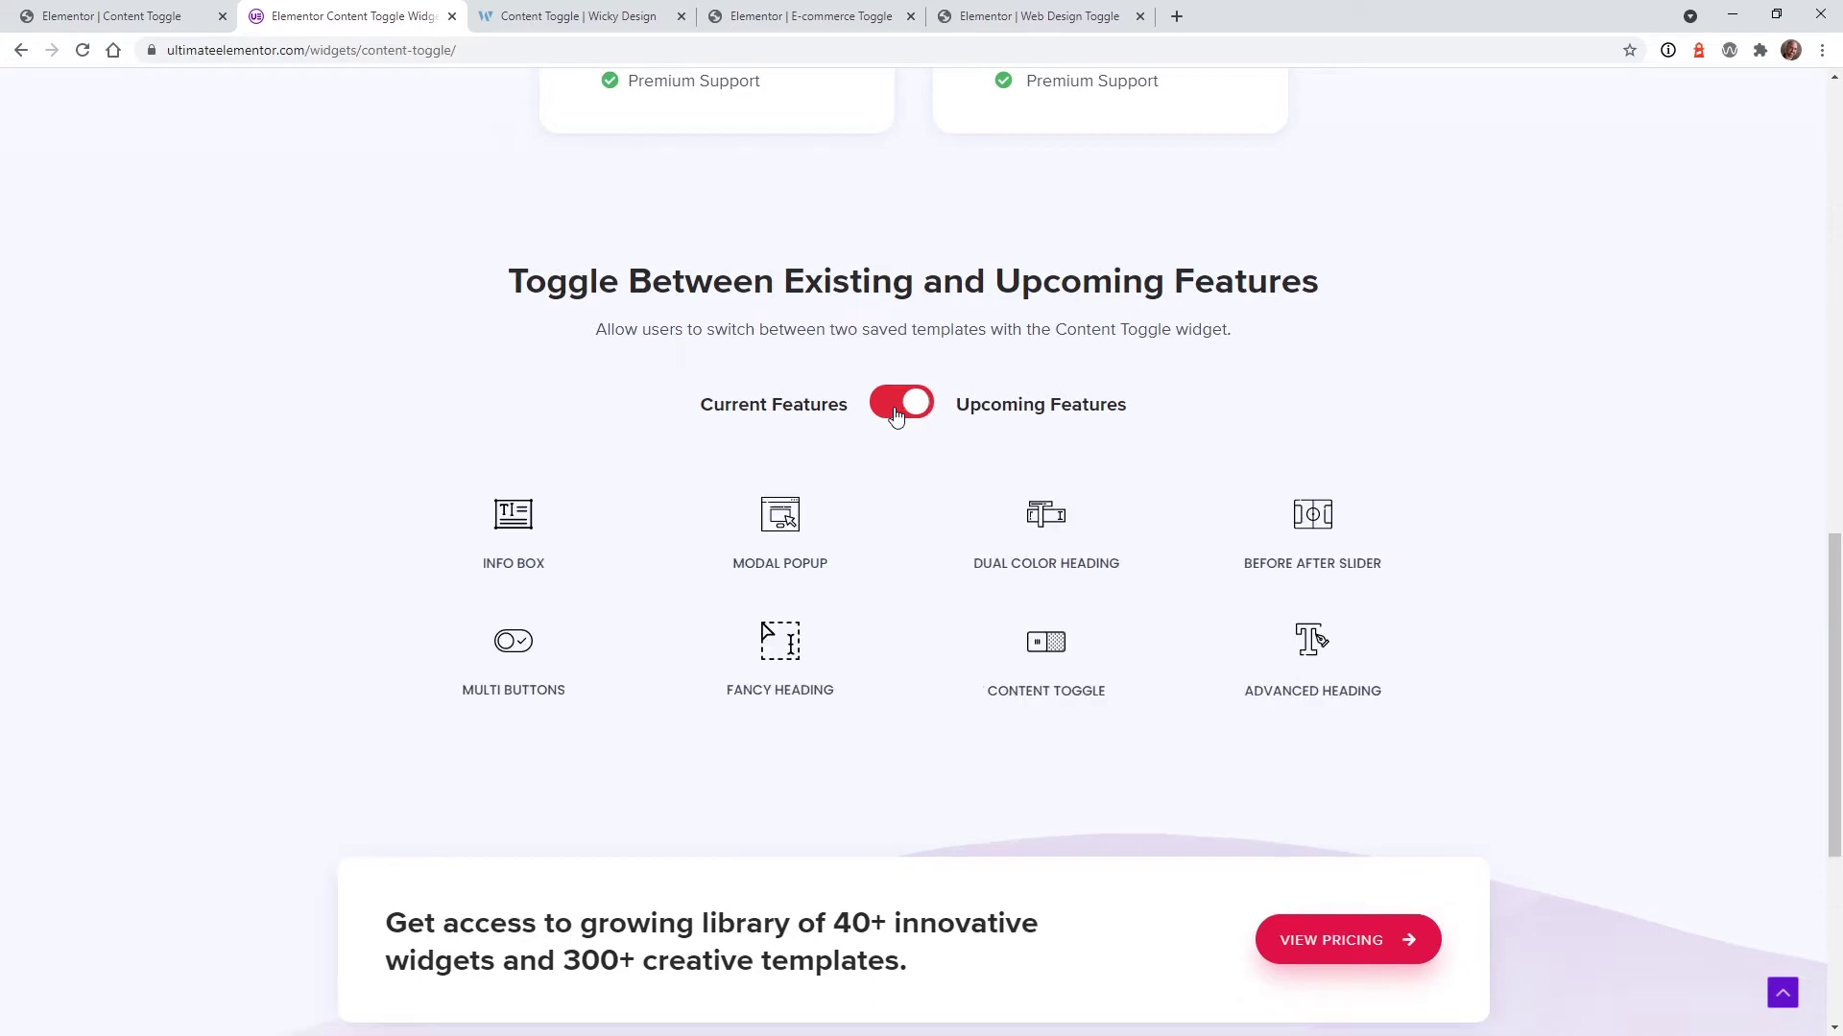
{"action": "left_click", "coordinate": [896, 411]}
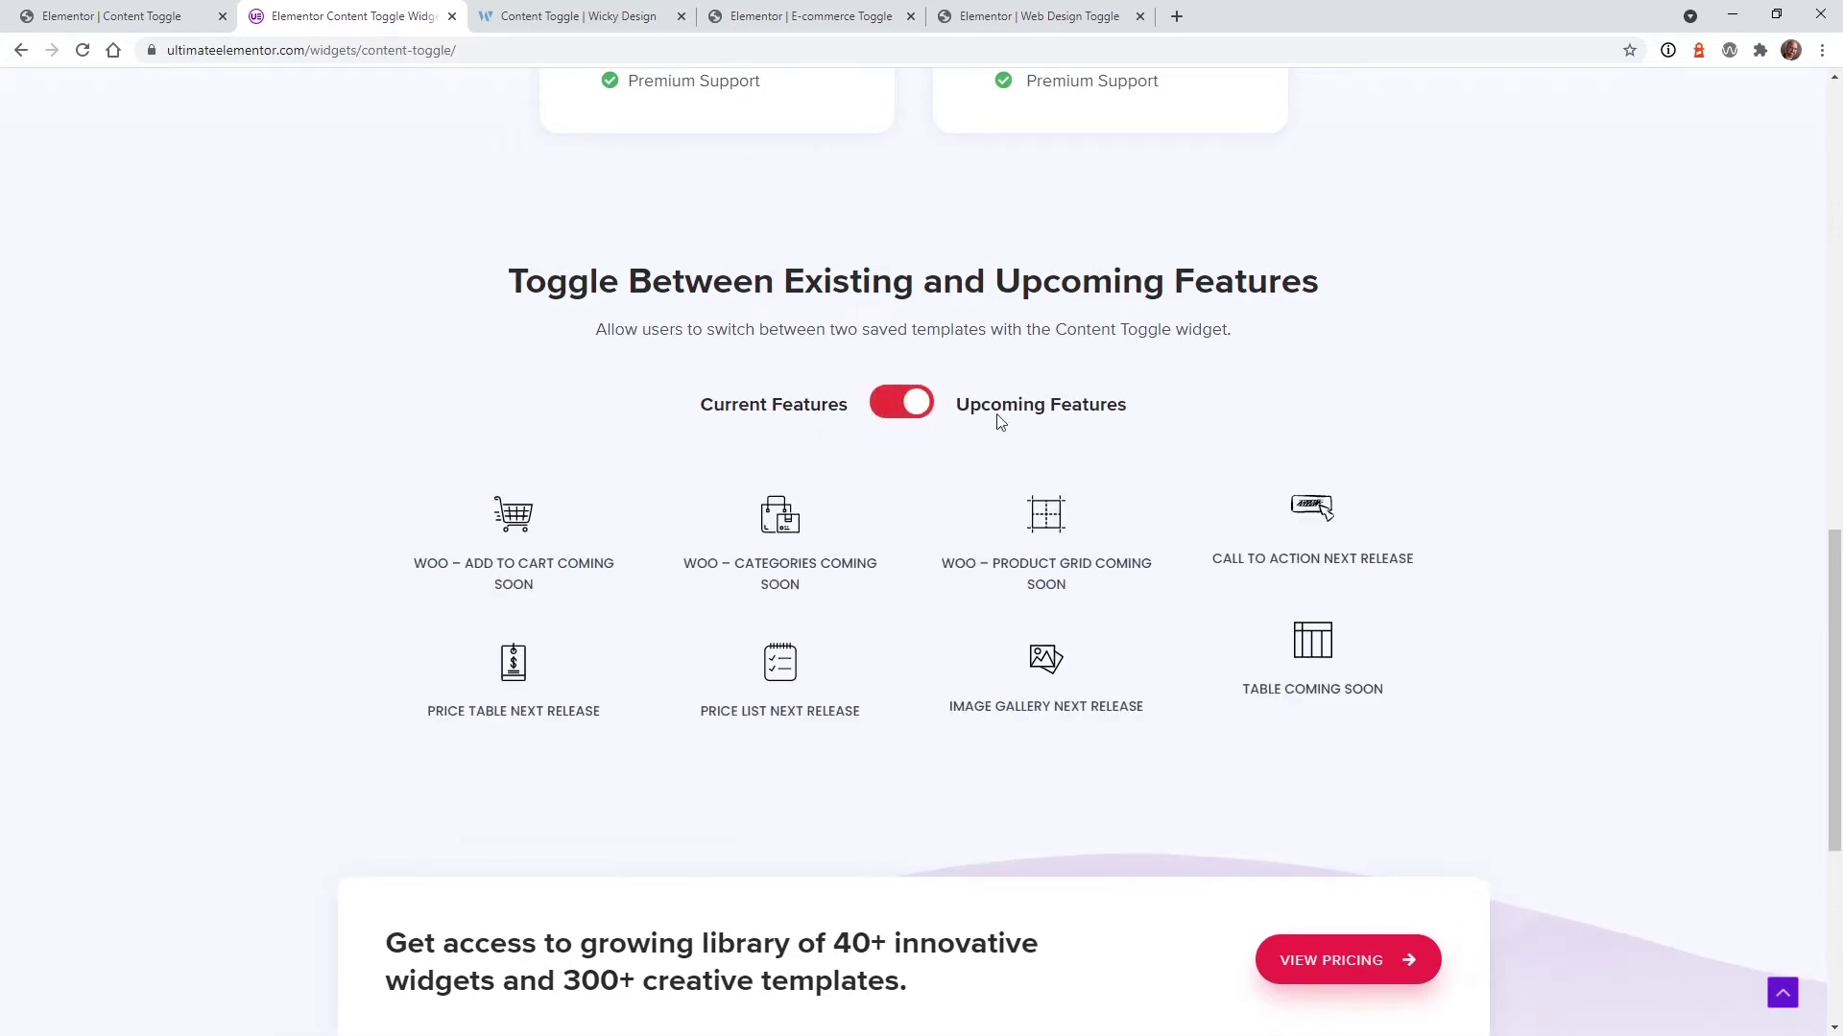
{"action": "left_click", "coordinate": [882, 407]}
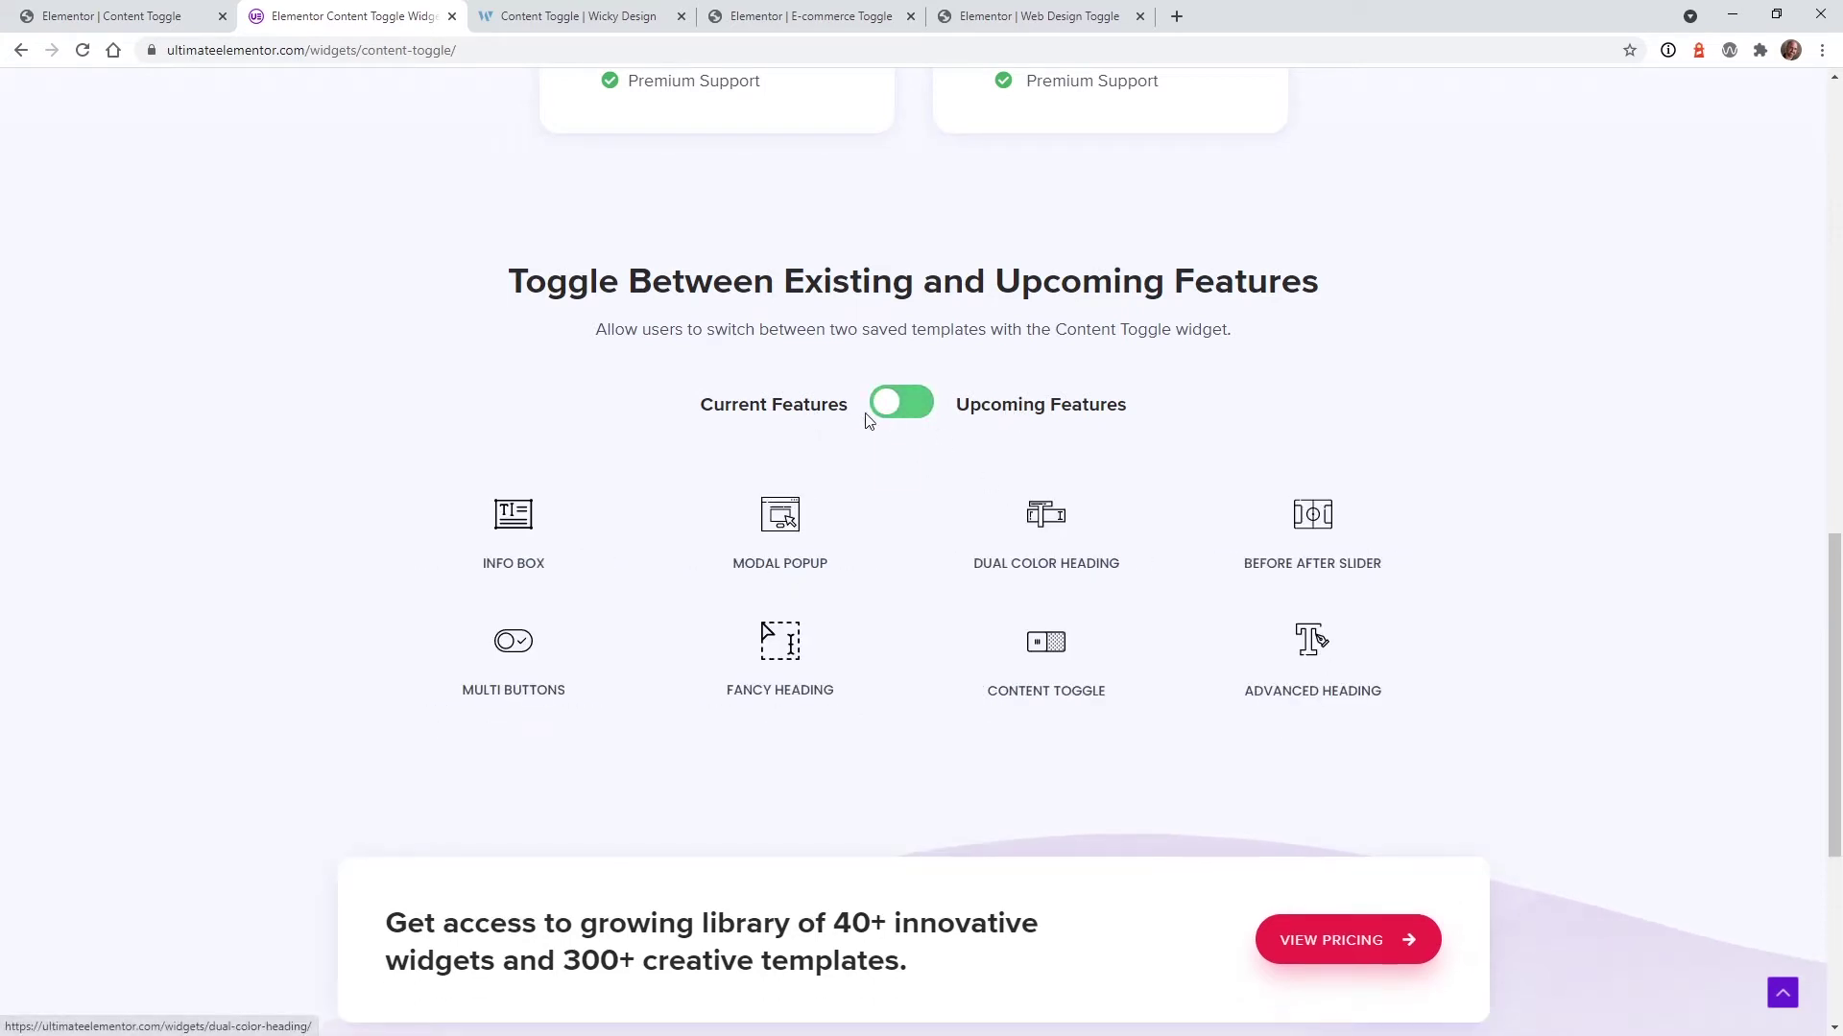
{"action": "left_click", "coordinate": [896, 408]}
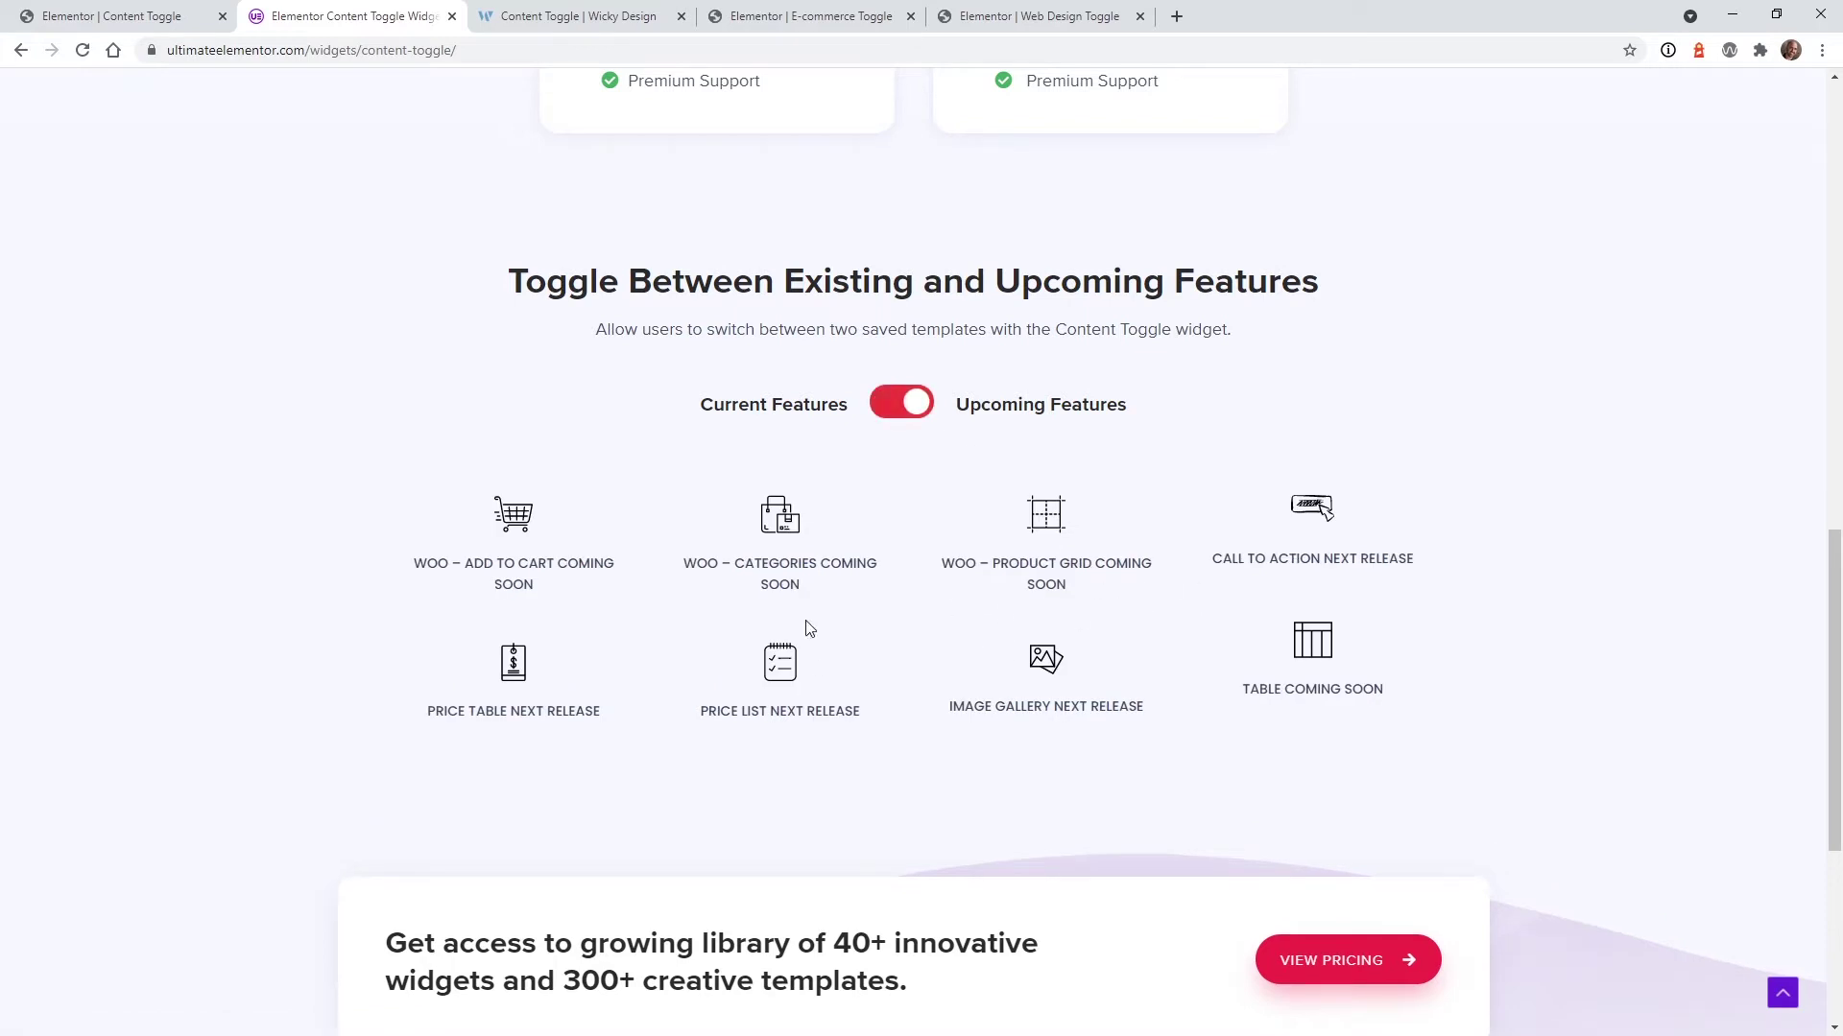
{"action": "left_click", "coordinate": [892, 415]}
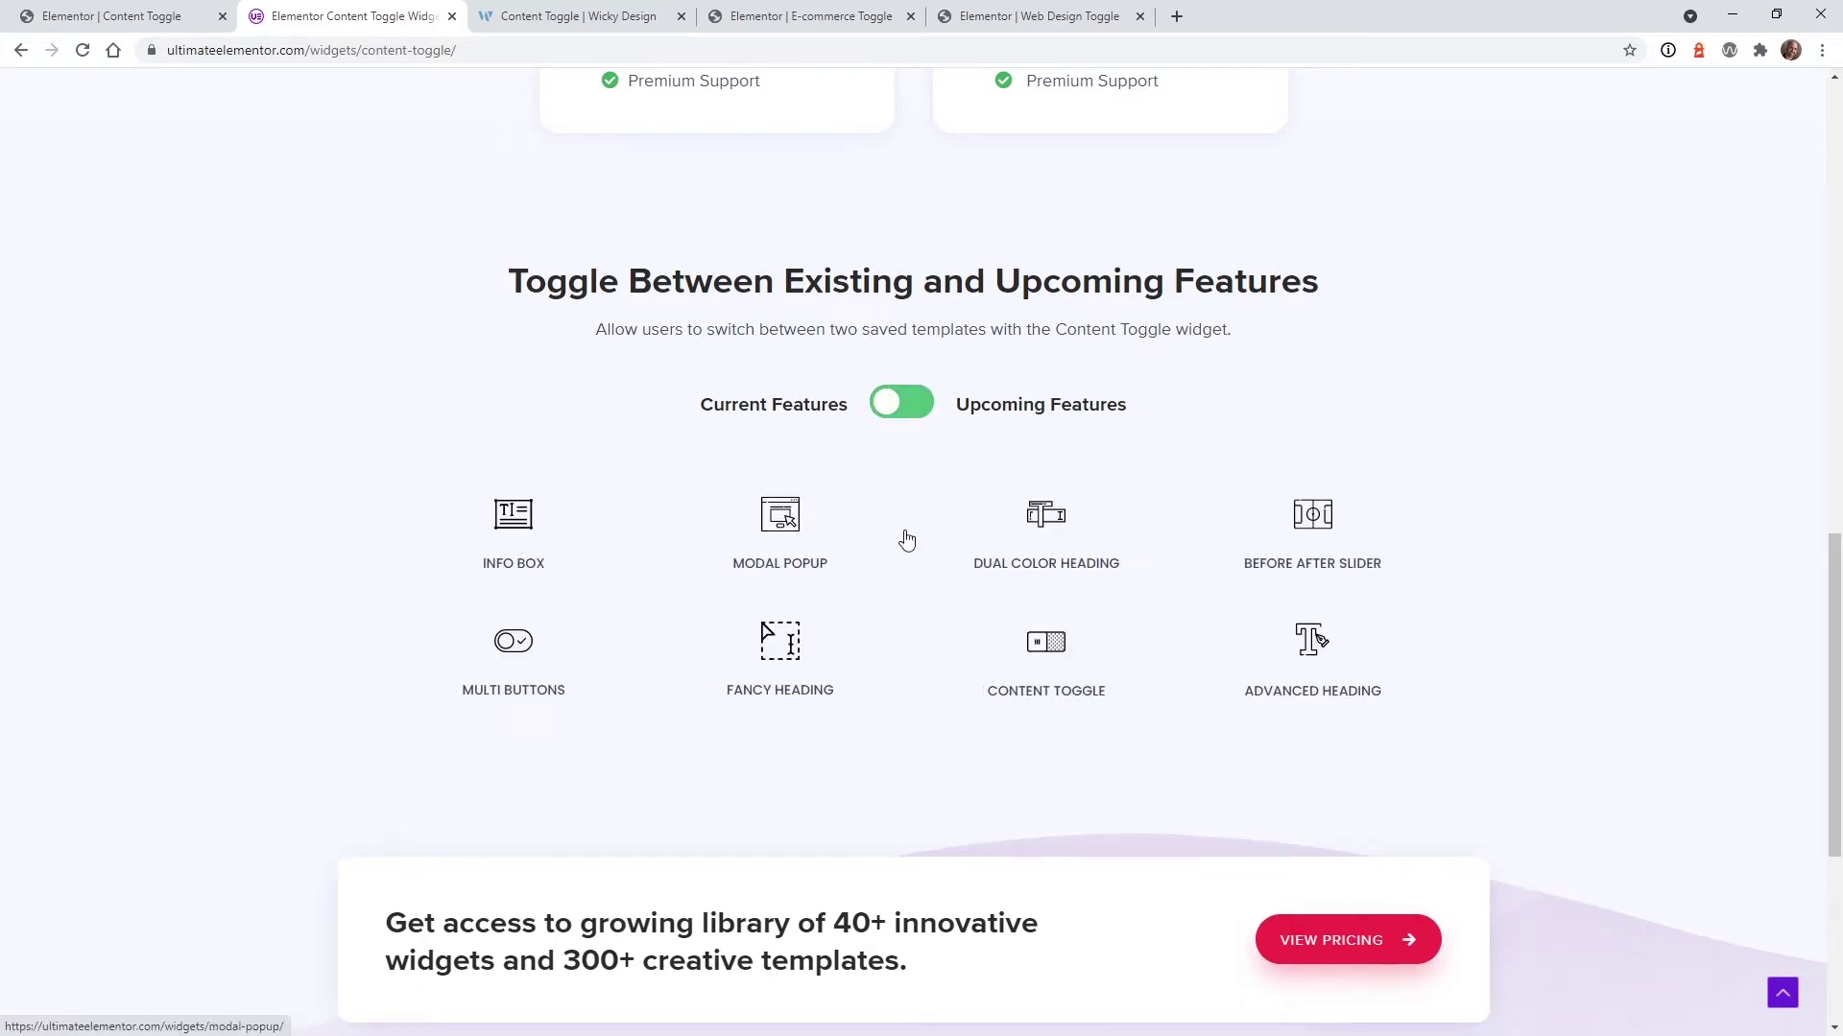
View the Wicky Design demo page and switch its content toggle between the Web Design and E-commerce packages.
{"action": "left_click", "coordinate": [539, 21]}
{"action": "scroll", "coordinate": [268, 555], "scroll_direction": "down", "scroll_amount": 2}
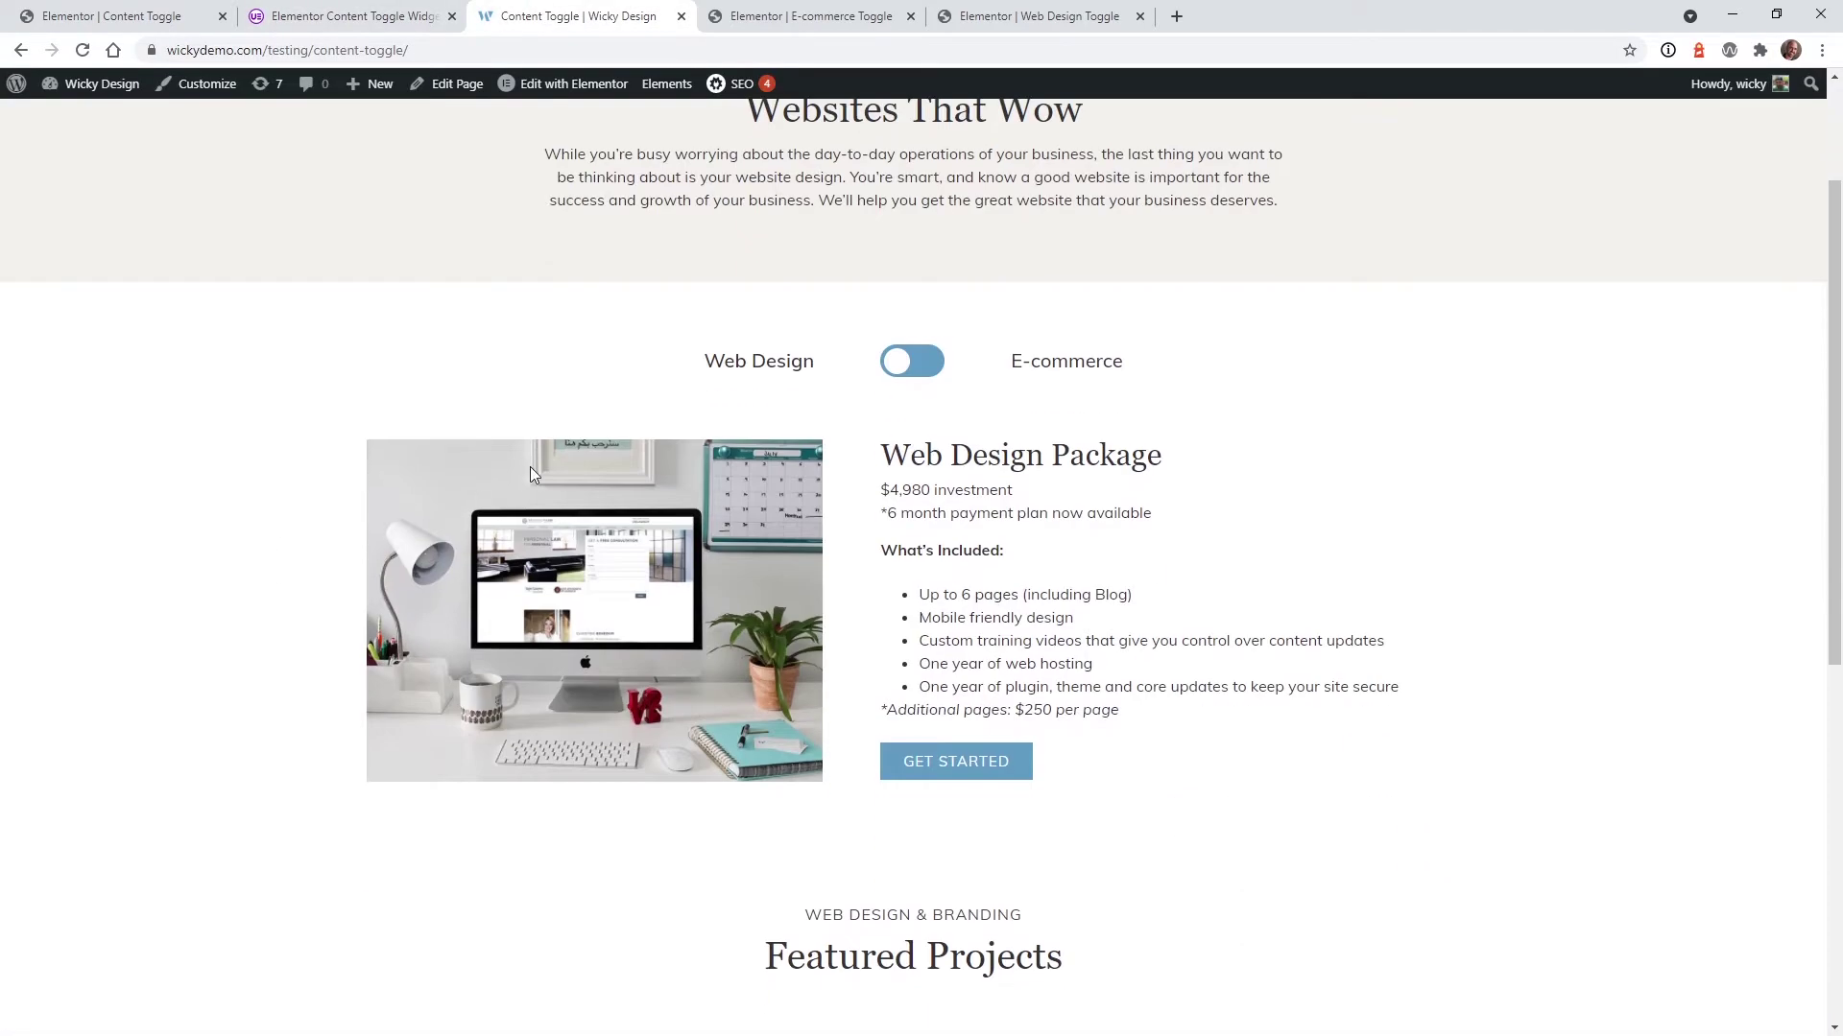
{"action": "left_click", "coordinate": [921, 376]}
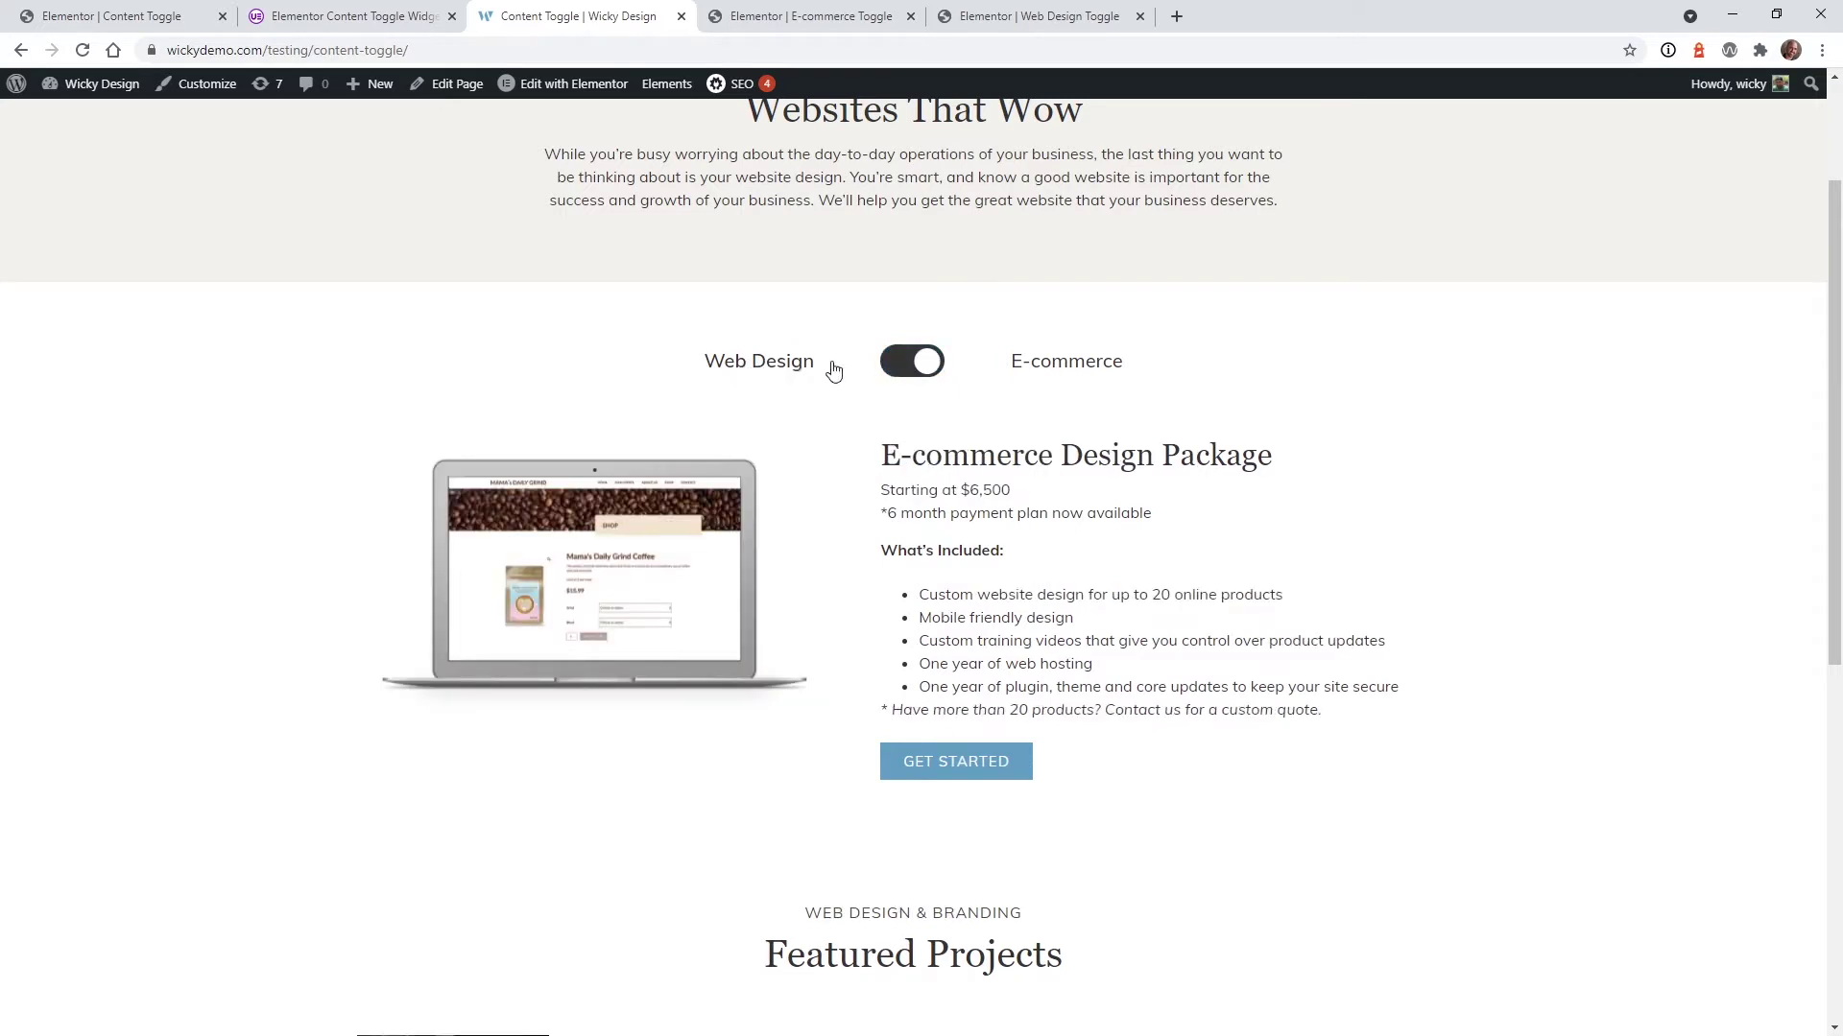
{"action": "left_click", "coordinate": [905, 366]}
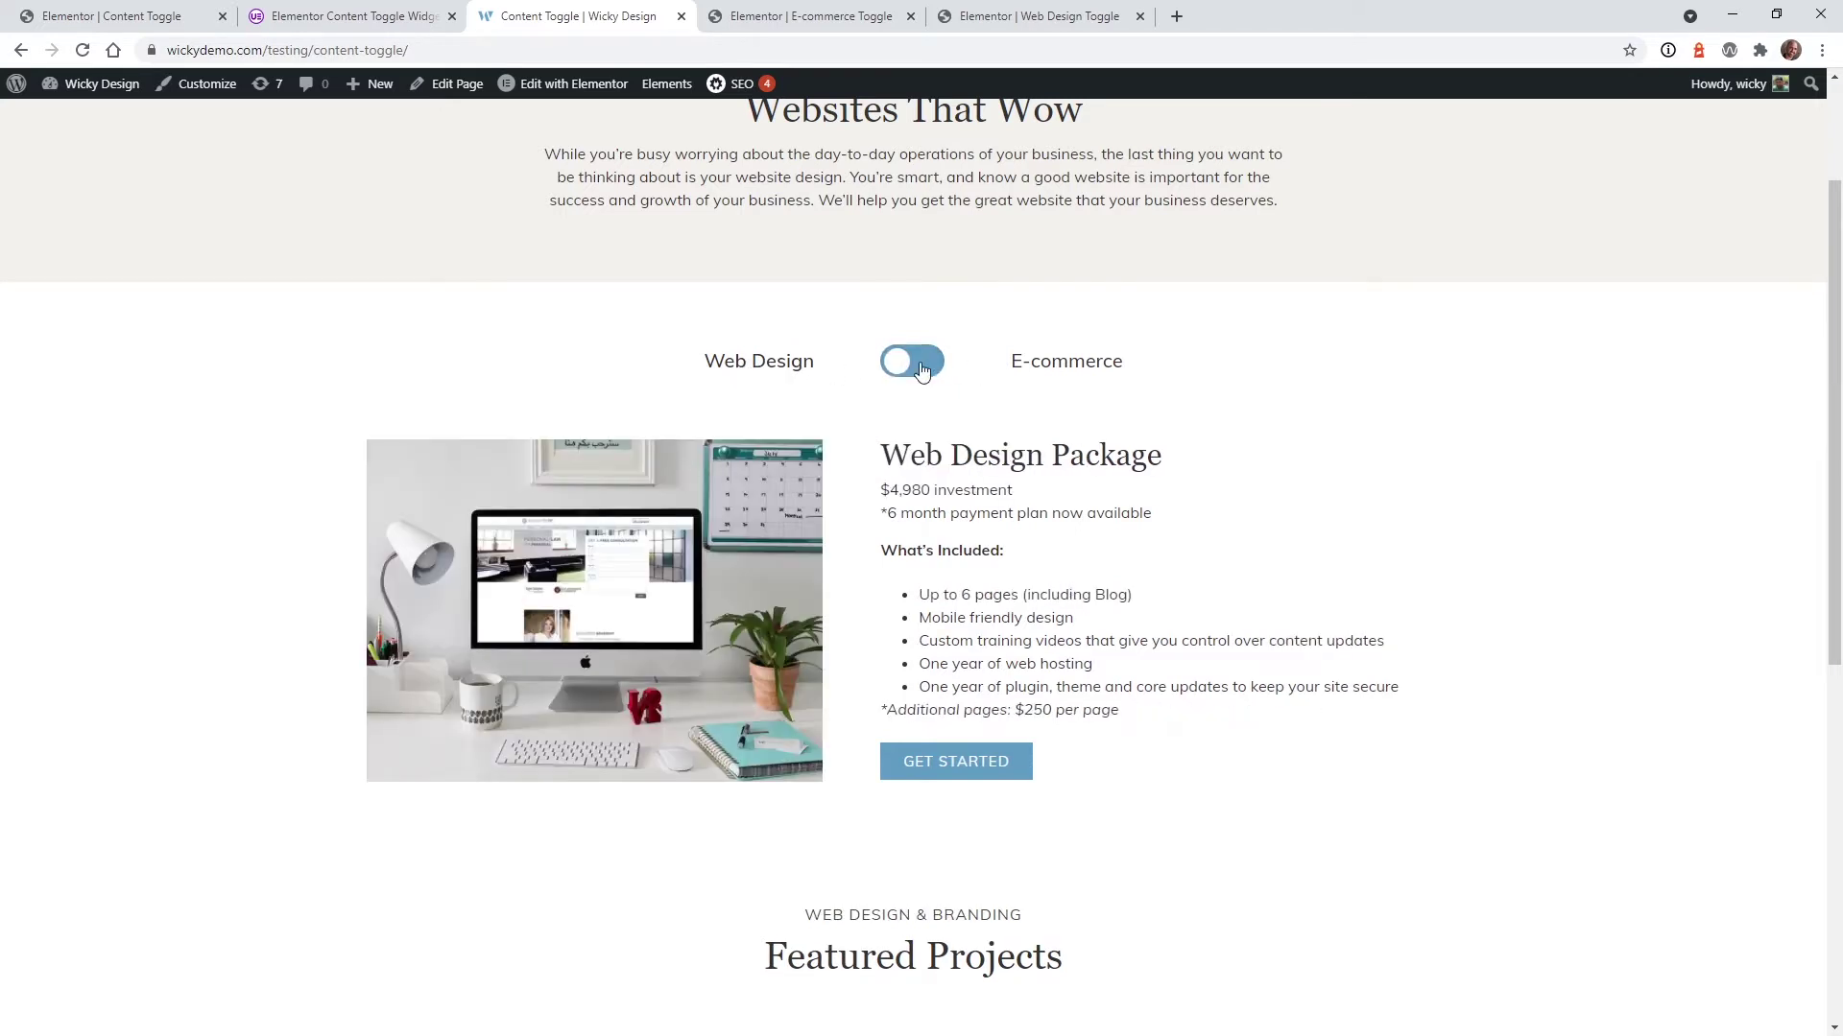
{"action": "left_click", "coordinate": [921, 369]}
{"action": "left_click", "coordinate": [919, 369]}
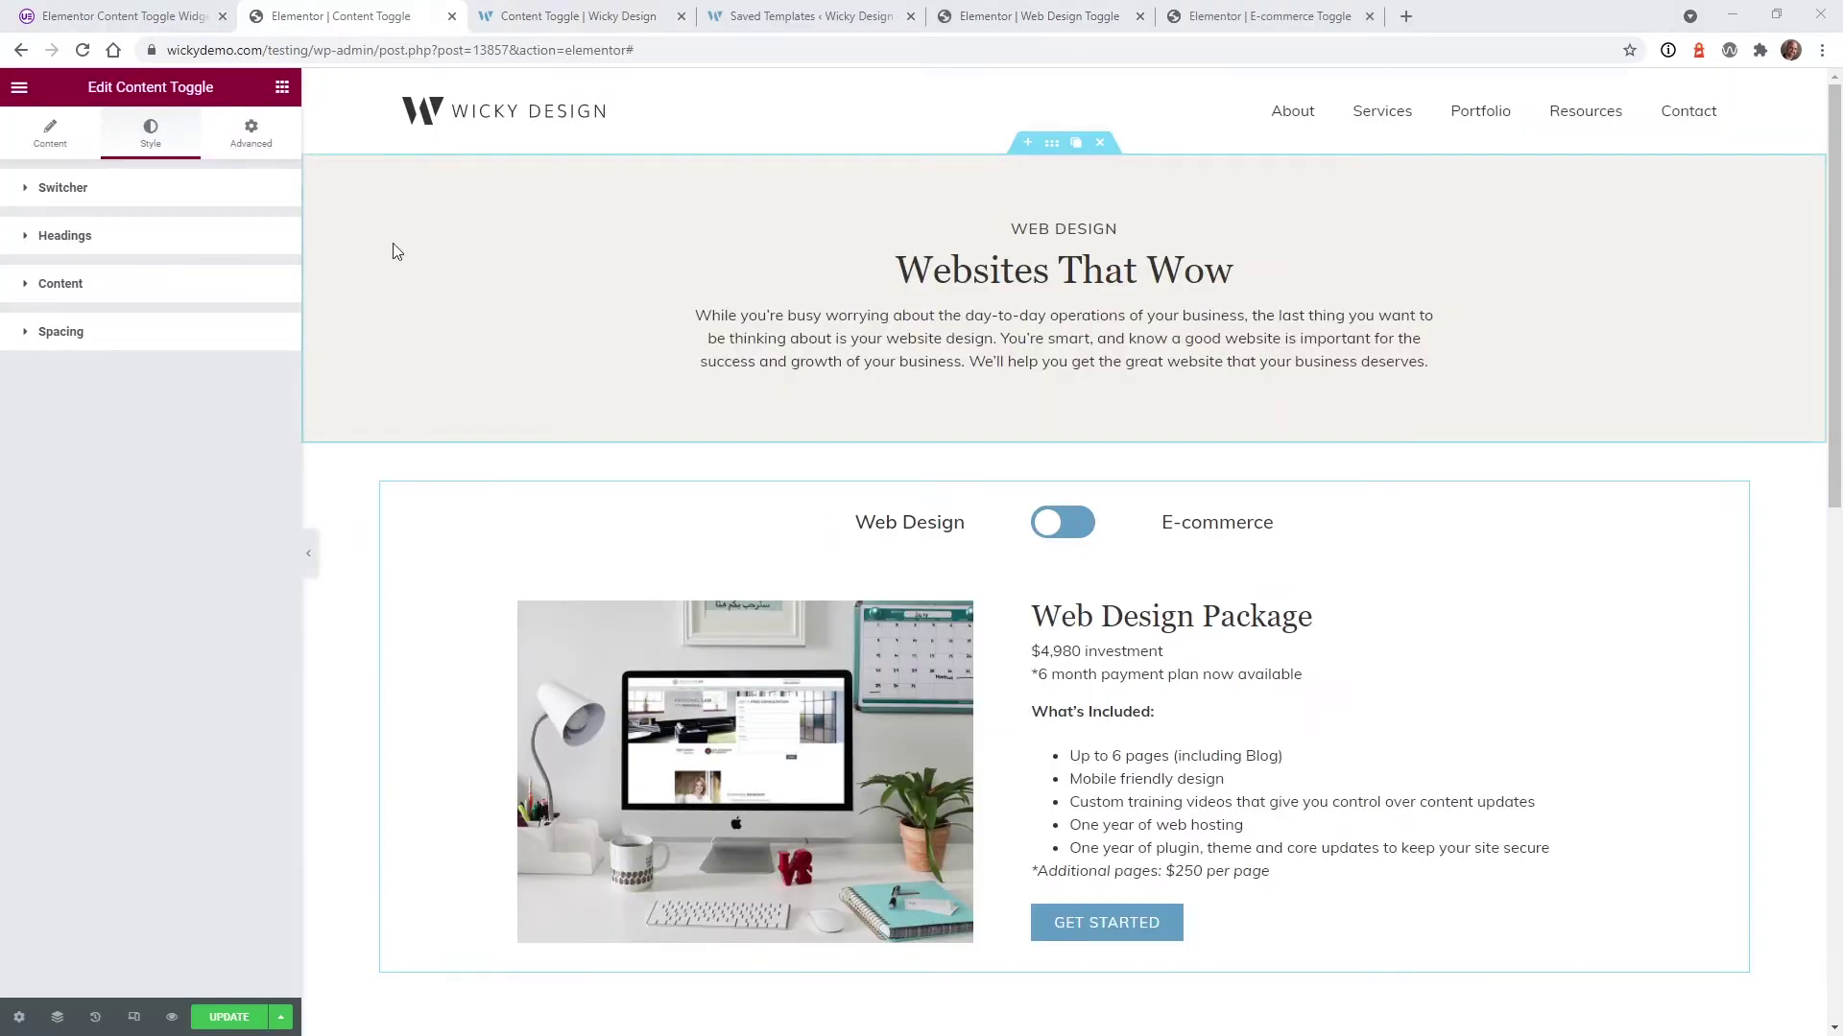
Add a Content Toggle widget above the existing Web Design / E-commerce toggle and open its Content 2 settings.
{"action": "left_click", "coordinate": [282, 88]}
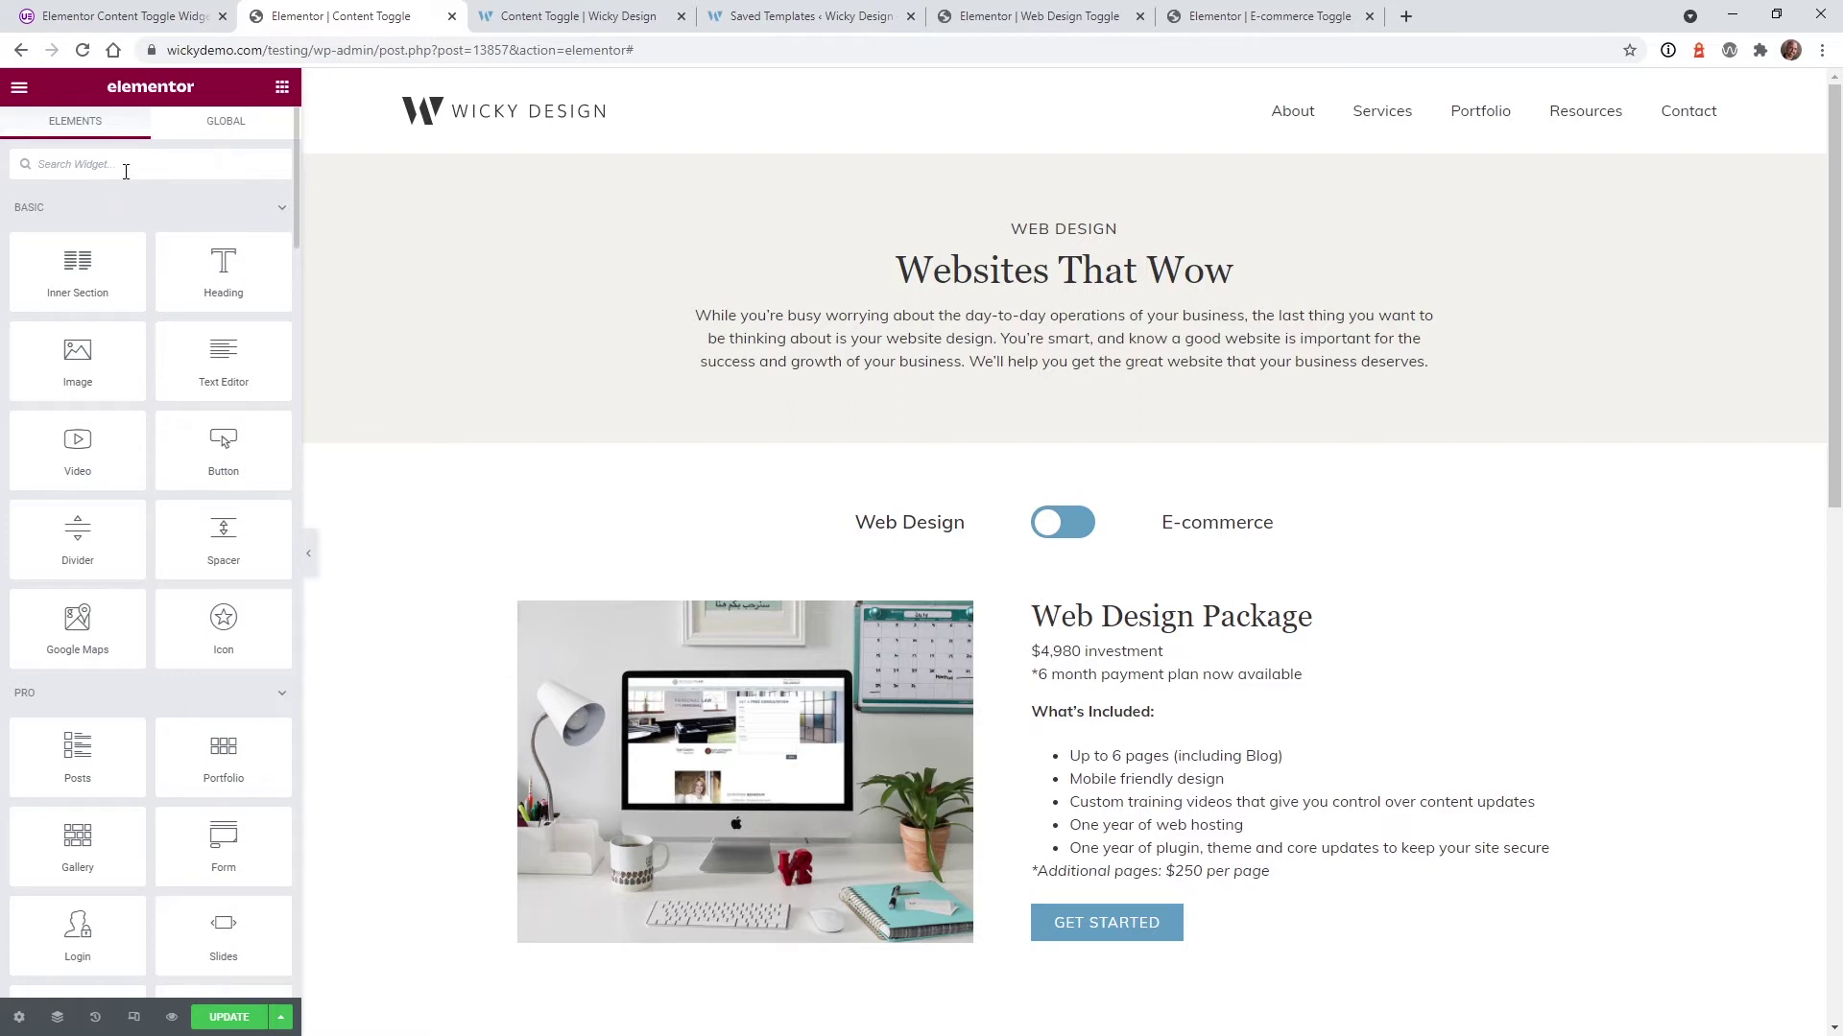
{"action": "left_click", "coordinate": [126, 171]}
{"action": "type", "text": "conte"}
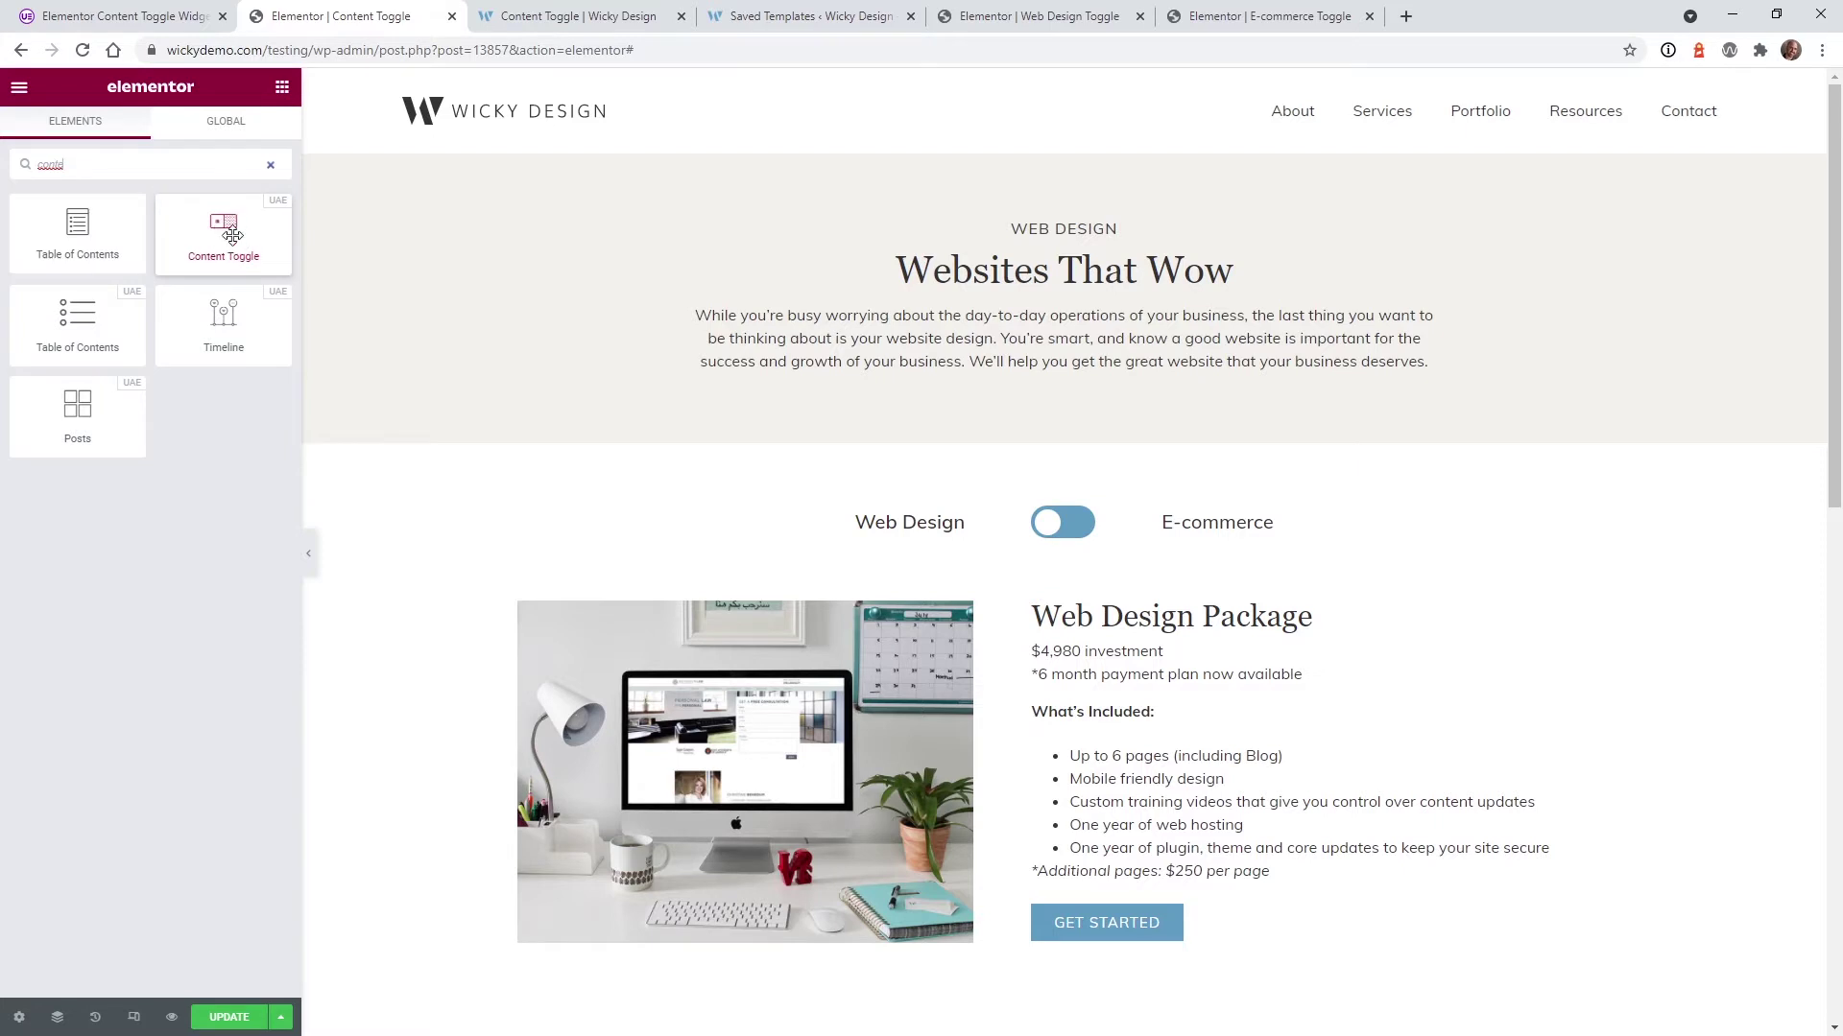
{"action": "left_click_drag", "start_coordinate": [232, 233], "coordinate": [942, 498]}
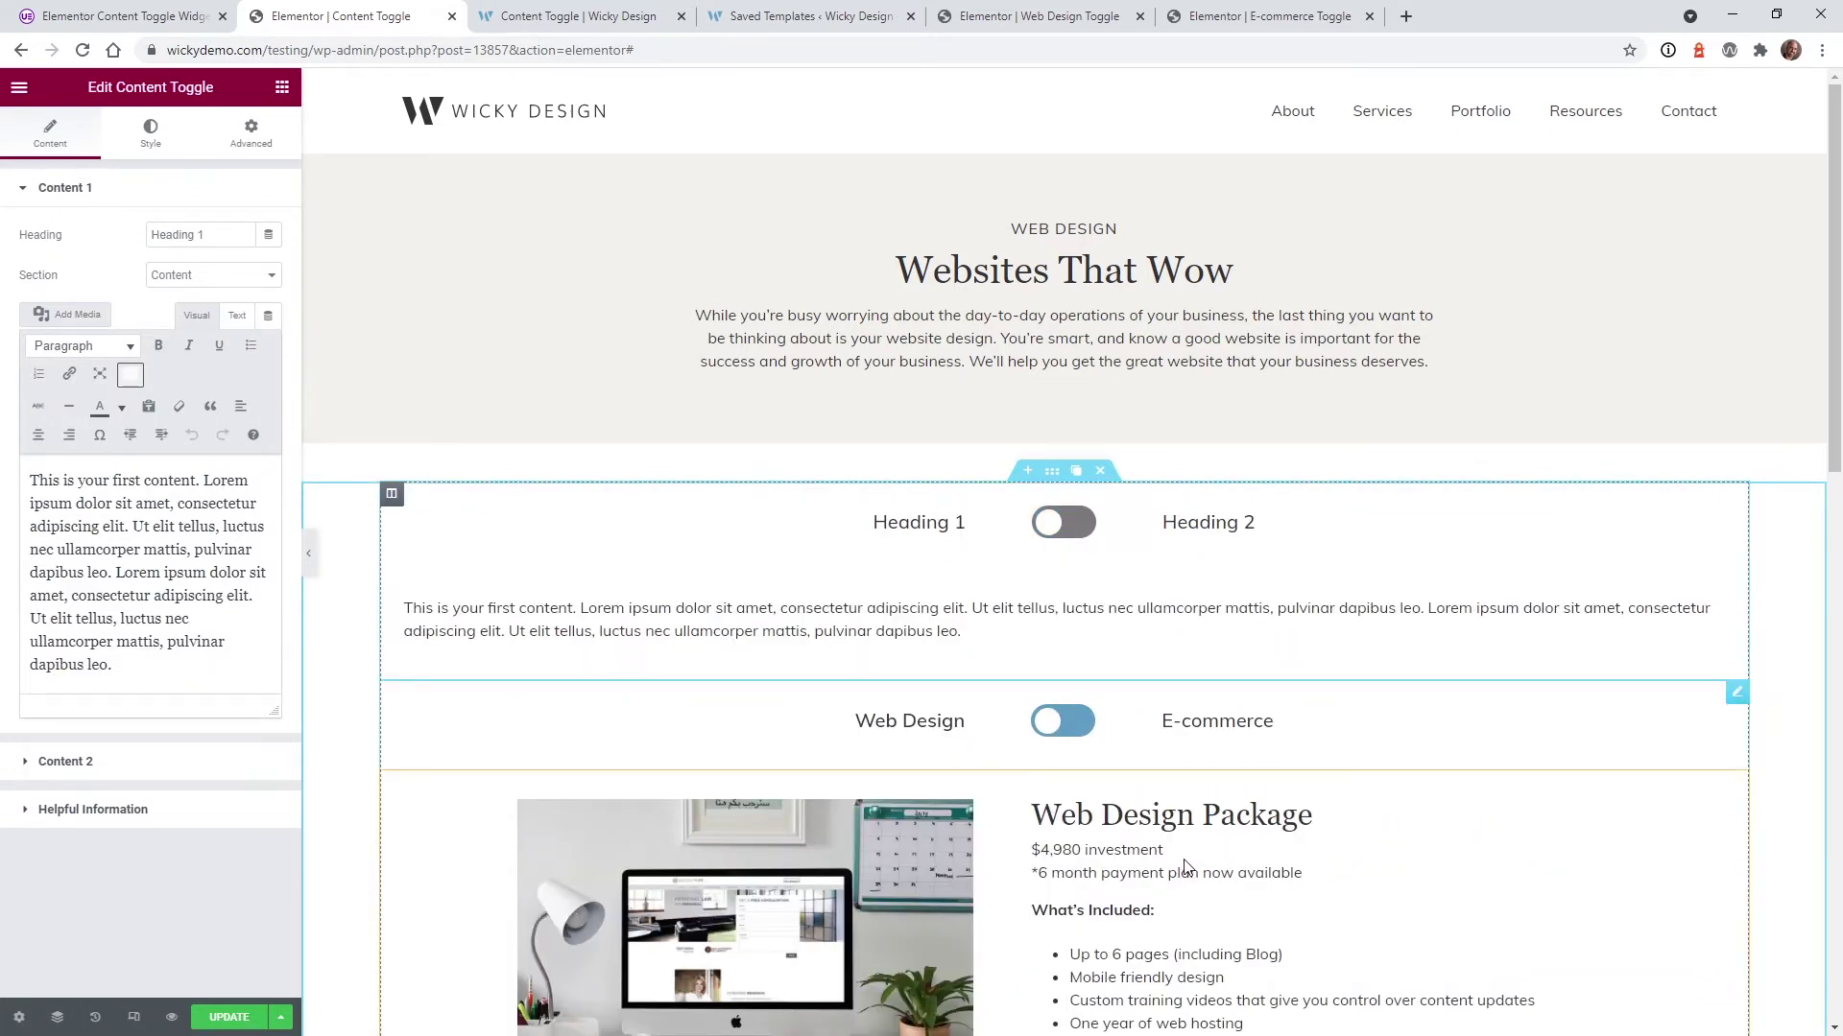
{"action": "scroll", "coordinate": [1022, 845], "scroll_direction": "down", "scroll_amount": 2}
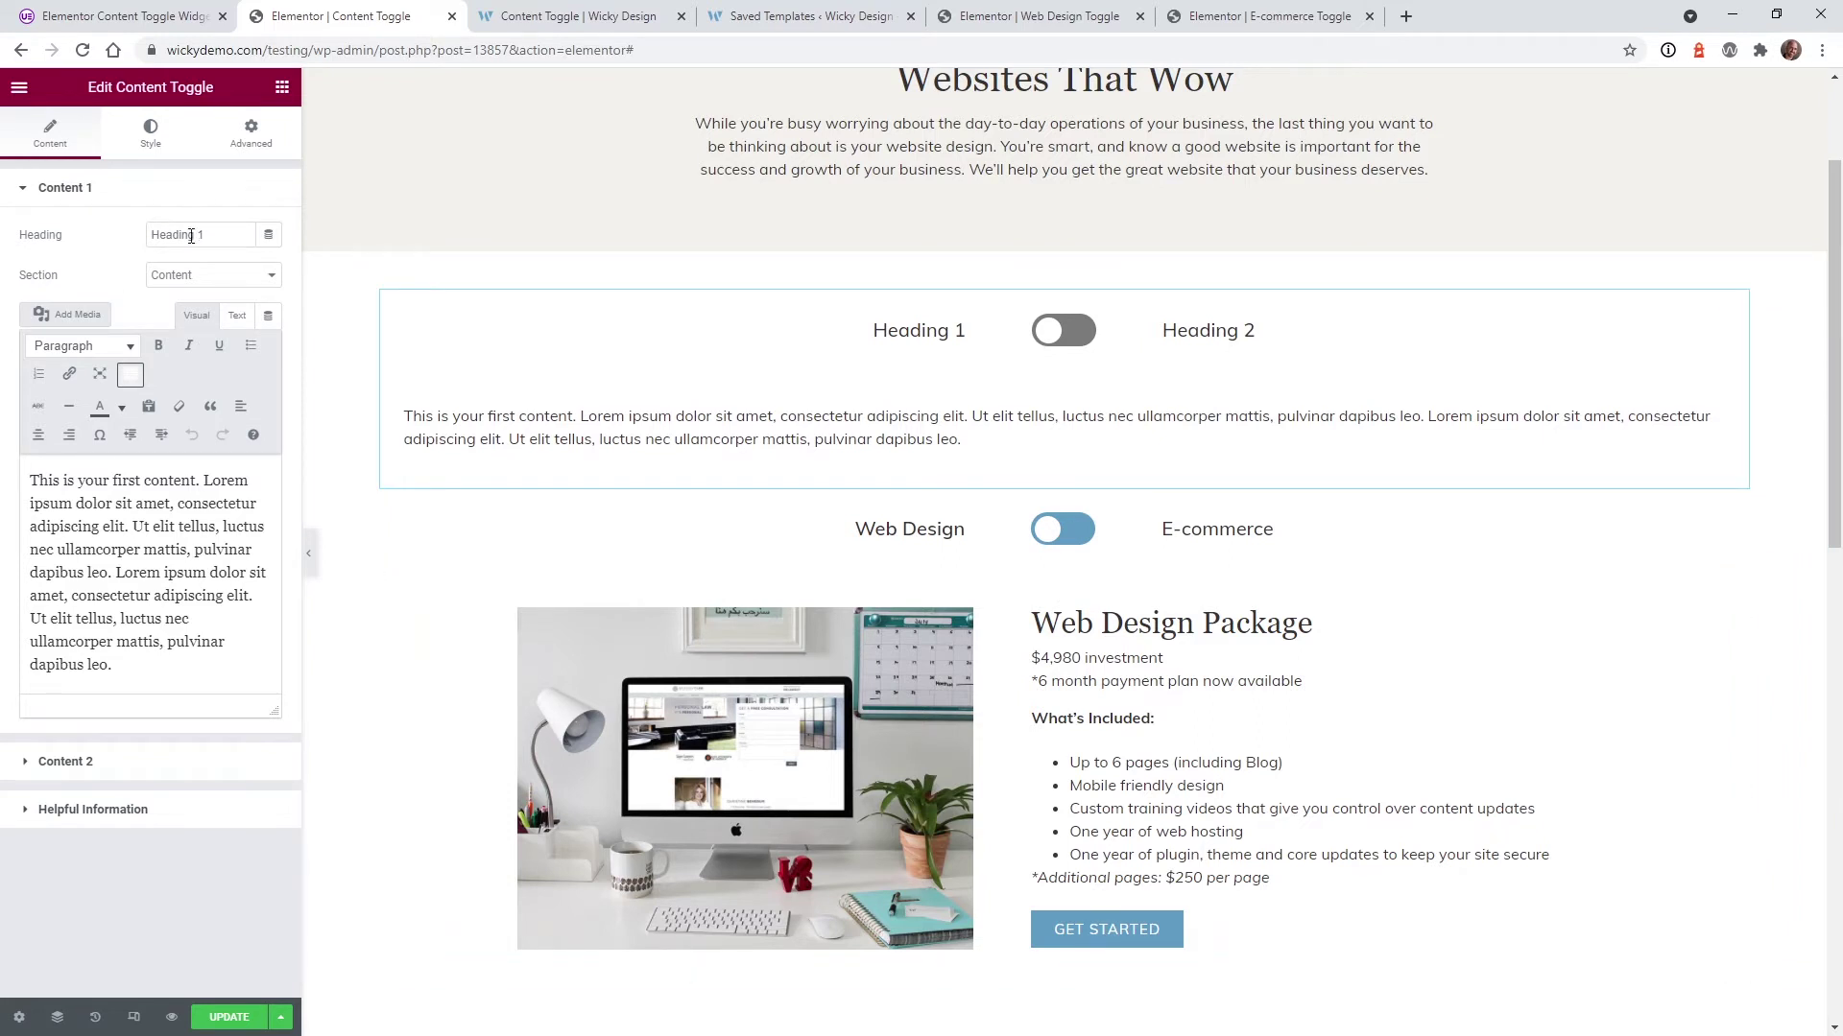
{"action": "left_click", "coordinate": [94, 761]}
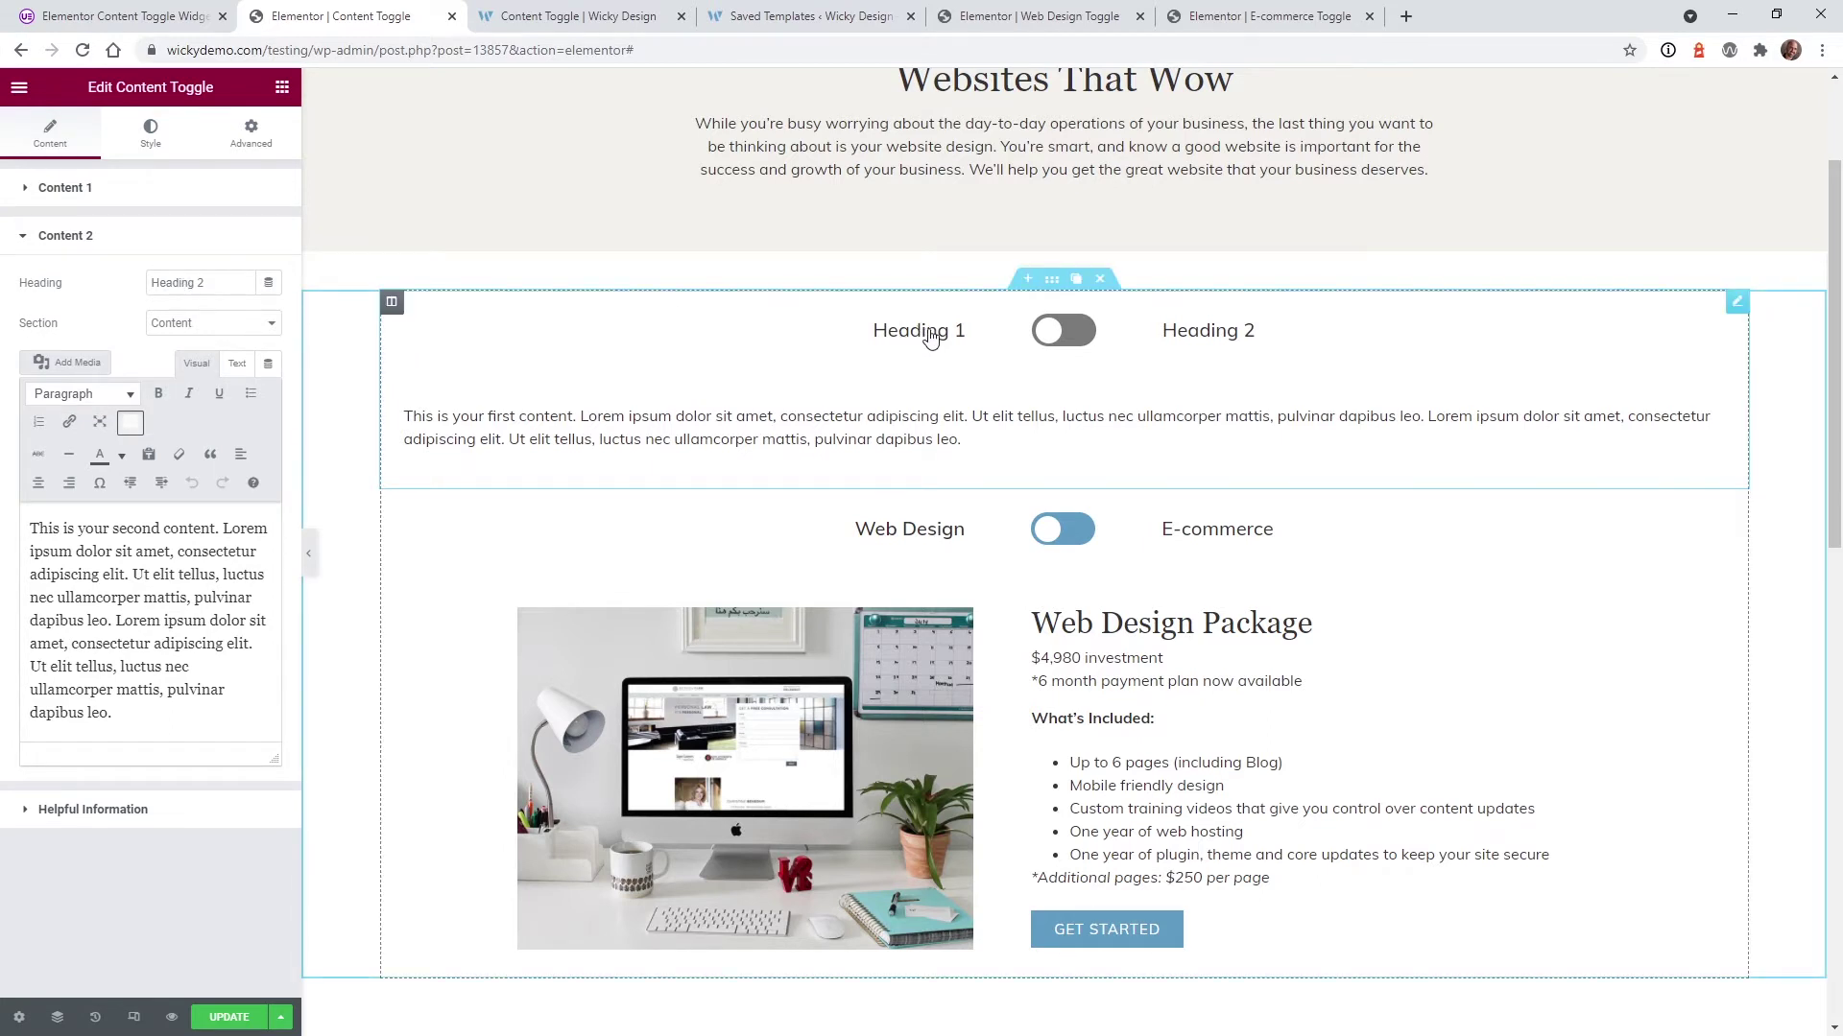
Test the new toggle by switching it to Heading 2 and back to Heading 1.
{"action": "left_click", "coordinate": [146, 237]}
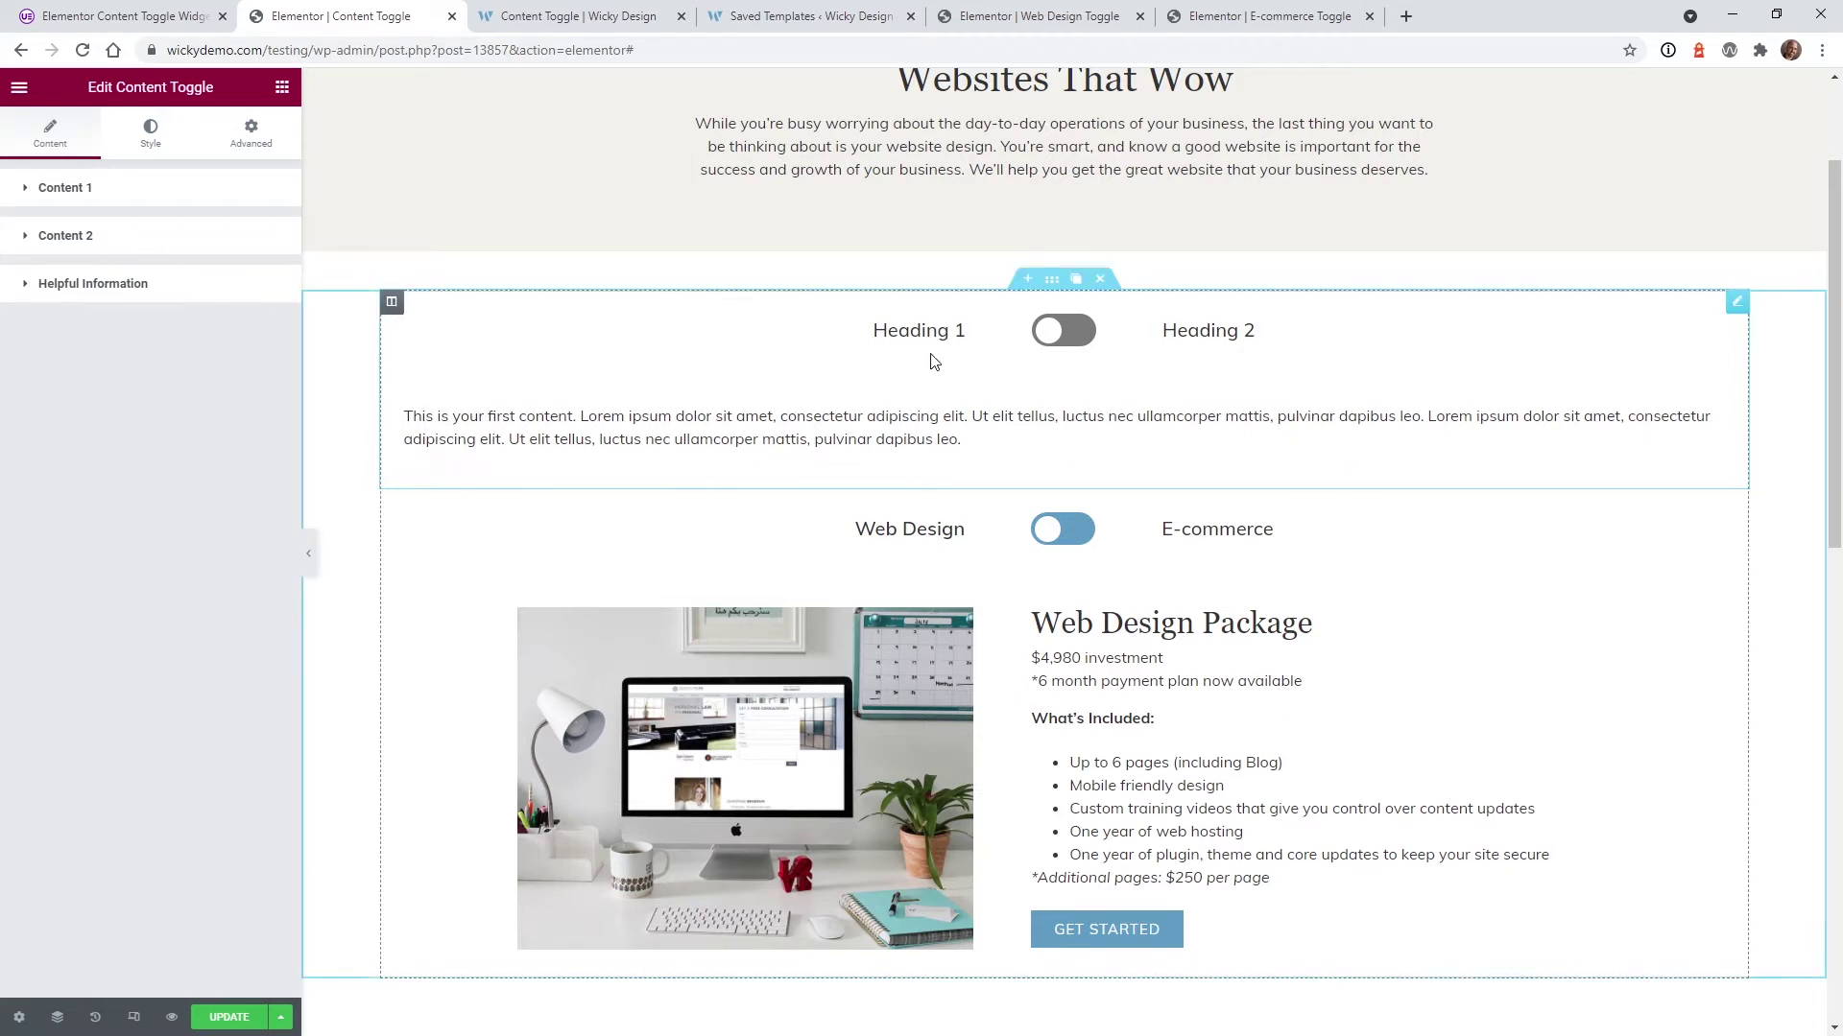
{"action": "left_click", "coordinate": [1056, 333]}
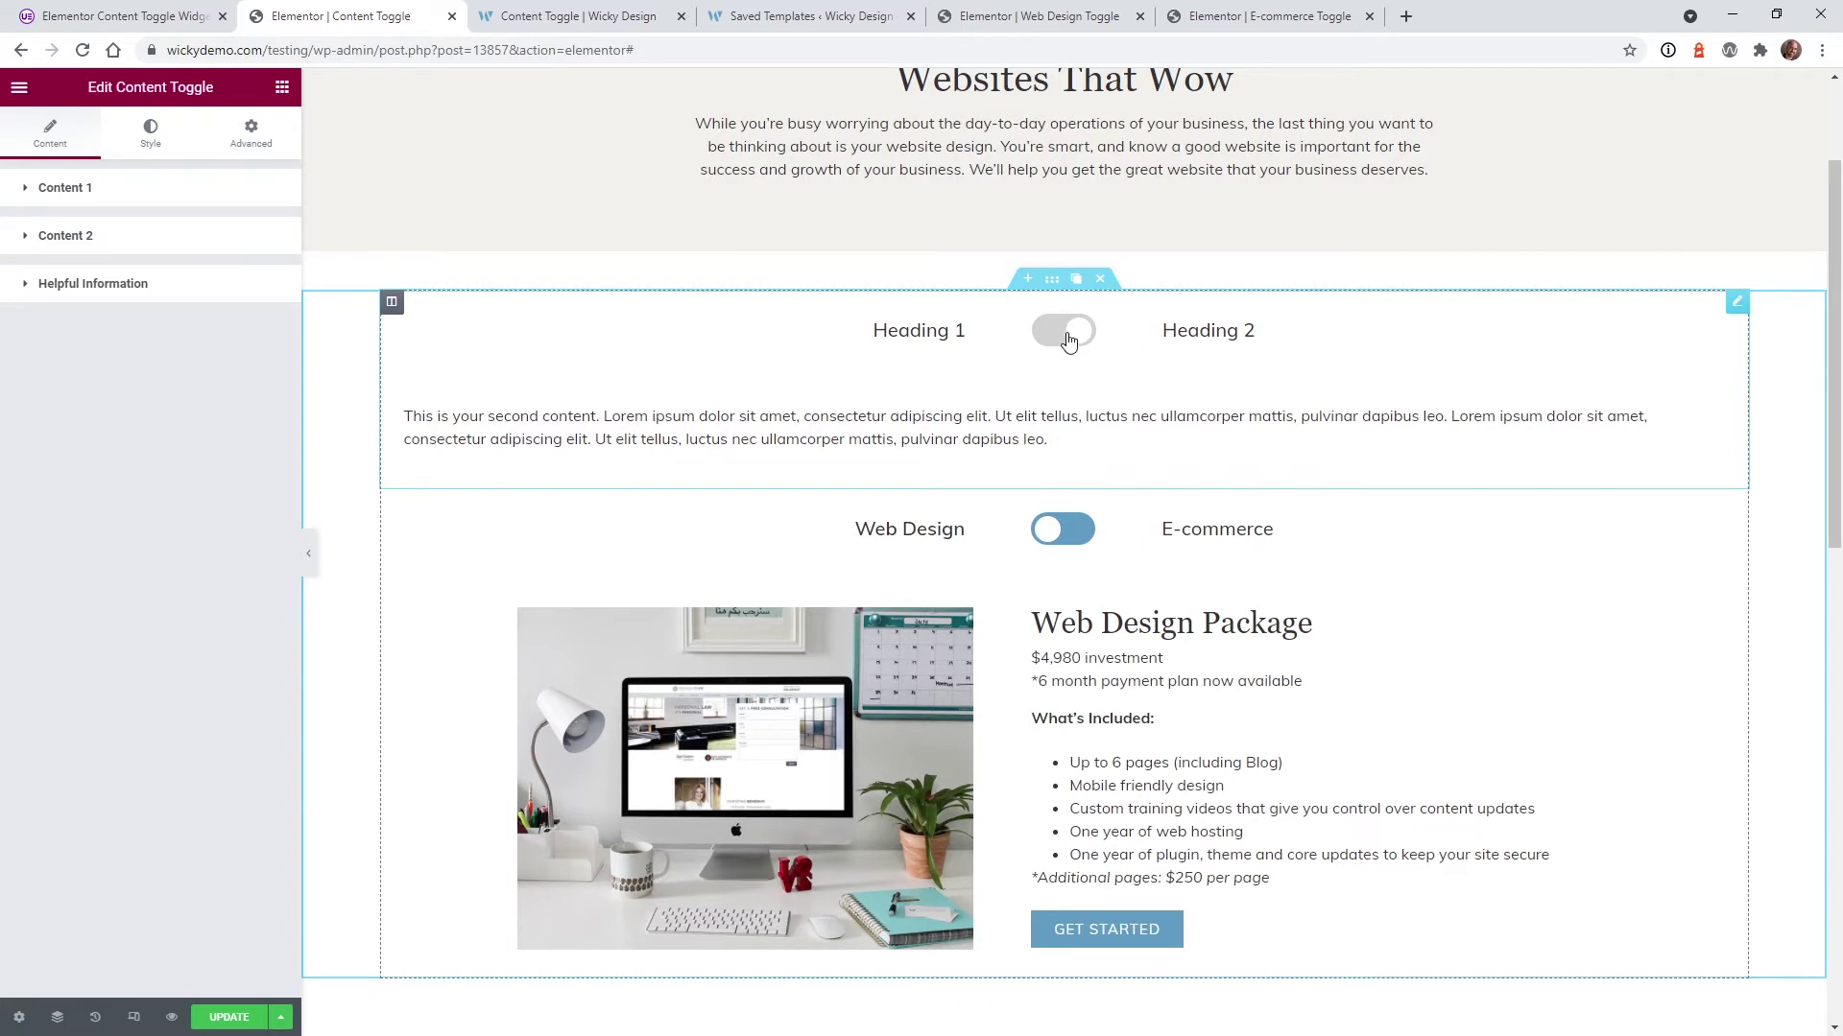
{"action": "left_click", "coordinate": [1068, 341]}
Open the new toggle's Content 1 settings, choose Content as the section type and select its whole placeholder text.
{"action": "left_click", "coordinate": [113, 189]}
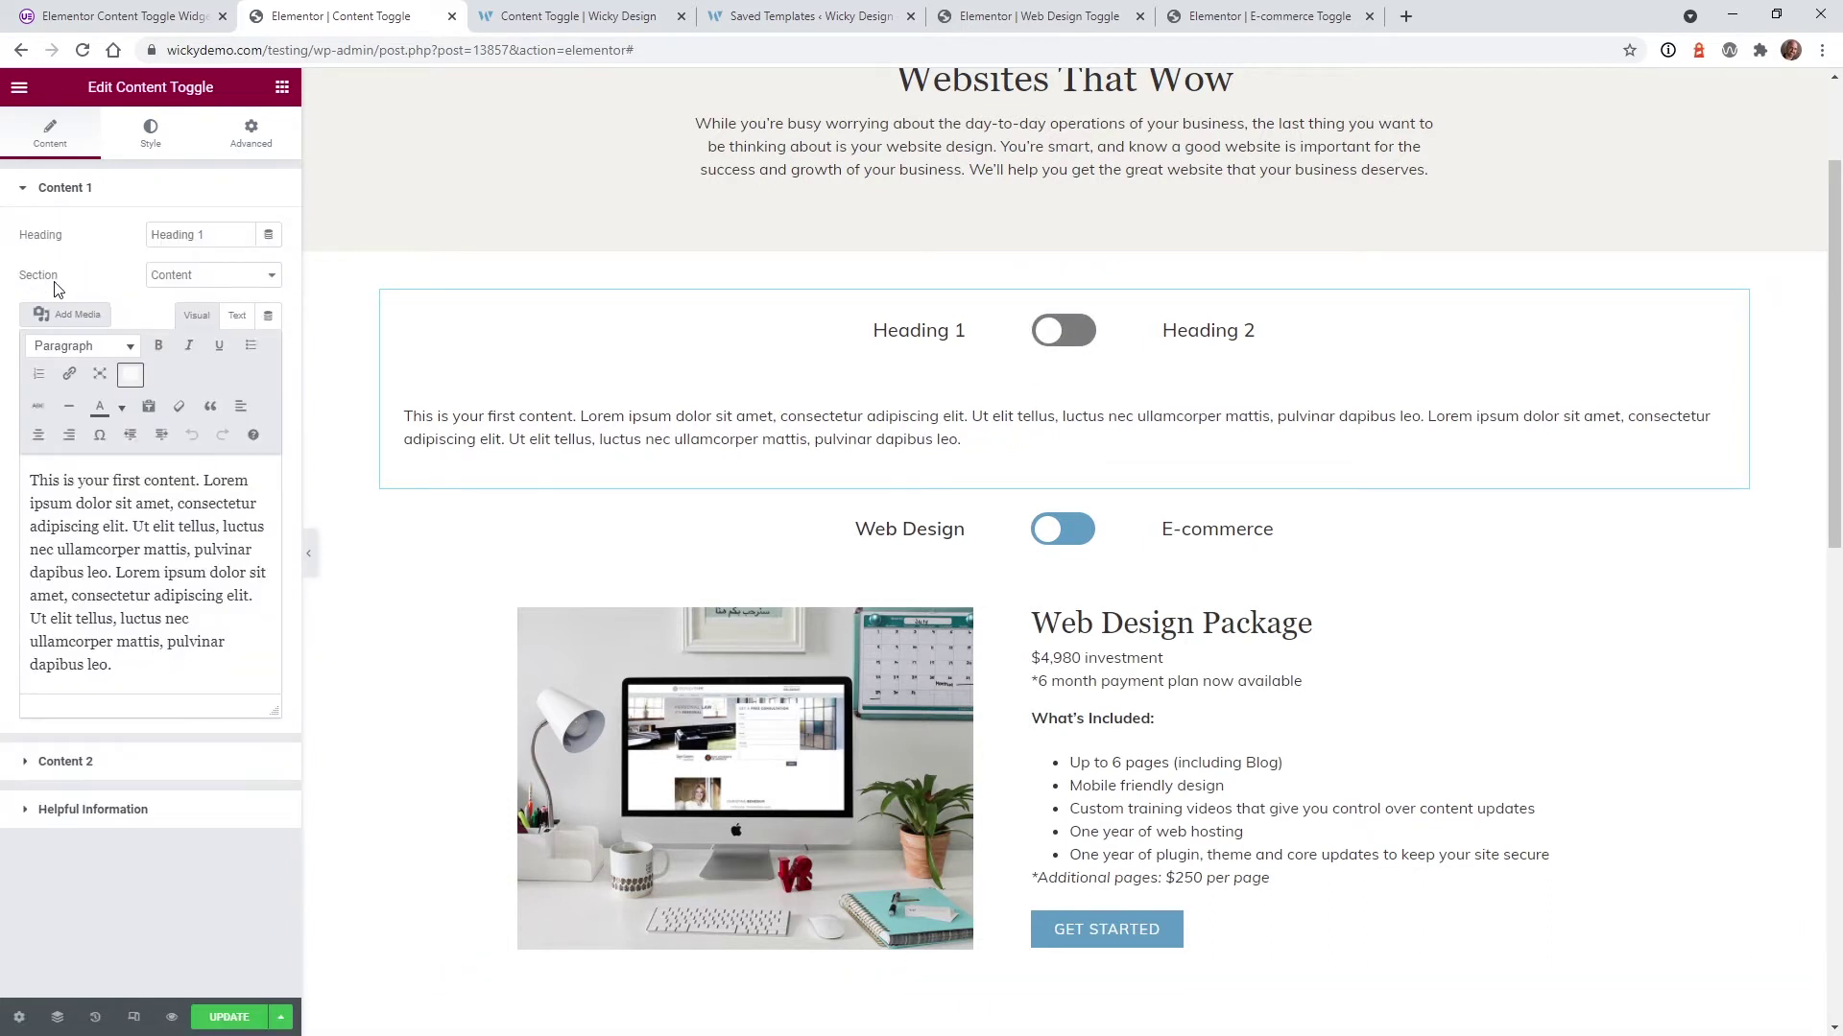
{"action": "left_click", "coordinate": [197, 278]}
{"action": "left_click", "coordinate": [192, 294]}
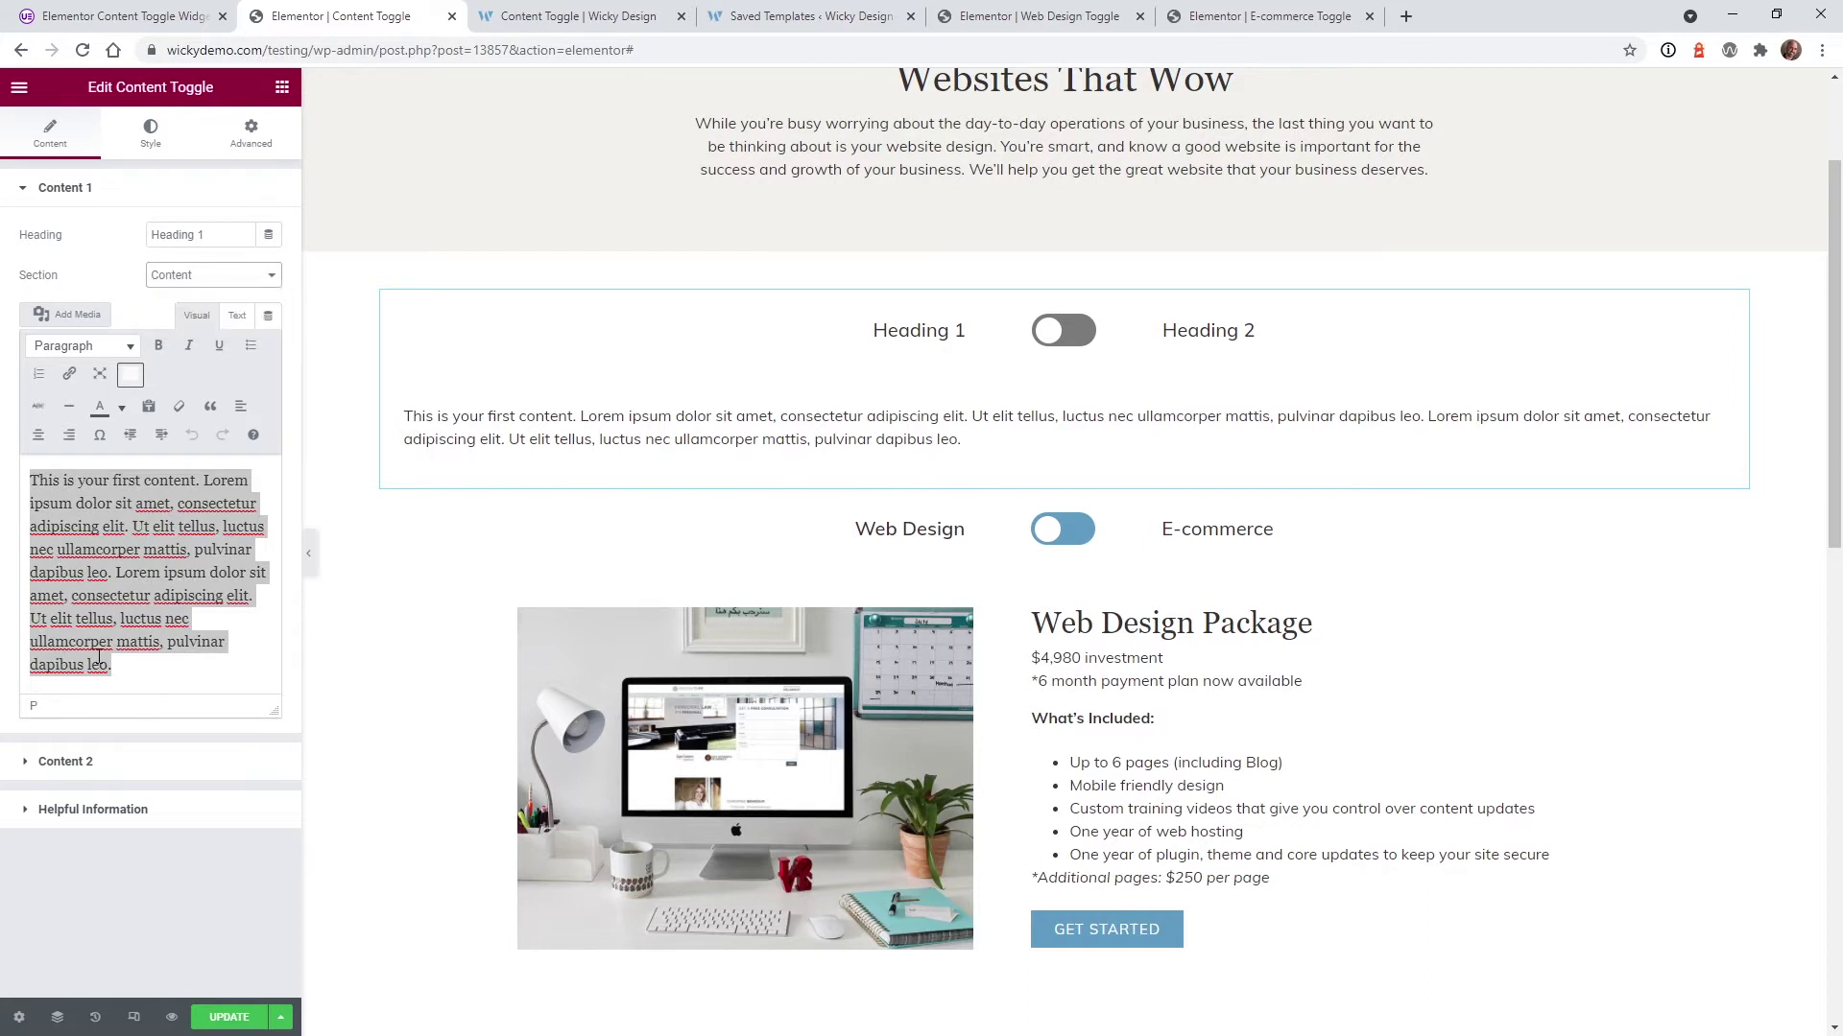
{"action": "left_click_drag", "start_coordinate": [113, 666], "coordinate": [33, 480]}
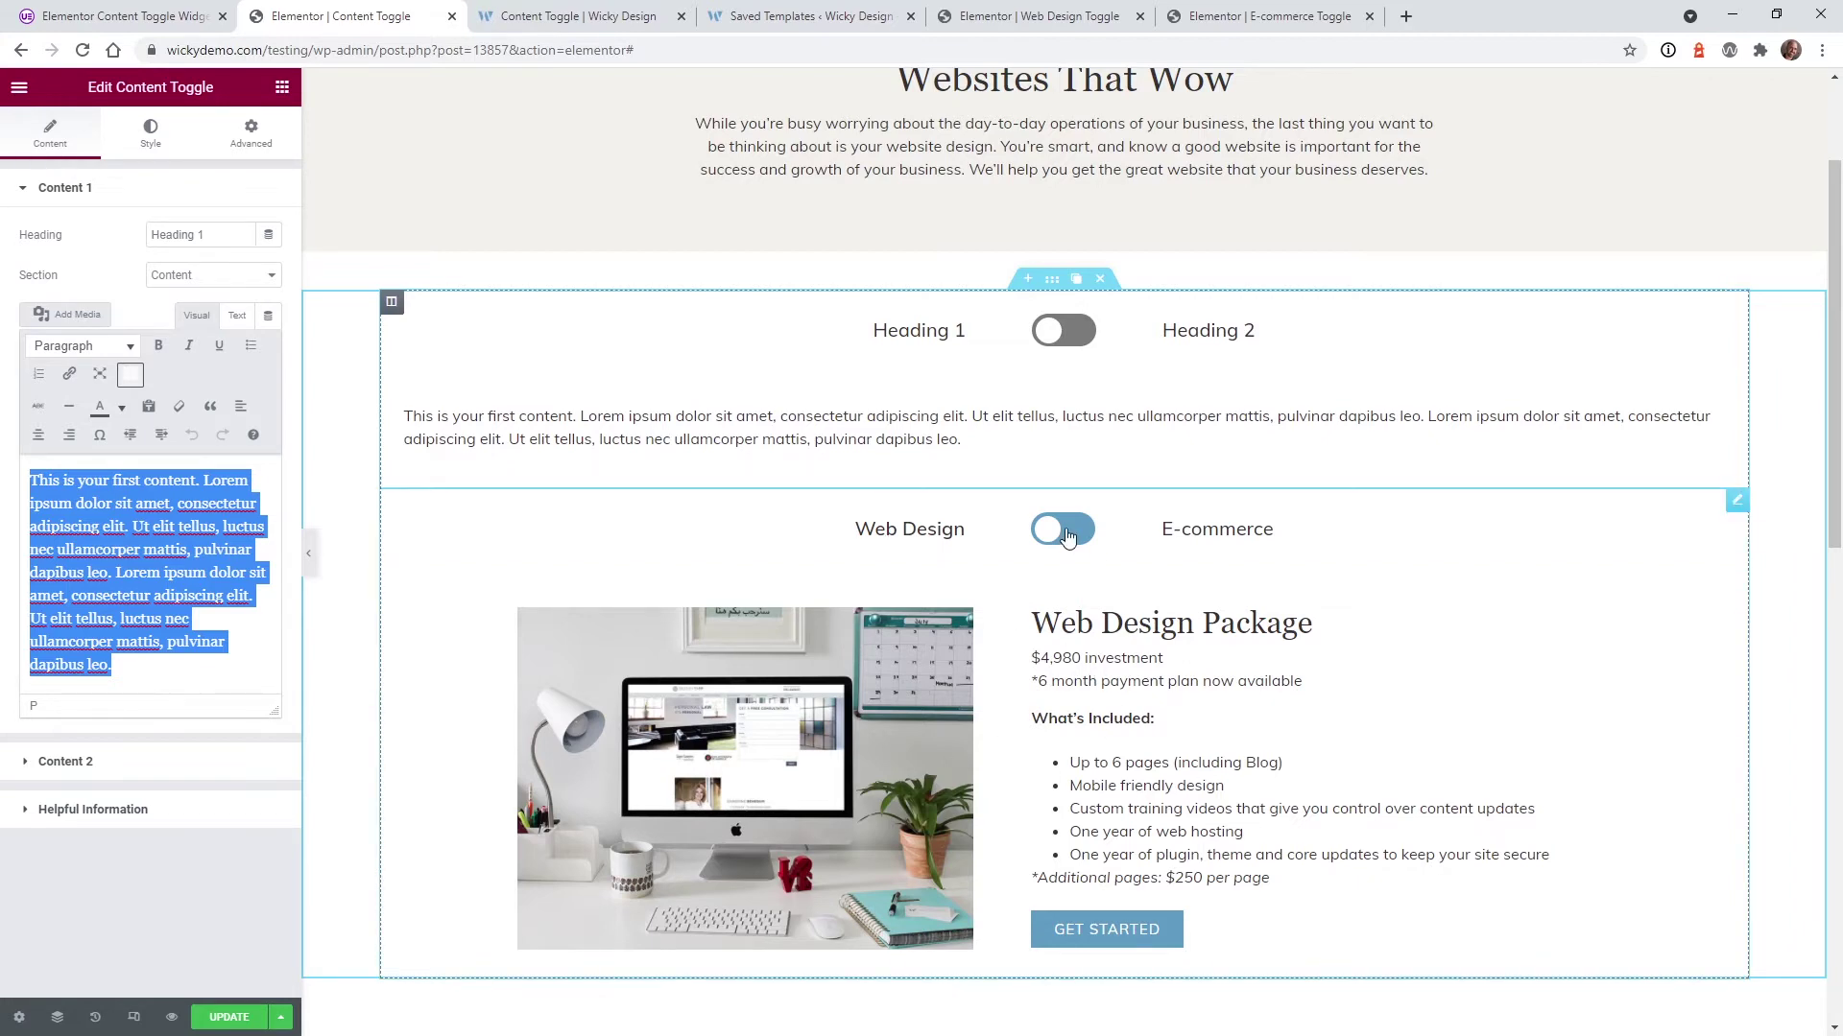
View the Saved Templates list and switch the Web Design / E-commerce toggle on the previewed demo page to E-commerce.
{"action": "left_click", "coordinate": [779, 9]}
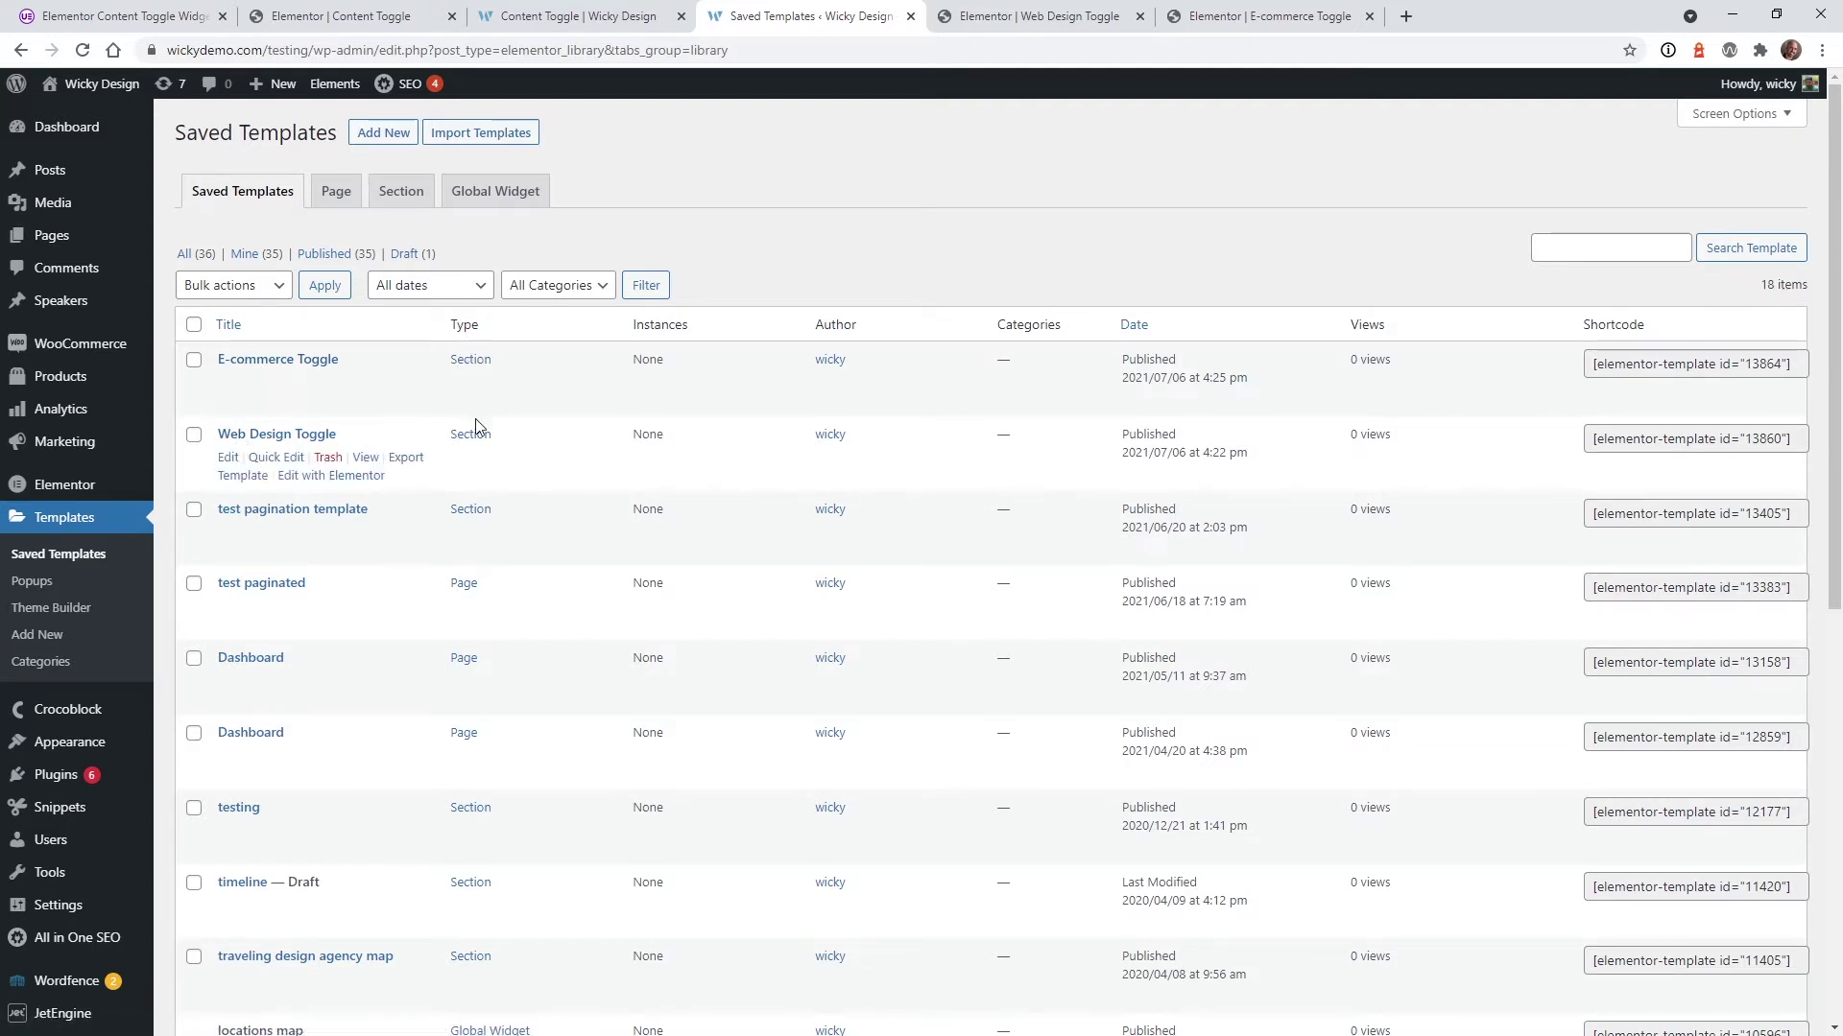
{"action": "left_click", "coordinate": [627, 17]}
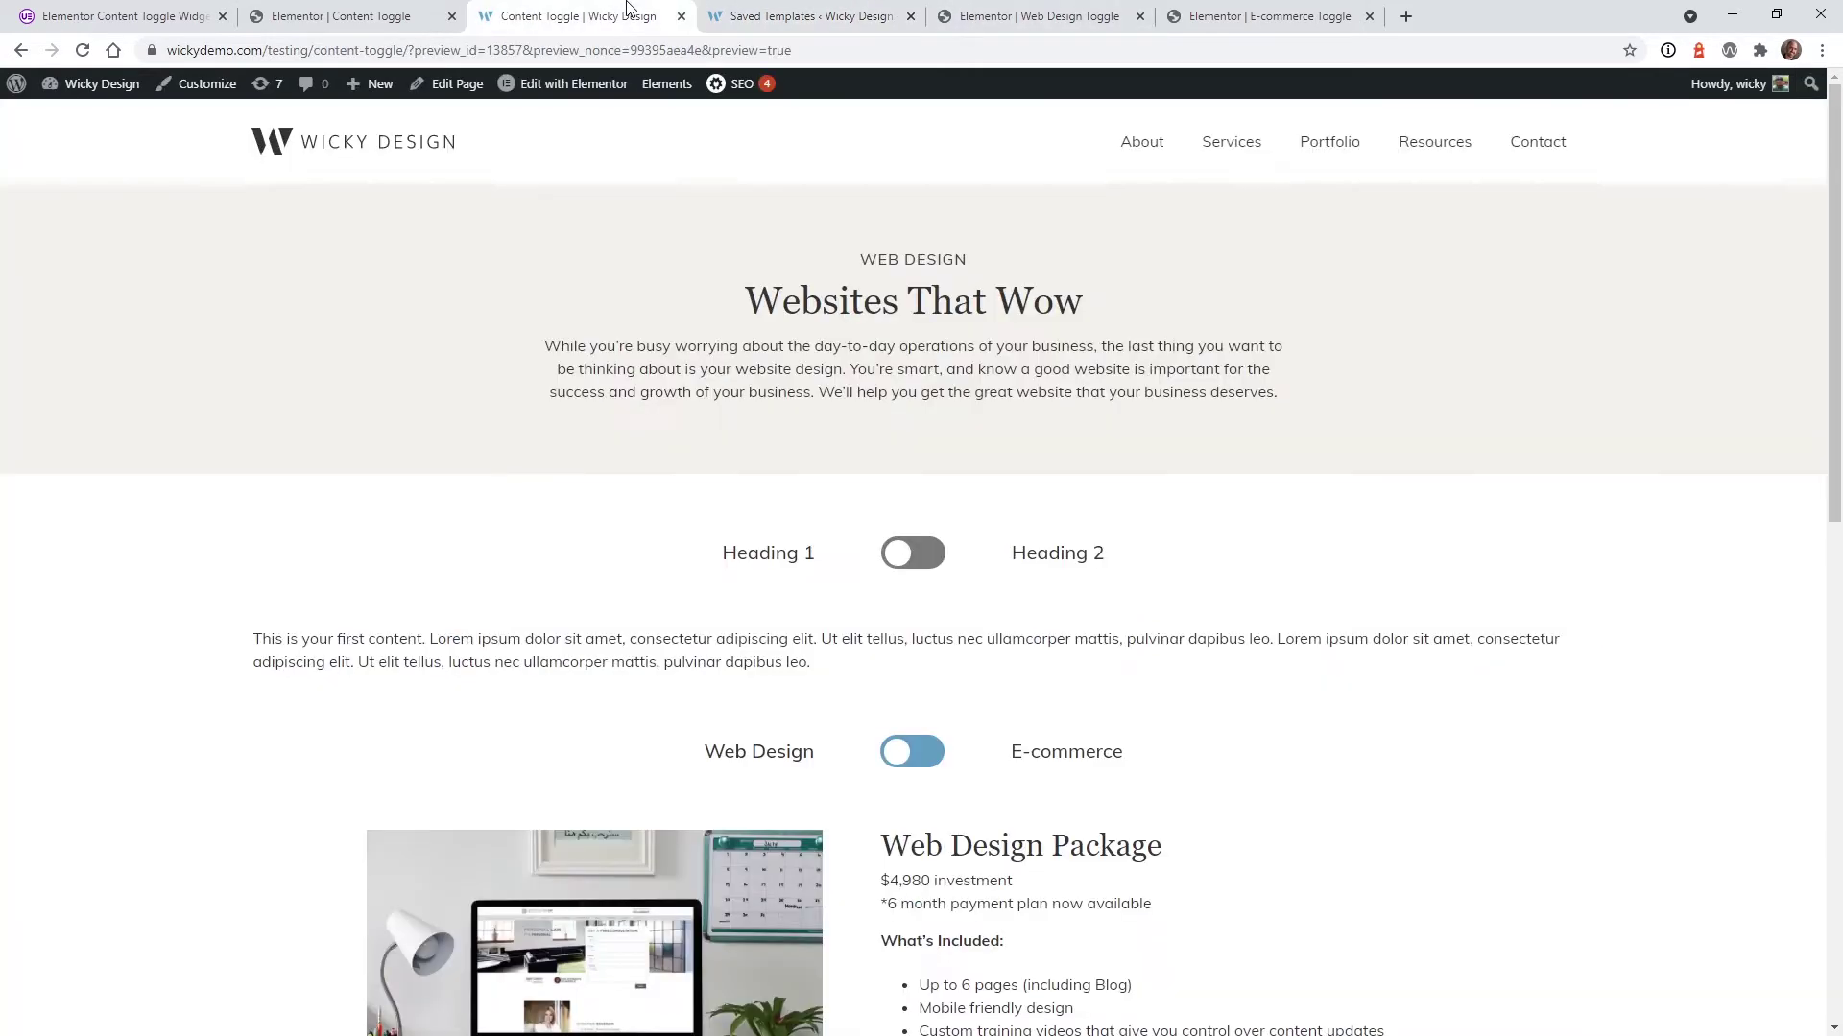
{"action": "scroll", "coordinate": [731, 374], "scroll_direction": "down", "scroll_amount": 4}
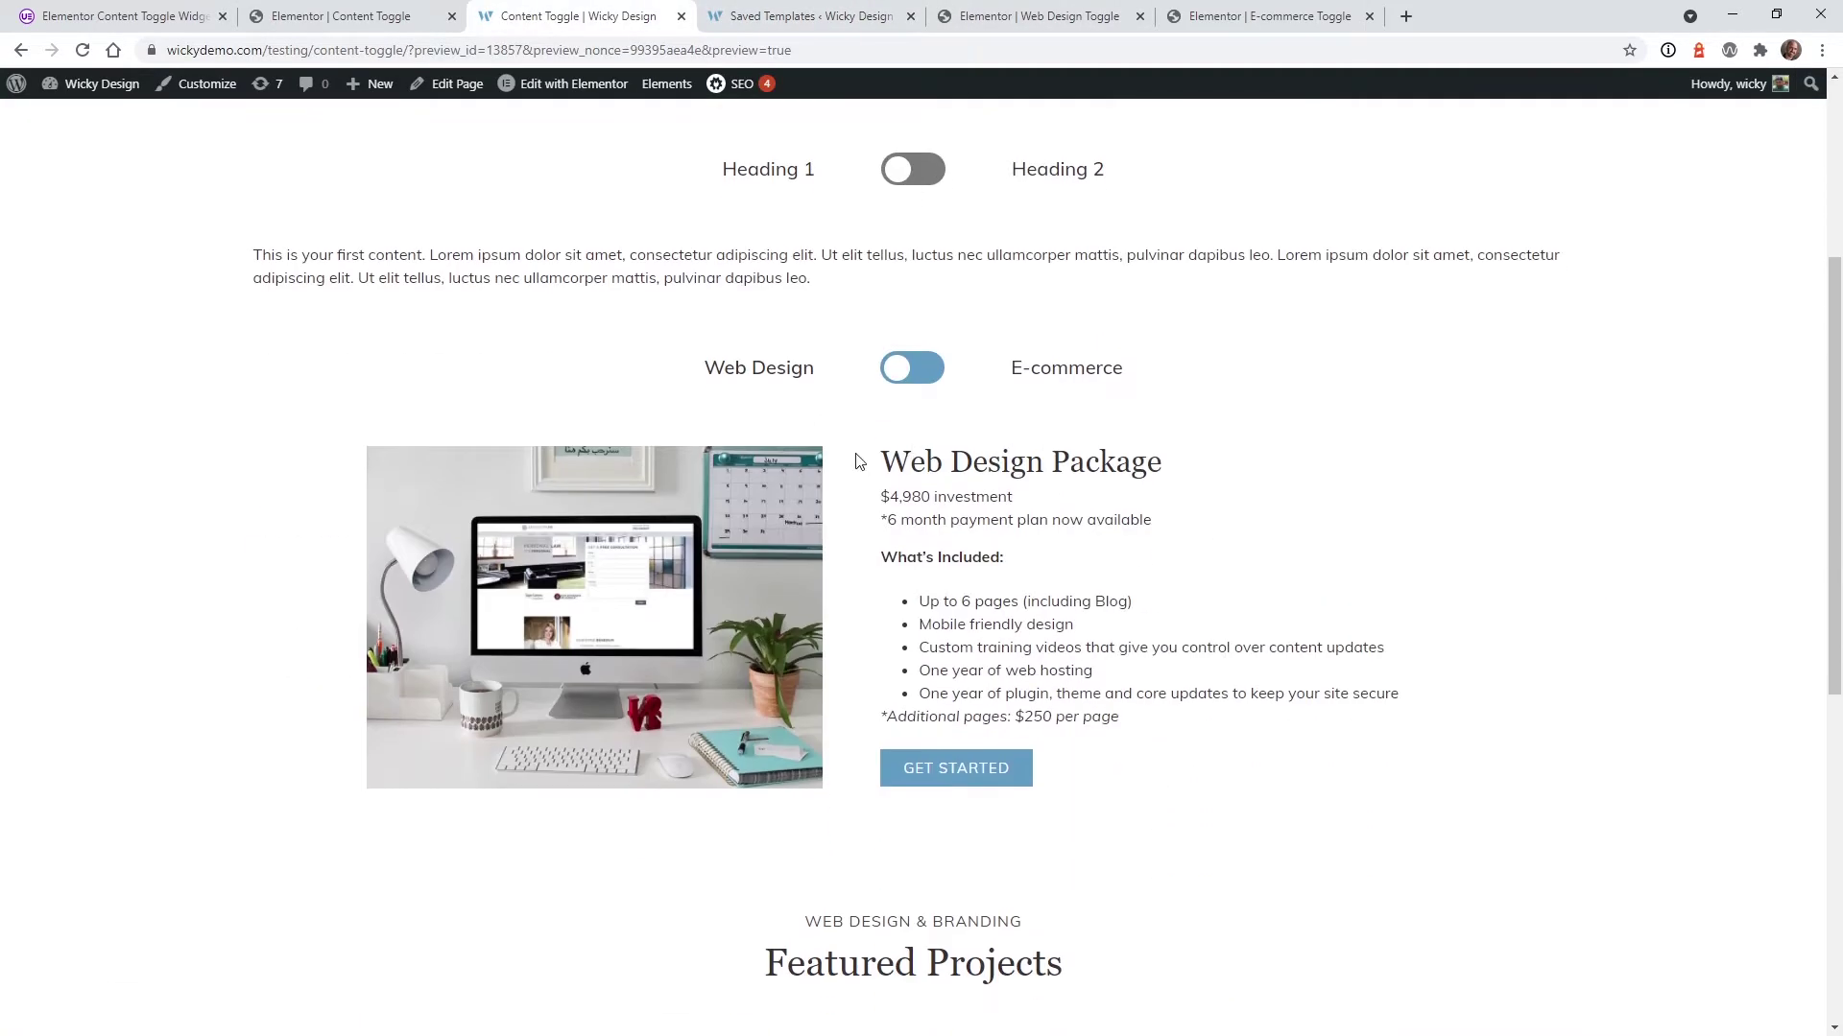
{"action": "left_click", "coordinate": [927, 375]}
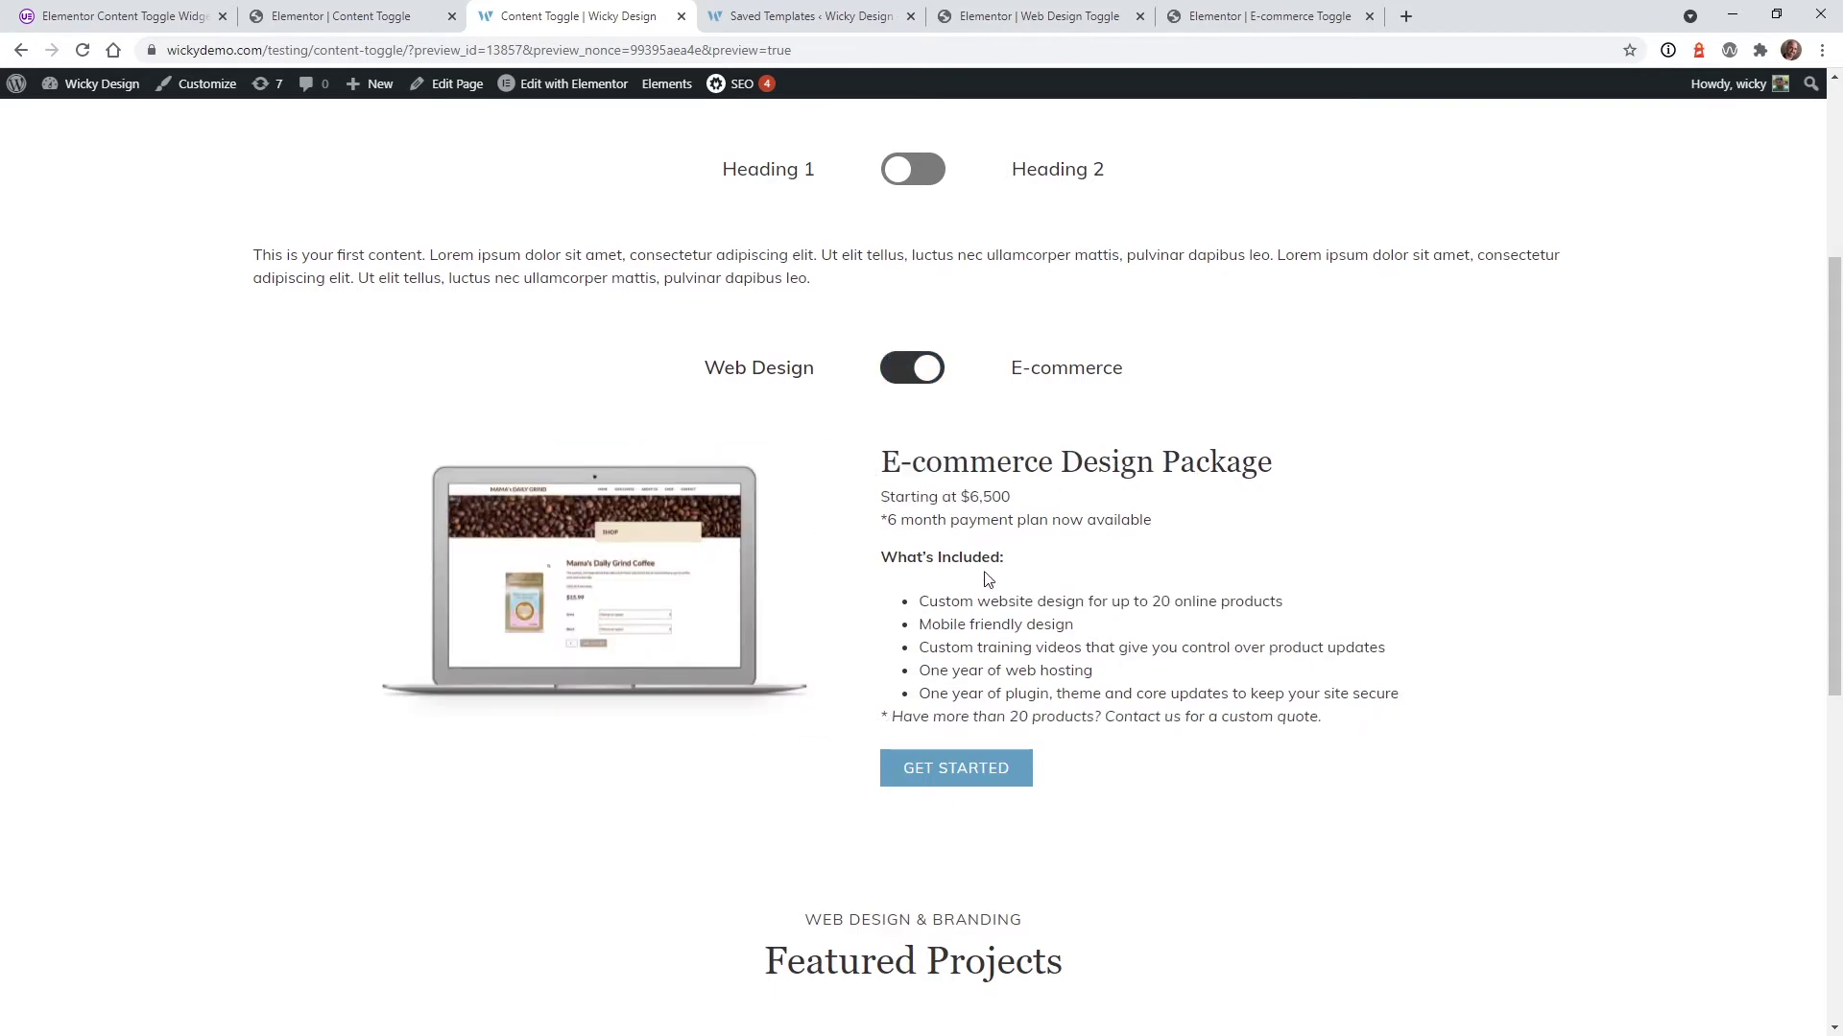
Start a new template from the Saved Templates list, choose Section as its type and activate its name field.
{"action": "left_click", "coordinate": [837, 21]}
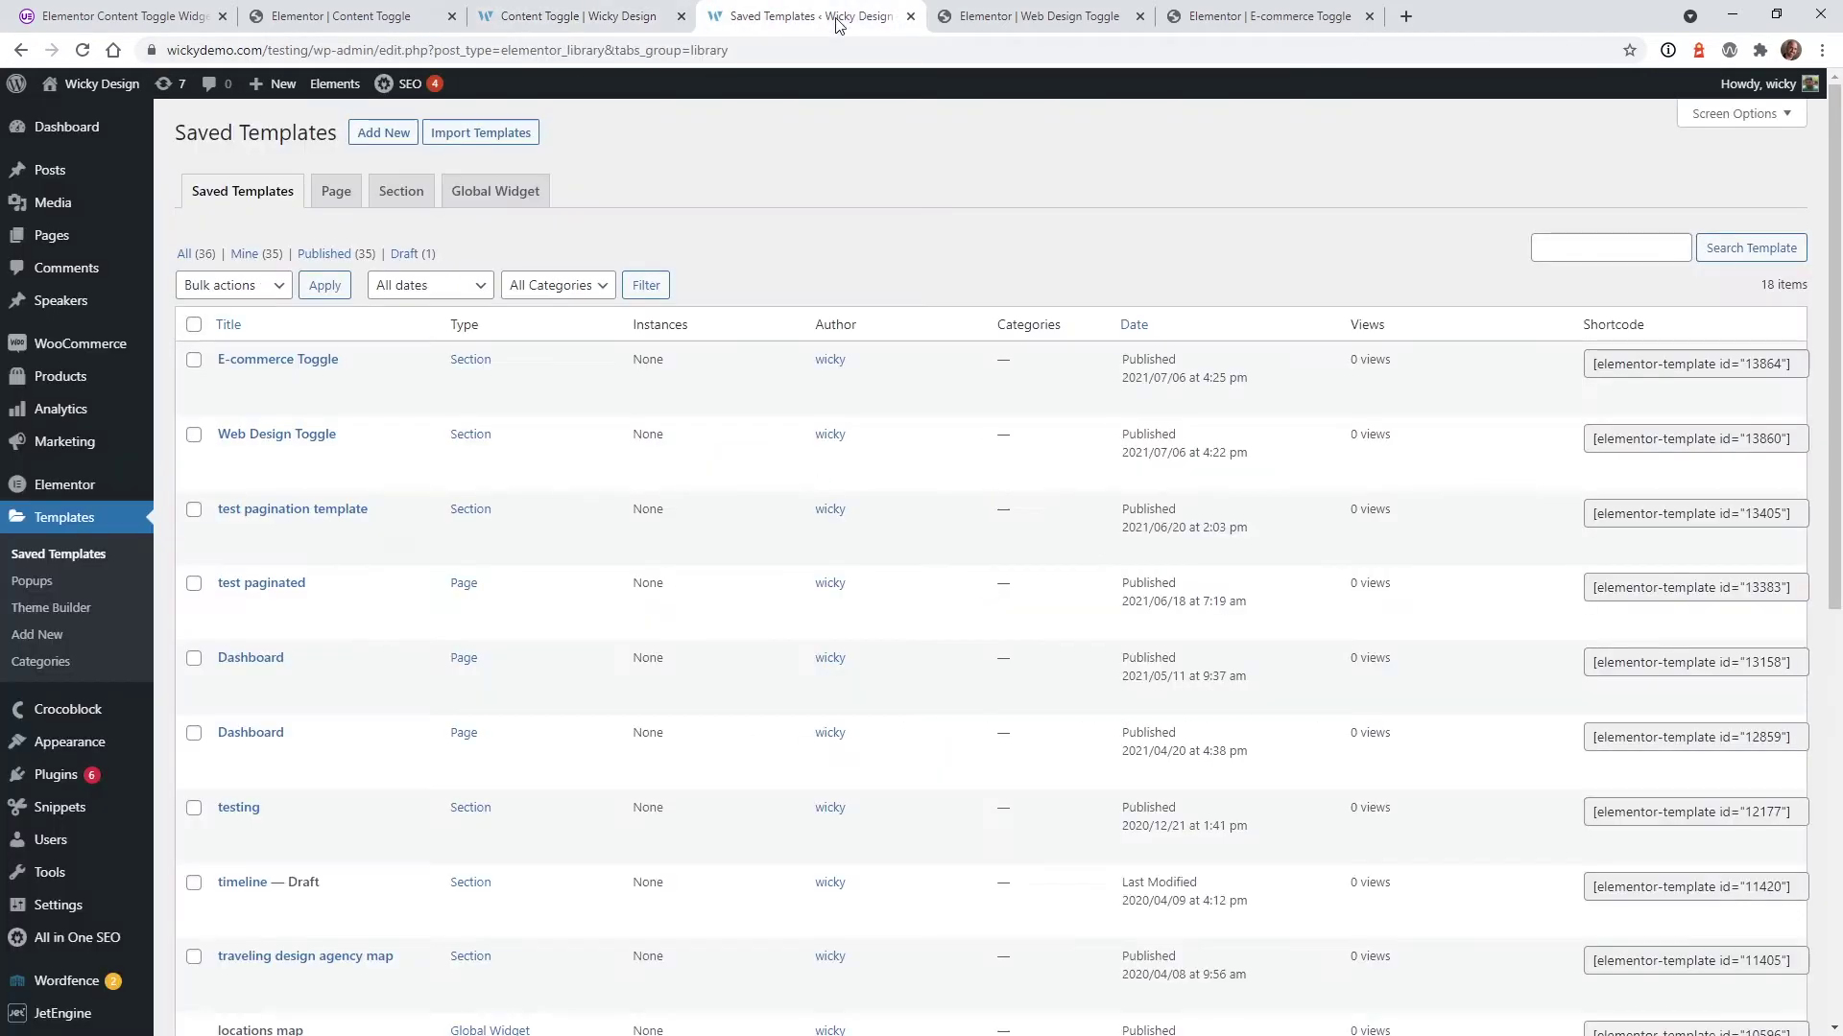
{"action": "left_click", "coordinate": [379, 140]}
{"action": "left_click", "coordinate": [1008, 552]}
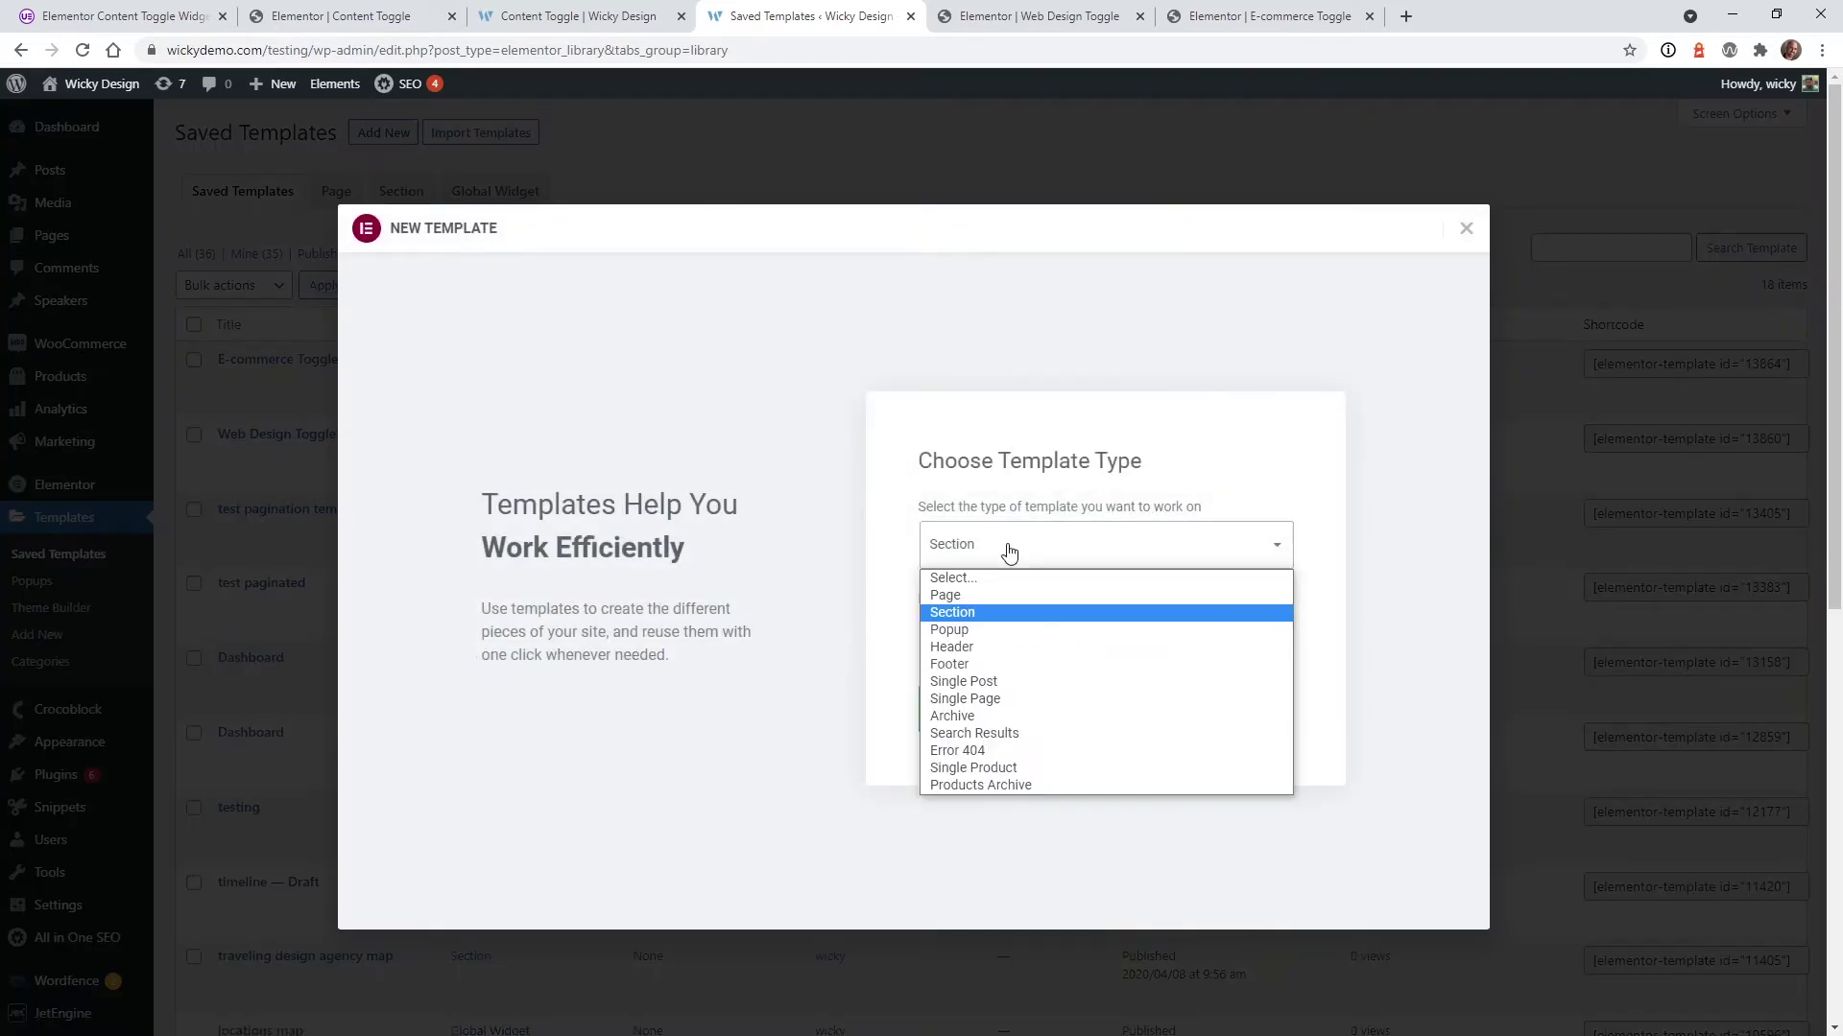
{"action": "left_click", "coordinate": [984, 614]}
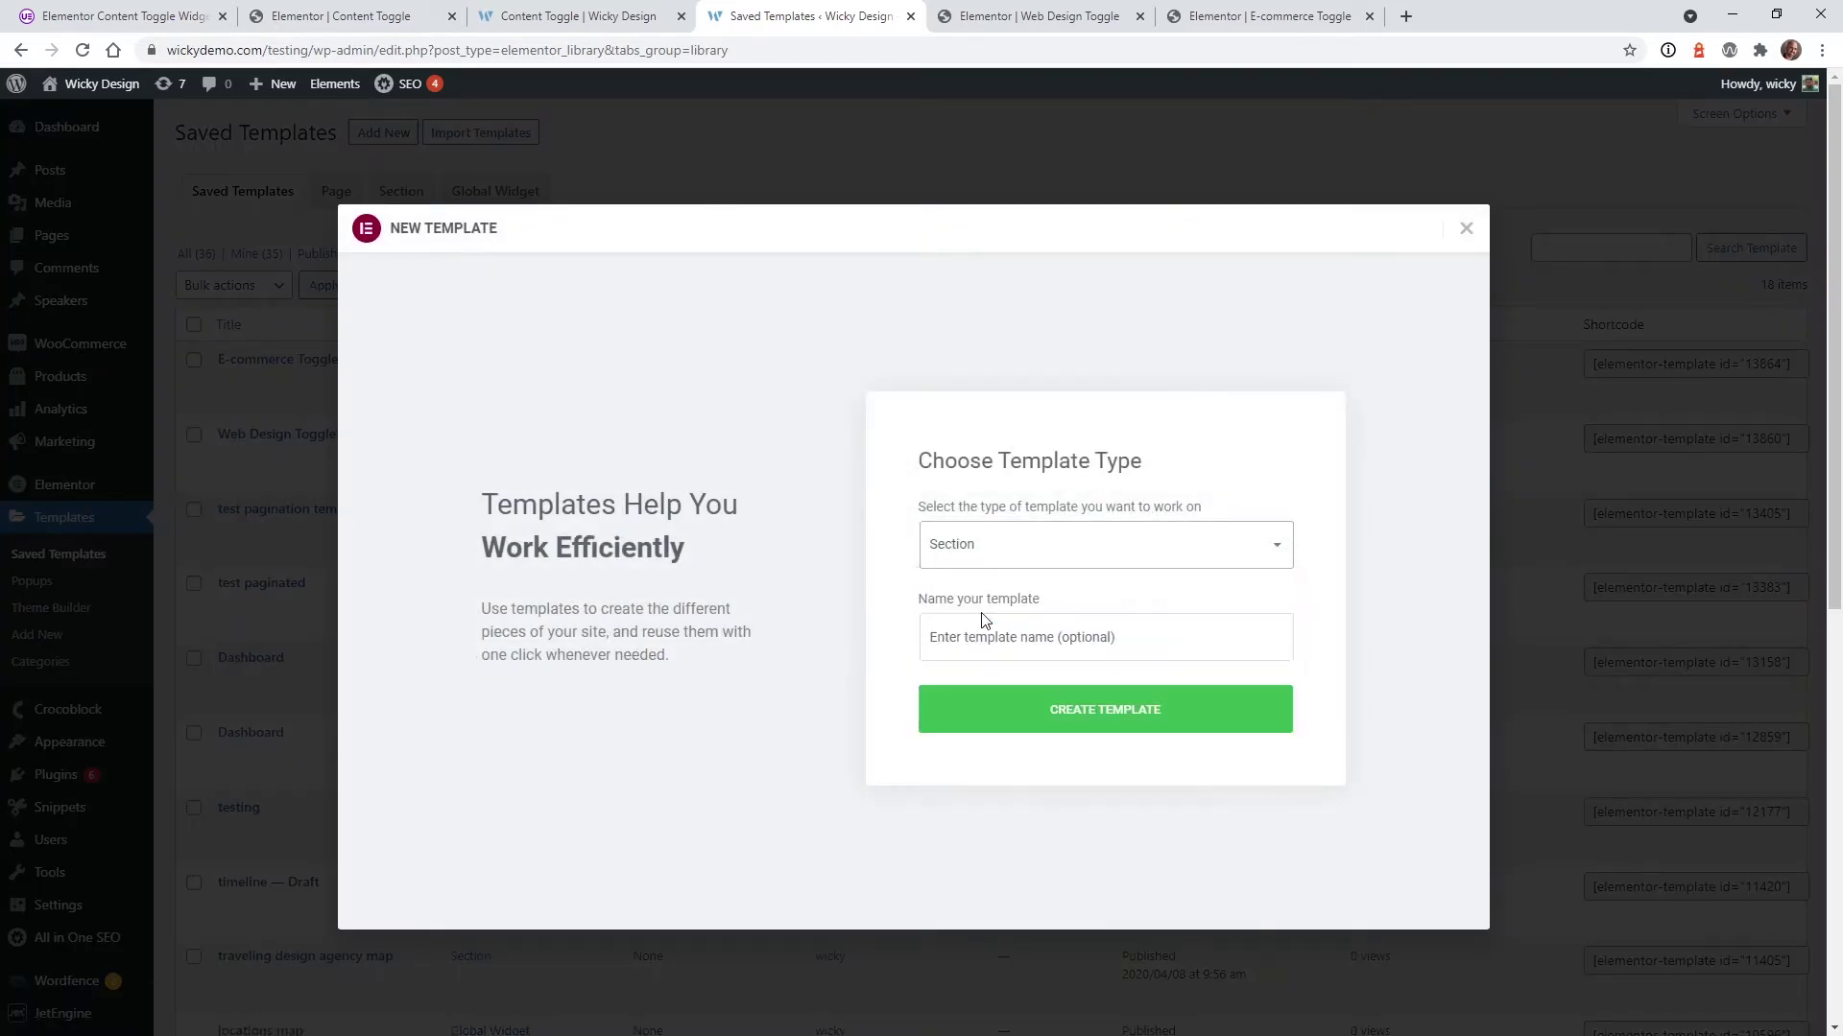
{"action": "left_click", "coordinate": [1005, 643]}
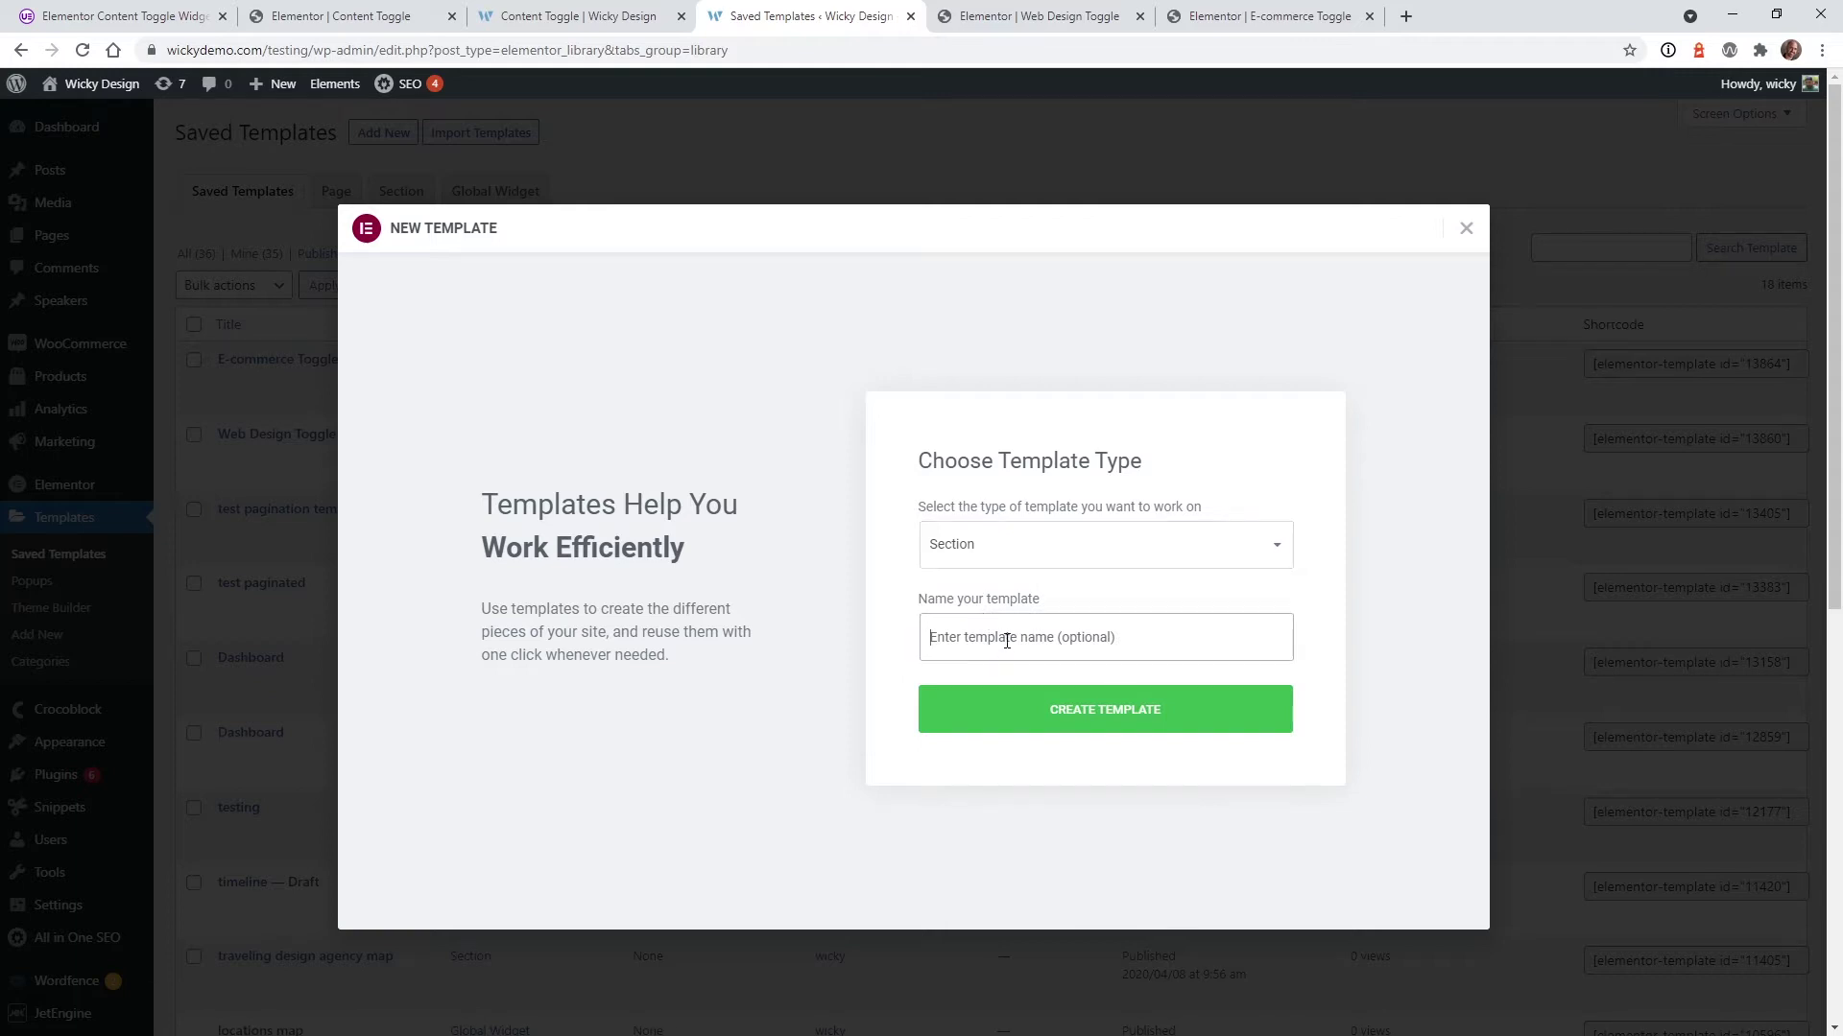
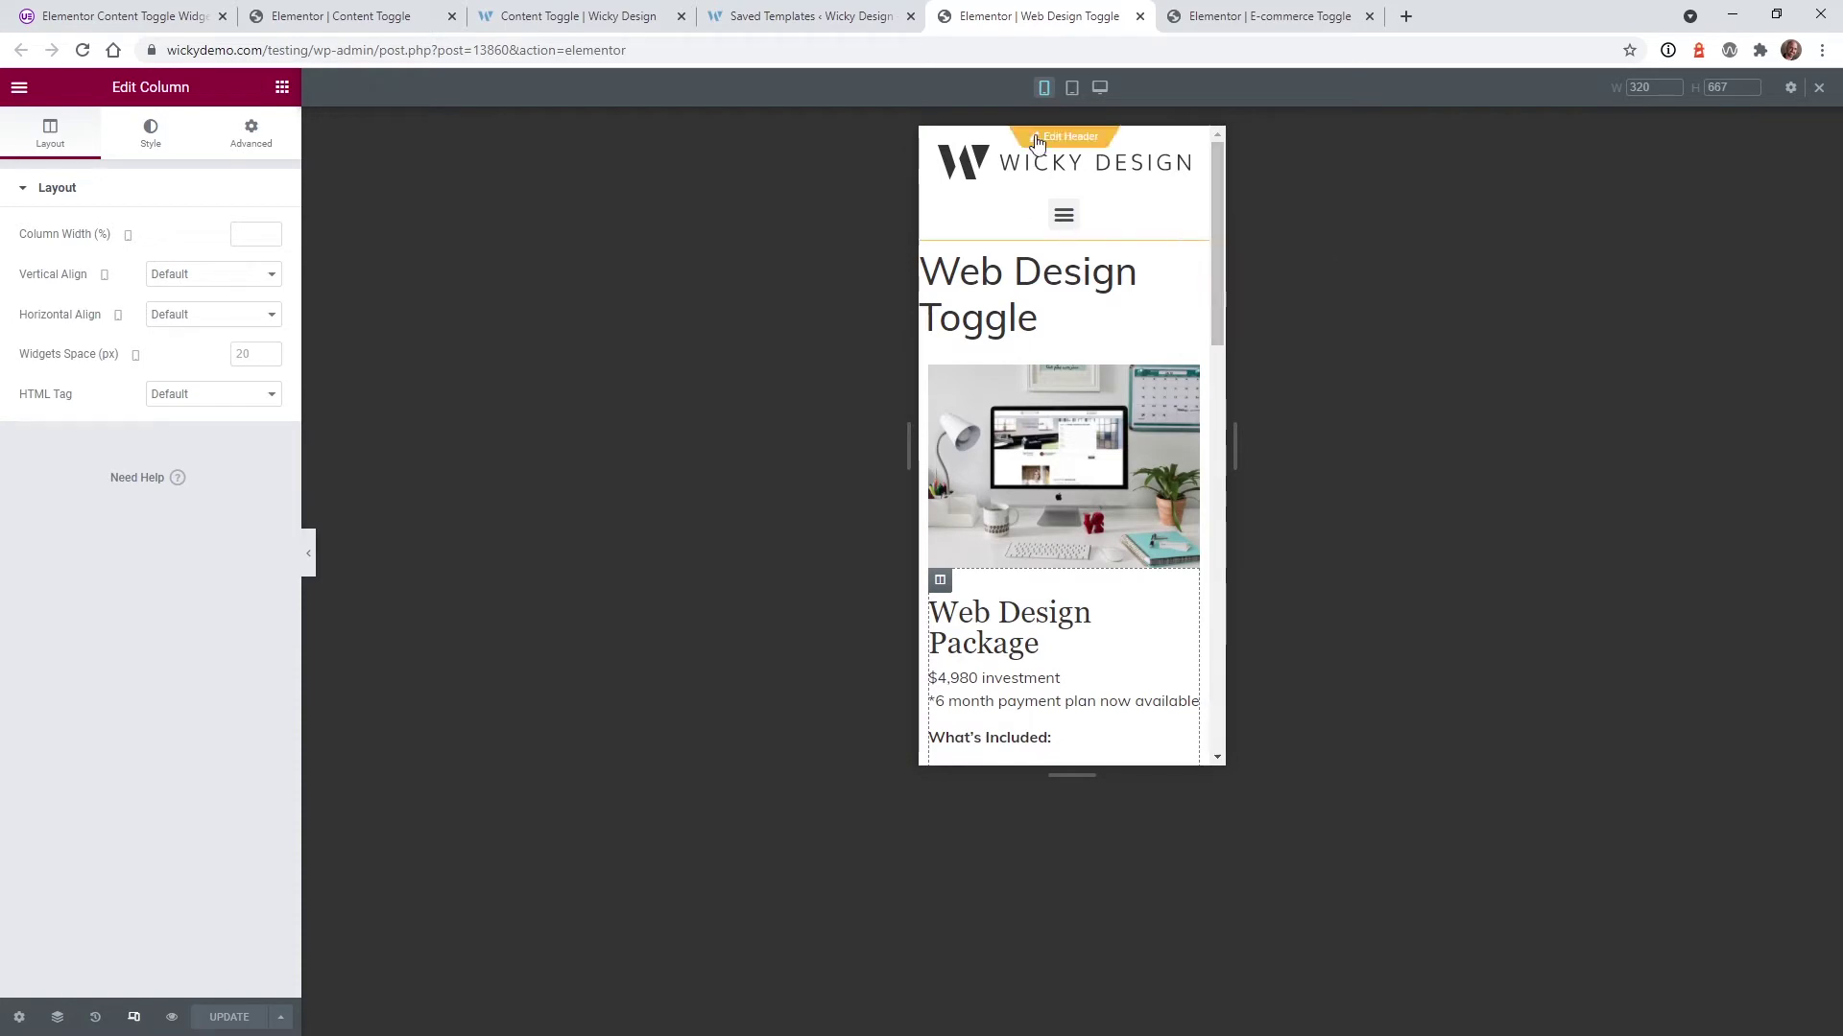
Preview the Web Design Toggle template at tablet, desktop and mobile sizes.
{"action": "left_click", "coordinate": [1072, 90]}
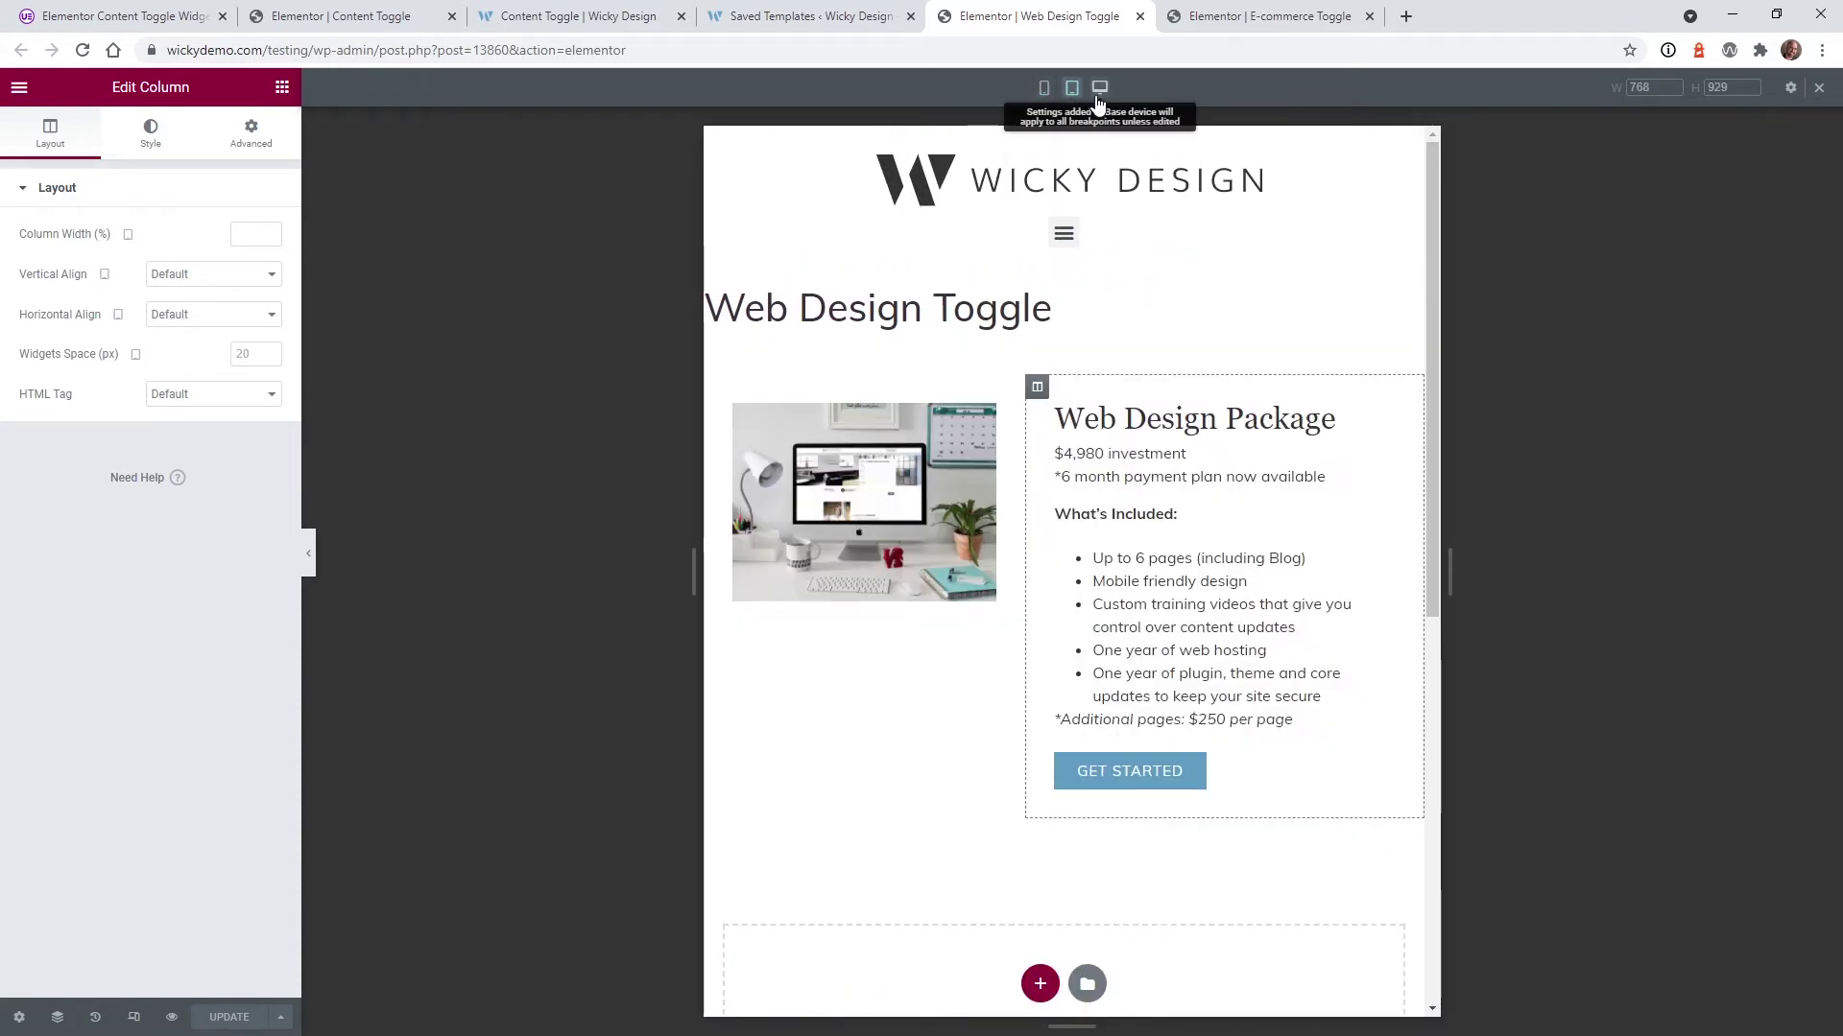
{"action": "left_click", "coordinate": [1100, 89]}
{"action": "left_click", "coordinate": [1072, 88]}
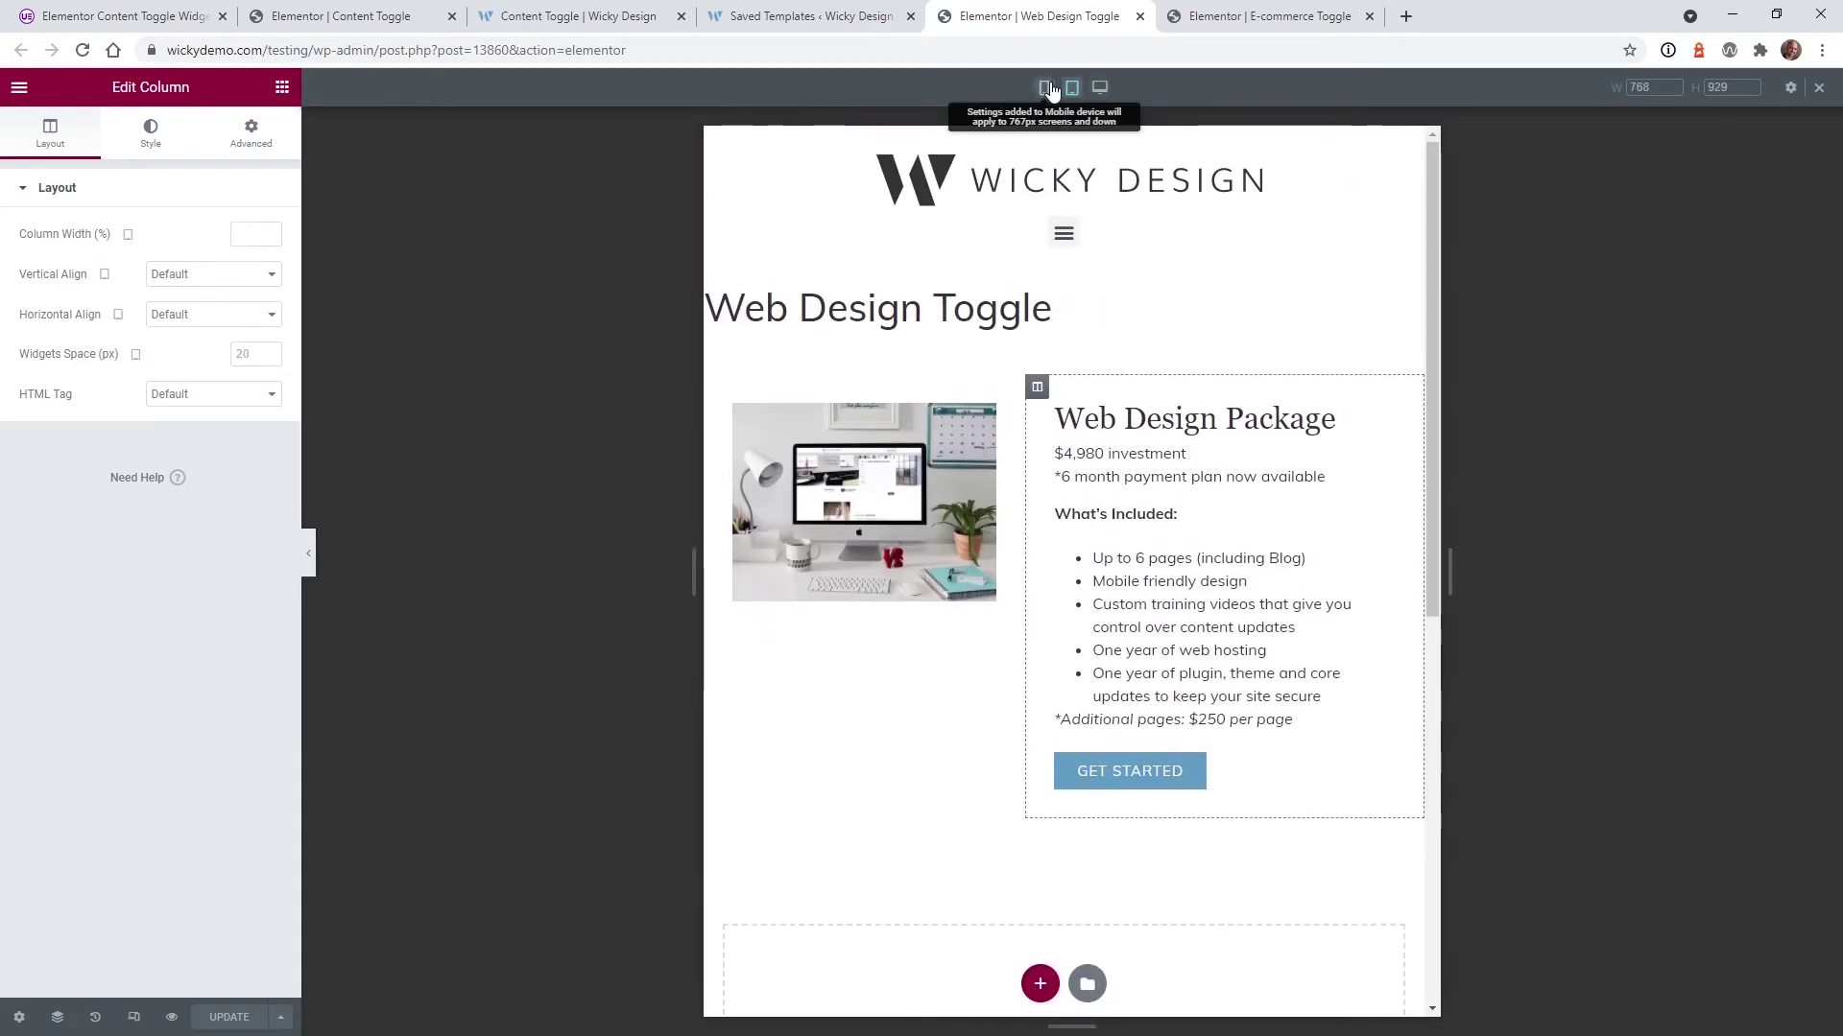
{"action": "left_click", "coordinate": [1046, 88]}
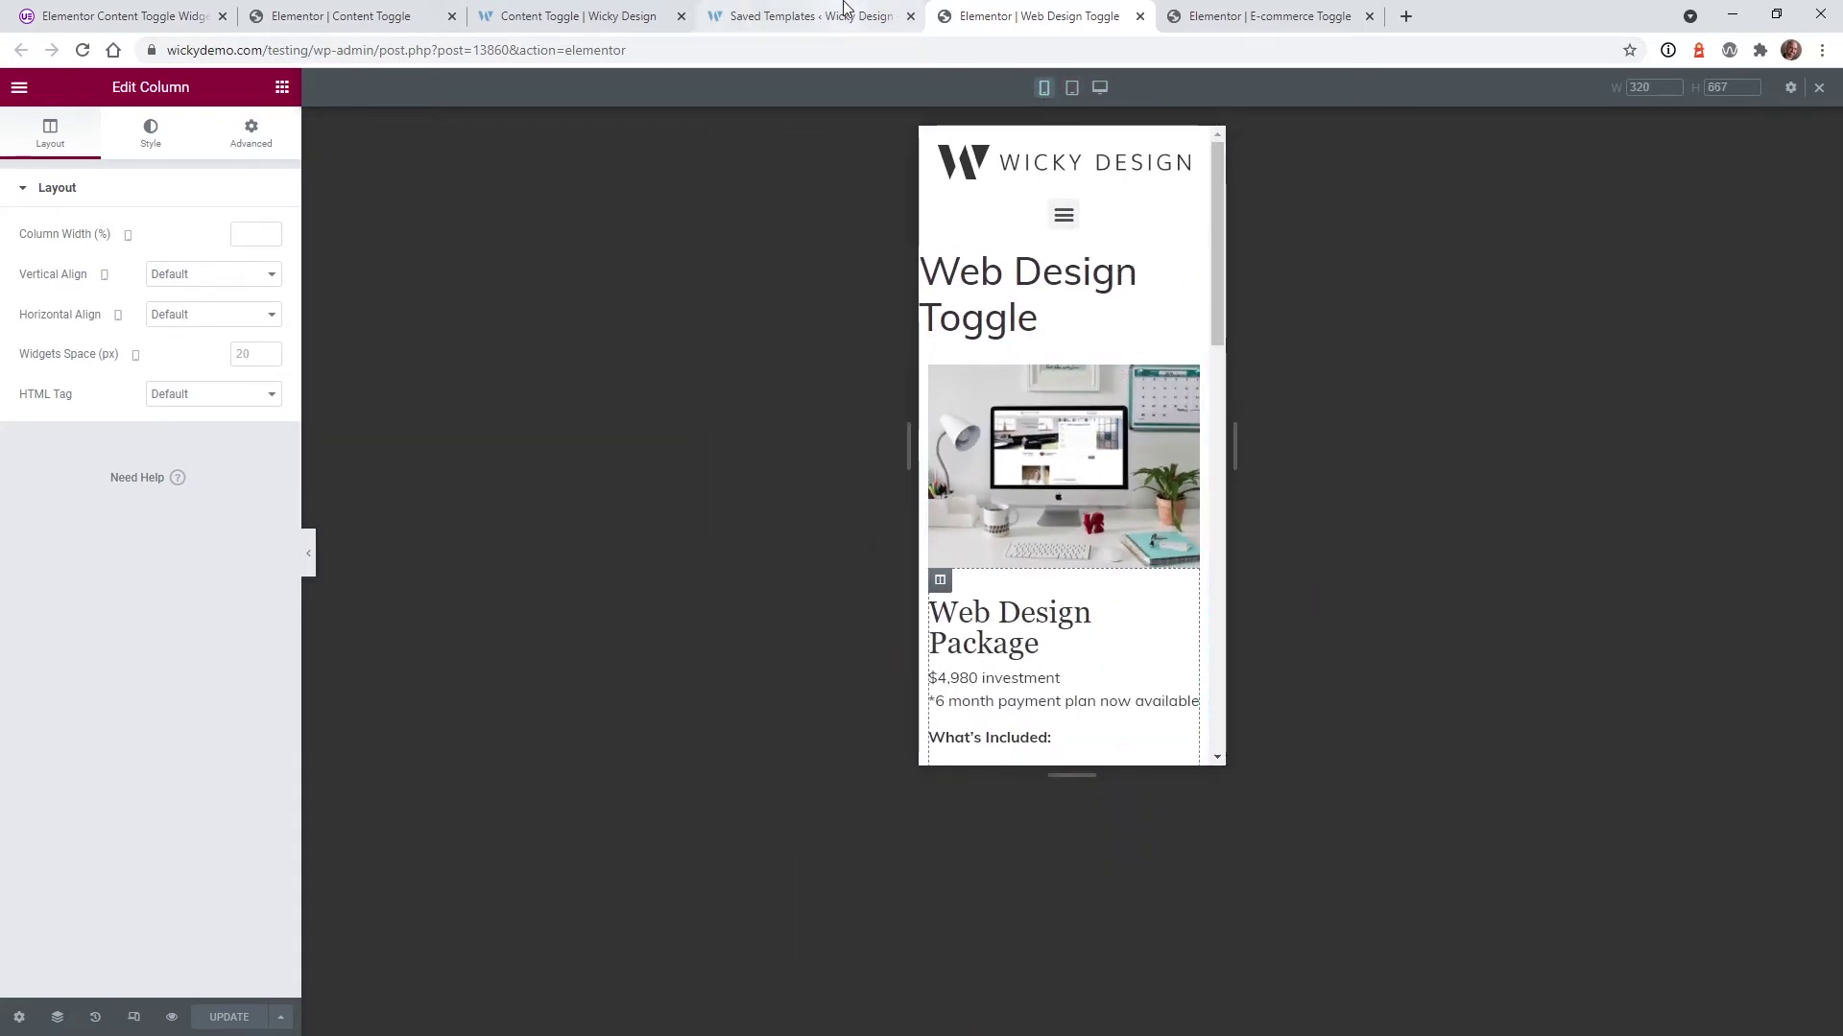
Compare the Web Design Toggle template with the toggle content on the previewed demo page.
{"action": "left_click", "coordinate": [533, 10]}
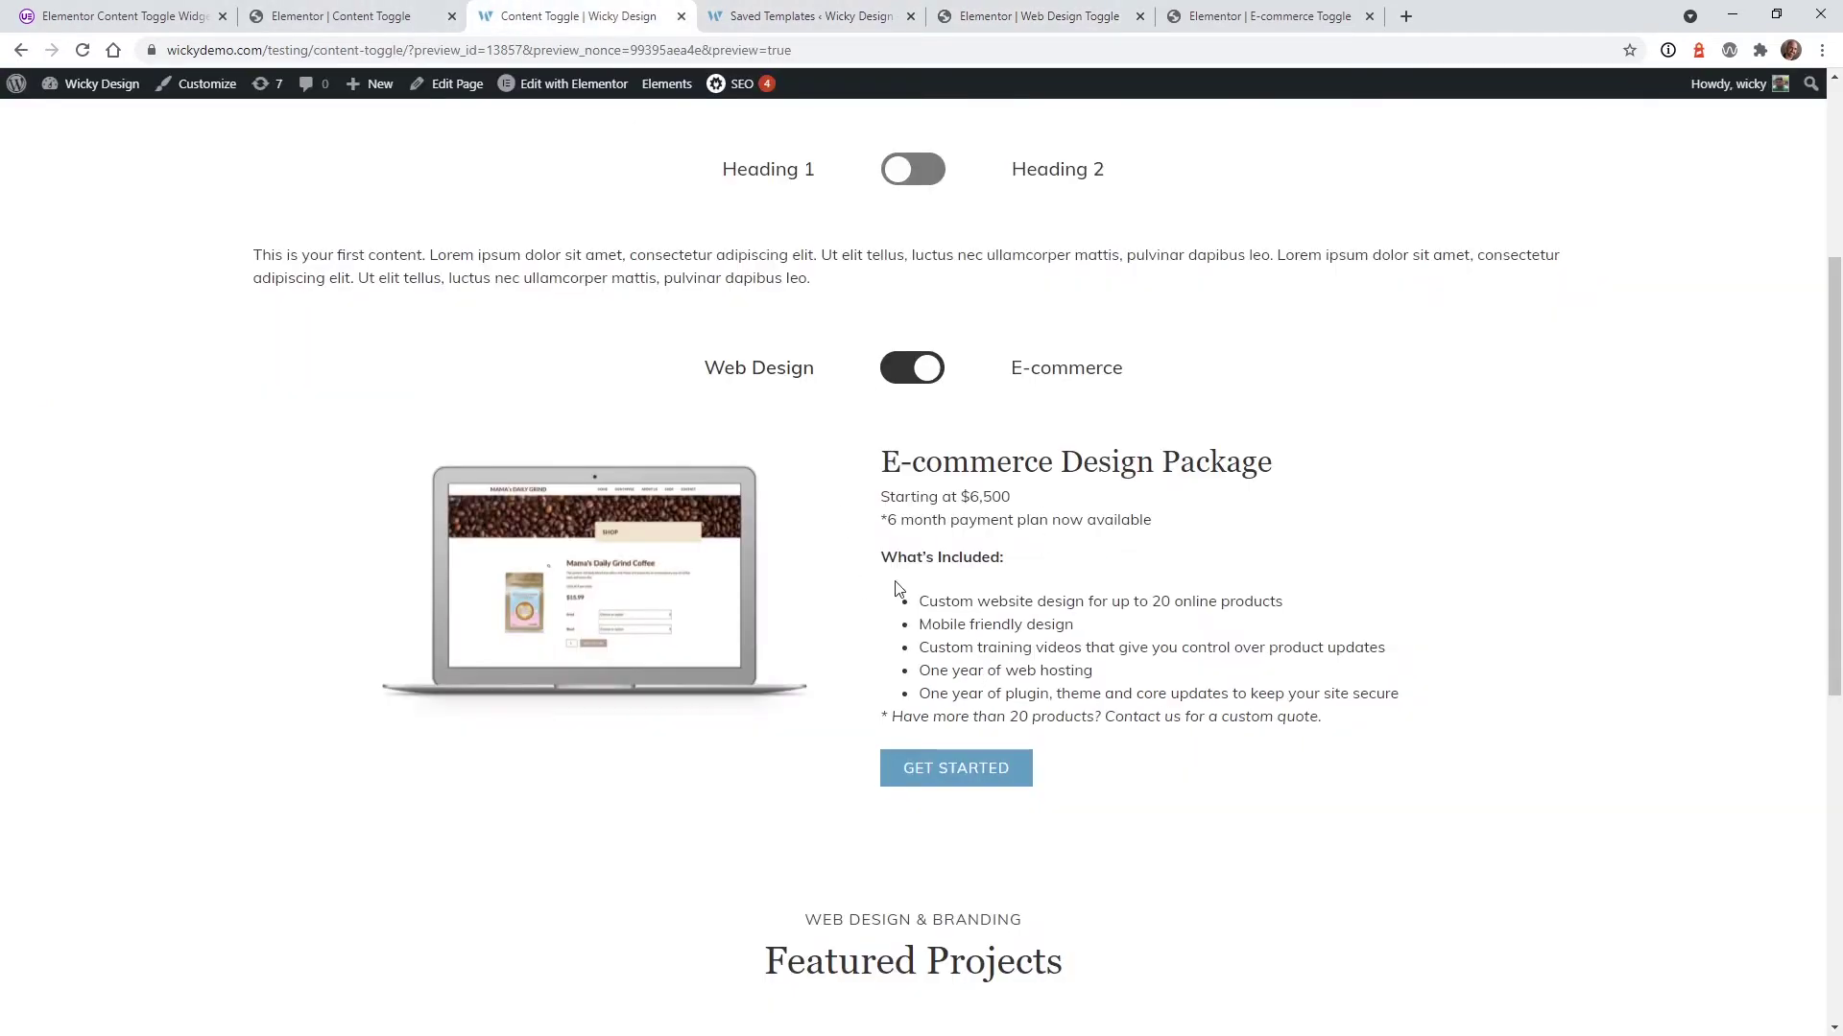
{"action": "left_click", "coordinate": [998, 15]}
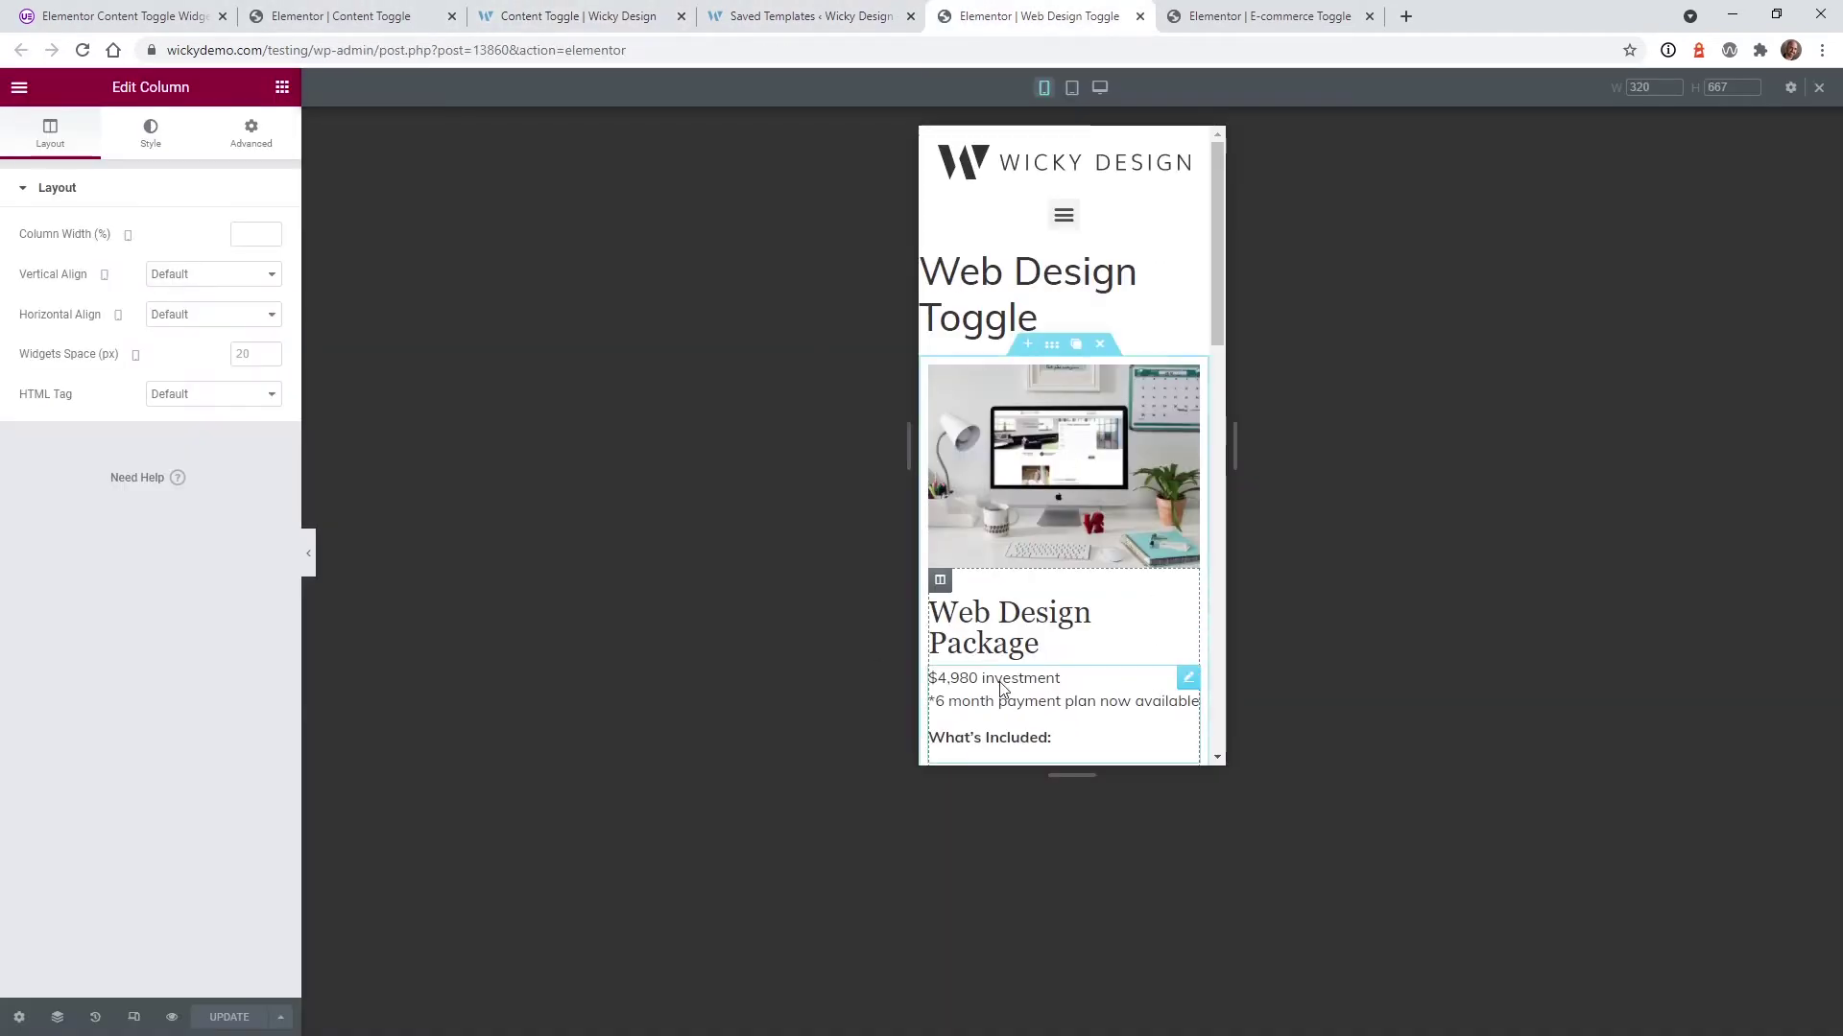
{"action": "left_click", "coordinate": [645, 7]}
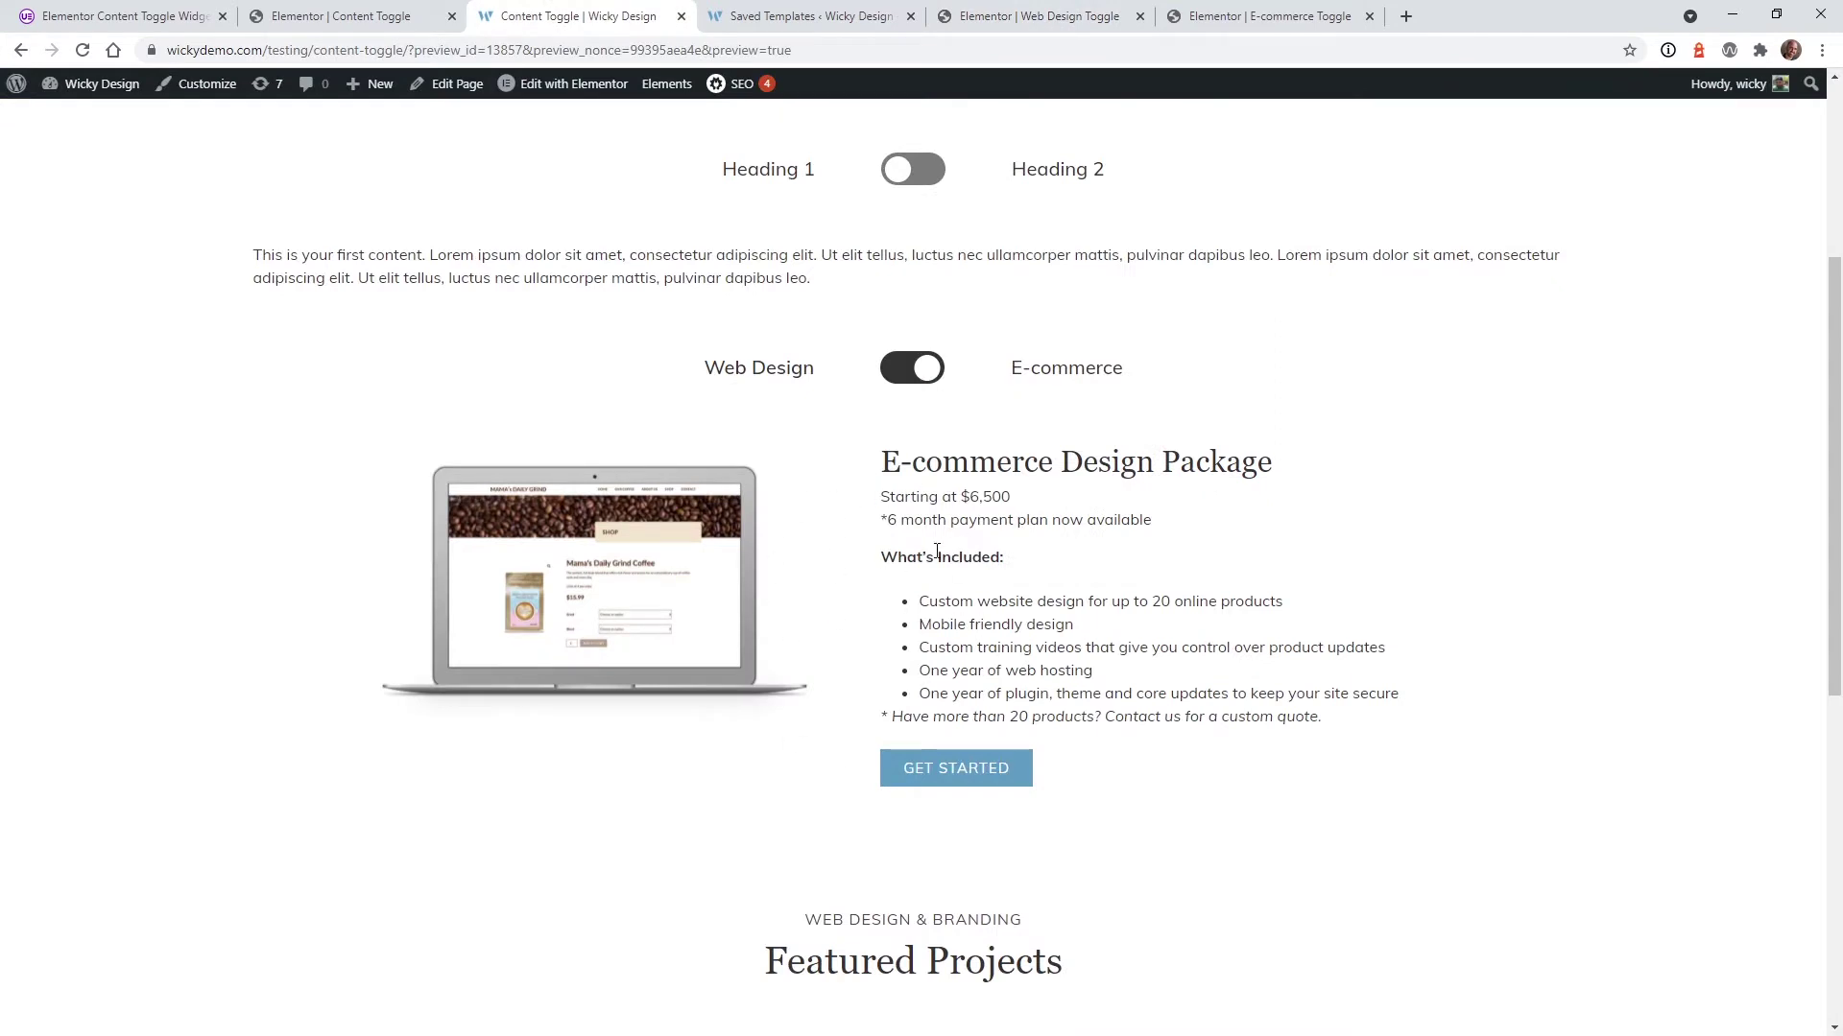
{"action": "left_click", "coordinate": [1027, 16]}
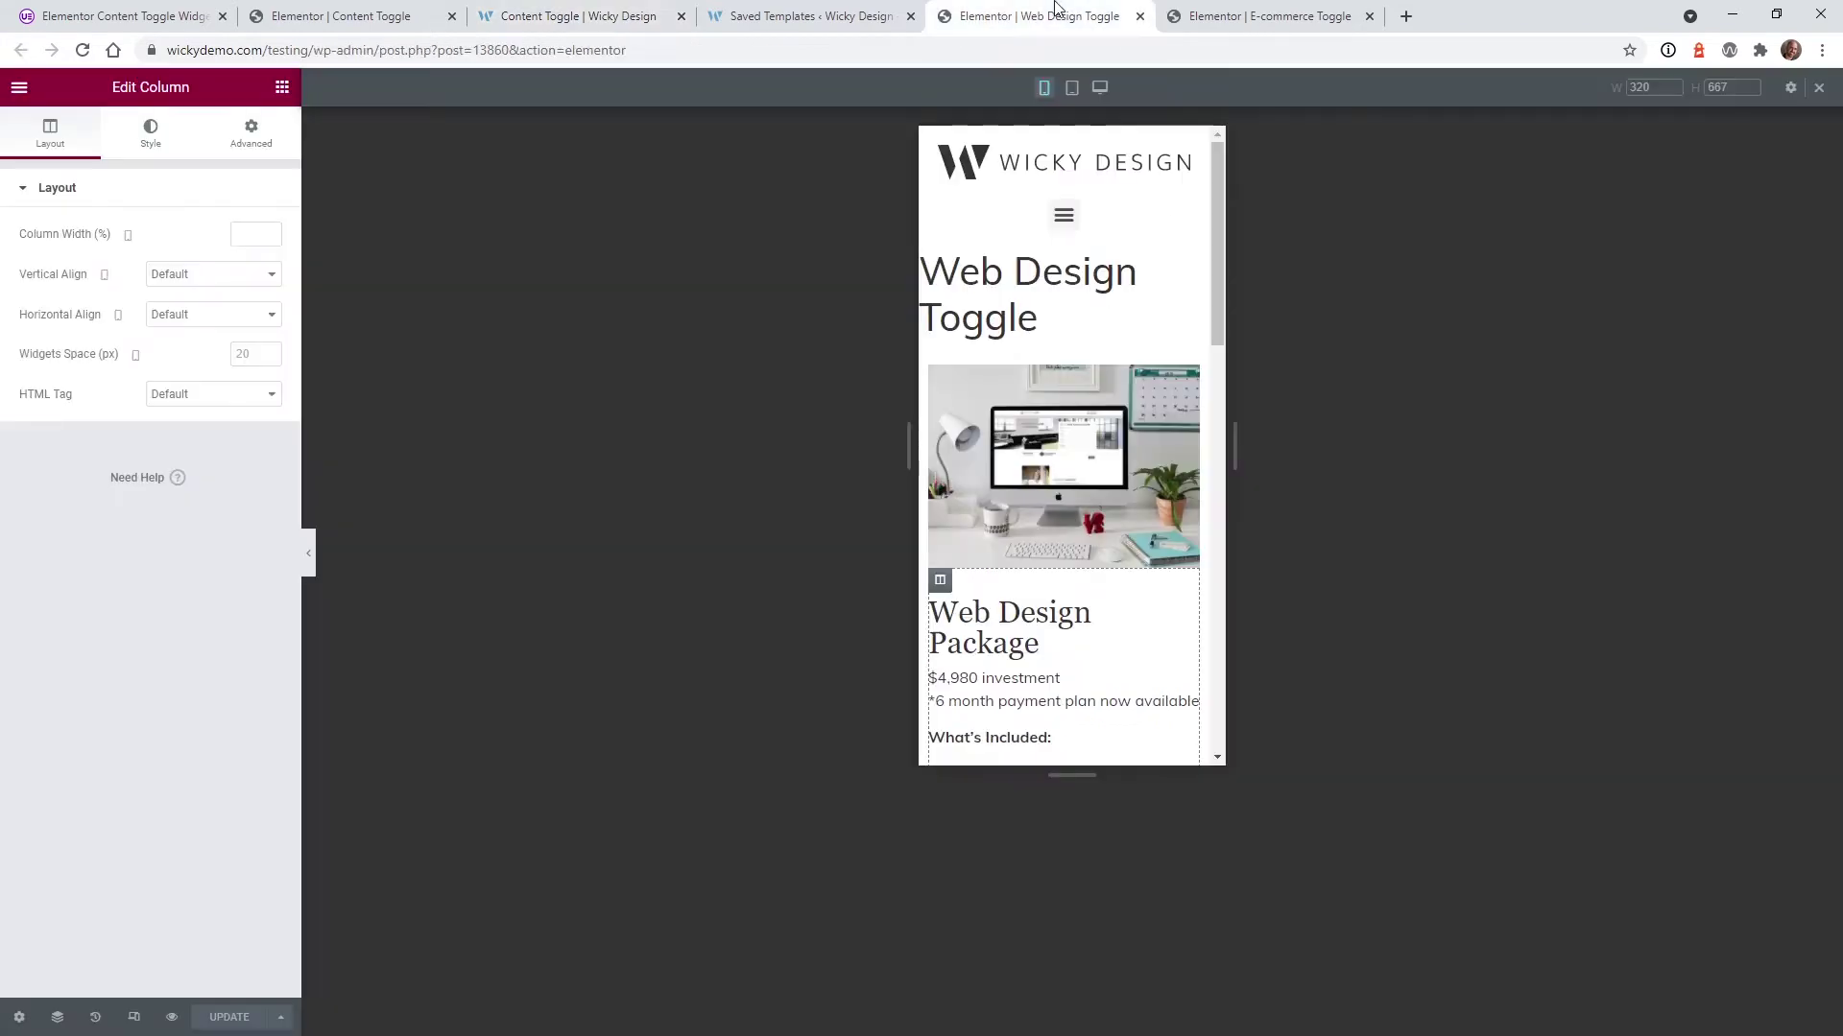
Leave responsive mode, copy the whole Web Design Package section and switch to the E-commerce Toggle template.
{"action": "left_click", "coordinate": [147, 1015]}
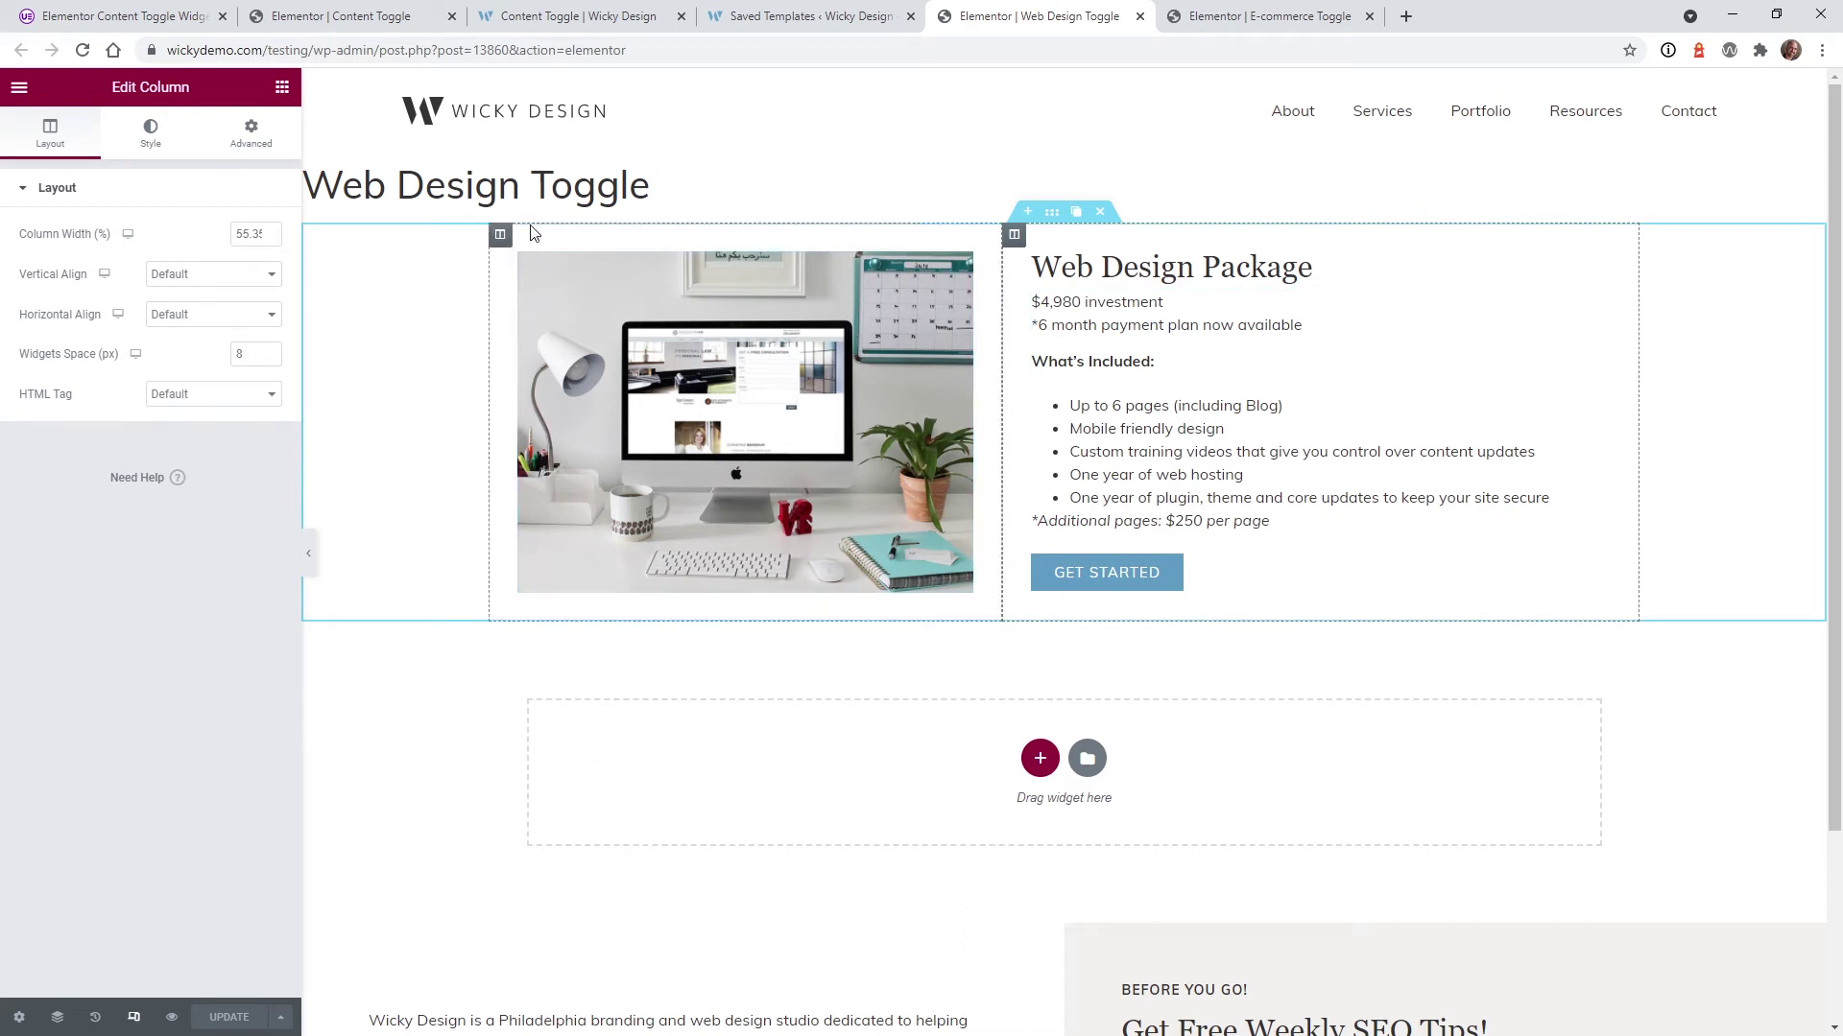
{"action": "right_click", "coordinate": [1050, 220]}
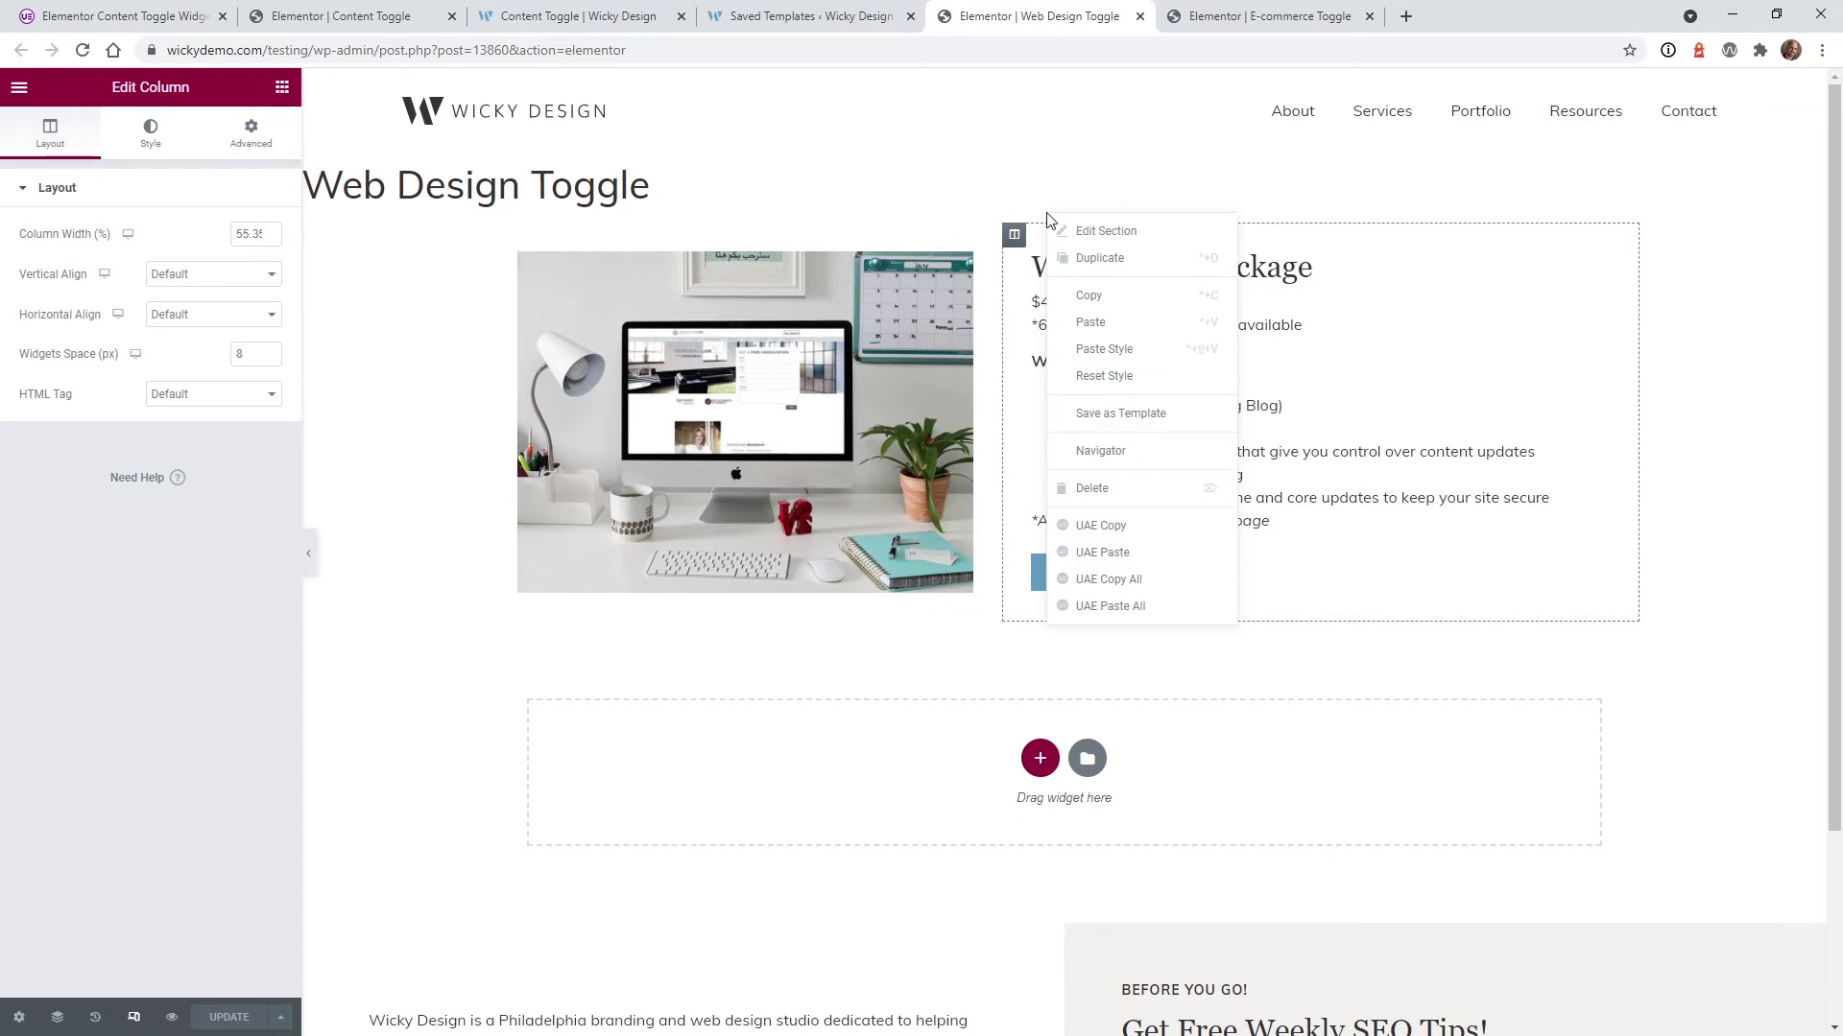
{"action": "left_click", "coordinate": [1097, 299]}
{"action": "left_click", "coordinate": [1258, 16]}
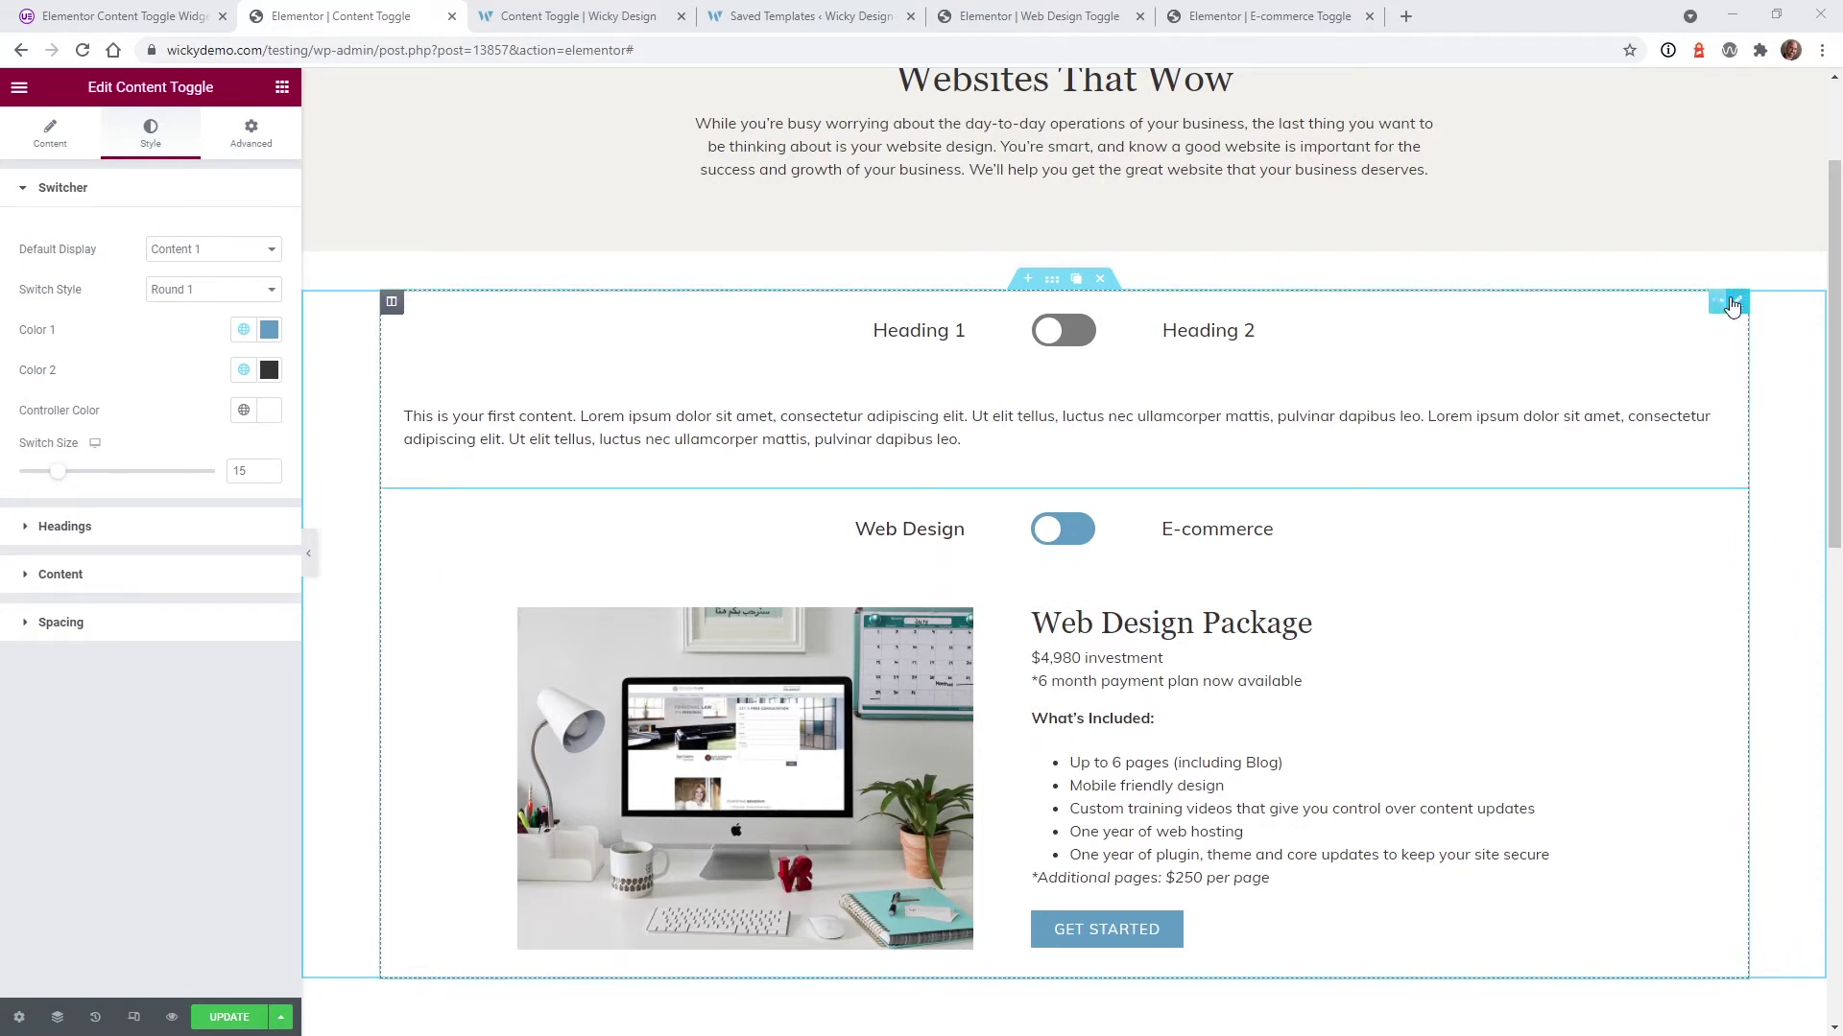
Delete the placeholder Heading 1 / Heading 2 toggle and open the content settings of the Web Design / E-commerce toggle.
{"action": "left_click", "coordinate": [1689, 302]}
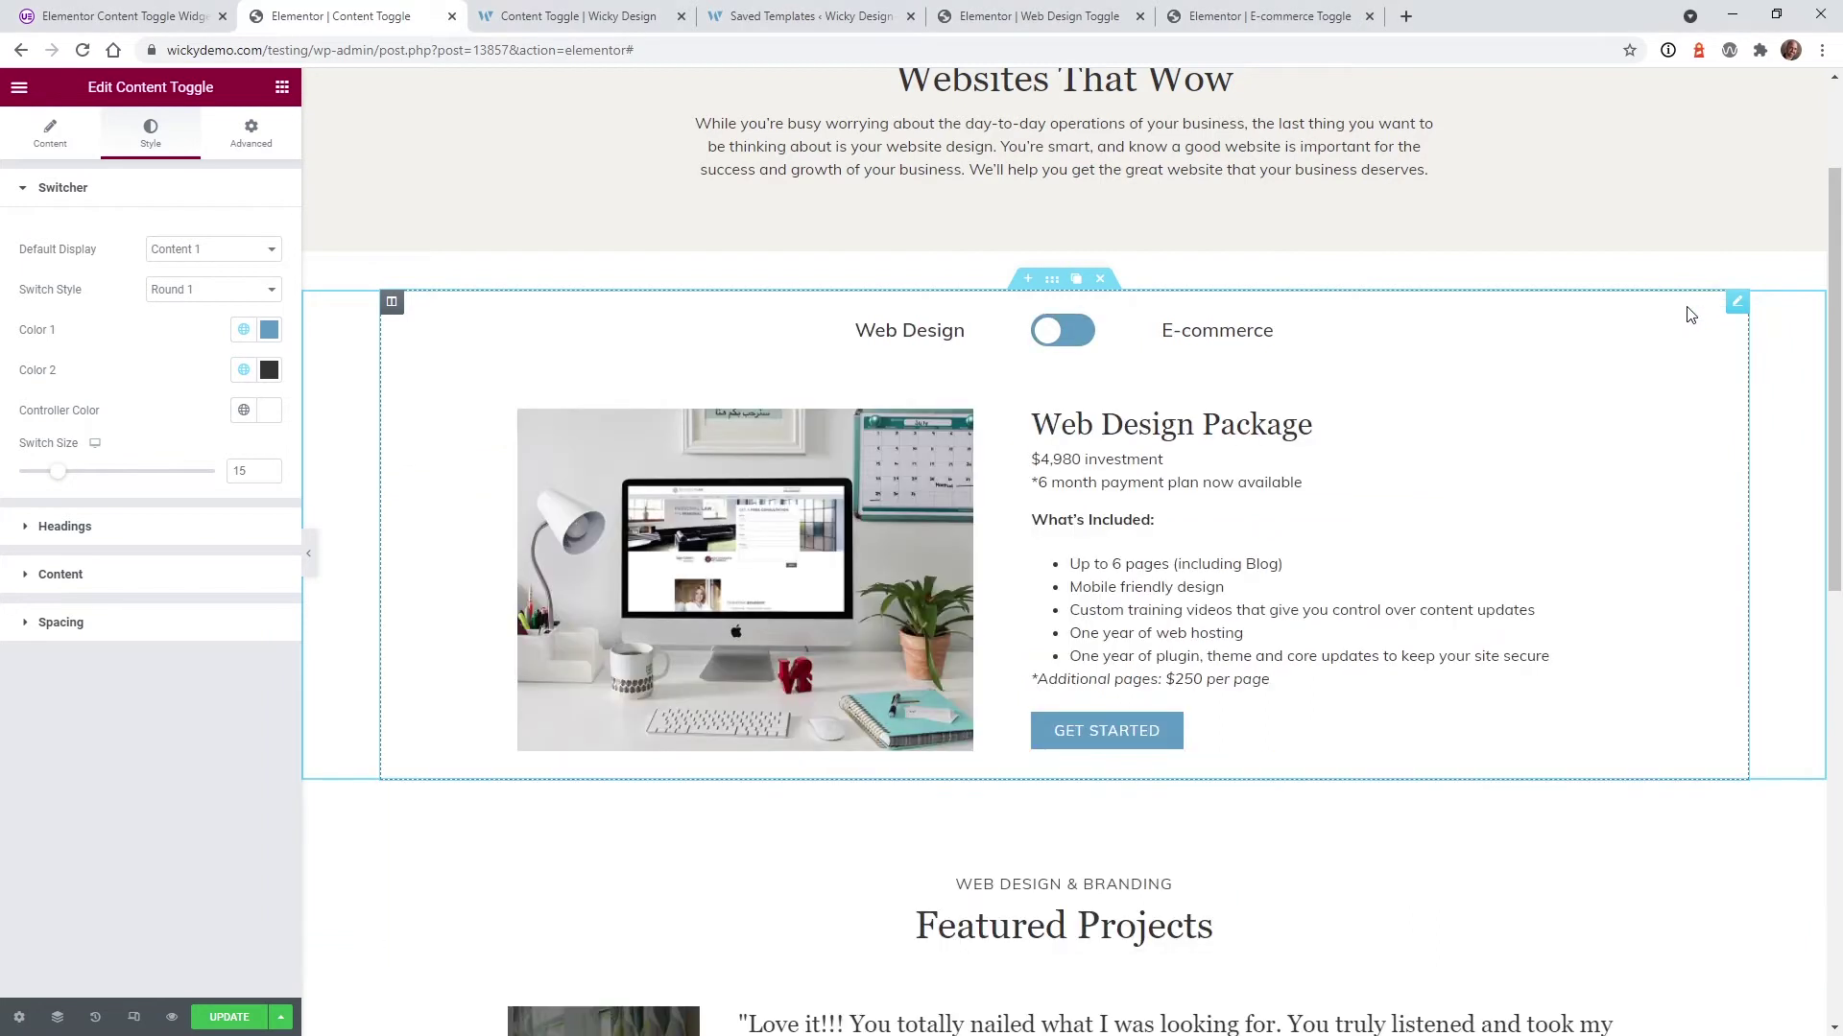
{"action": "mouse_move", "coordinate": [1732, 306]}
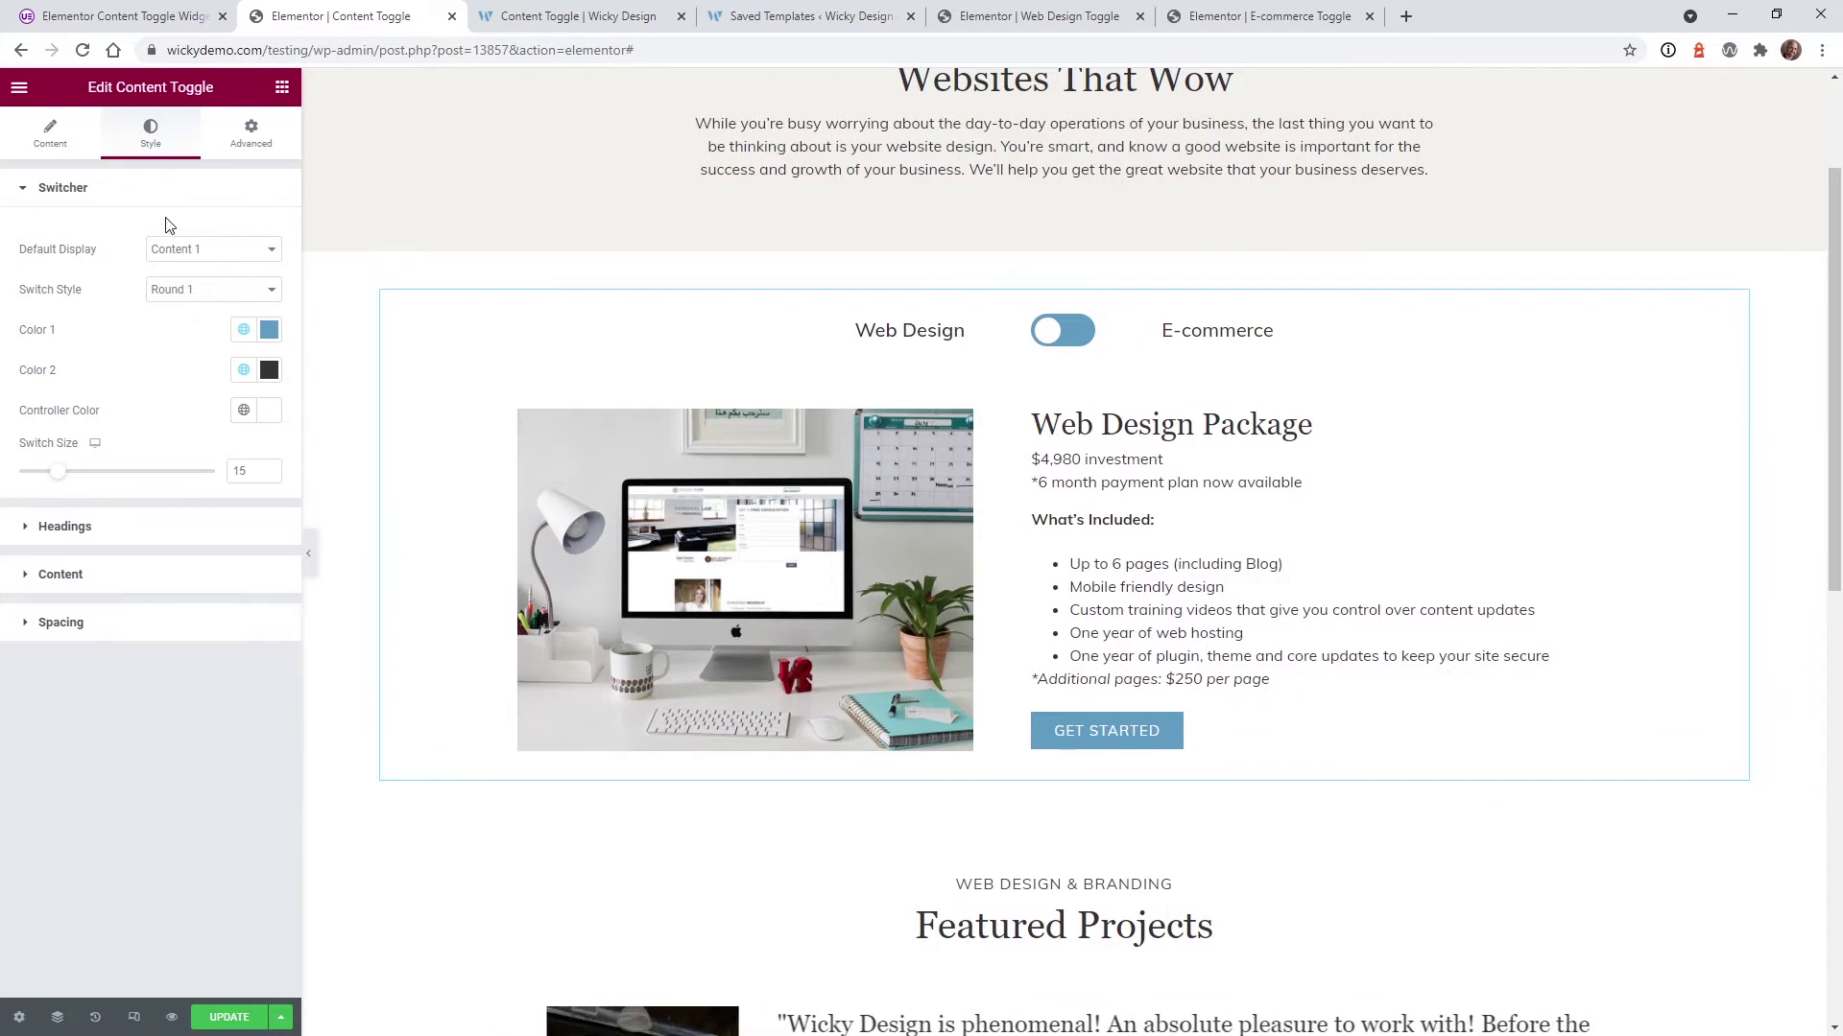
{"action": "left_click", "coordinate": [50, 134]}
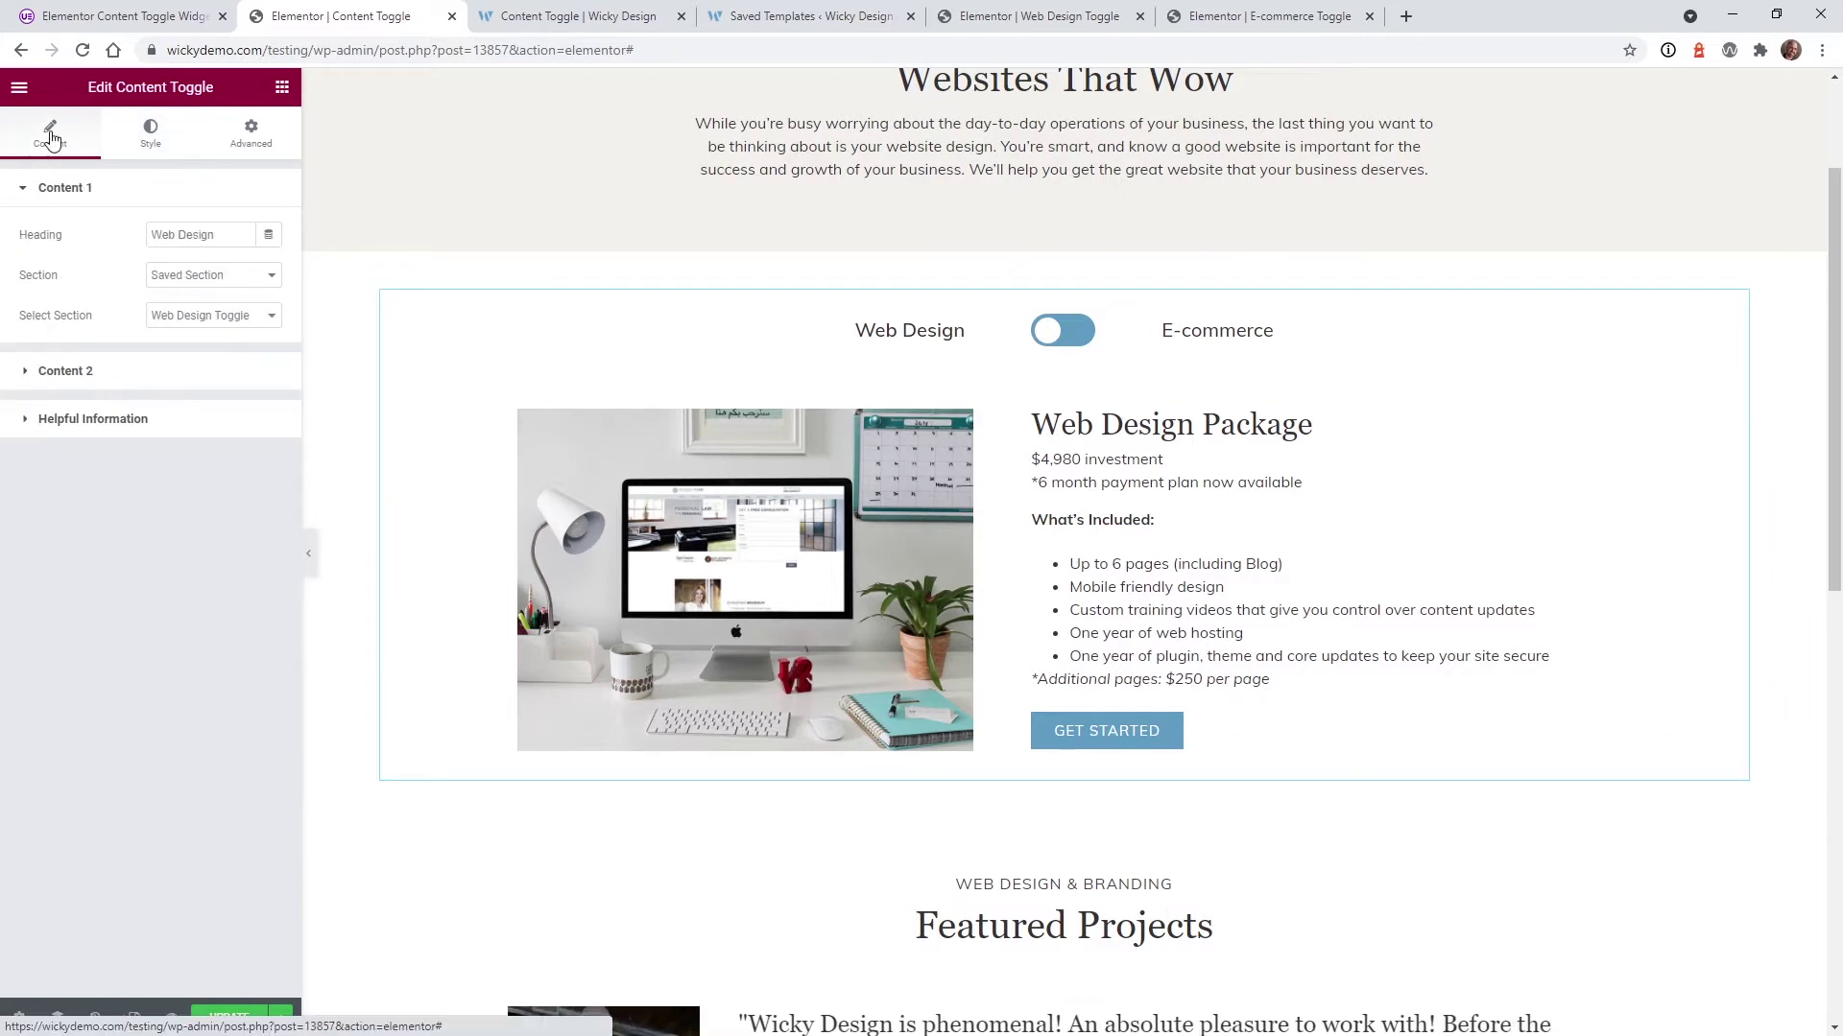
Try Content as Content 1's section type, and switch back to Saved Section with Web Design Toggle selected.
{"action": "left_click", "coordinate": [240, 276]}
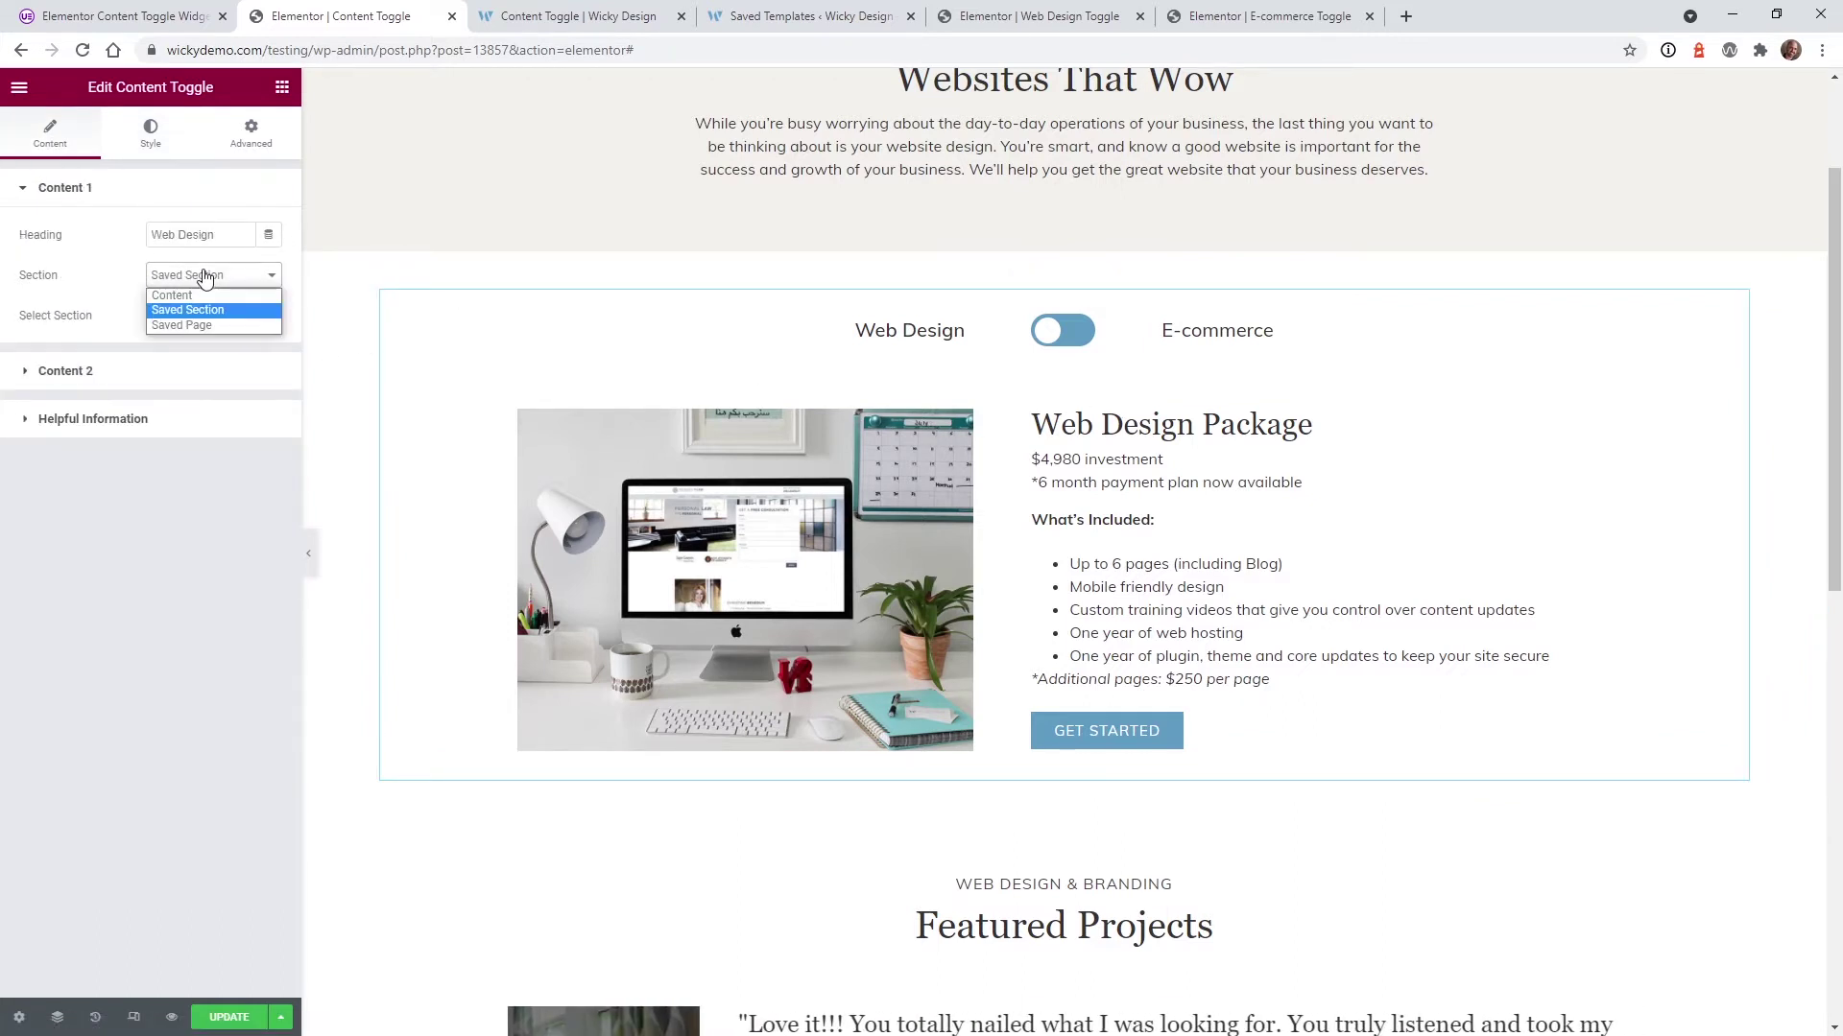
{"action": "left_click", "coordinate": [199, 292]}
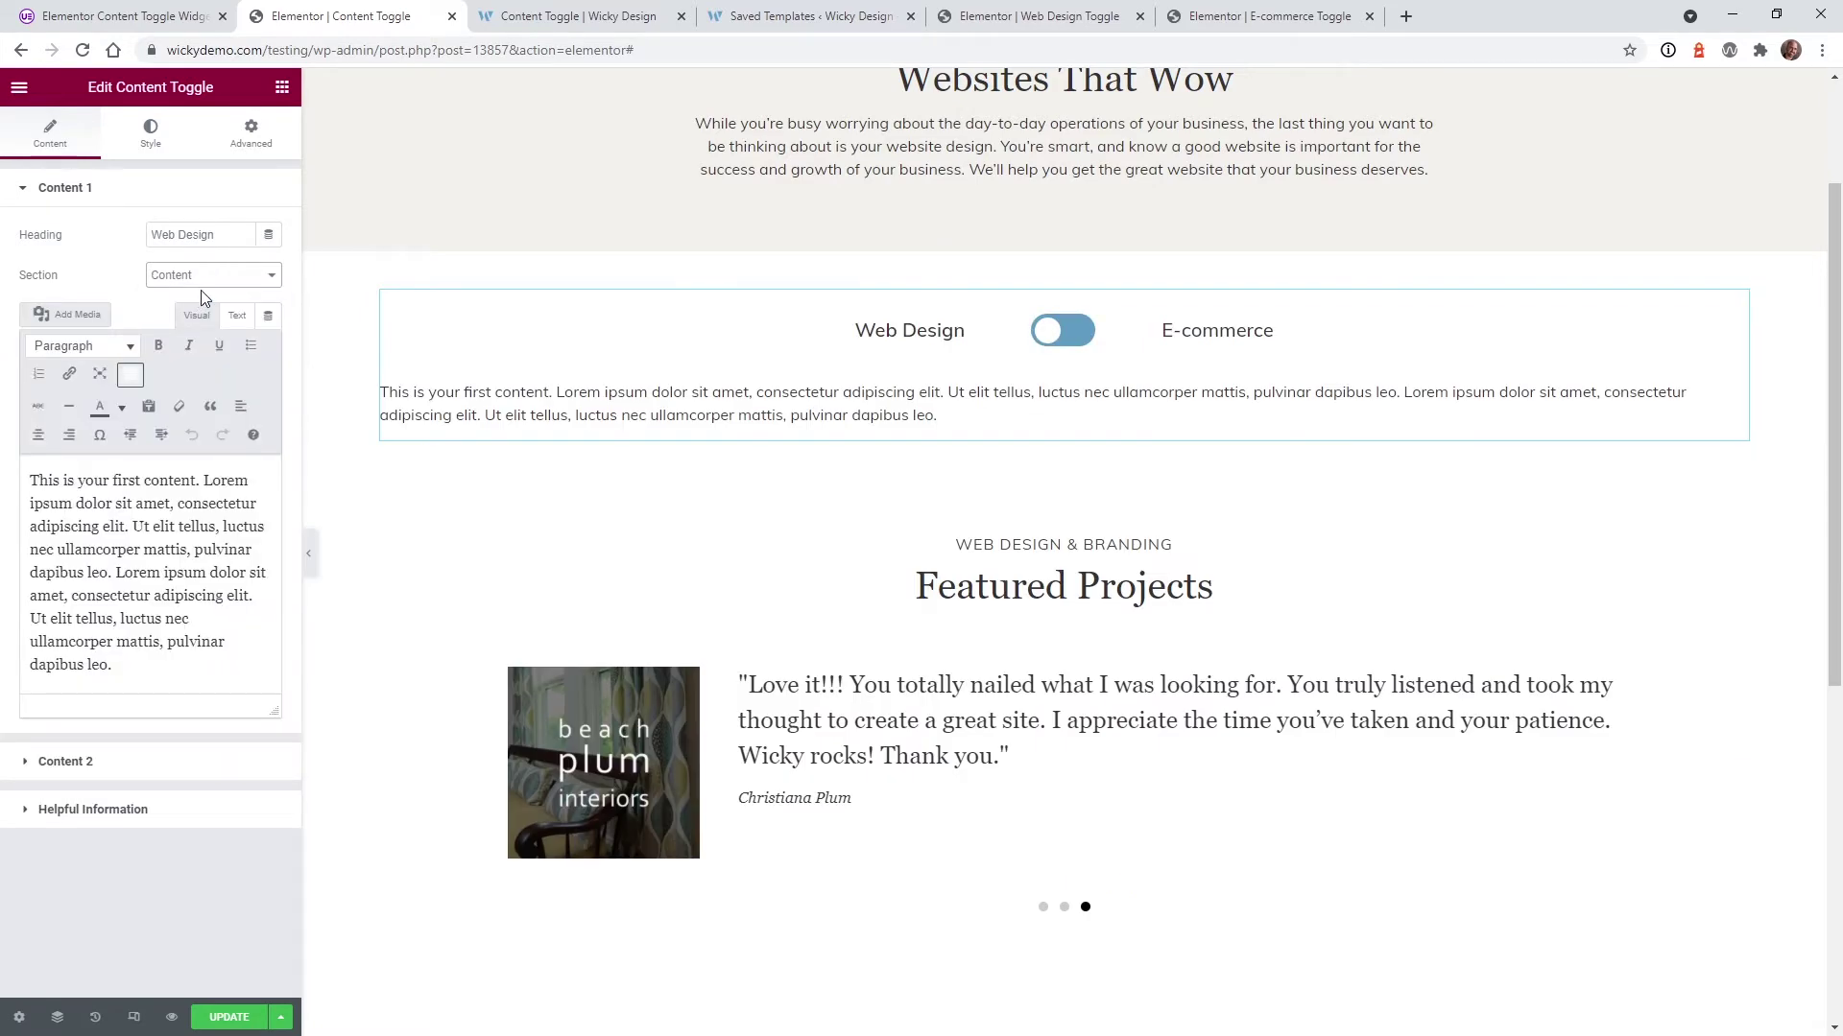
{"action": "left_click", "coordinate": [199, 280]}
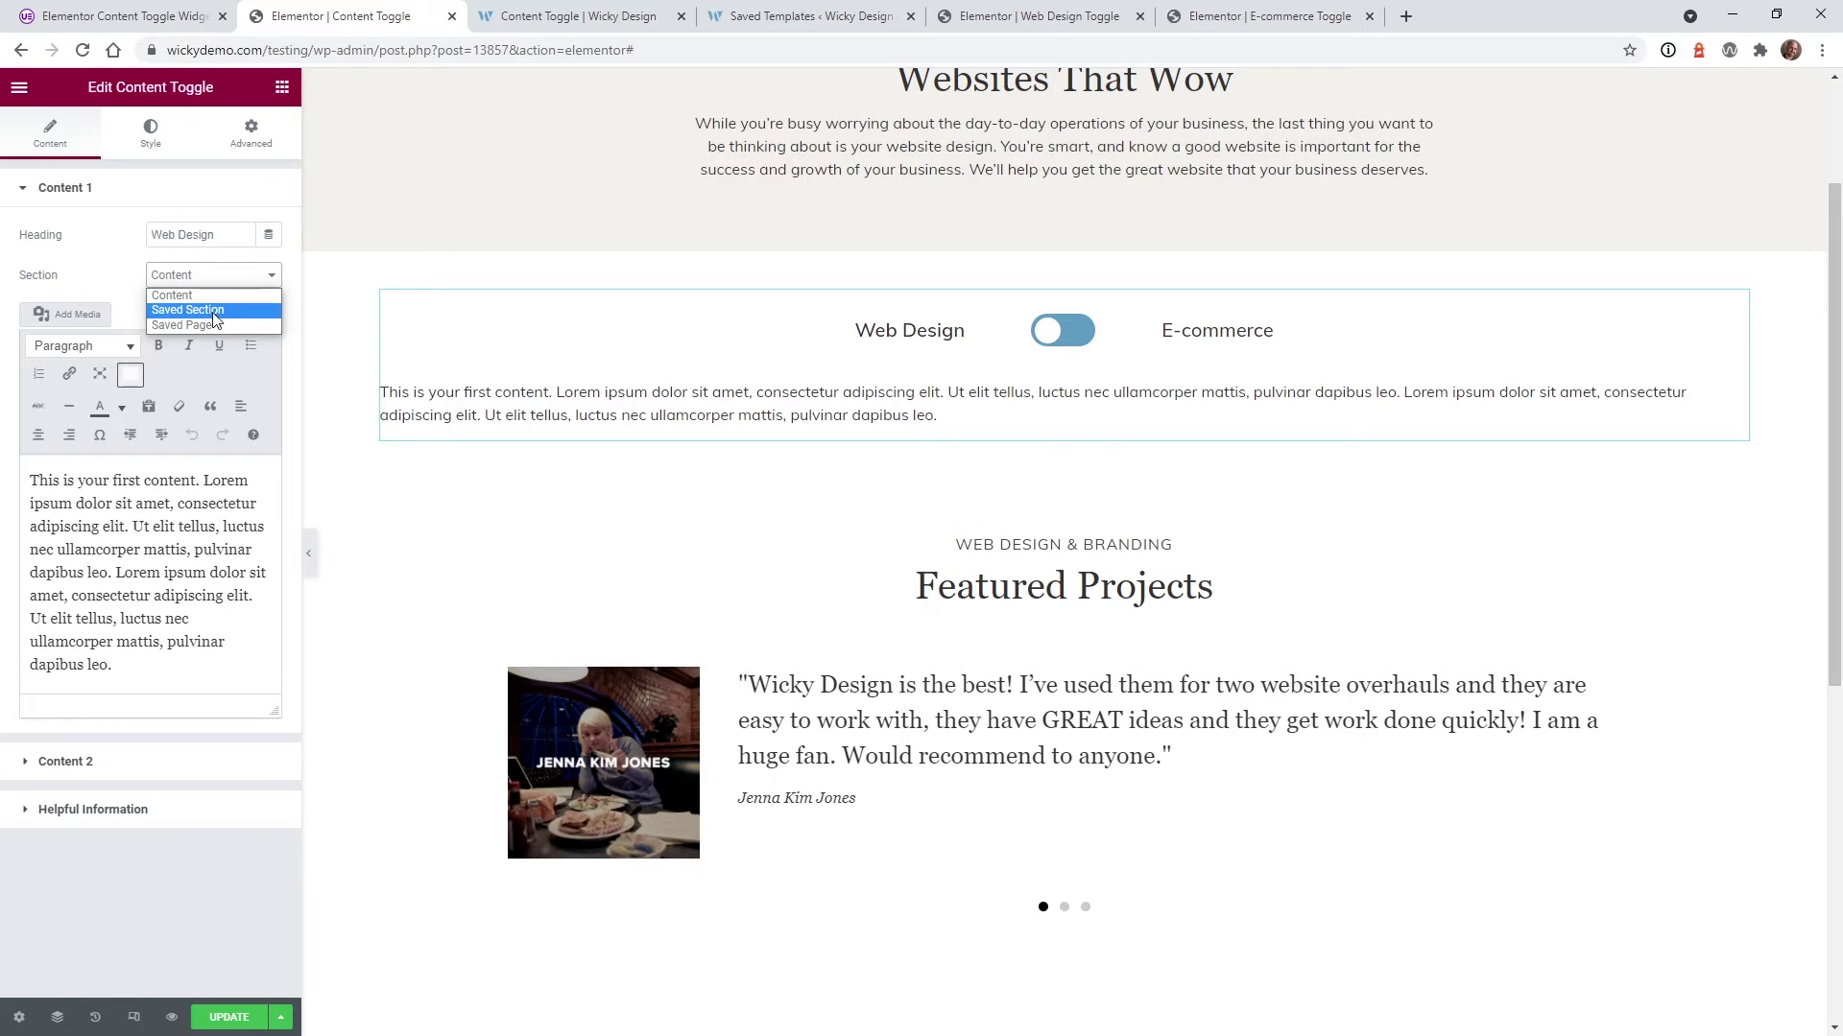
{"action": "left_click", "coordinate": [215, 310]}
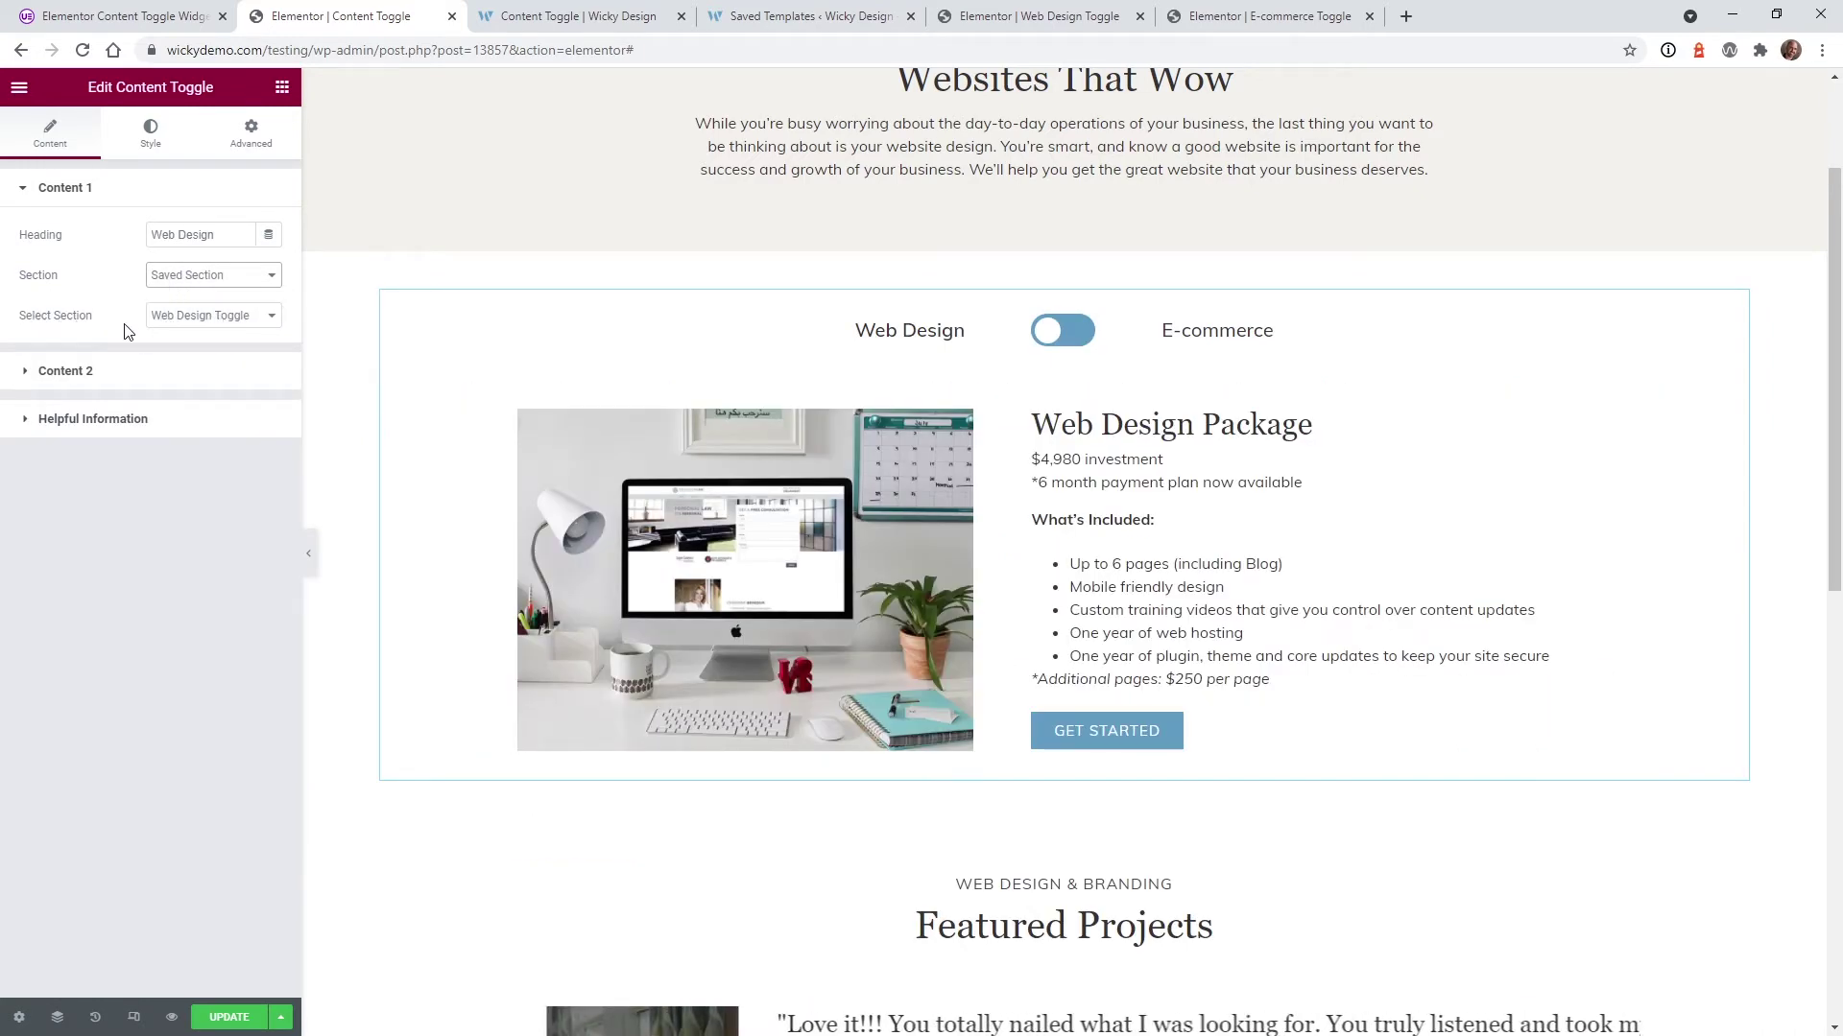
{"action": "left_click", "coordinate": [213, 315]}
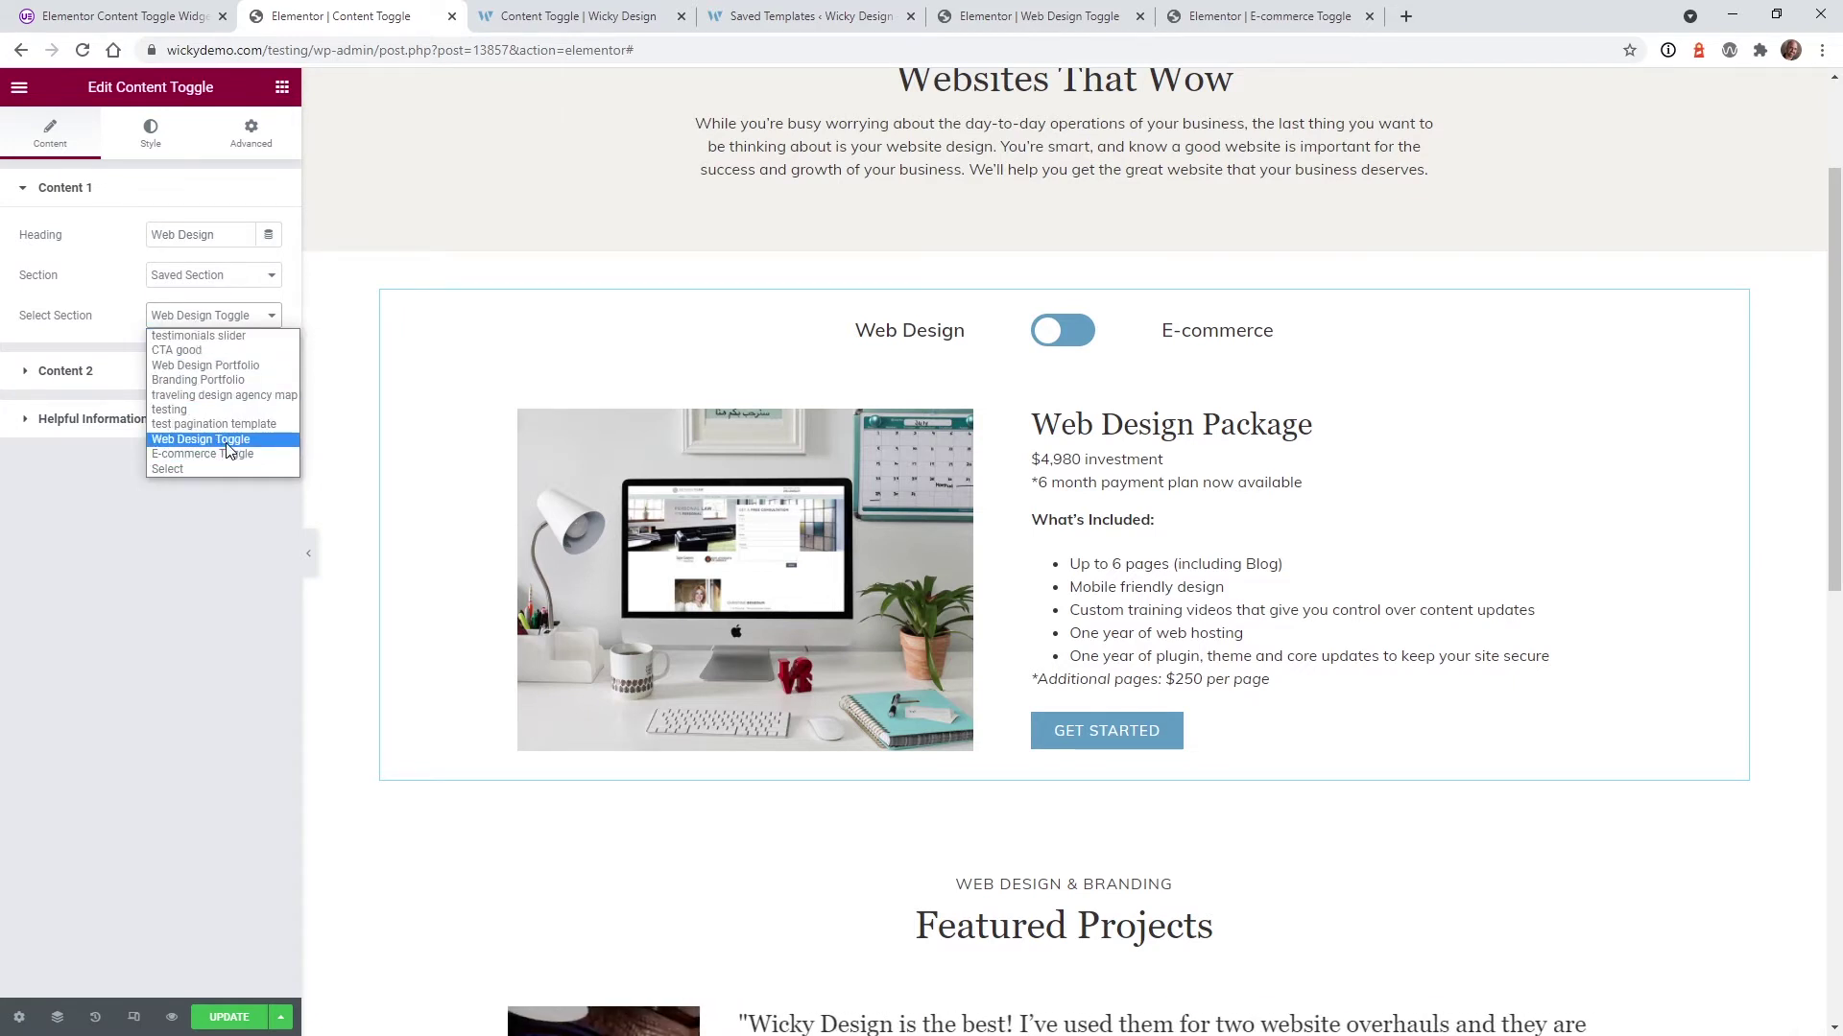
{"action": "left_click", "coordinate": [228, 440]}
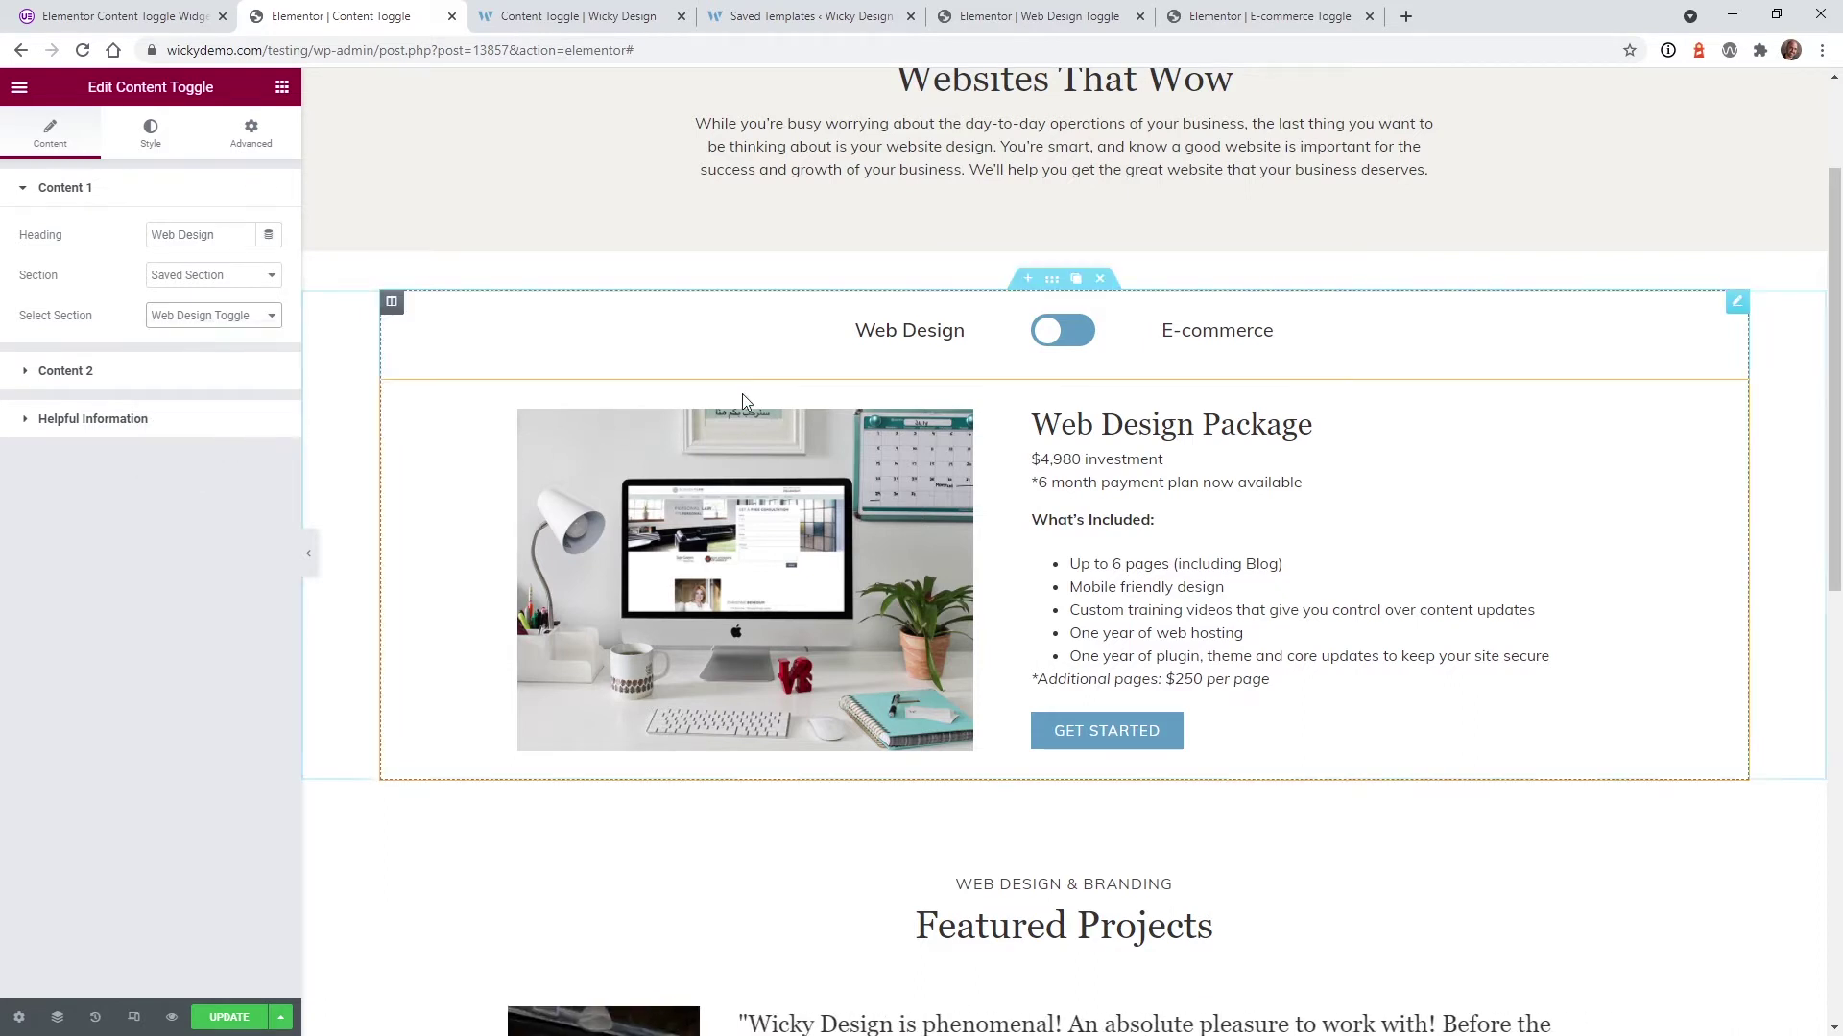
Review Content 2's saved section choices, keep E-commerce Toggle selected, and test the switch between both packages.
{"action": "left_click", "coordinate": [188, 374]}
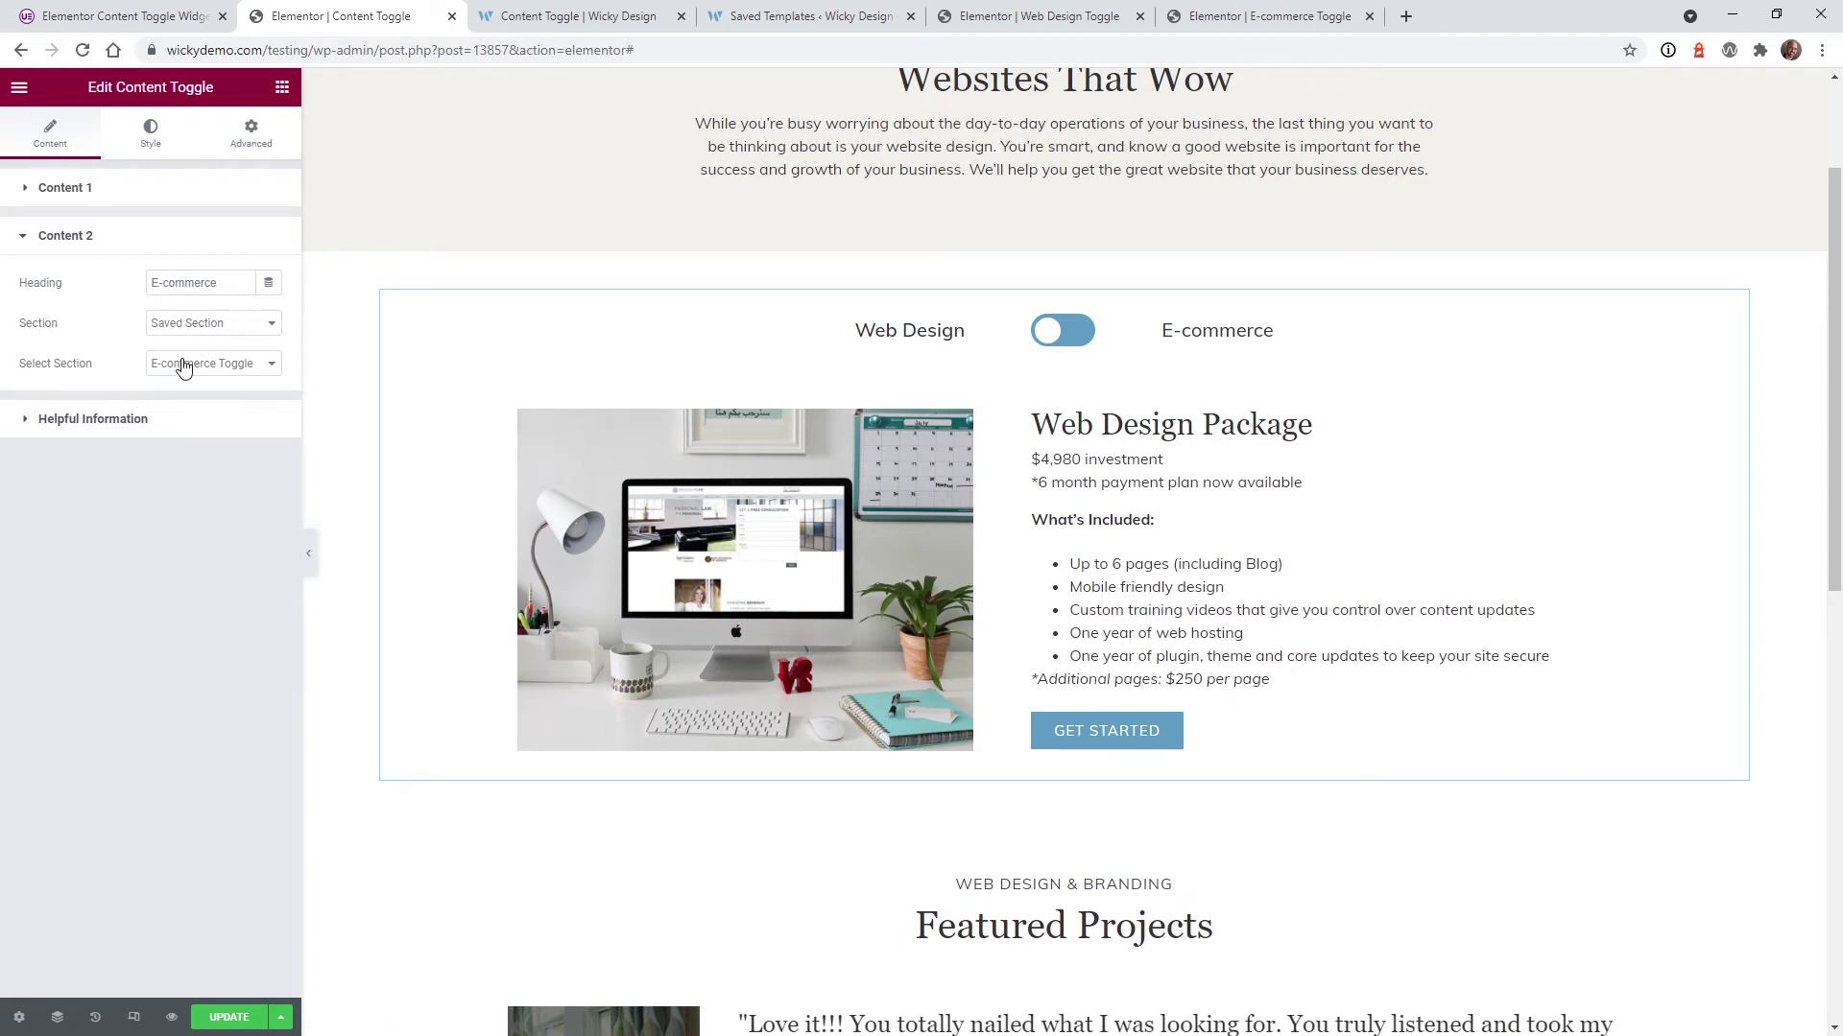
{"action": "left_click", "coordinate": [182, 363]}
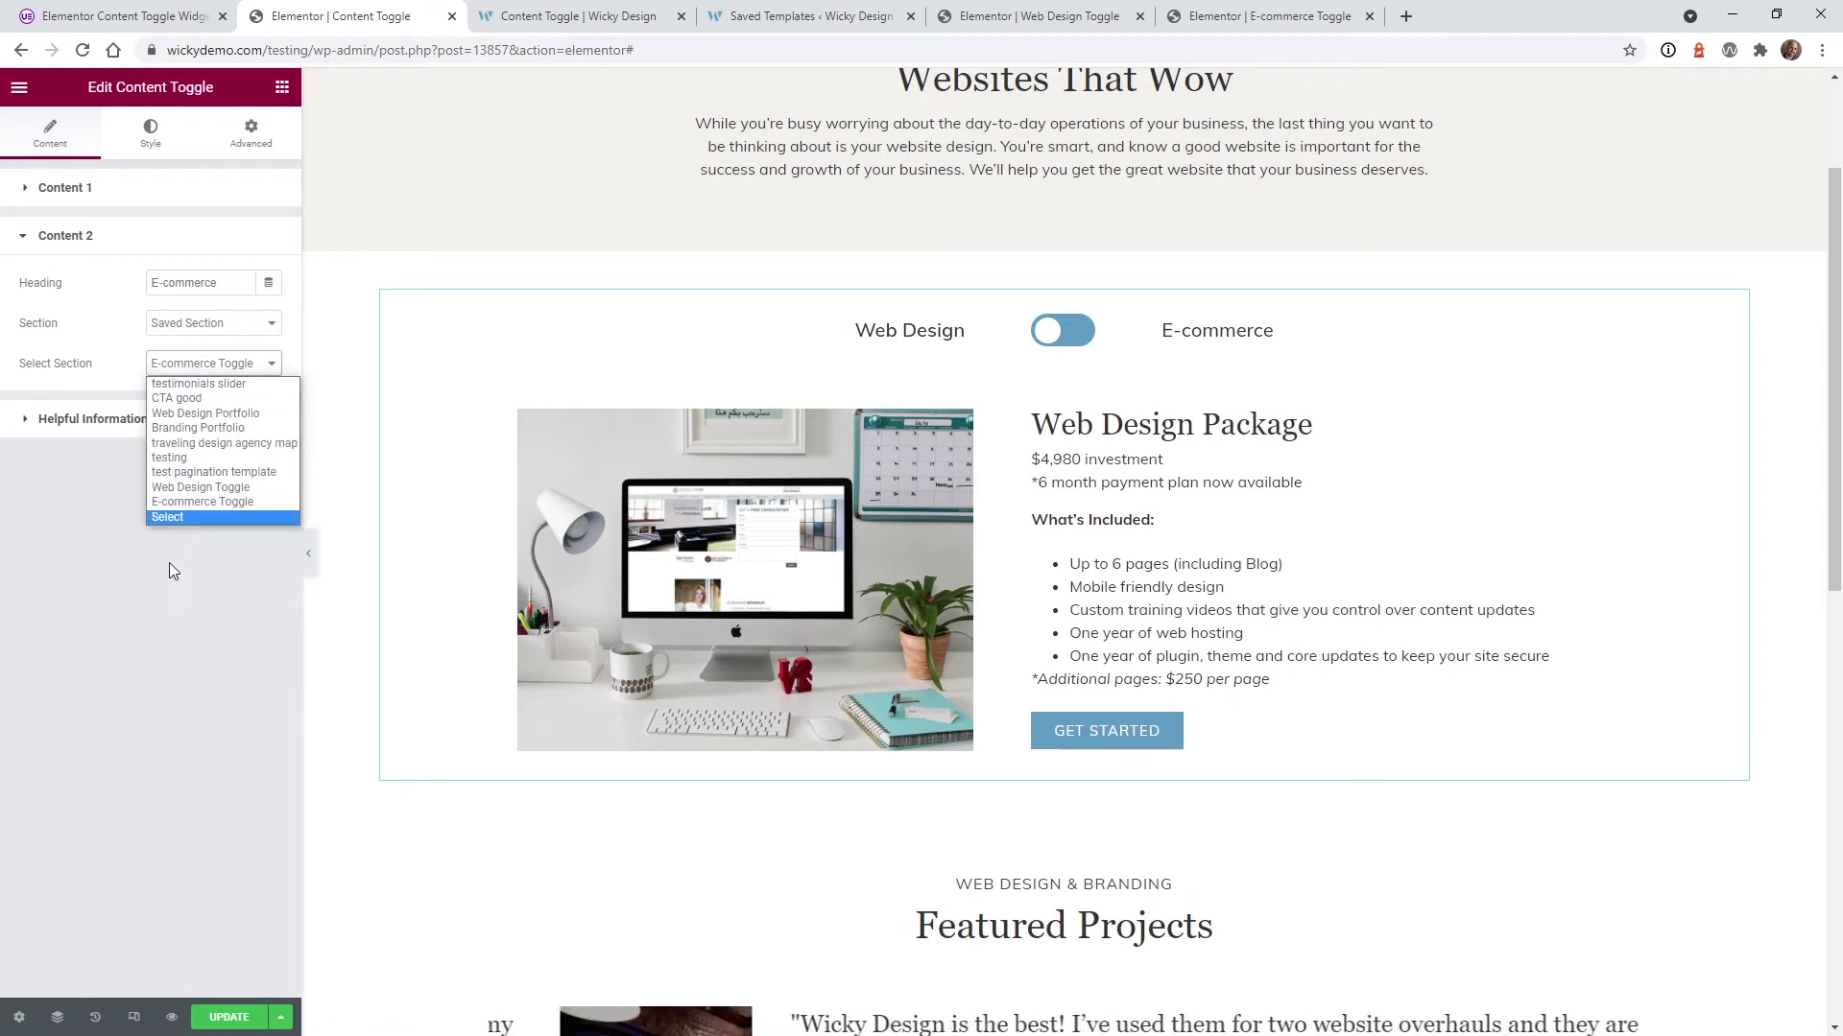
{"action": "left_click", "coordinate": [168, 604]}
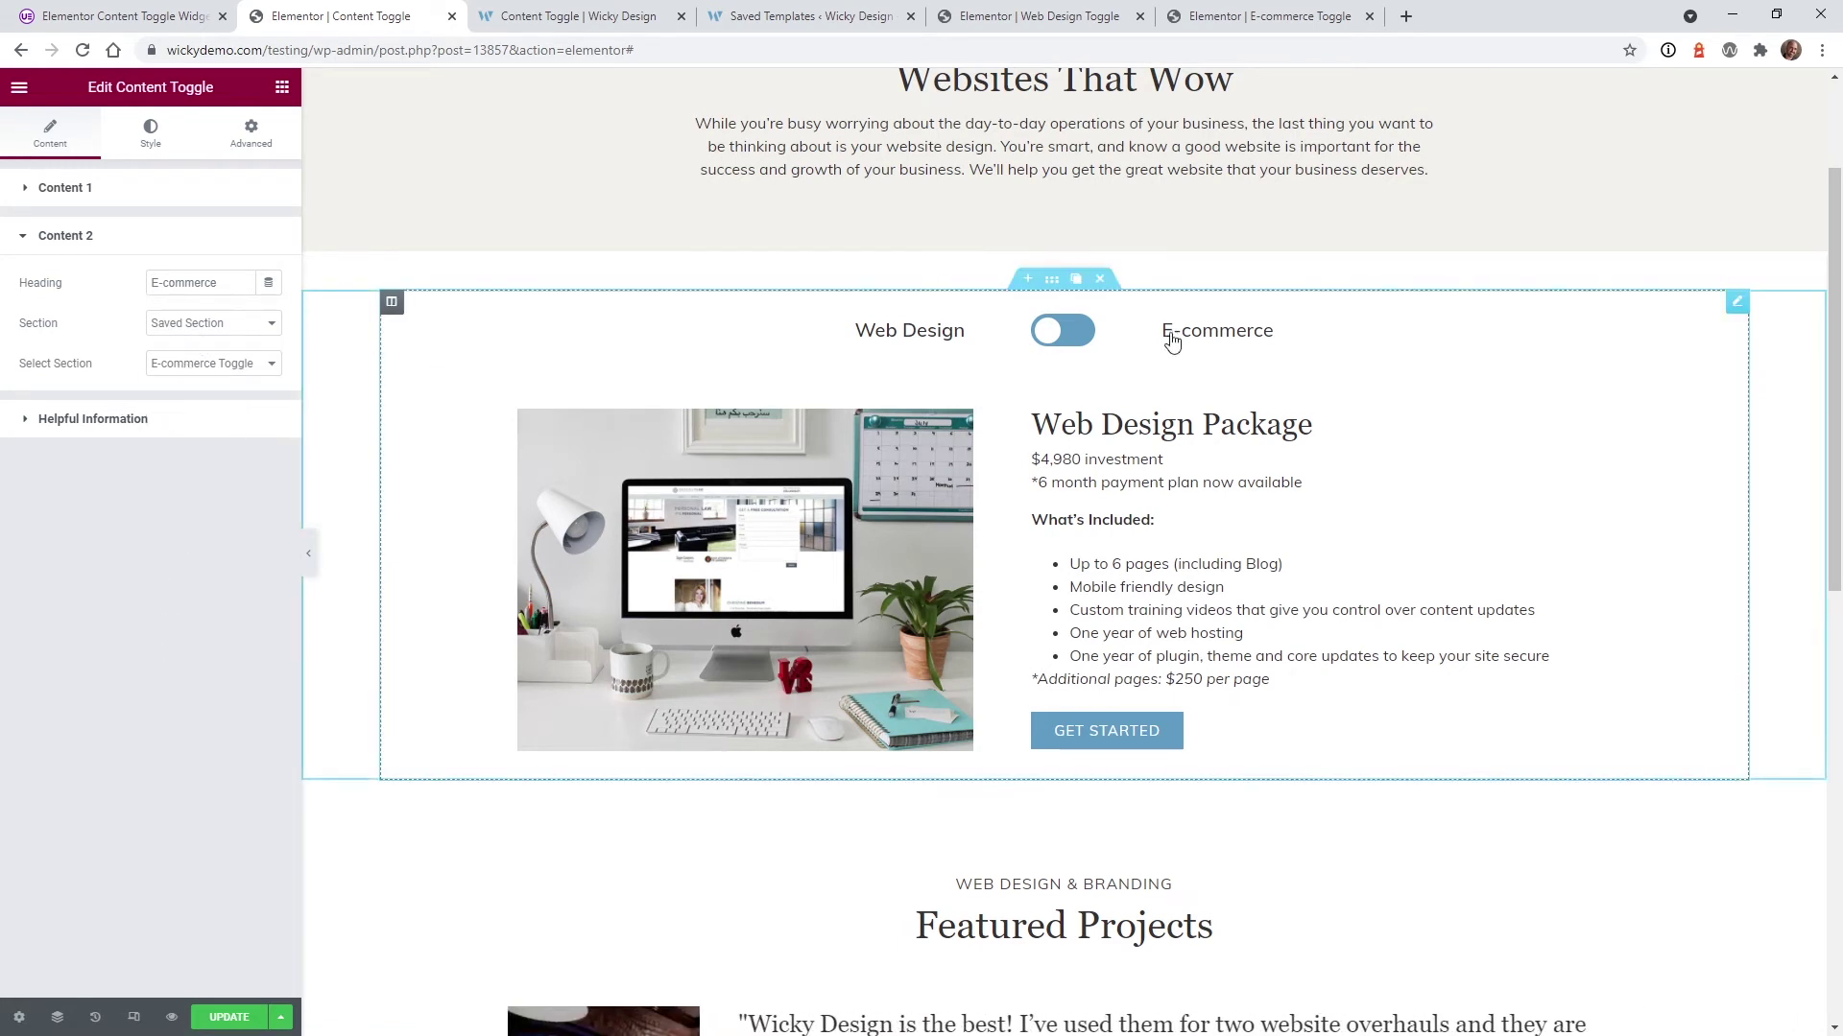
{"action": "left_click", "coordinate": [1072, 329]}
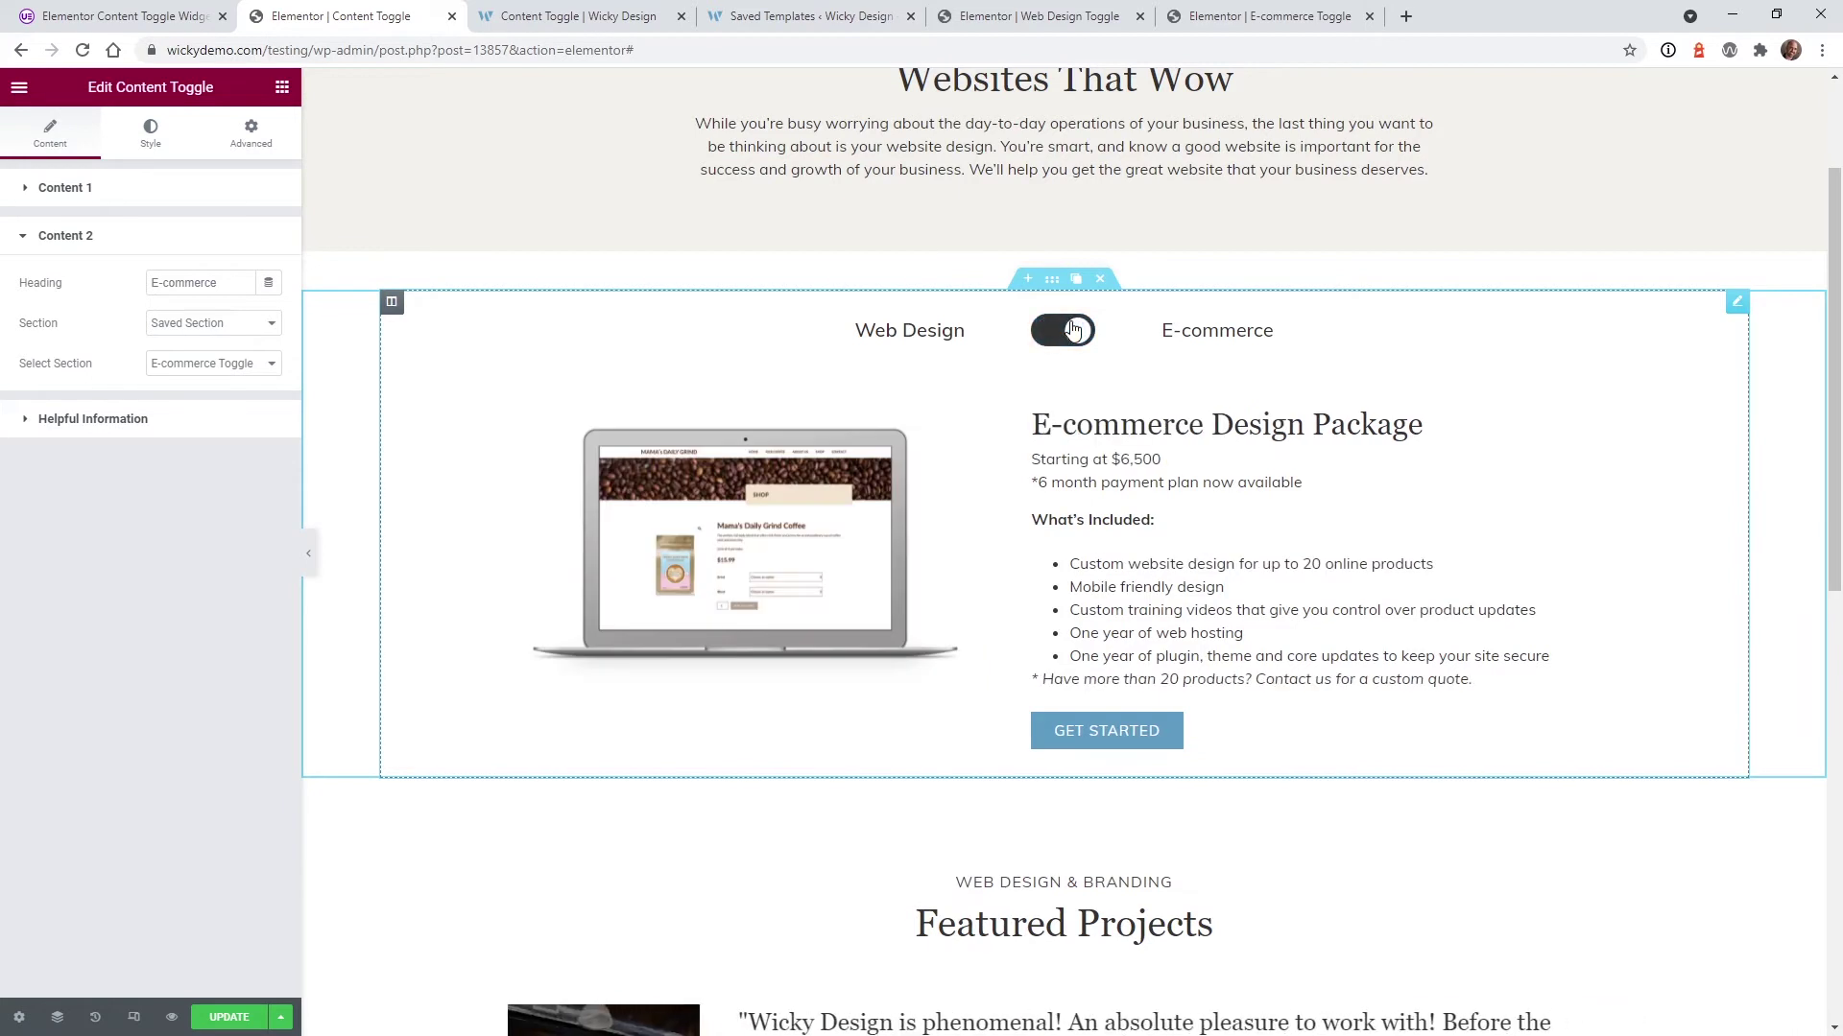
{"action": "left_click", "coordinate": [1072, 329]}
{"action": "left_click", "coordinate": [1072, 329]}
{"action": "left_click", "coordinate": [1072, 329]}
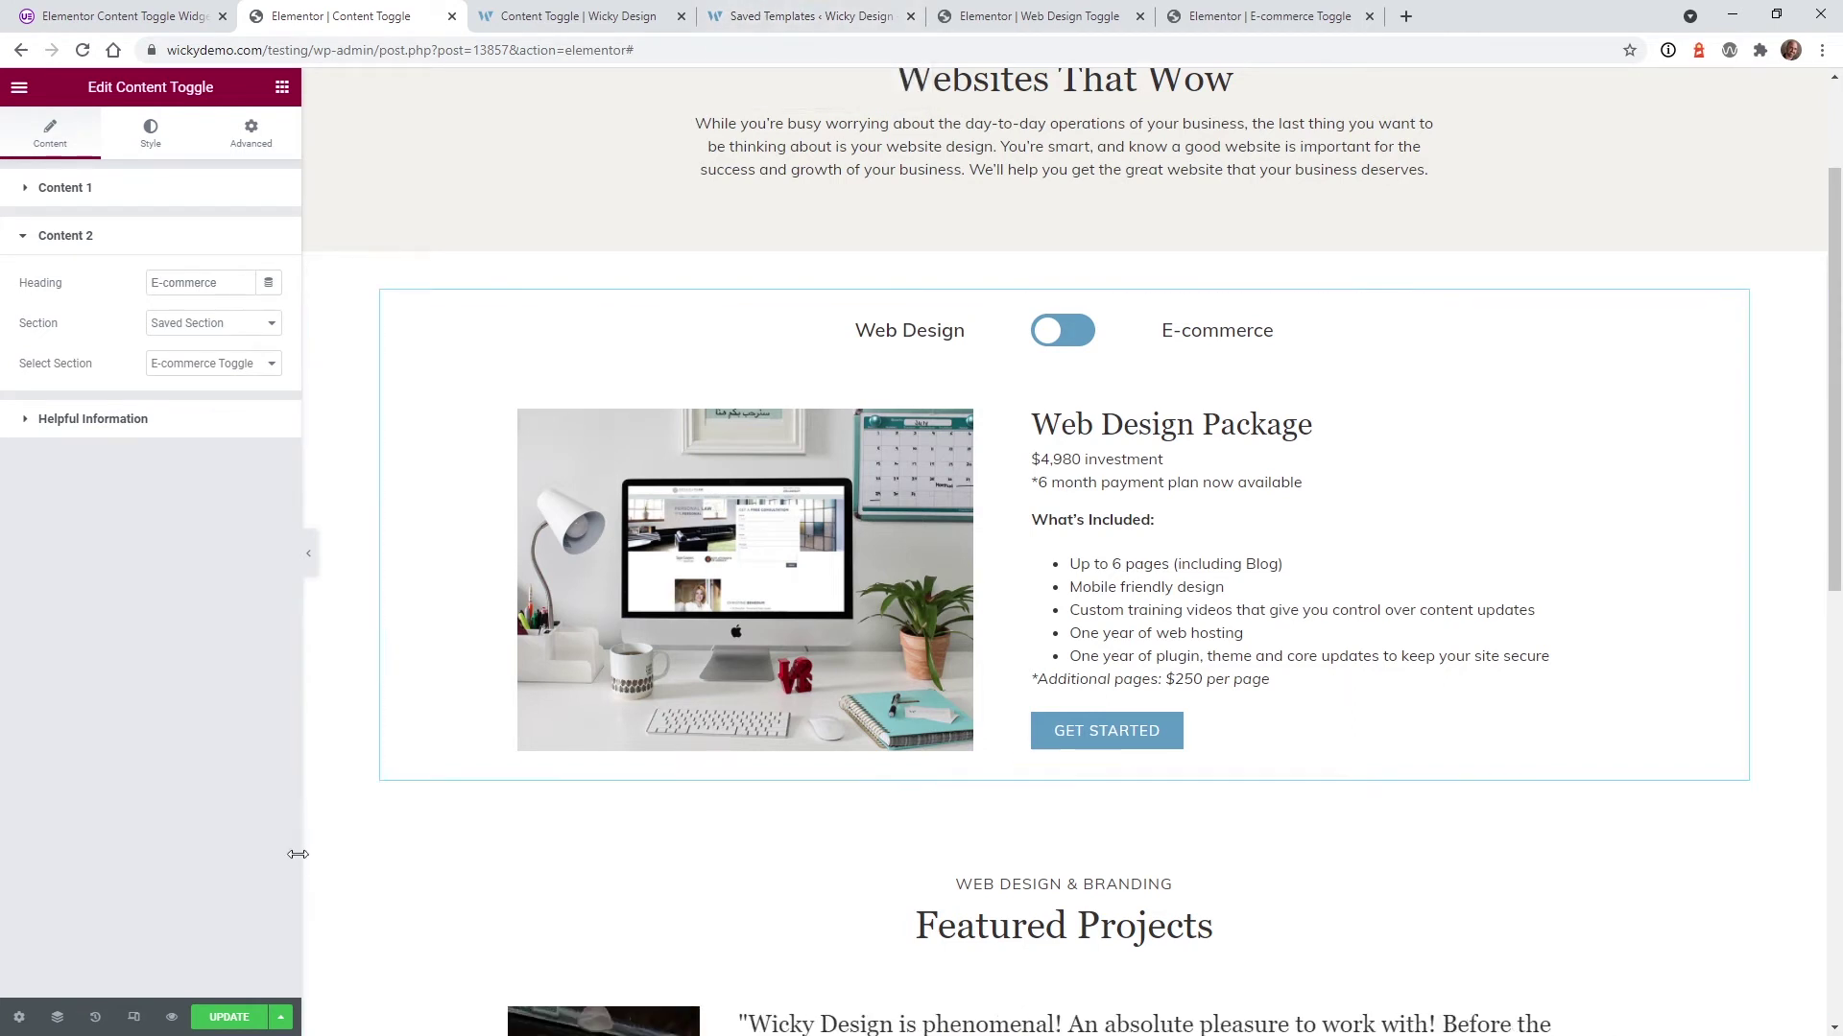
Preview the content toggle at mobile and tablet sizes, and return to the desktop view.
{"action": "left_click", "coordinate": [135, 1017]}
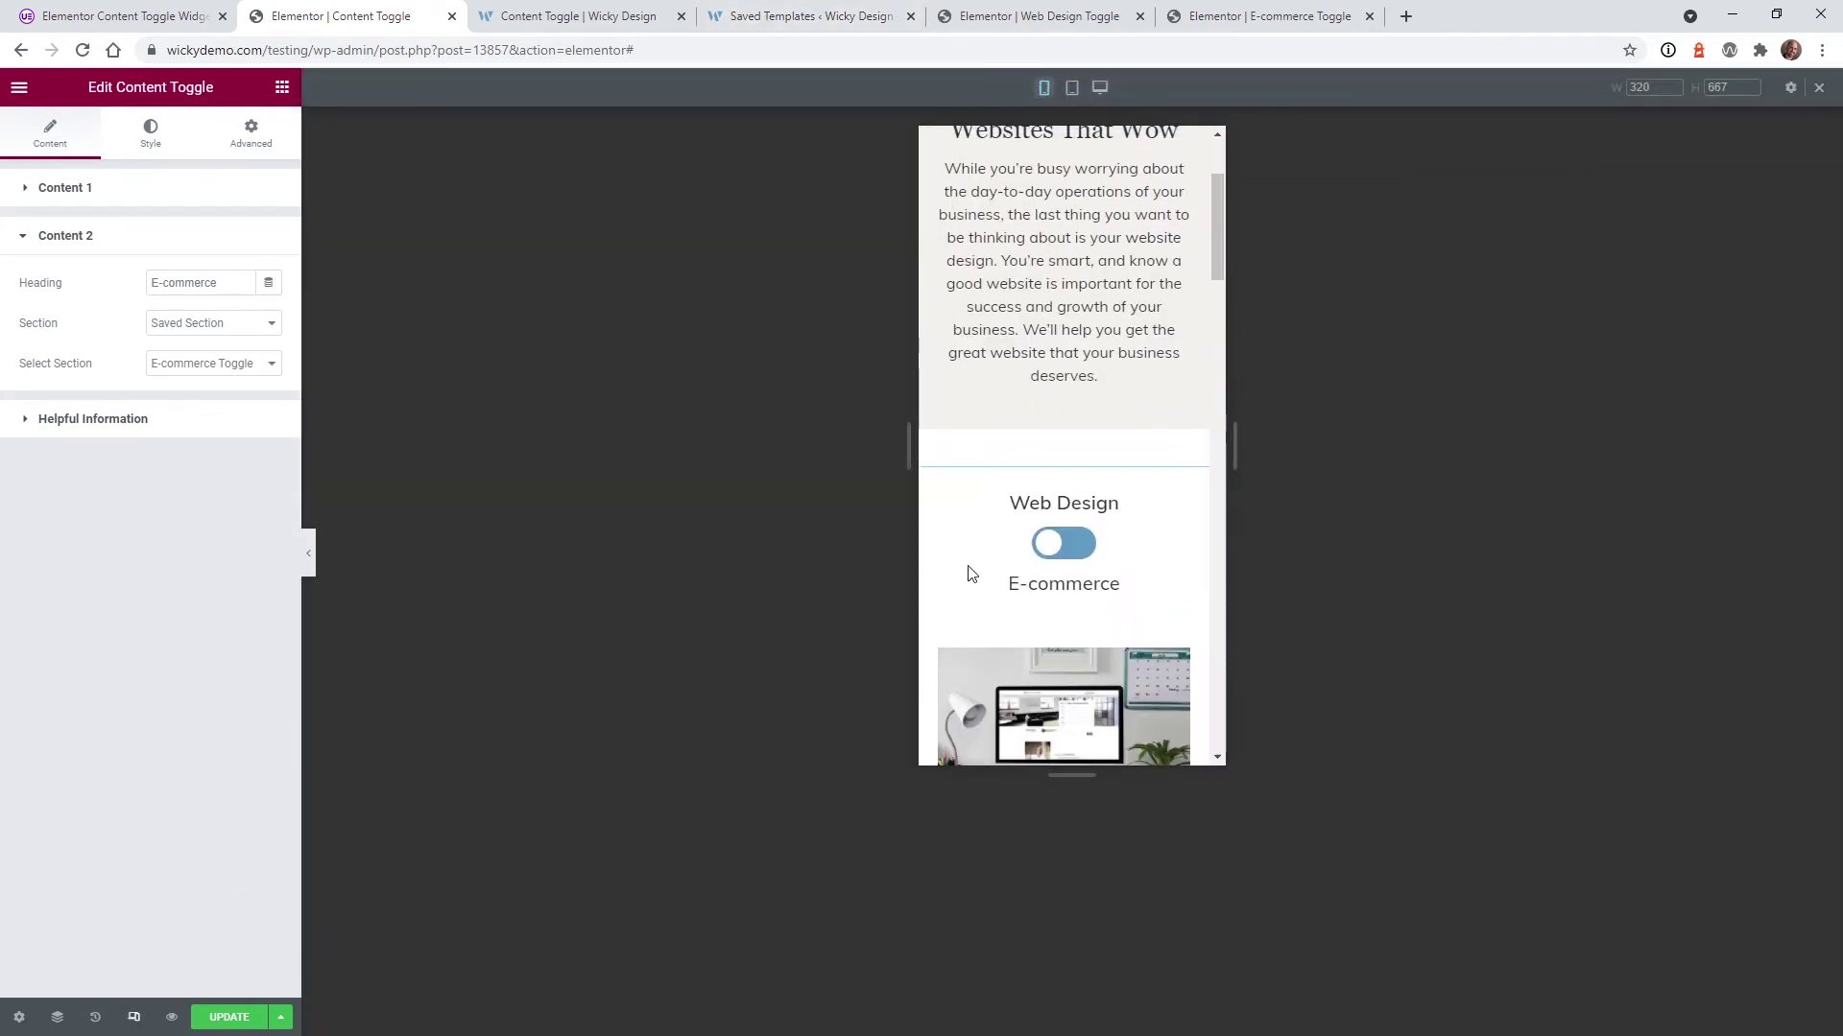
{"action": "left_click_drag", "start_coordinate": [1224, 255], "coordinate": [1217, 297]}
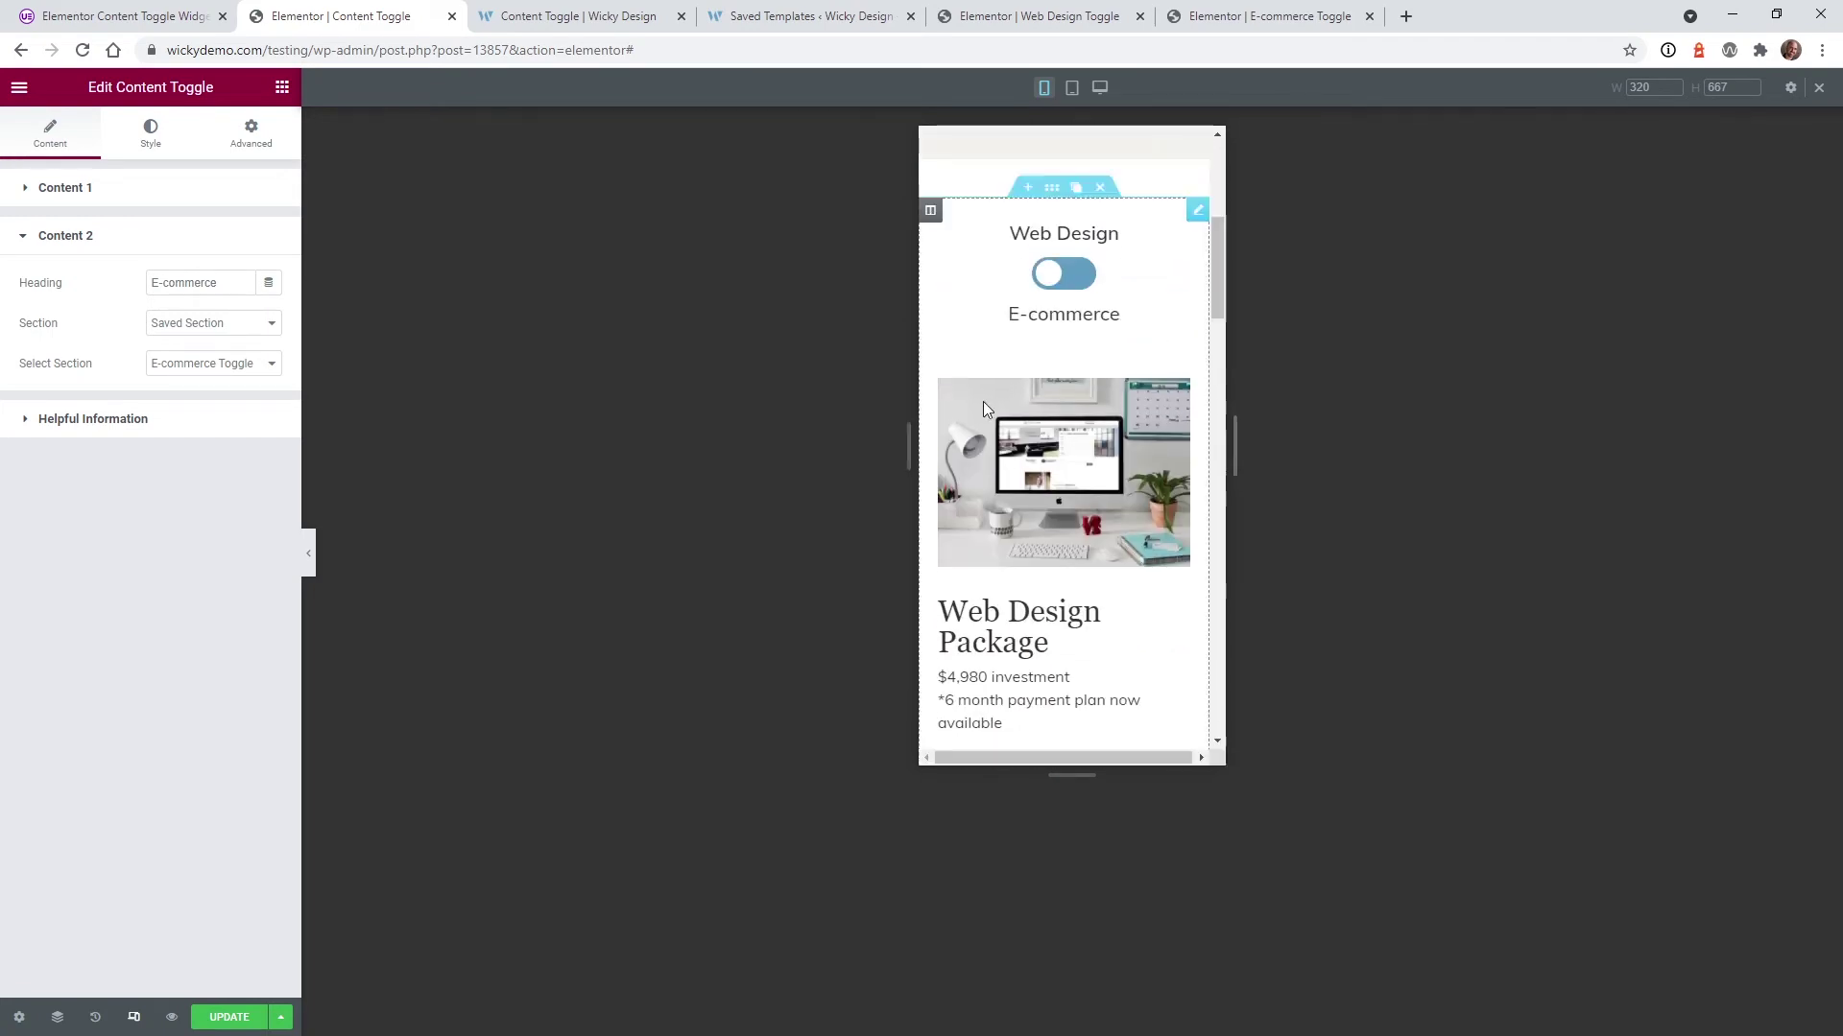
{"action": "left_click", "coordinate": [1072, 87]}
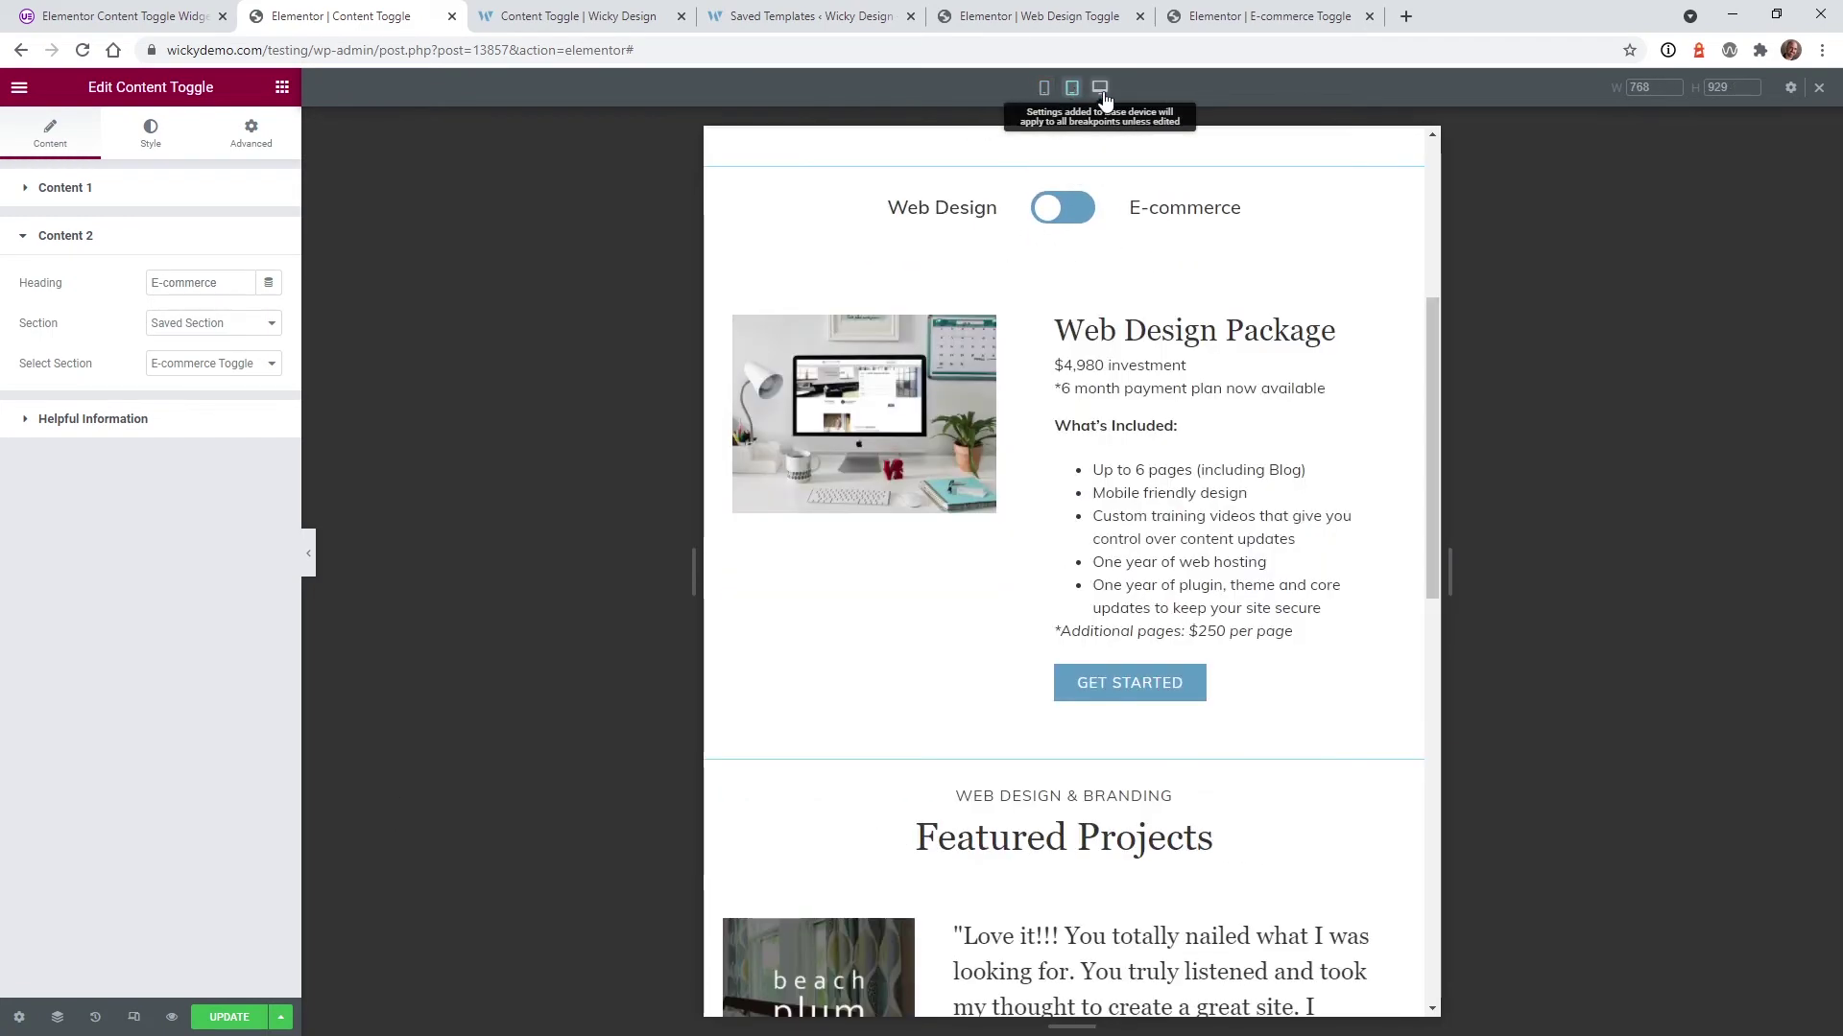
{"action": "left_click", "coordinate": [1102, 91]}
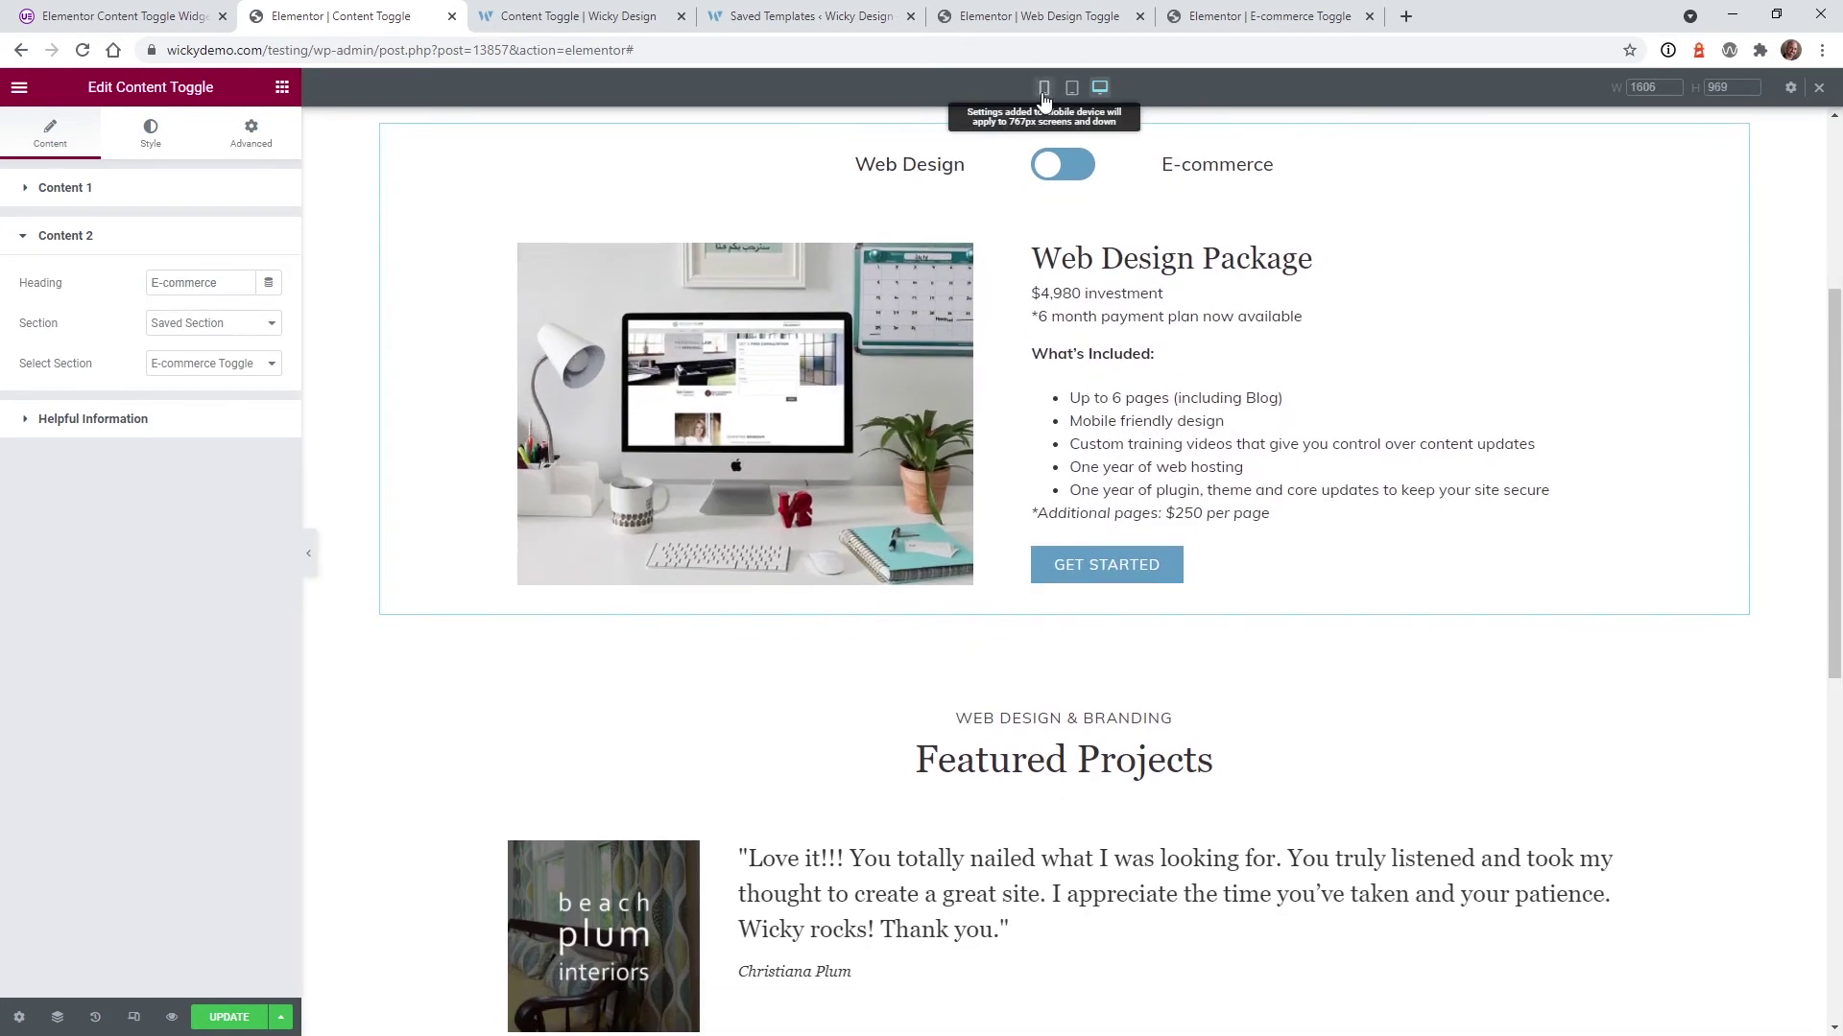
{"action": "scroll", "coordinate": [1022, 679], "scroll_direction": "up", "scroll_amount": 4}
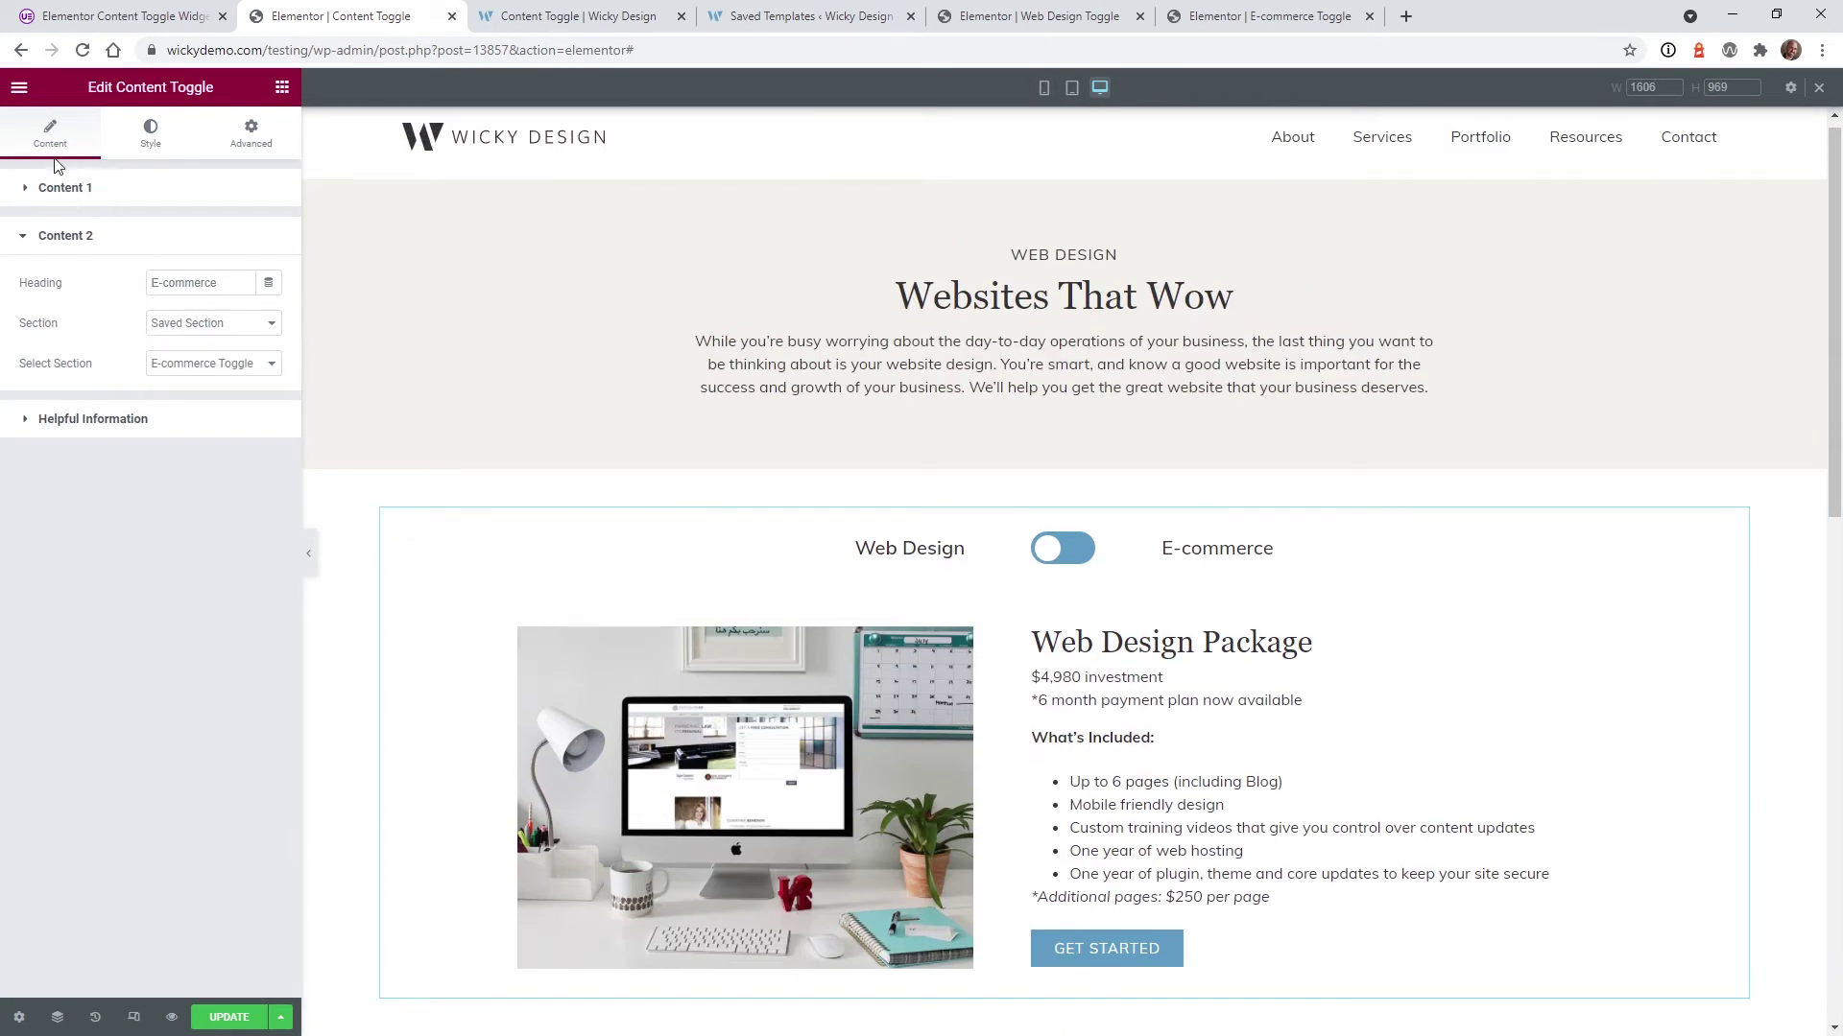
Open the toggle's style settings, check the Spacing options, and expand the Switcher settings.
{"action": "left_click", "coordinate": [151, 139]}
{"action": "left_click", "coordinate": [115, 190]}
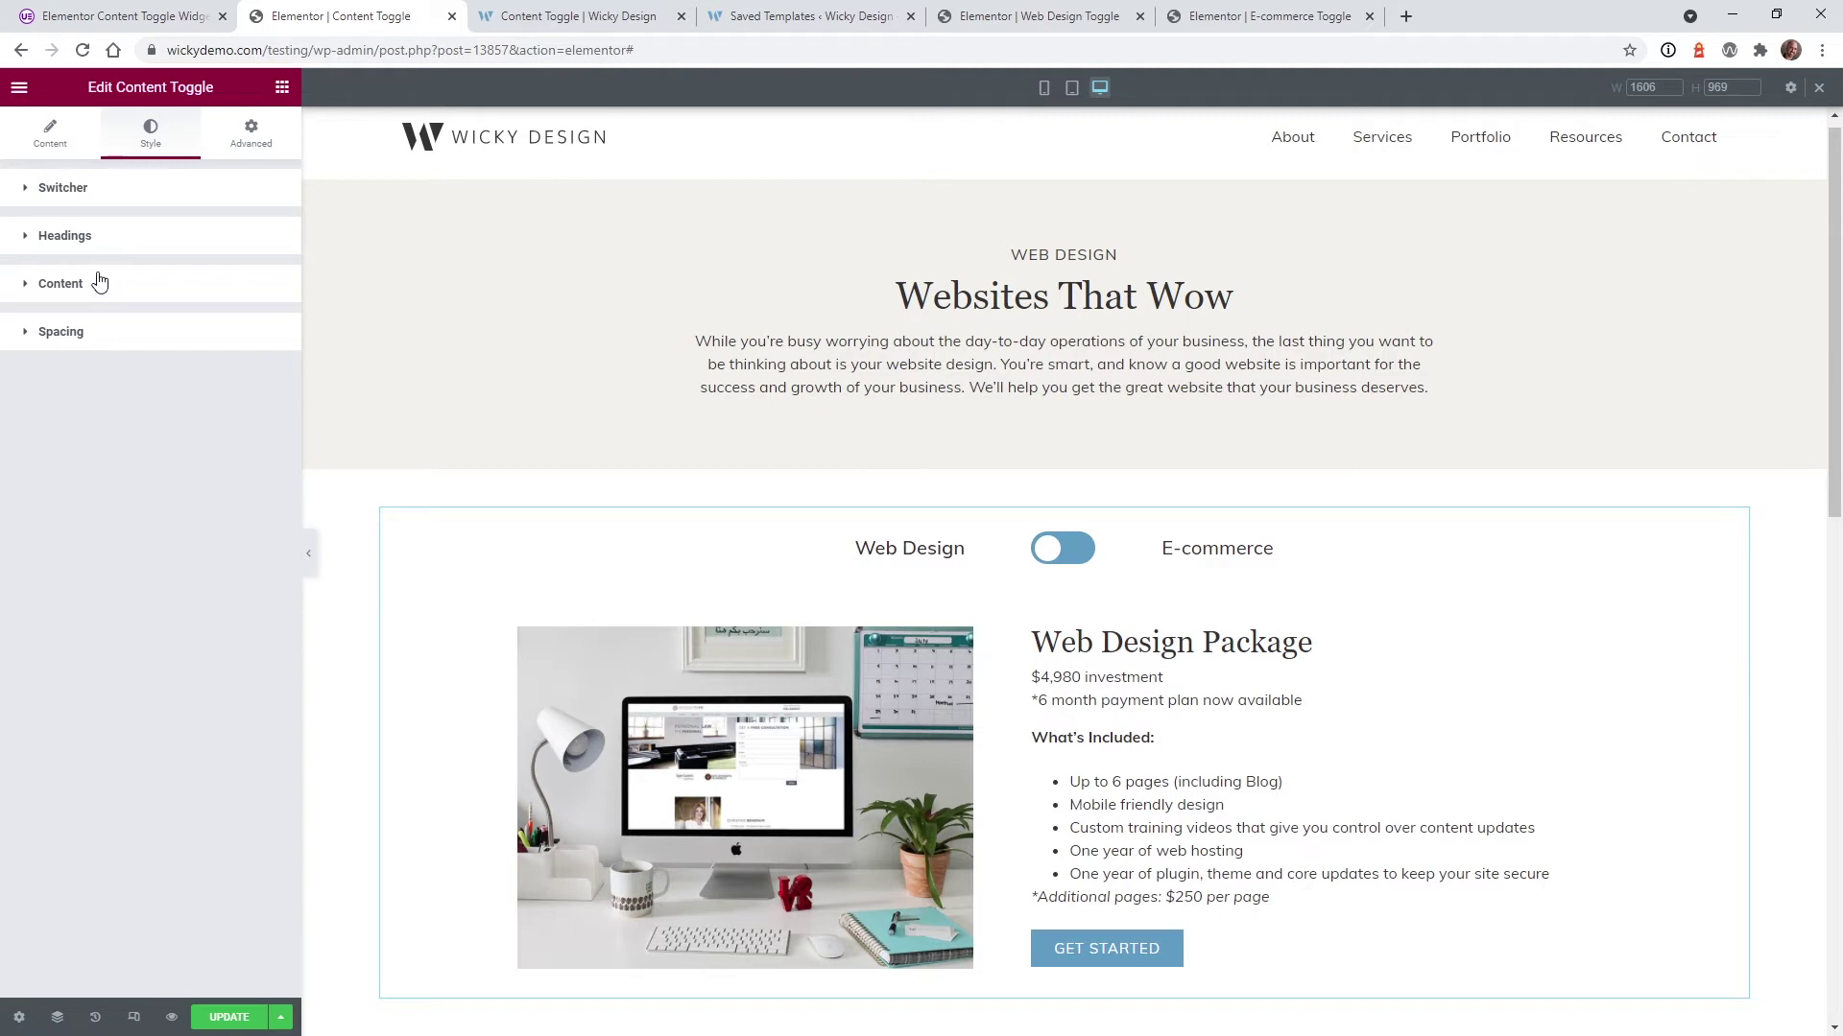
{"action": "left_click", "coordinate": [105, 346]}
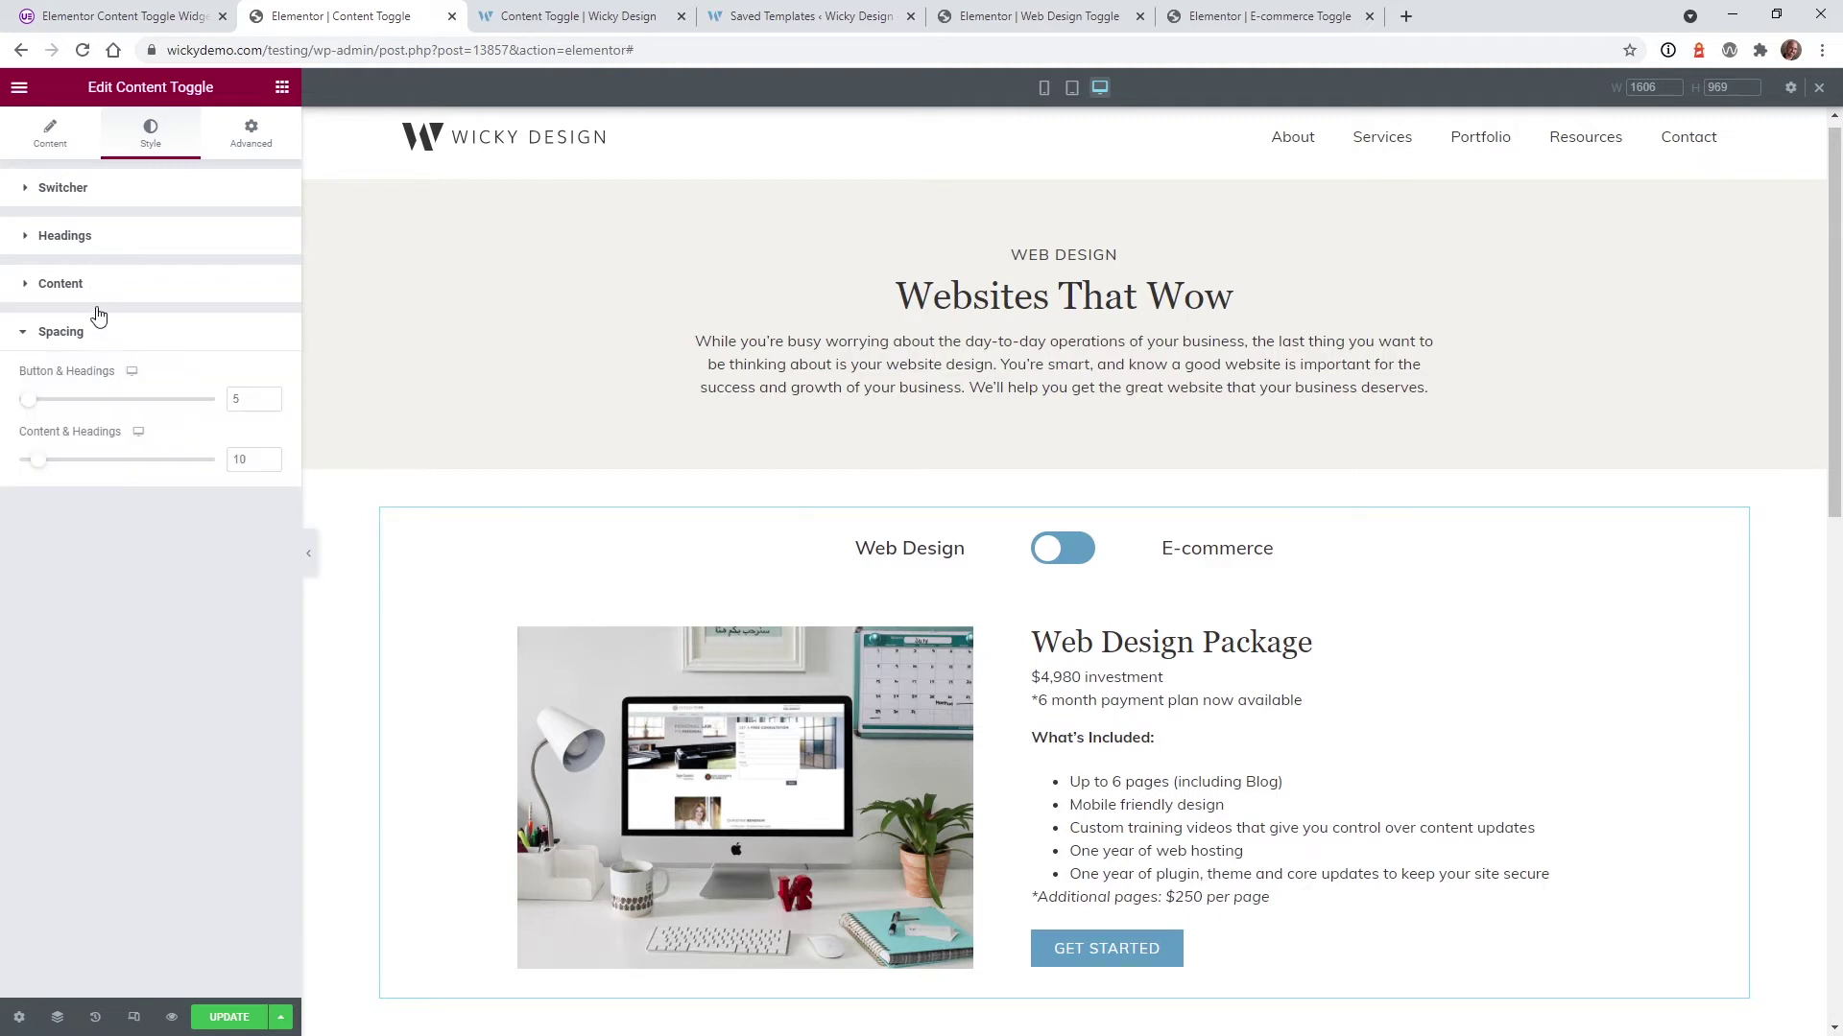
{"action": "left_click", "coordinate": [73, 184]}
Try Content 2 as the toggle's default display, and set it back to Content 1.
{"action": "left_click", "coordinate": [182, 252]}
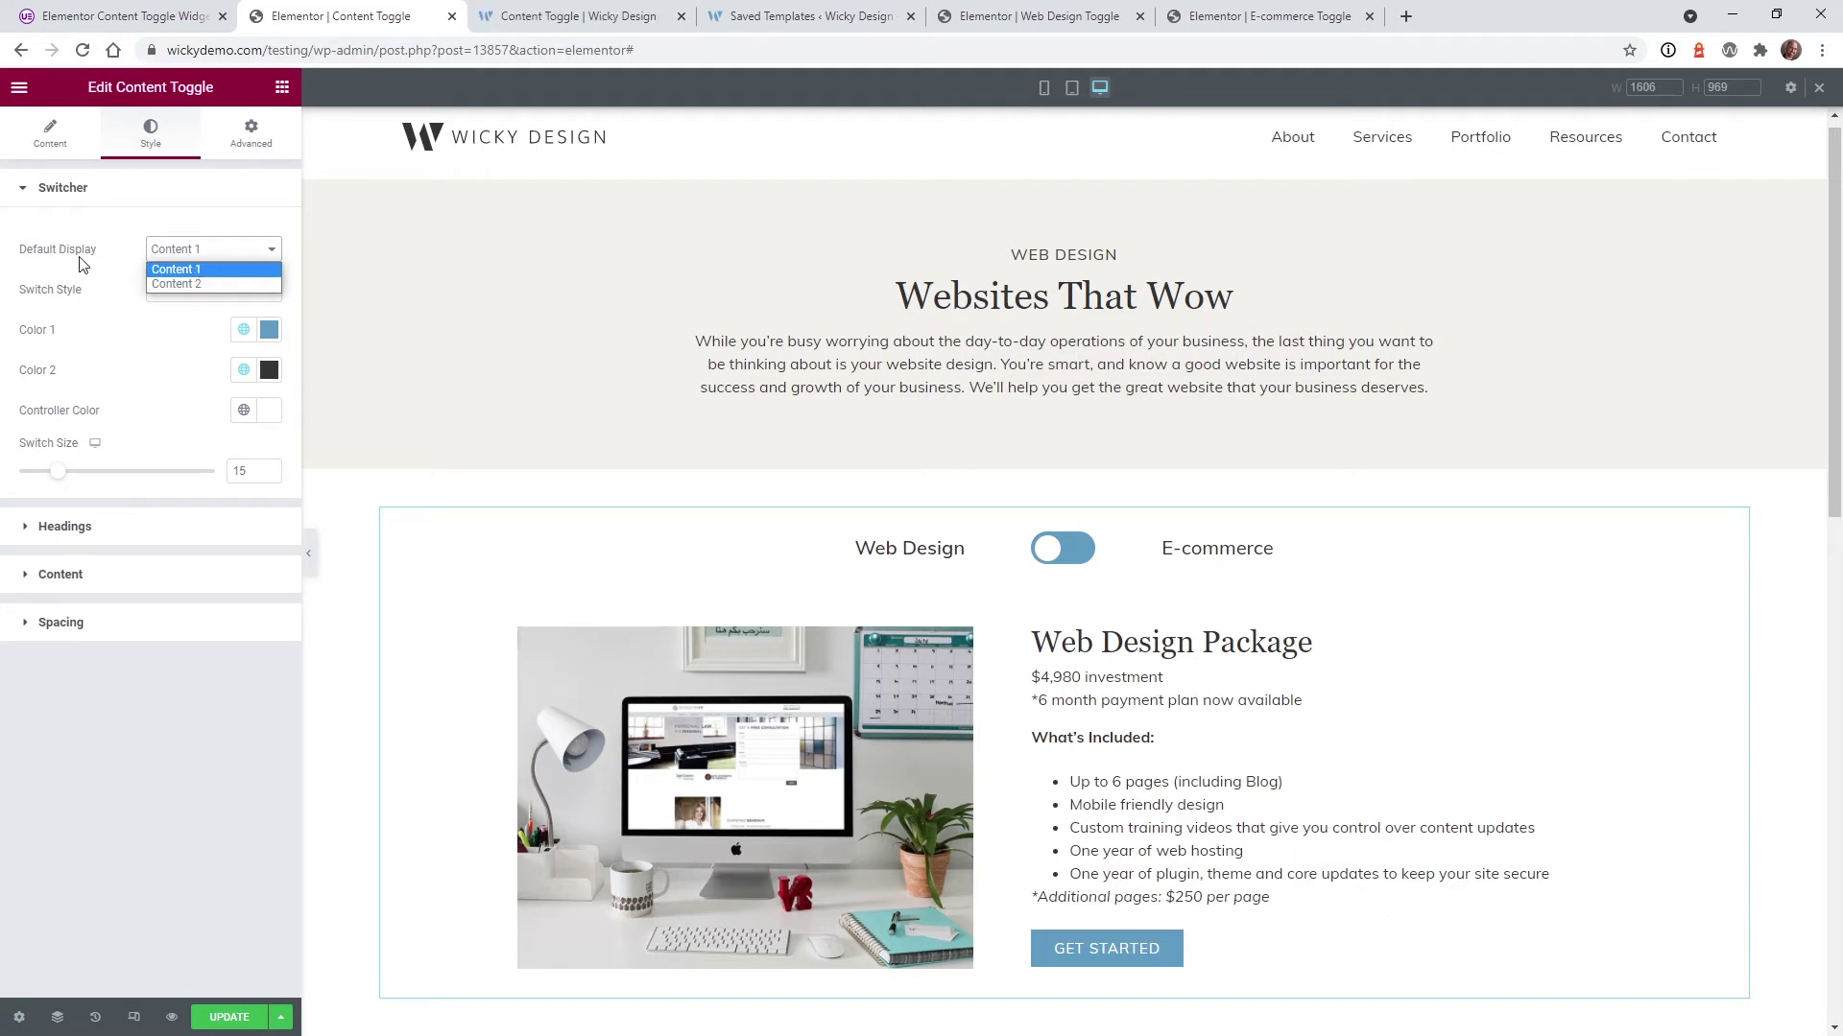
{"action": "left_click", "coordinate": [187, 284]}
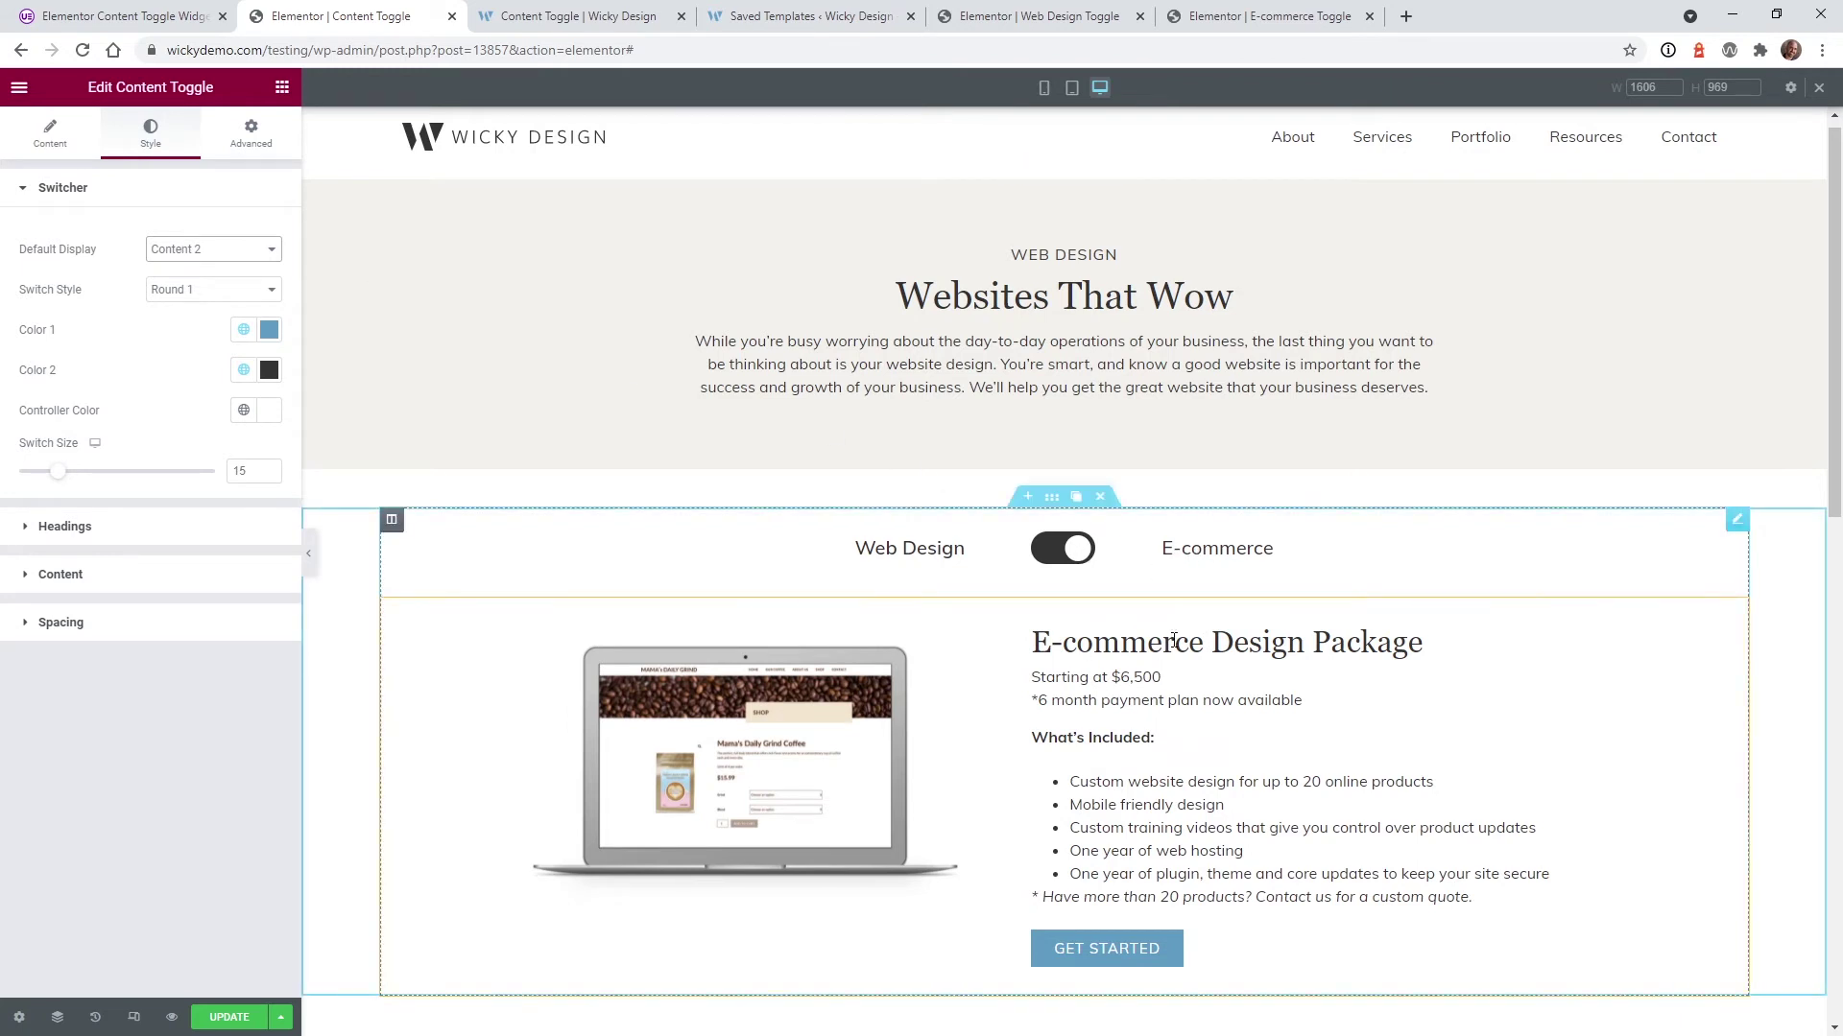
{"action": "left_click", "coordinate": [211, 249]}
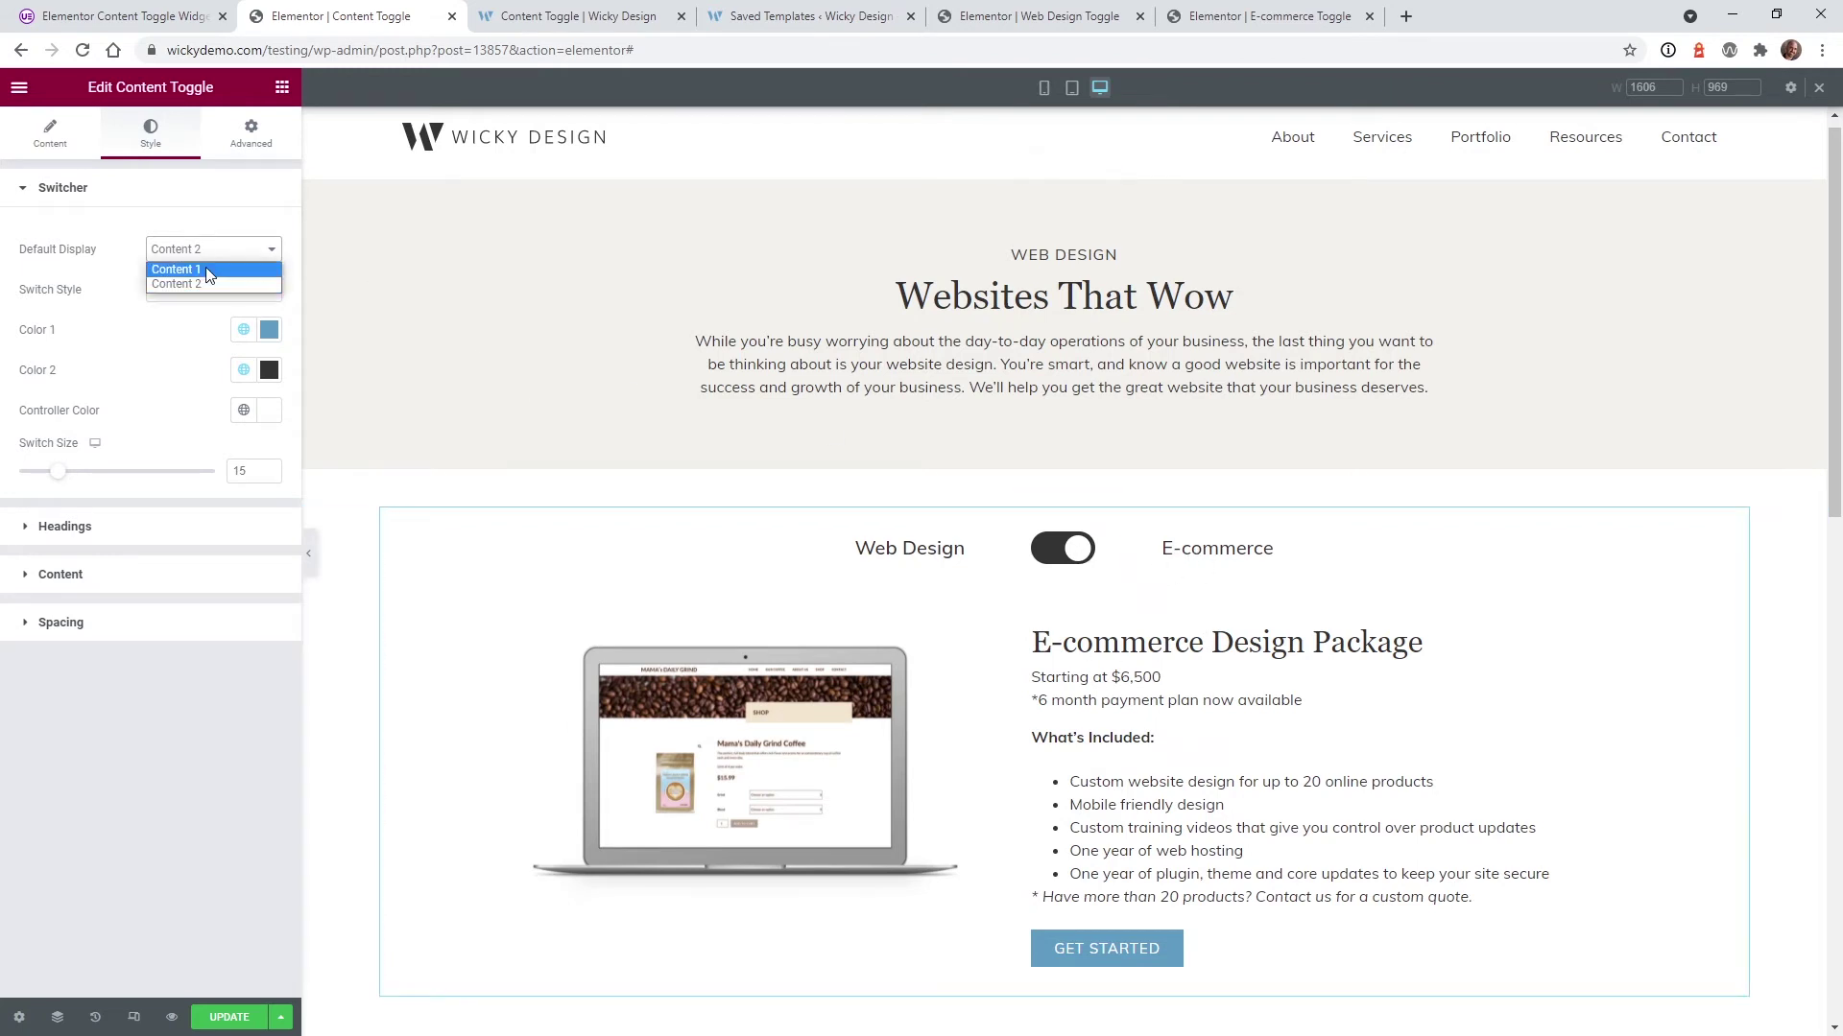
{"action": "left_click", "coordinate": [202, 274]}
Try the Round 2 switch style, test the switch in both directions, and change the style to Rectangle.
{"action": "left_click", "coordinate": [192, 291]}
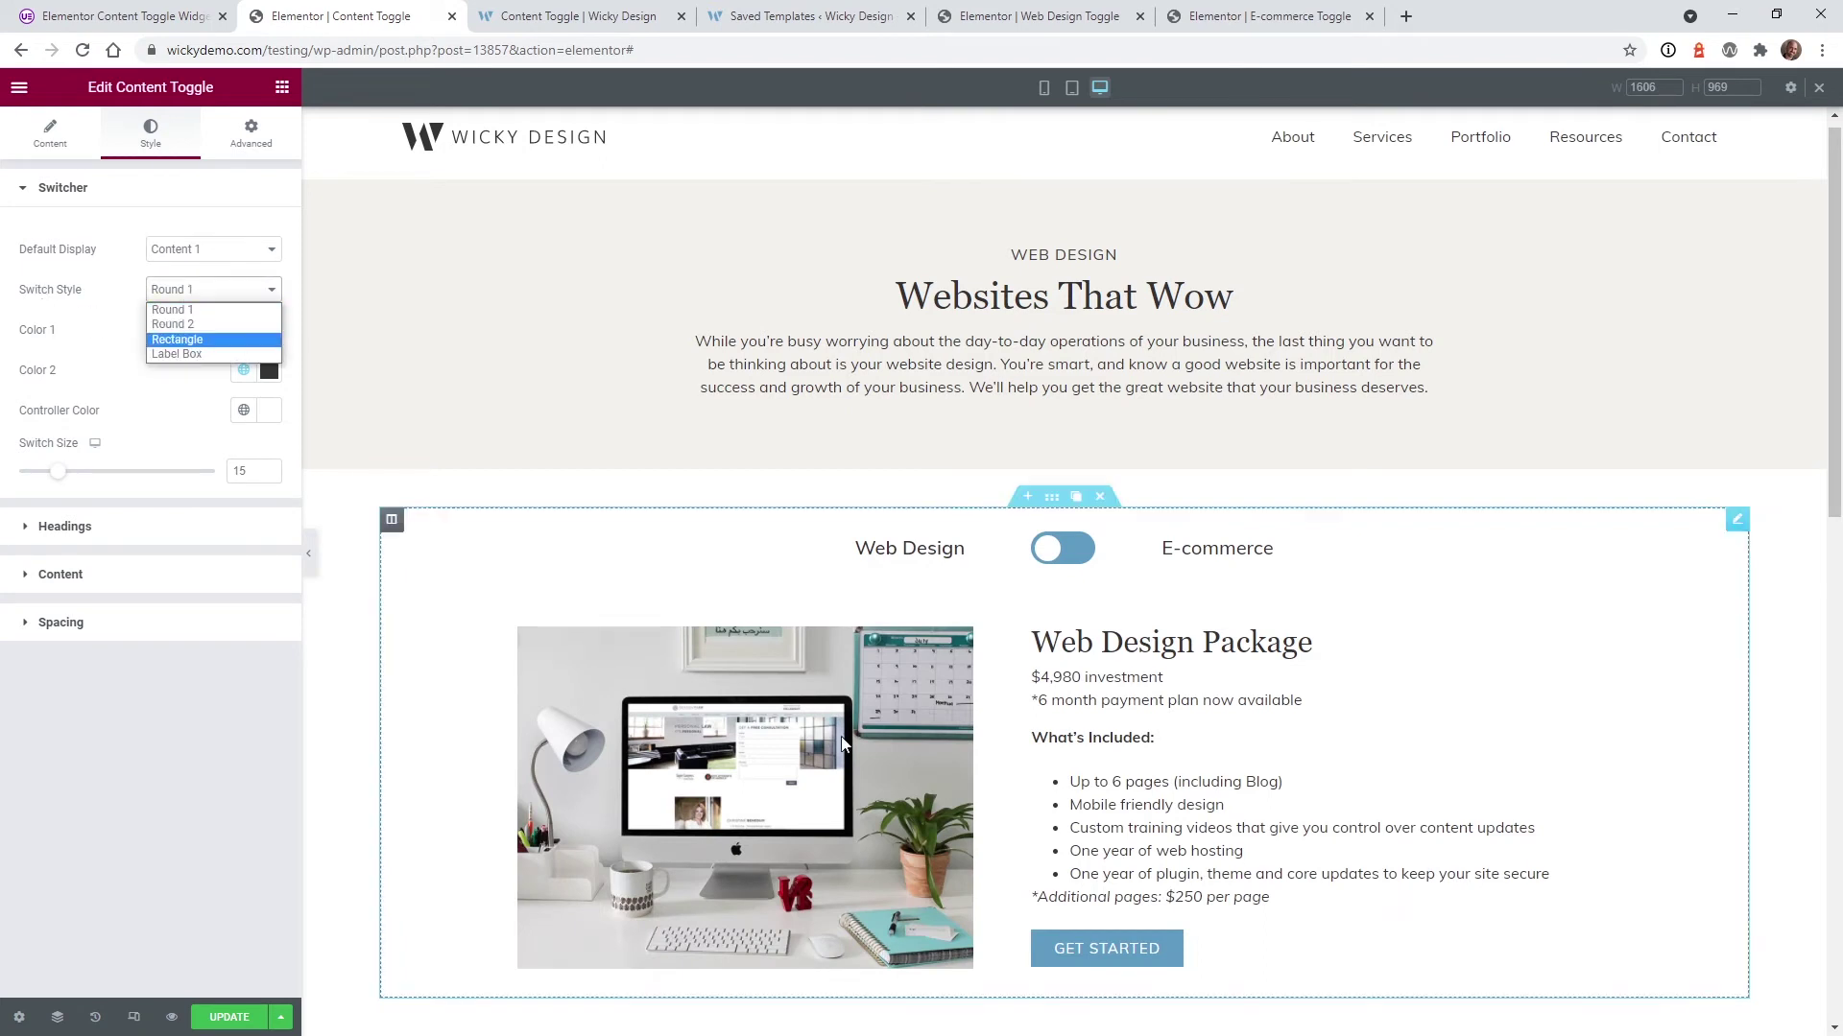
{"action": "left_click", "coordinate": [206, 325]}
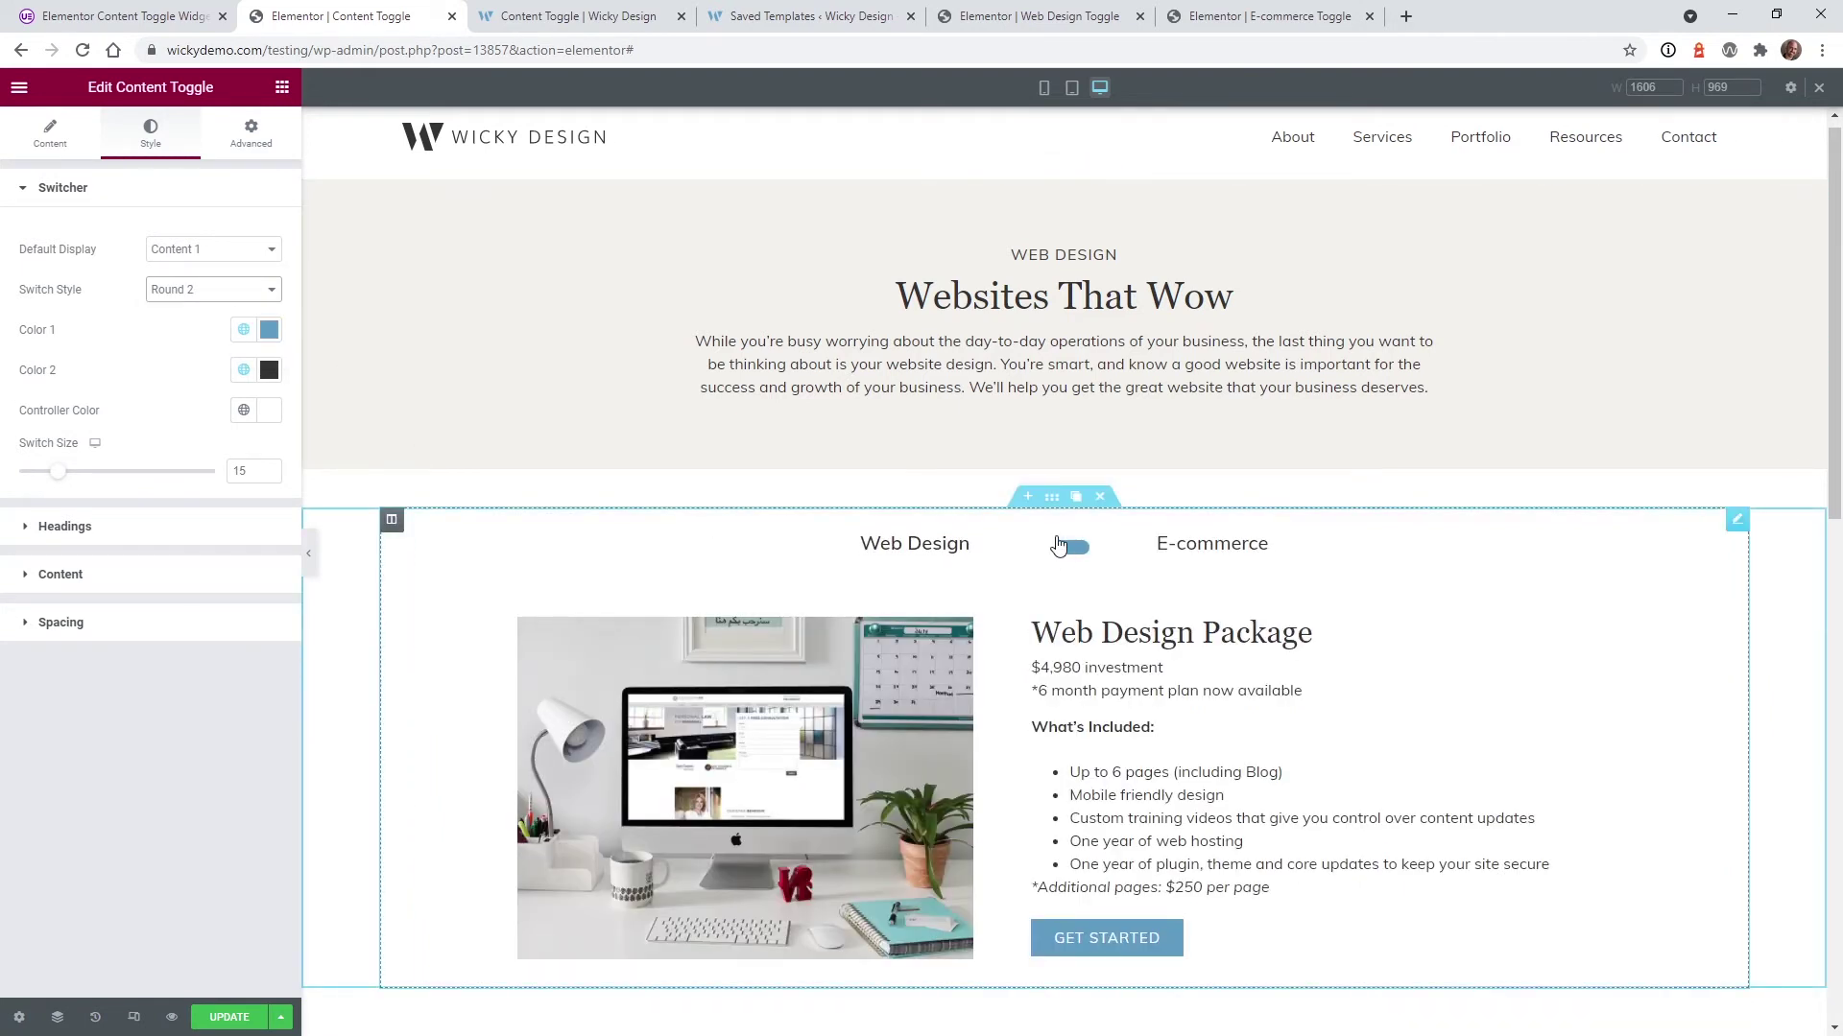
{"action": "left_click", "coordinate": [1065, 555]}
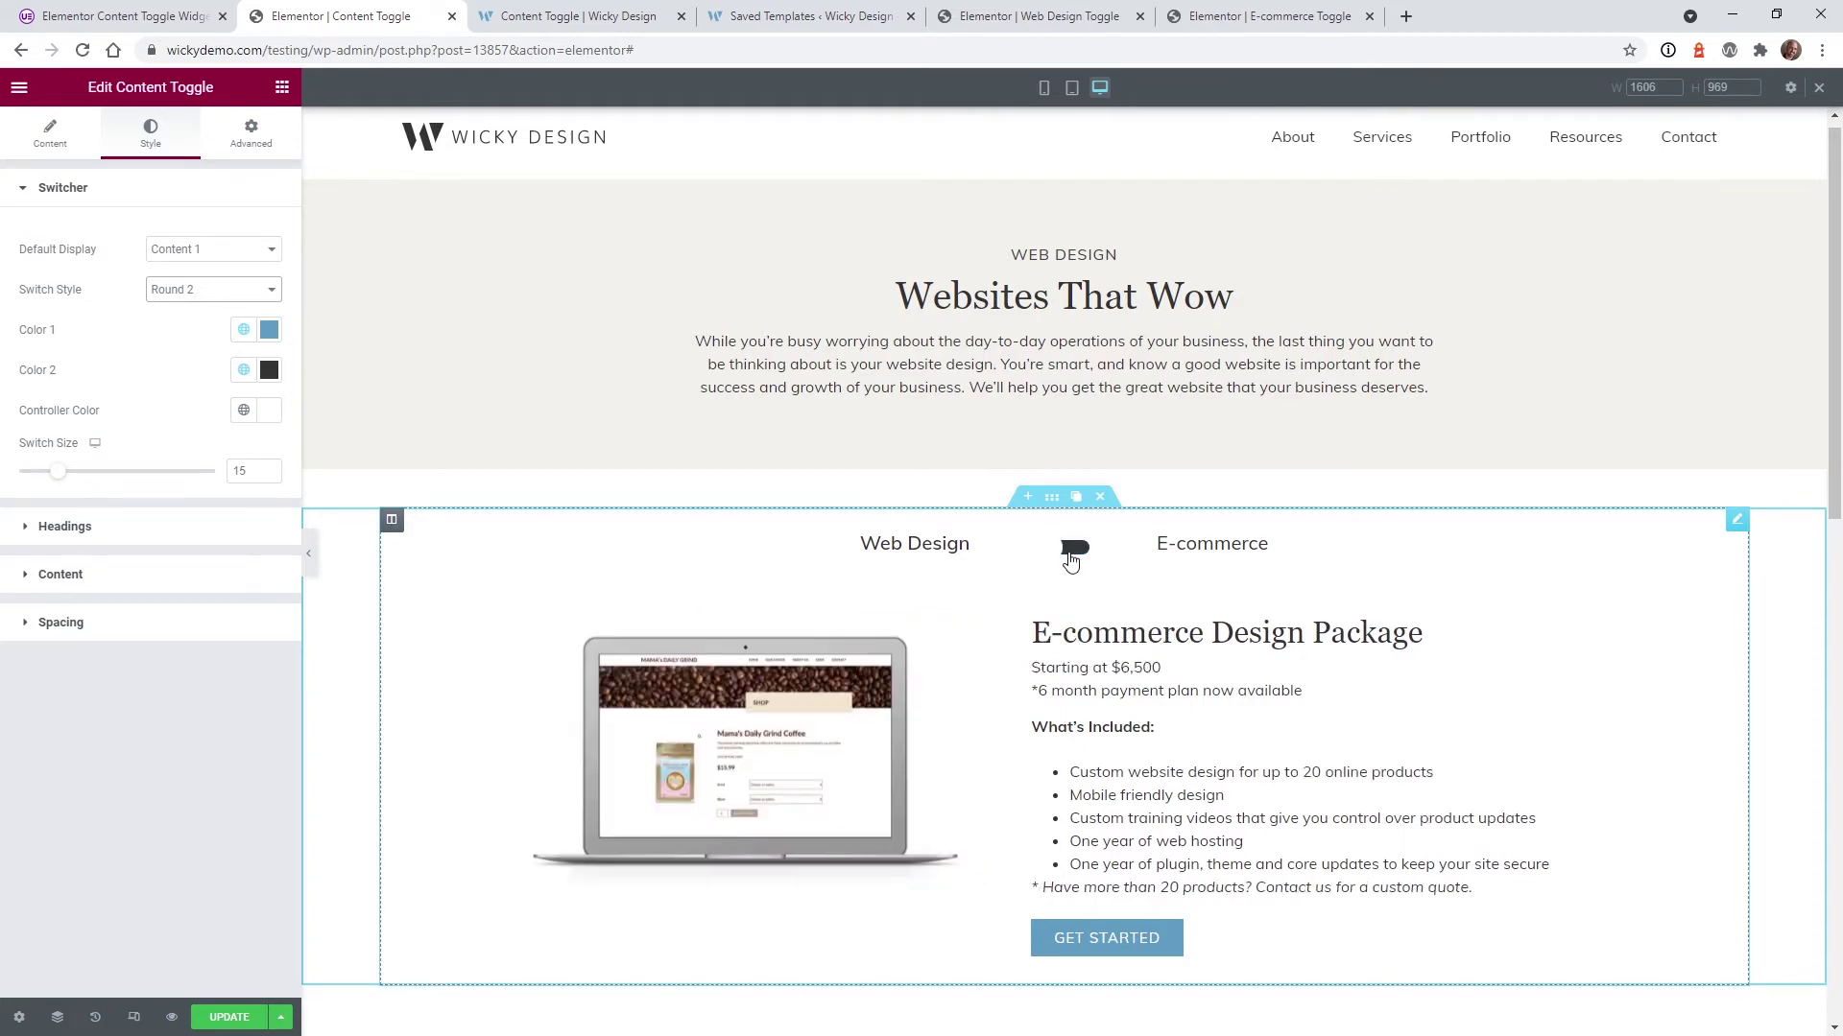
{"action": "left_click", "coordinate": [1071, 557]}
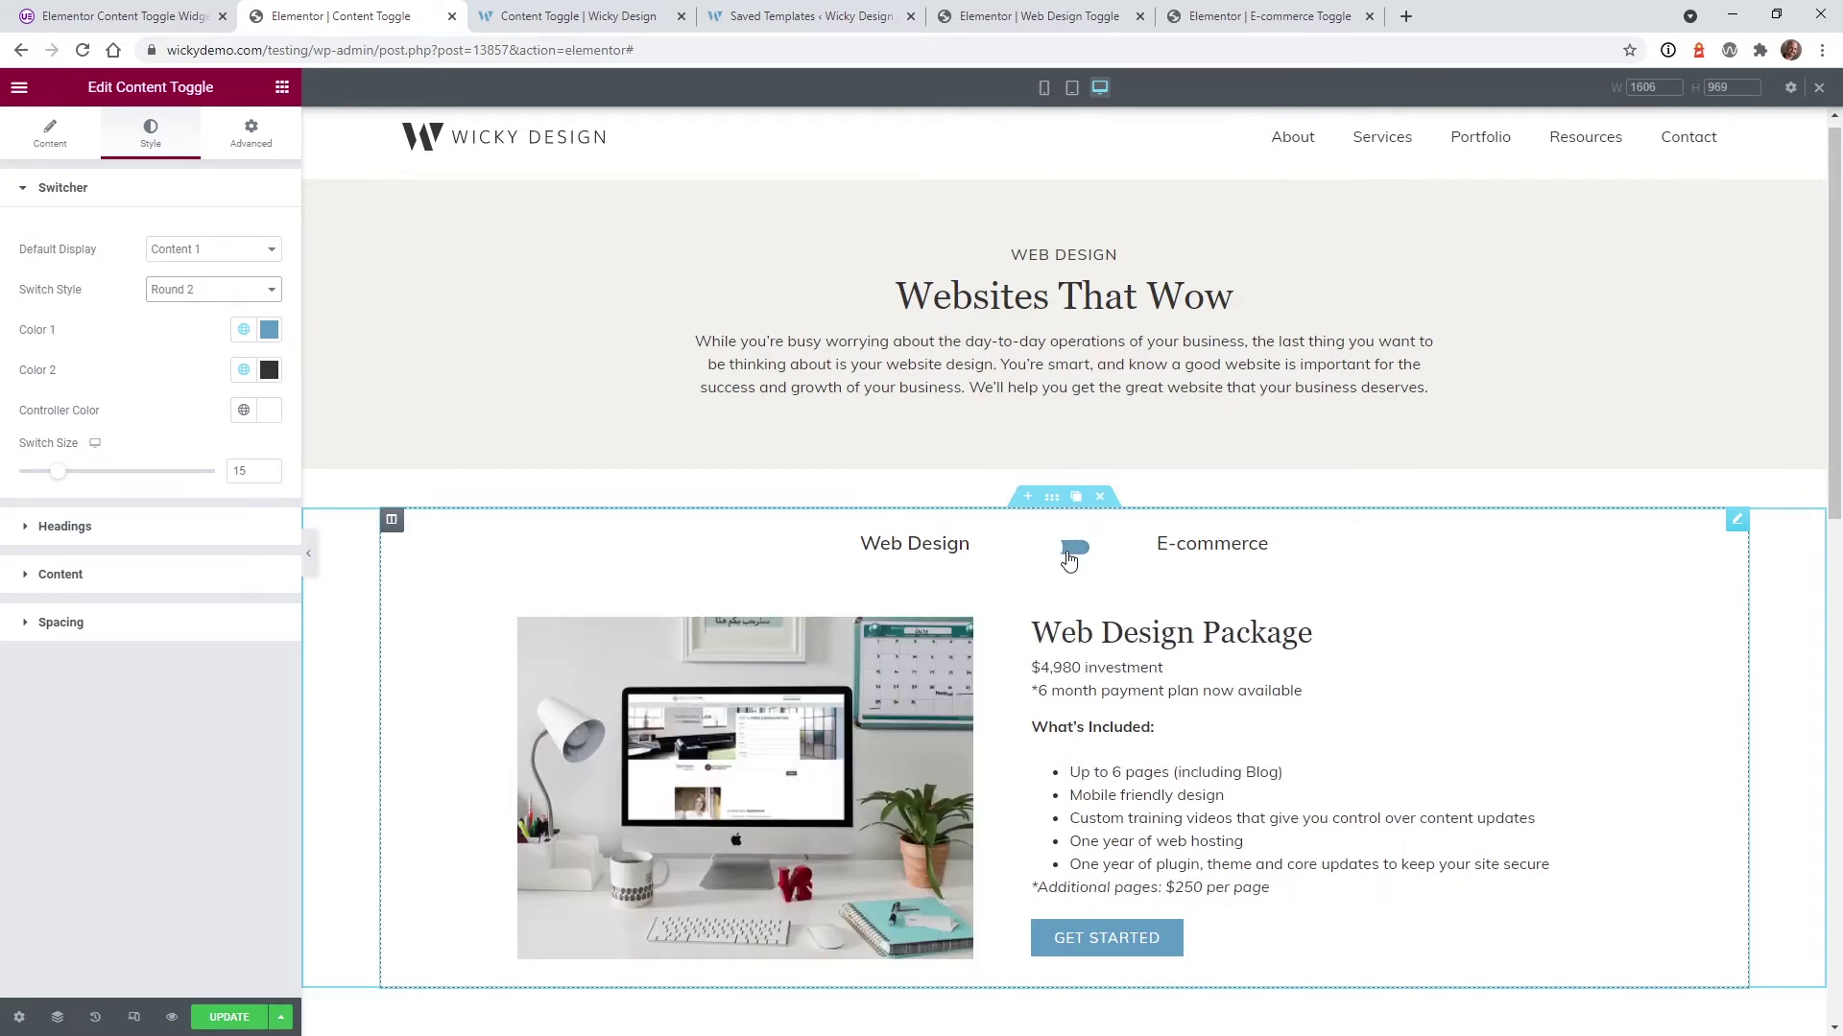
{"action": "left_click", "coordinate": [243, 297]}
{"action": "left_click", "coordinate": [212, 348]}
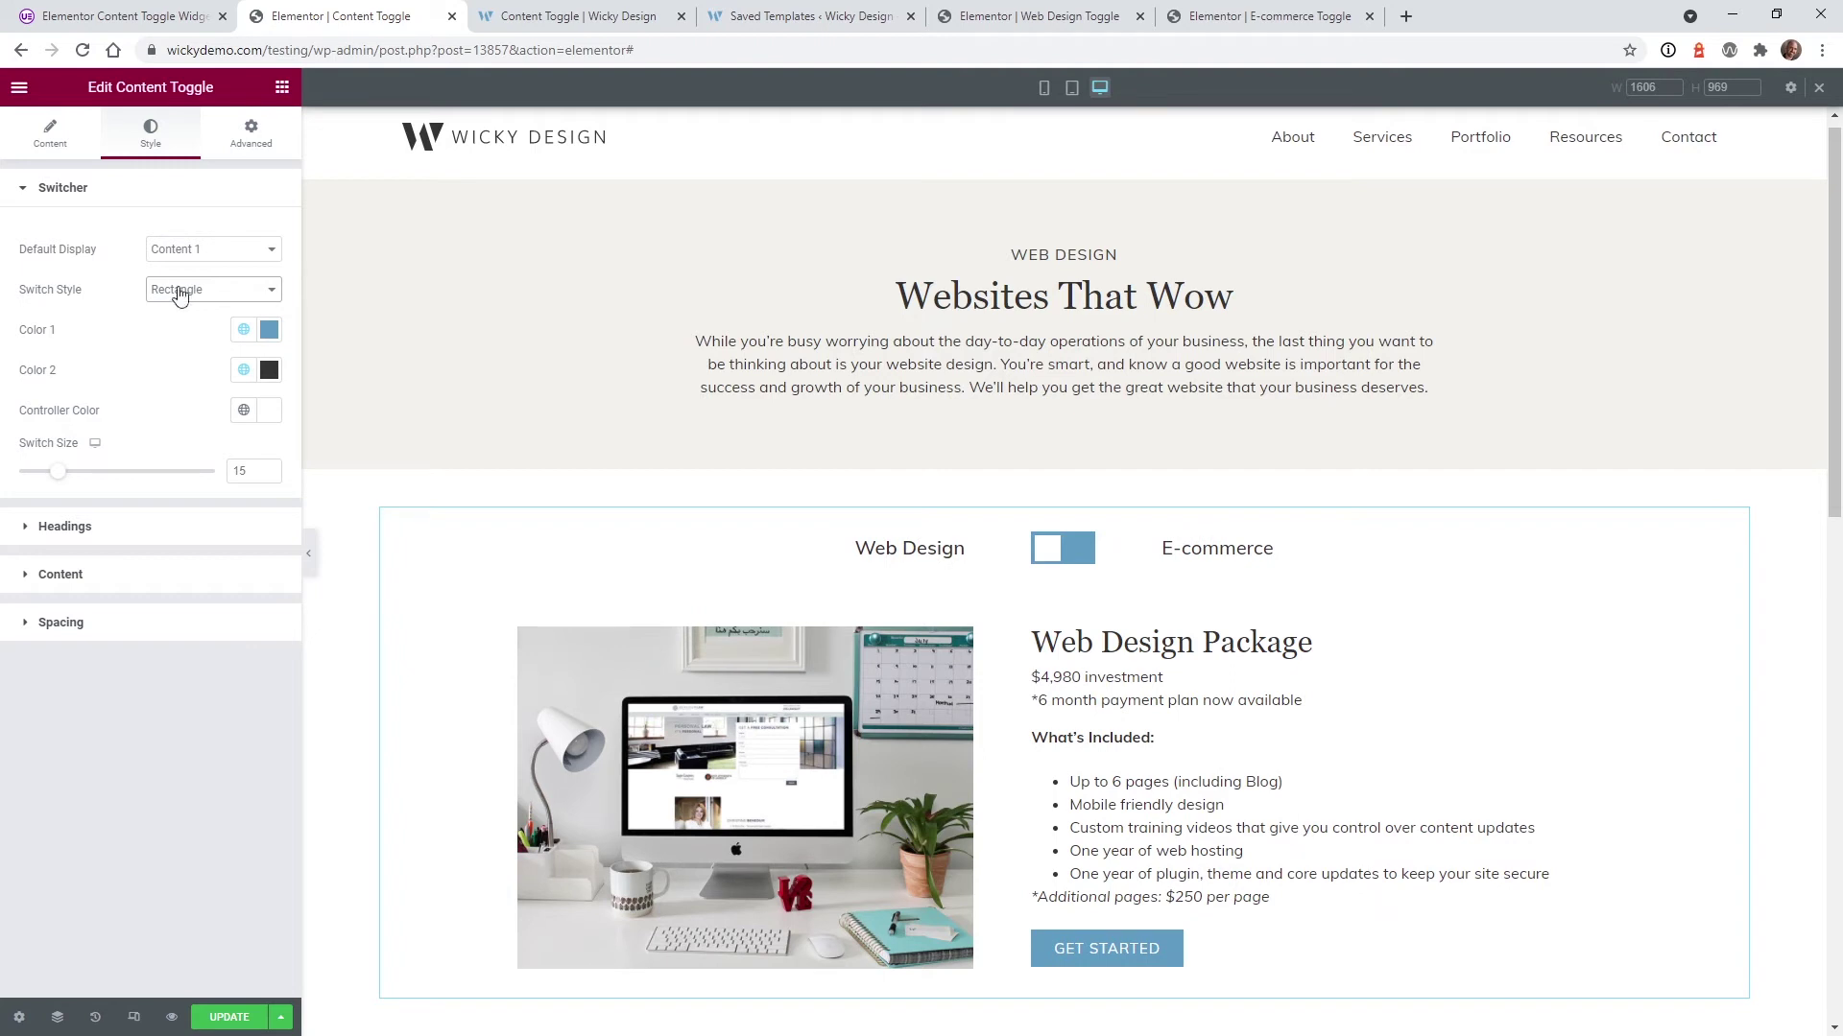
Try the Label Box switch style, flip the switch back and forth, and restore the Round 1 style.
{"action": "left_click", "coordinate": [179, 296]}
{"action": "left_click", "coordinate": [182, 361]}
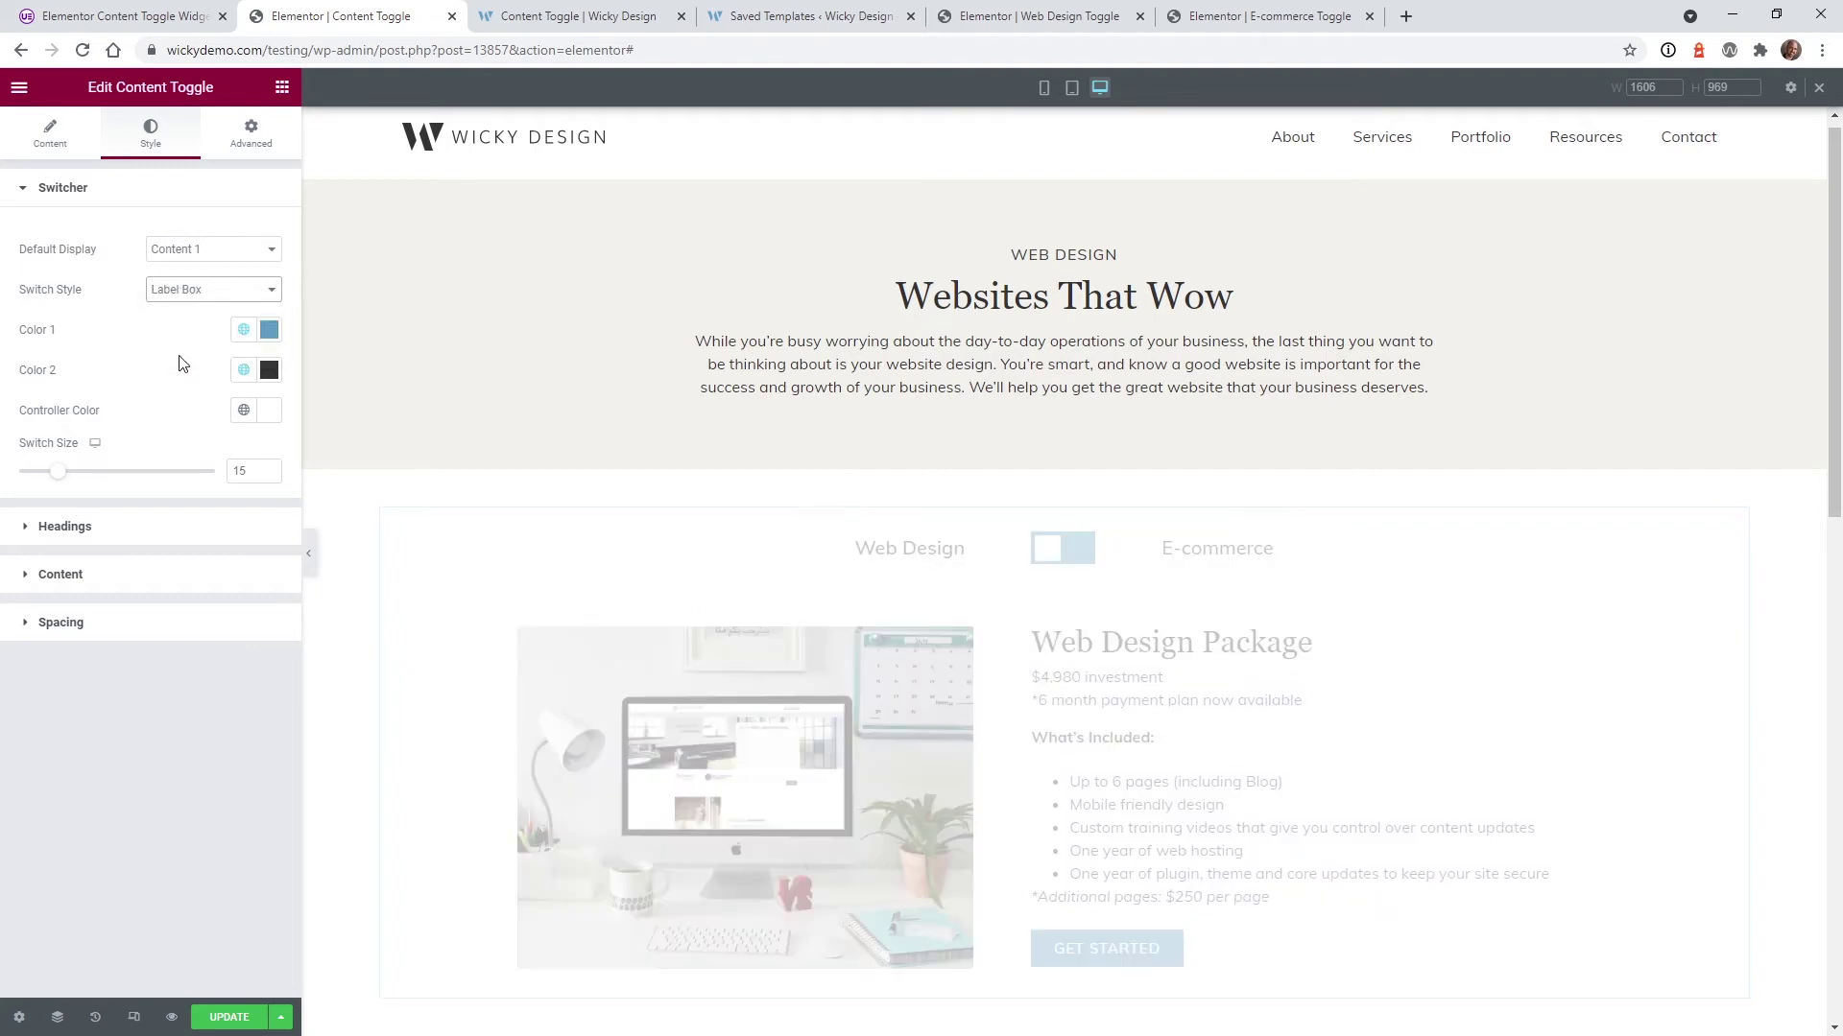
{"action": "left_click", "coordinate": [1082, 561]}
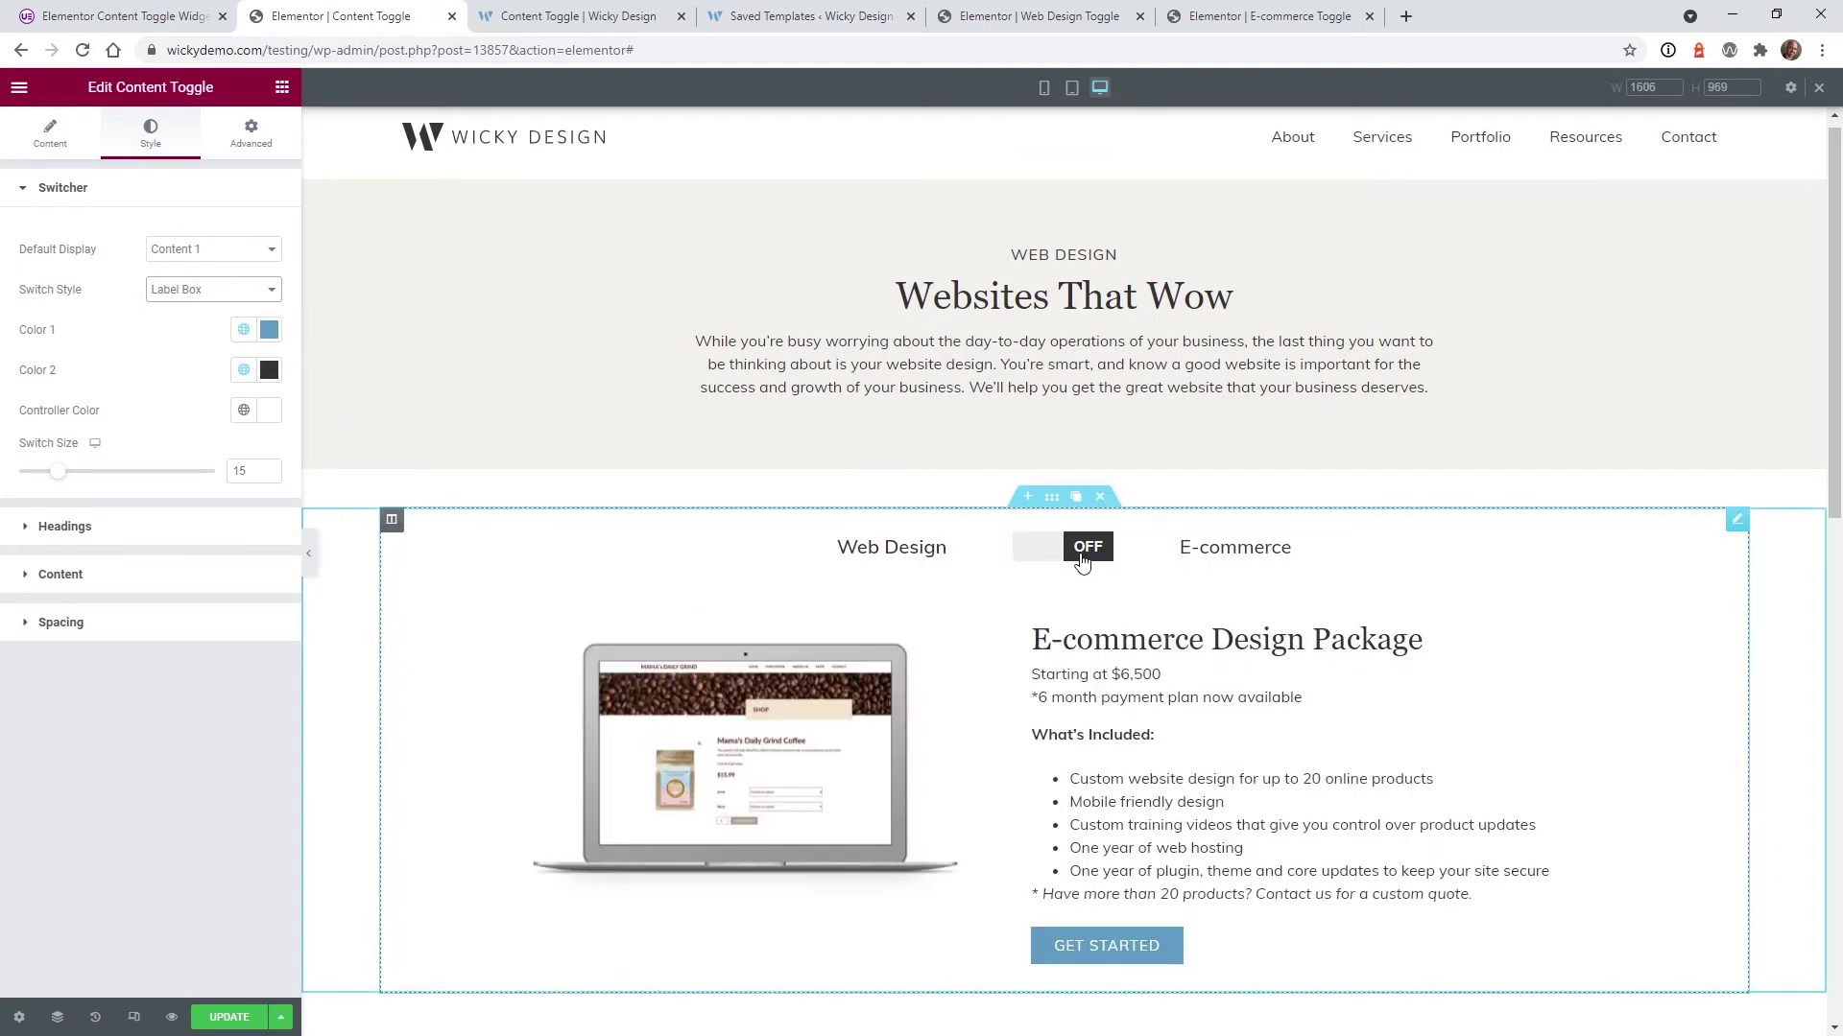
{"action": "left_click", "coordinate": [1082, 562]}
{"action": "left_click", "coordinate": [1081, 561]}
{"action": "left_click", "coordinate": [1081, 561]}
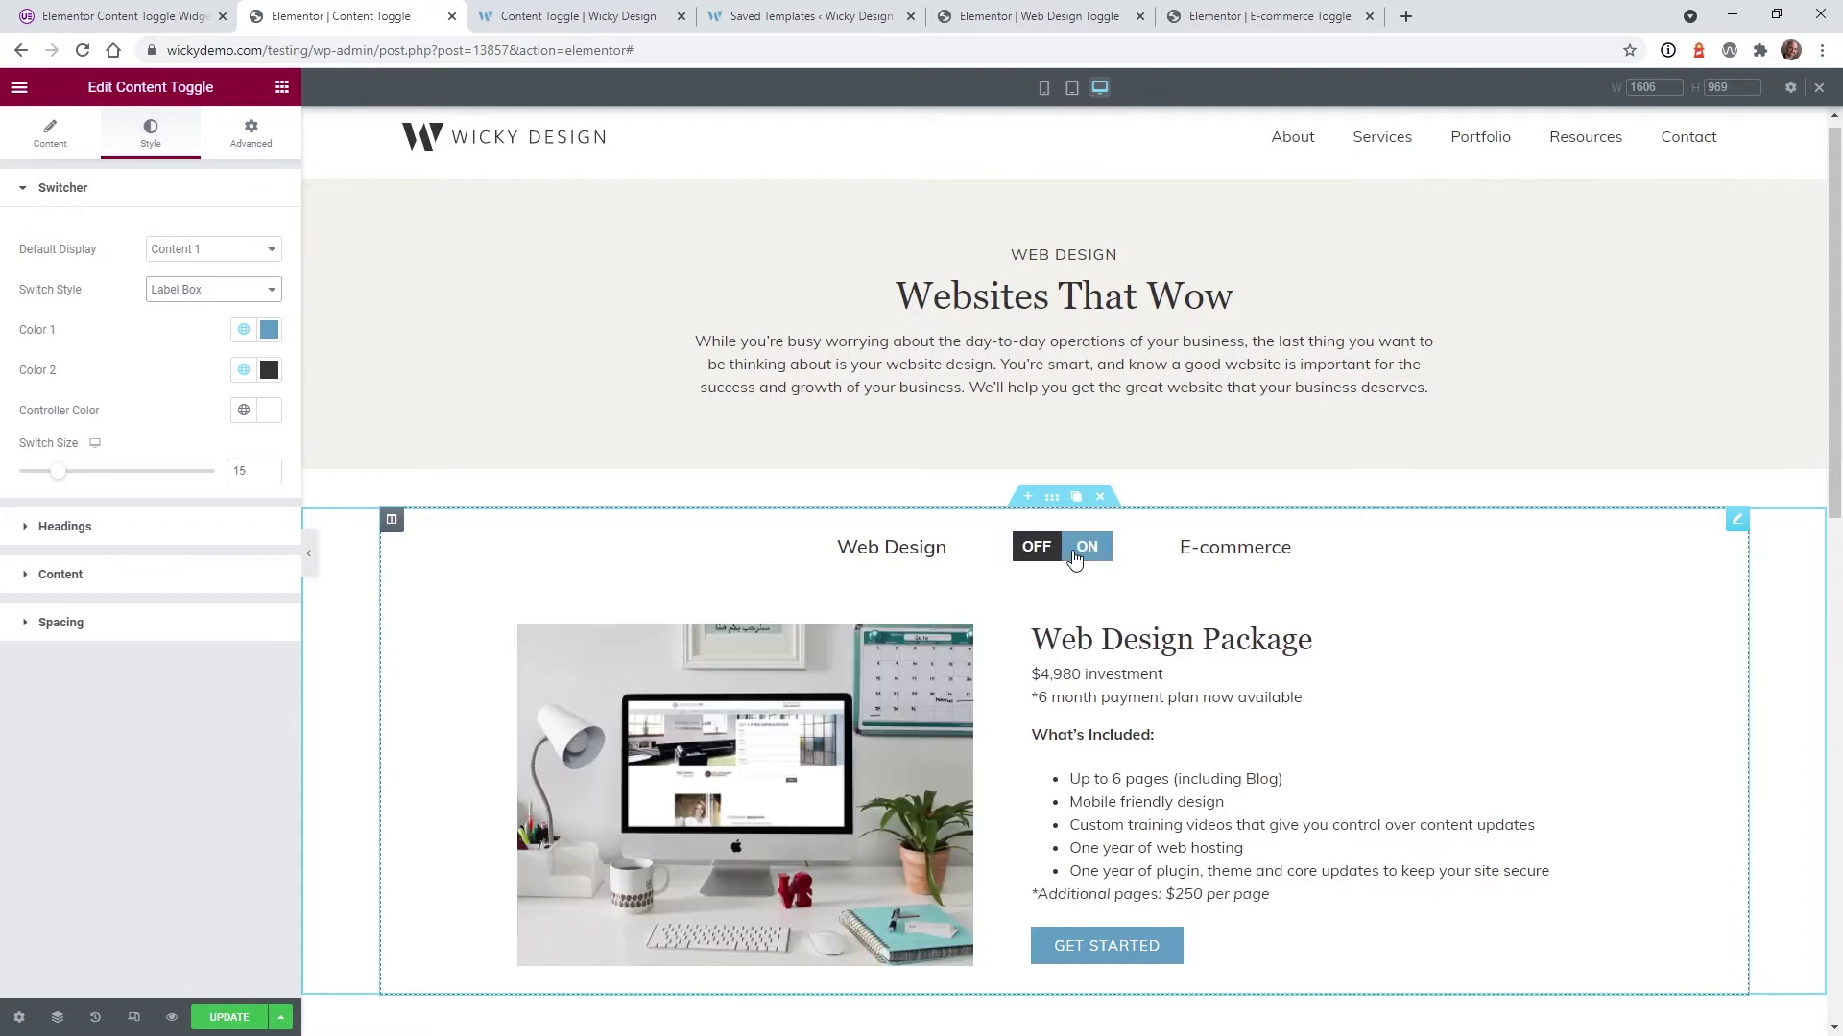
{"action": "left_click", "coordinate": [1058, 551]}
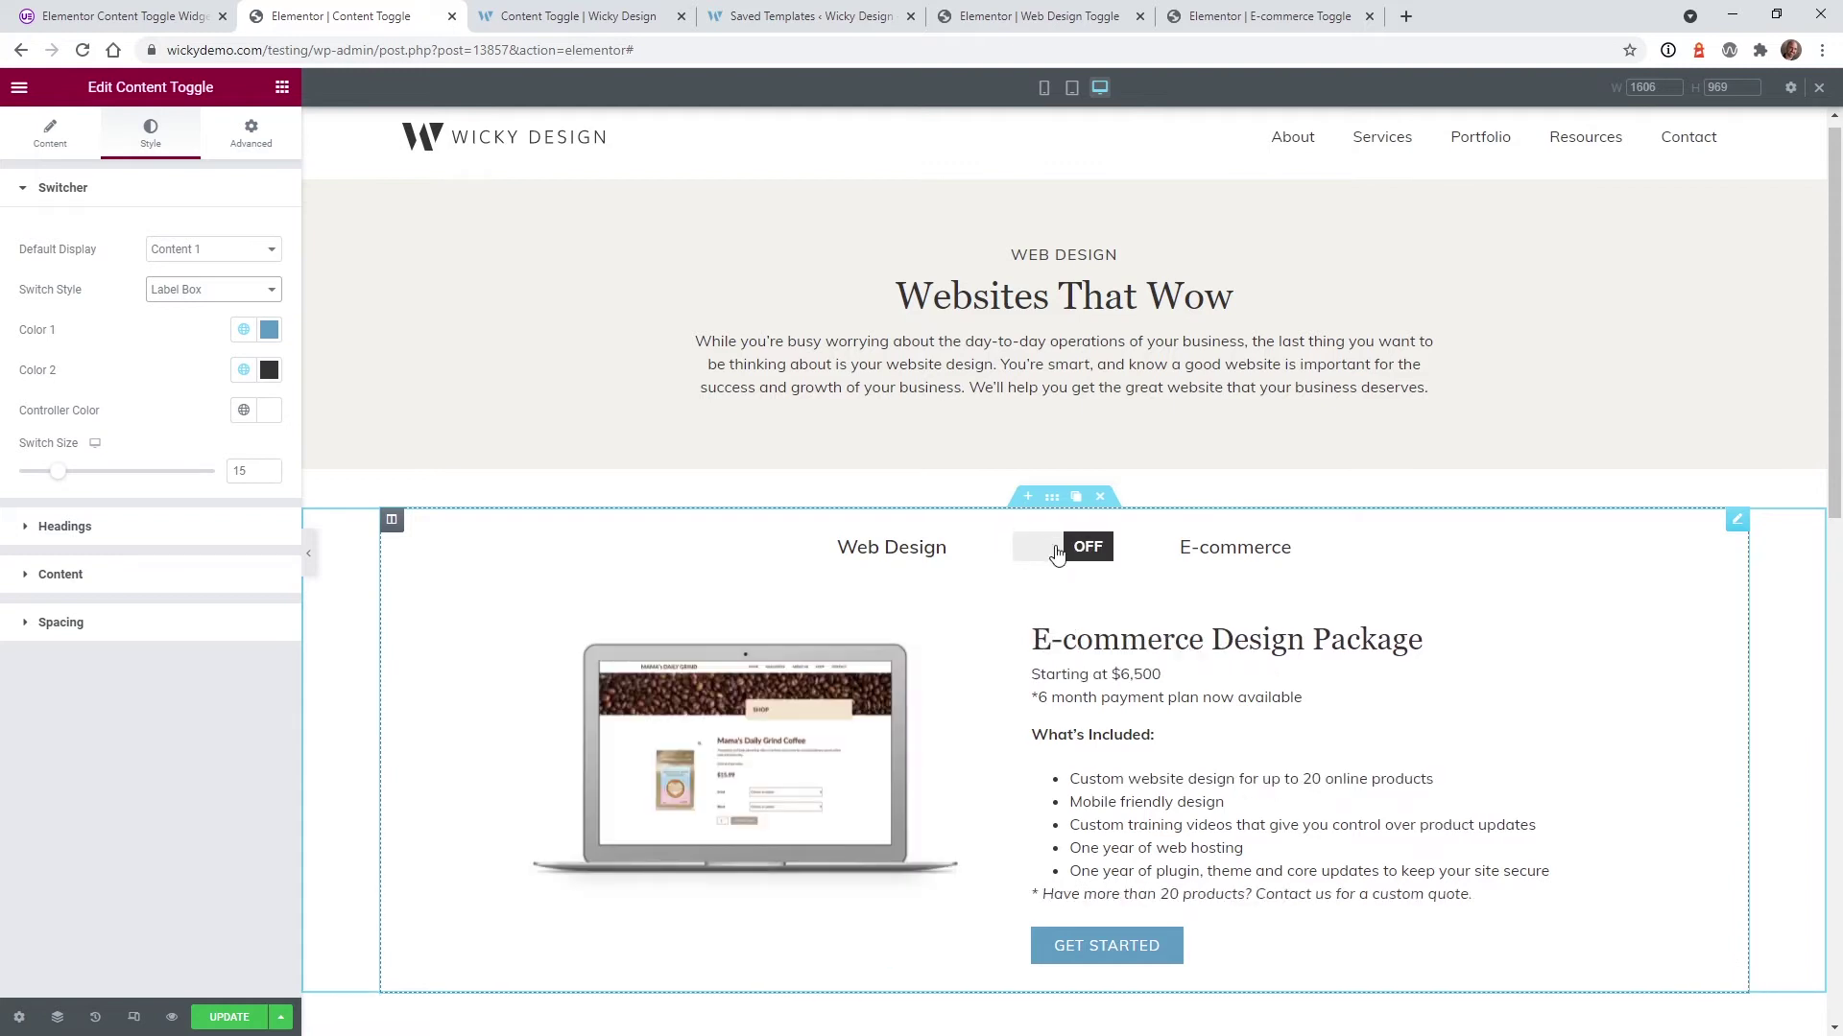
{"action": "left_click", "coordinate": [1055, 555]}
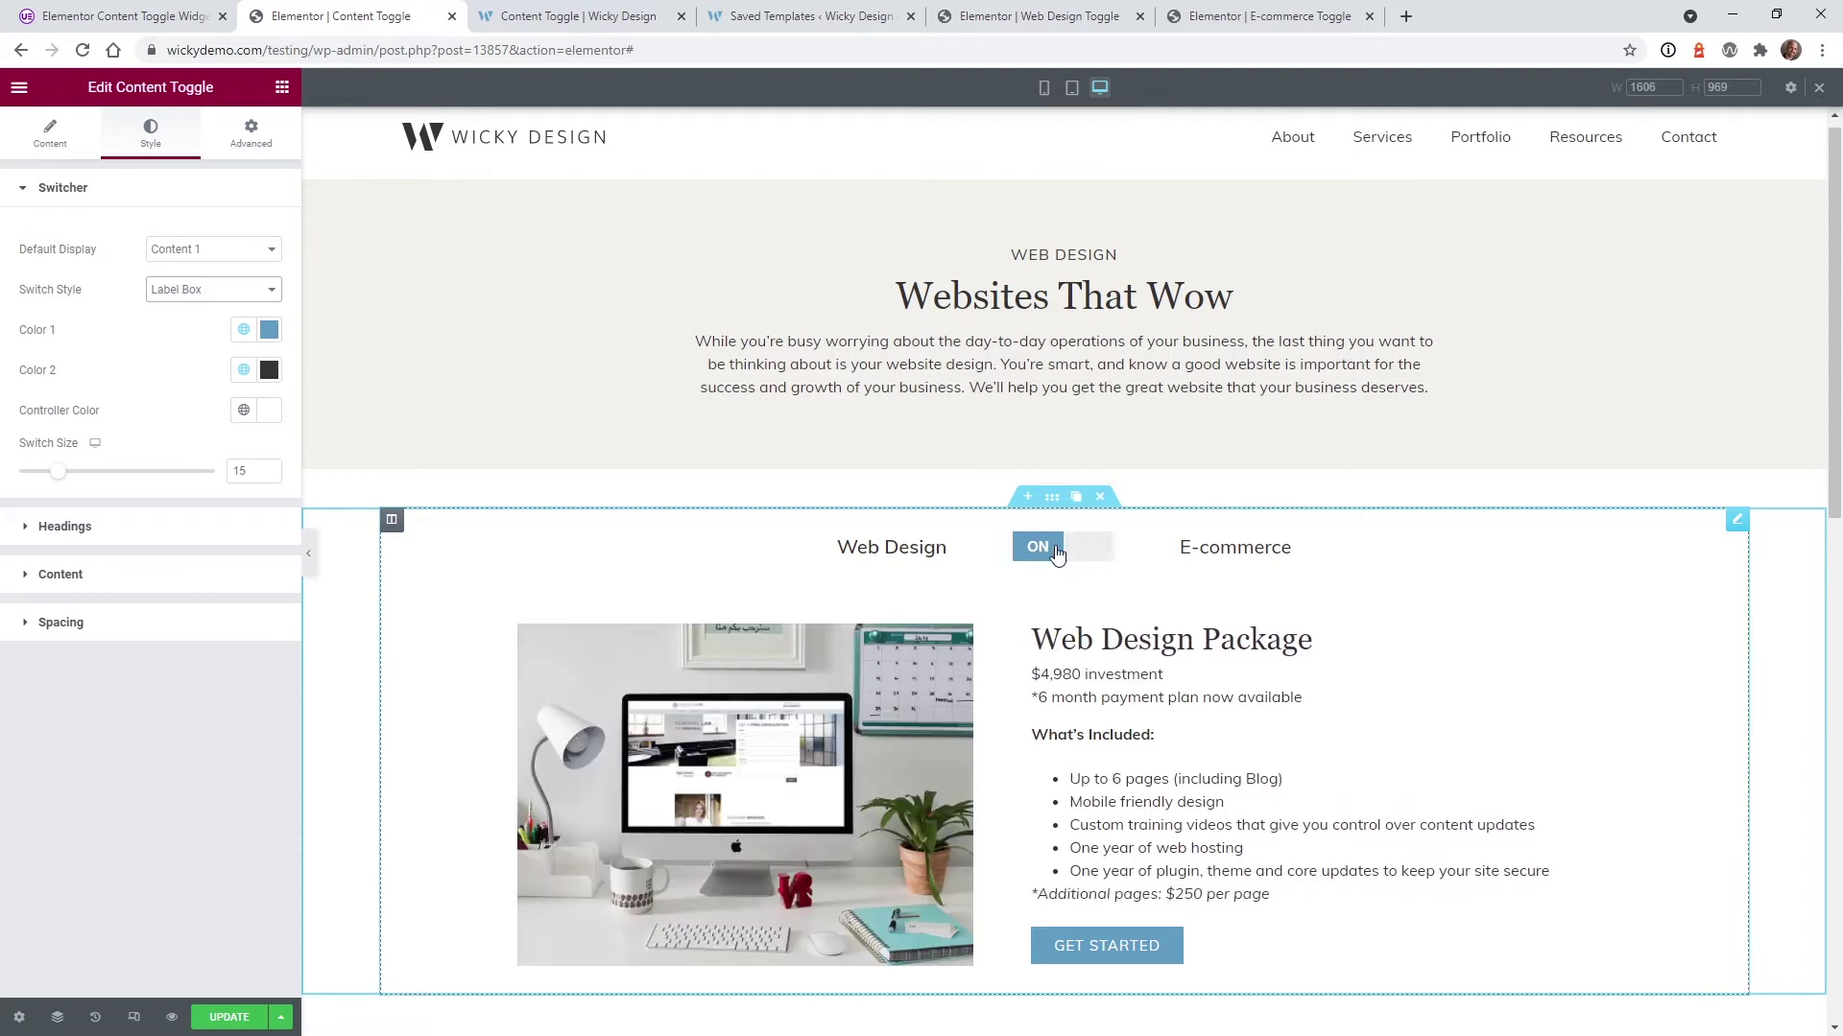
{"action": "left_click", "coordinate": [219, 291]}
{"action": "left_click", "coordinate": [213, 310]}
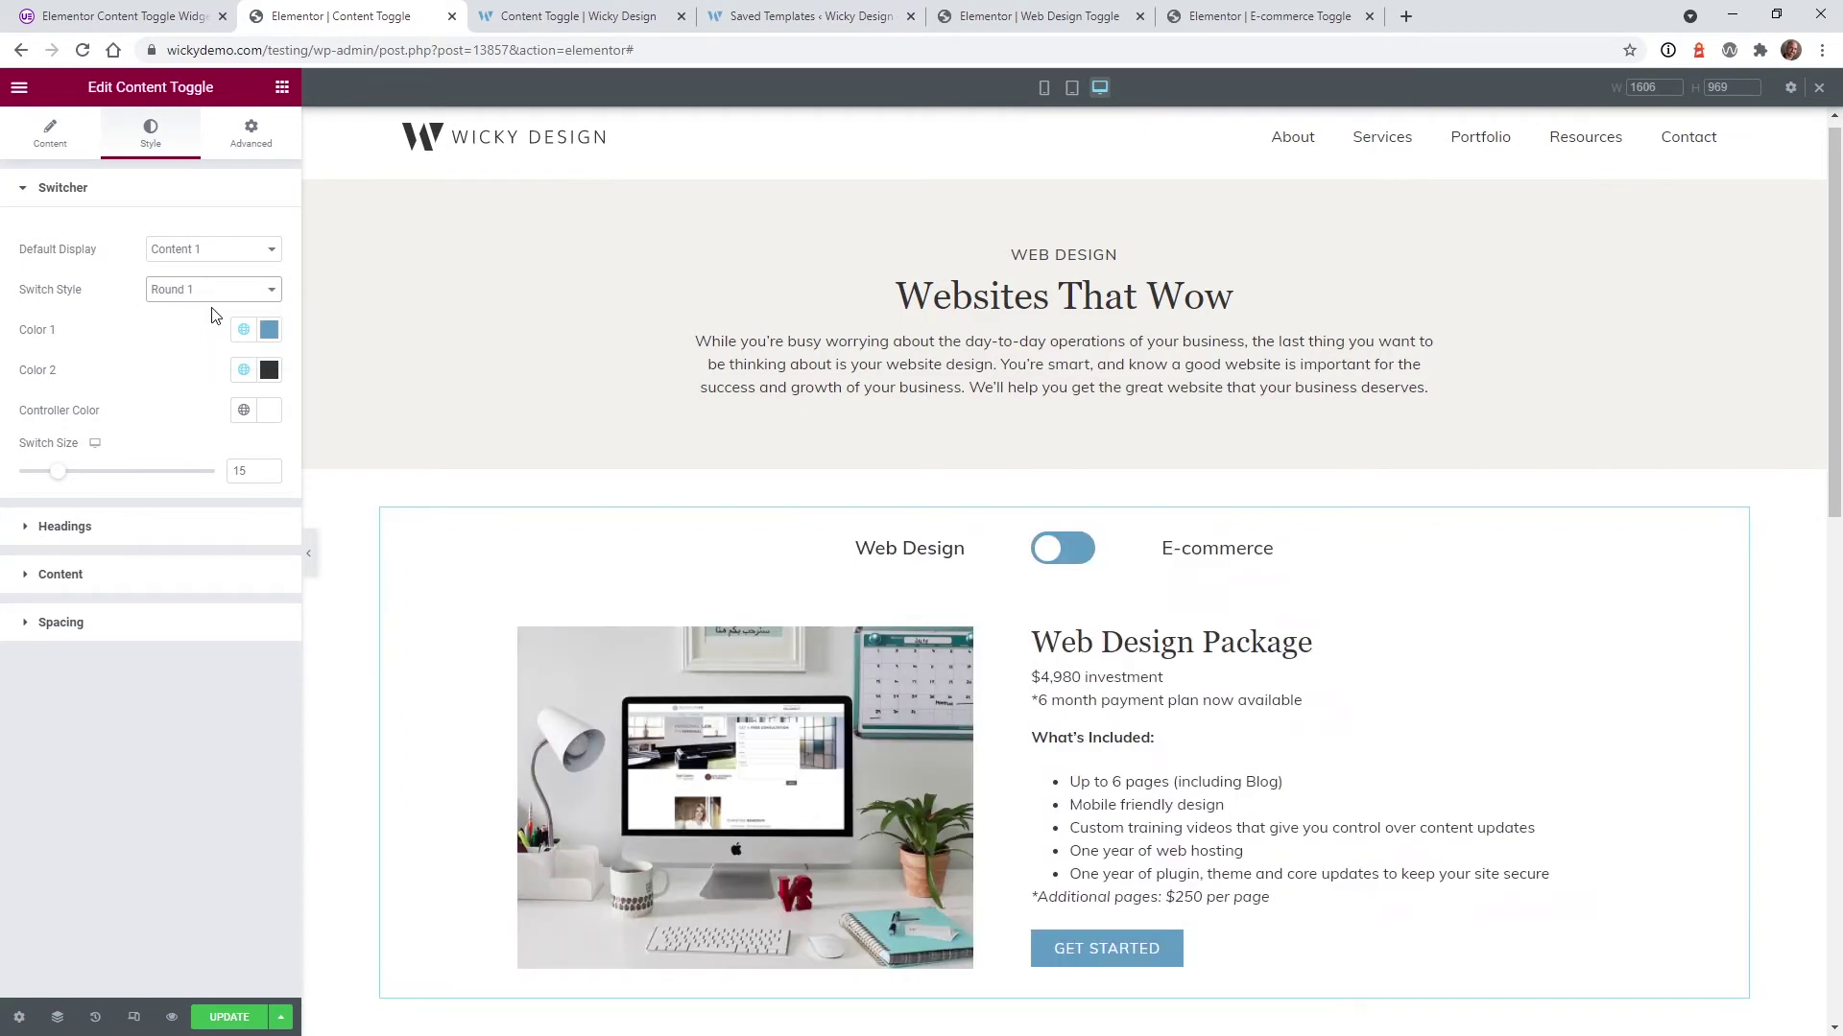
Try a magenta custom colour for the switcher's Color 1, and restore the global Primary colour.
{"action": "left_click", "coordinate": [268, 331]}
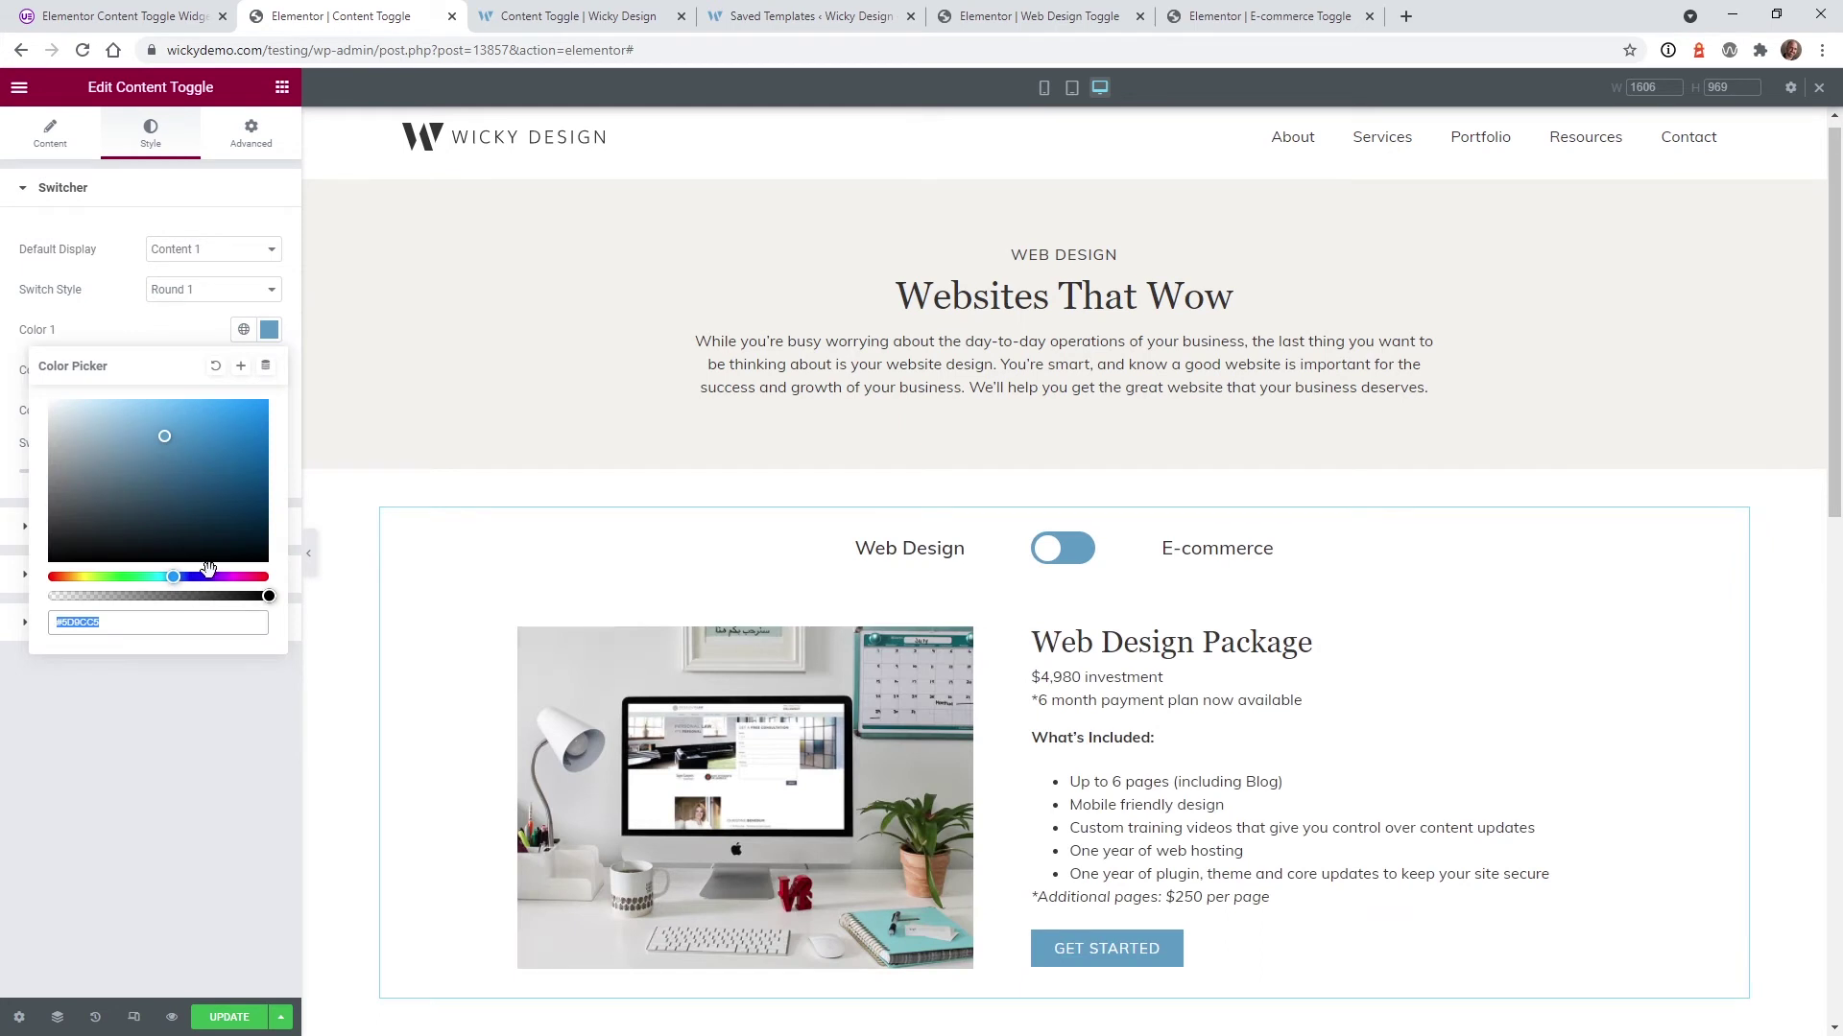
{"action": "left_click", "coordinate": [239, 576]}
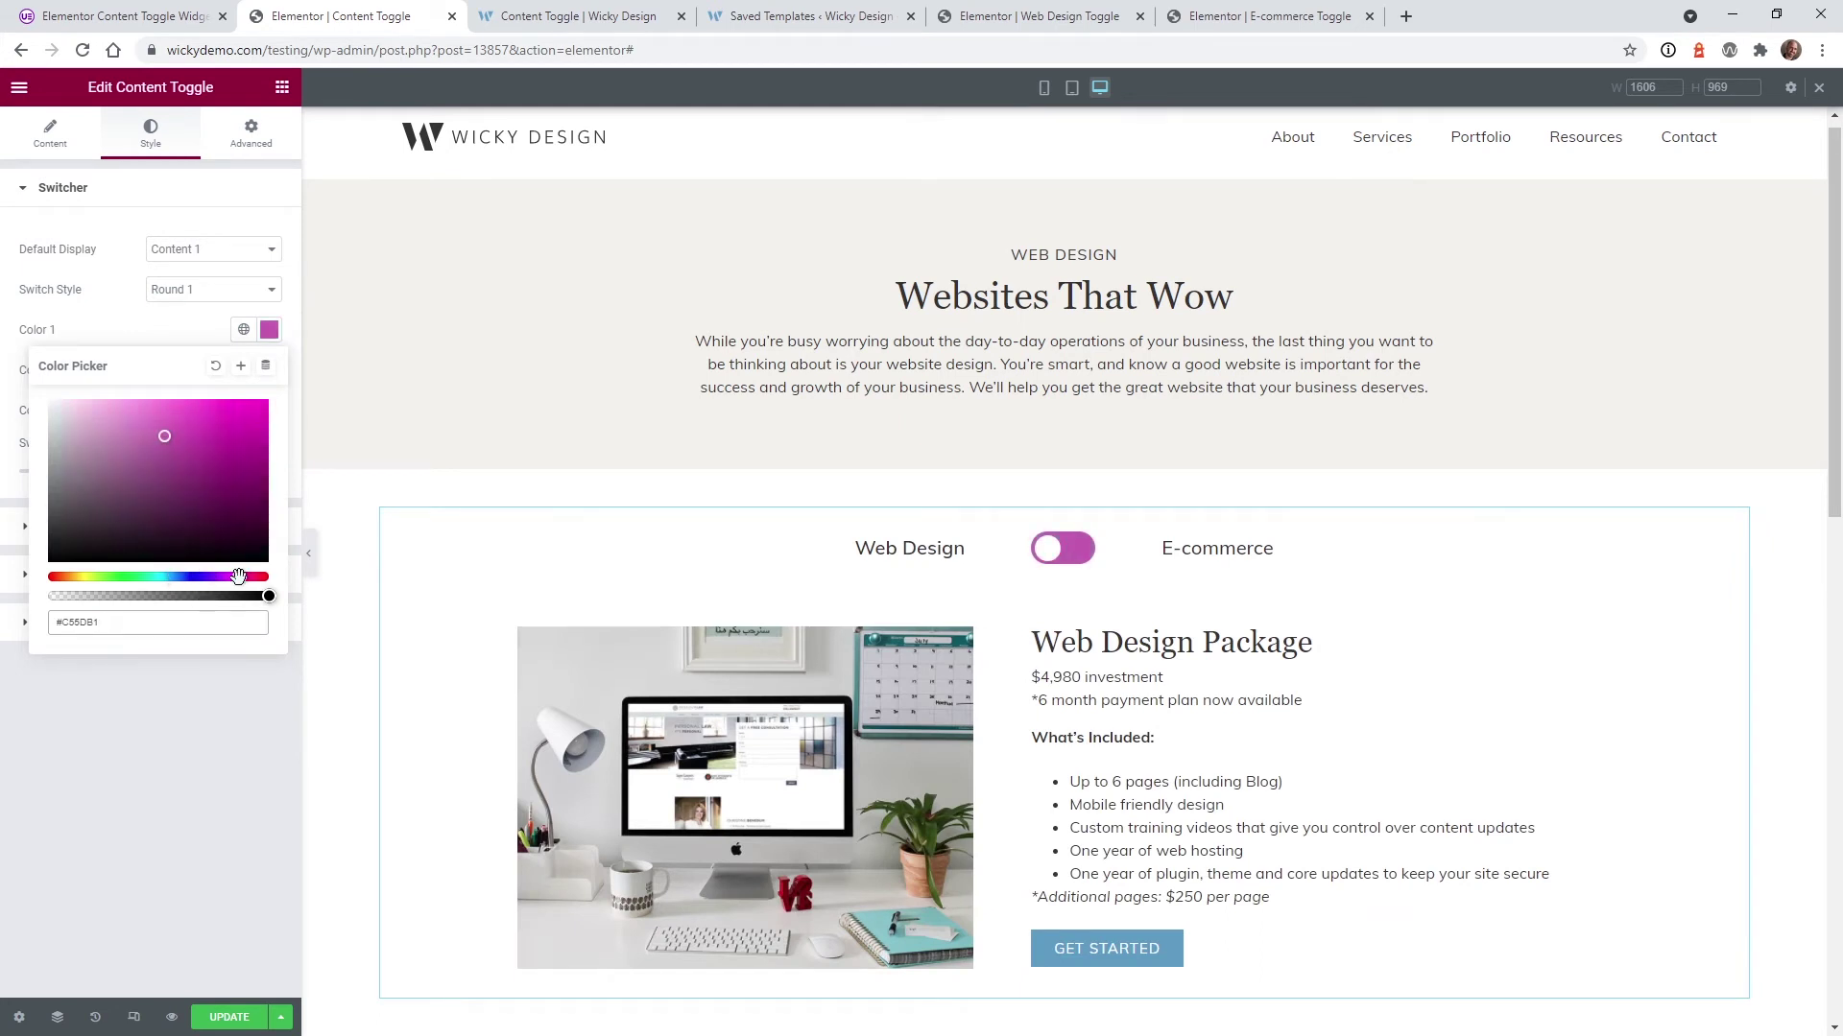
{"action": "left_click", "coordinate": [243, 329]}
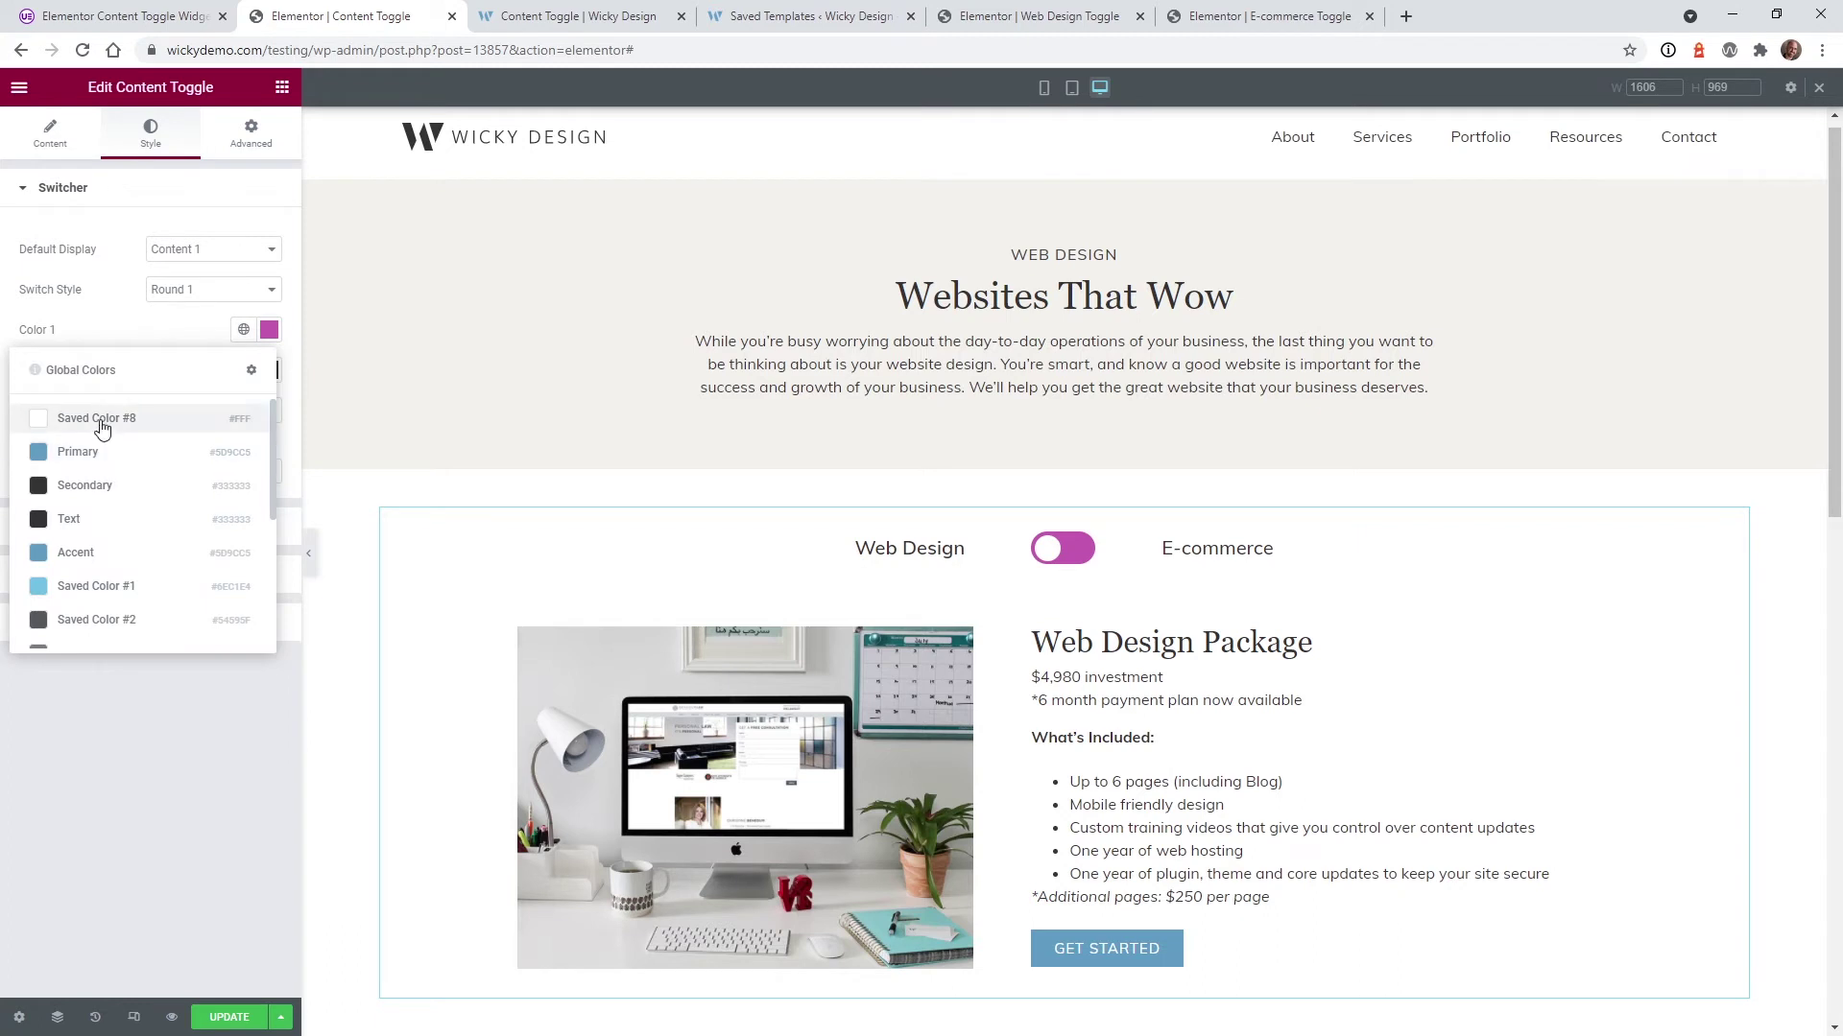
{"action": "left_click", "coordinate": [105, 464]}
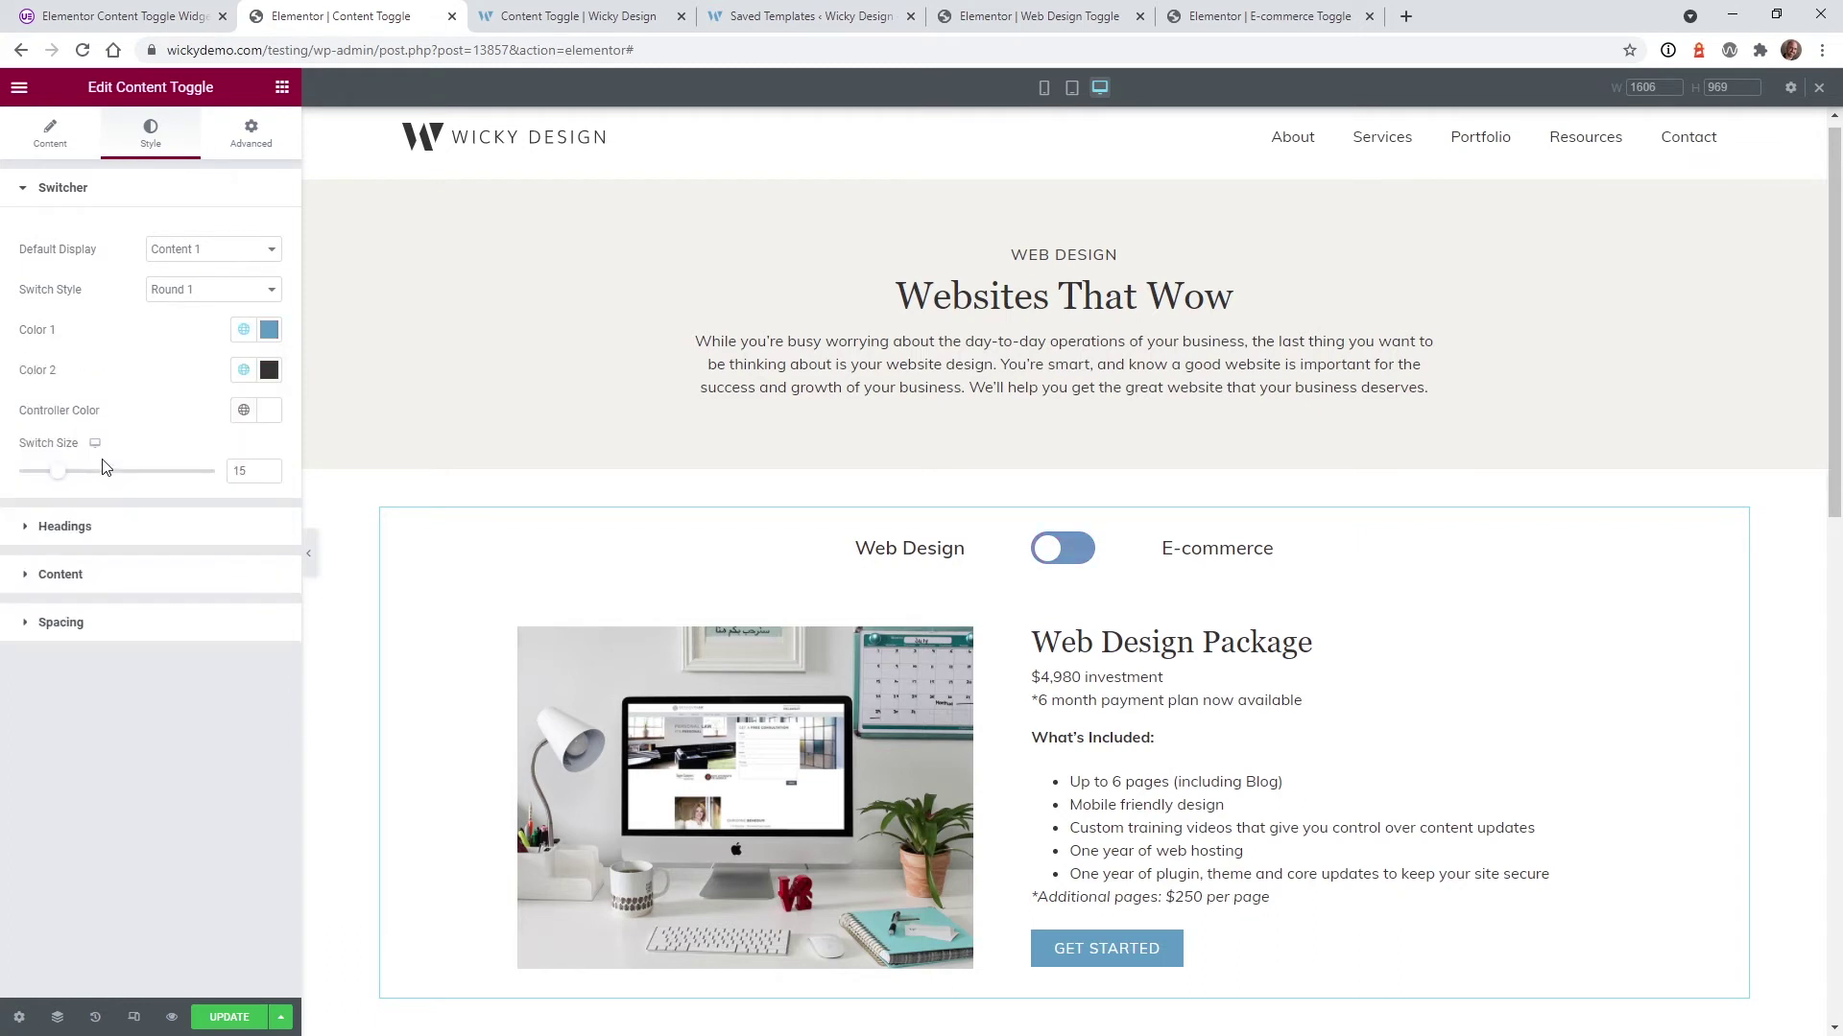
Inspect the switcher's Color 2 in the colour picker, and flip the switch repeatedly to compare both state colours.
{"action": "left_click", "coordinate": [270, 380]}
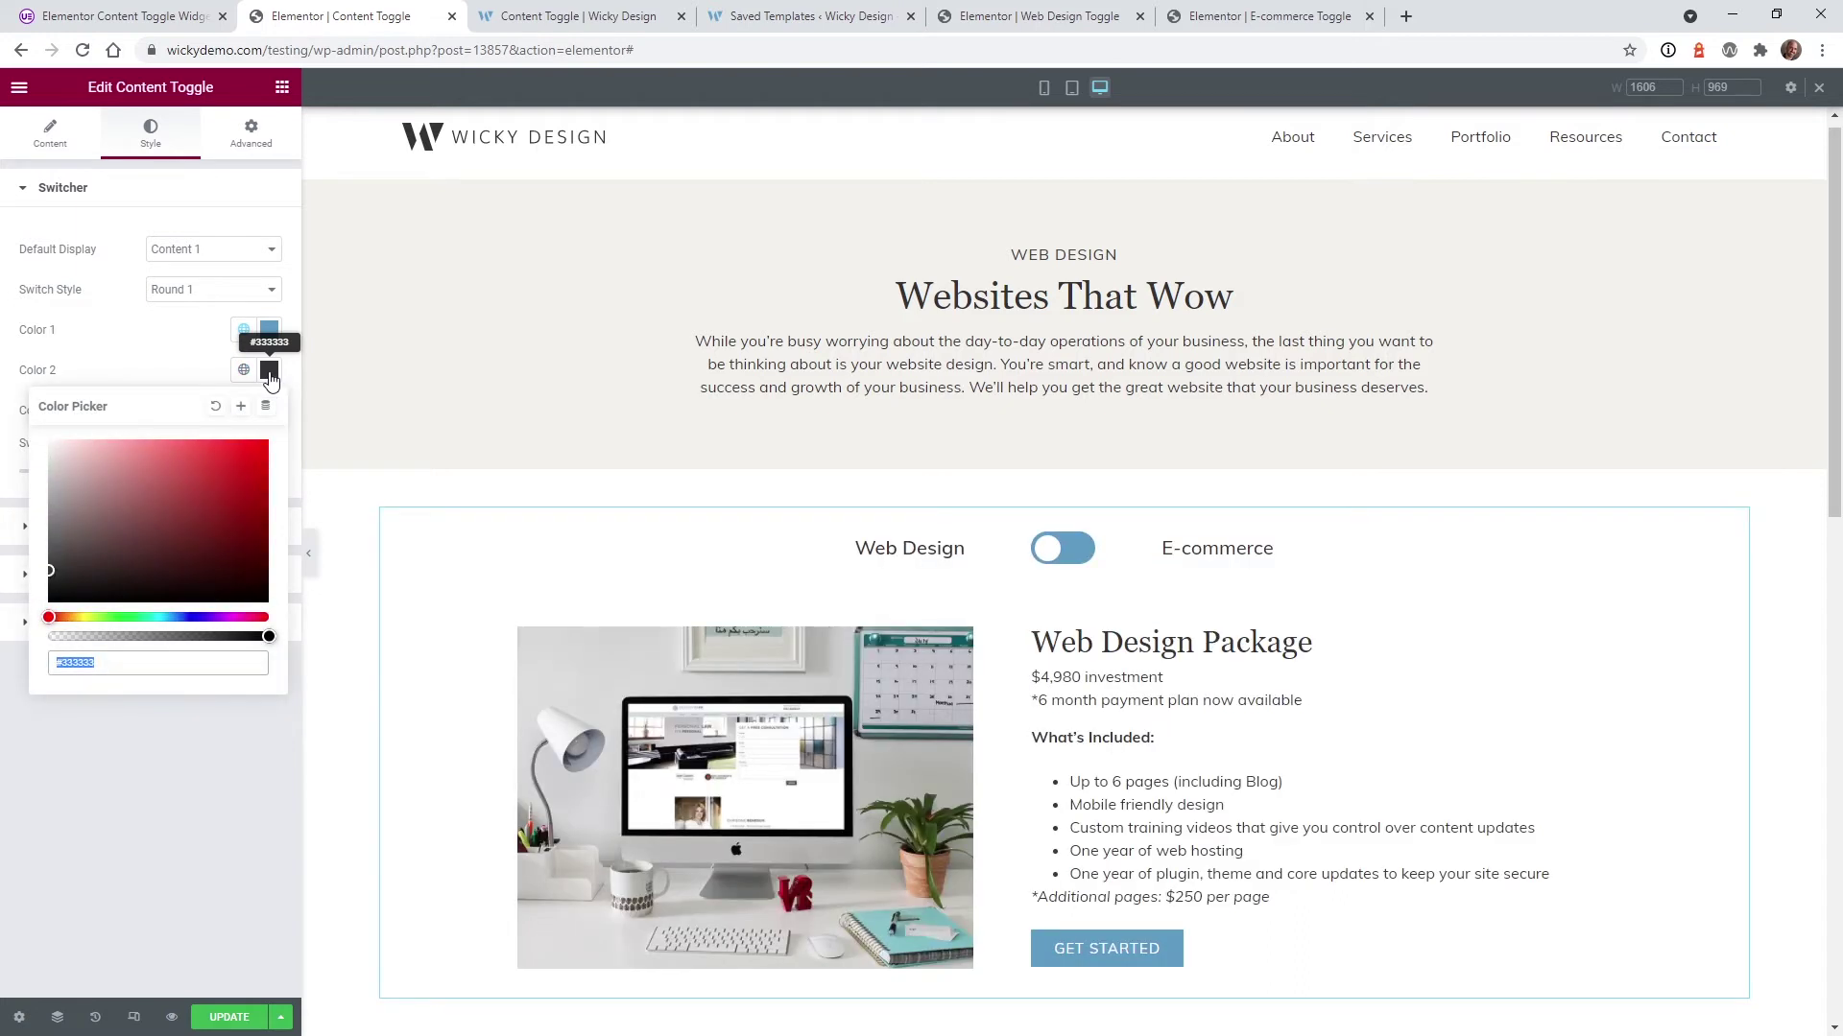
{"action": "left_click", "coordinate": [1058, 555]}
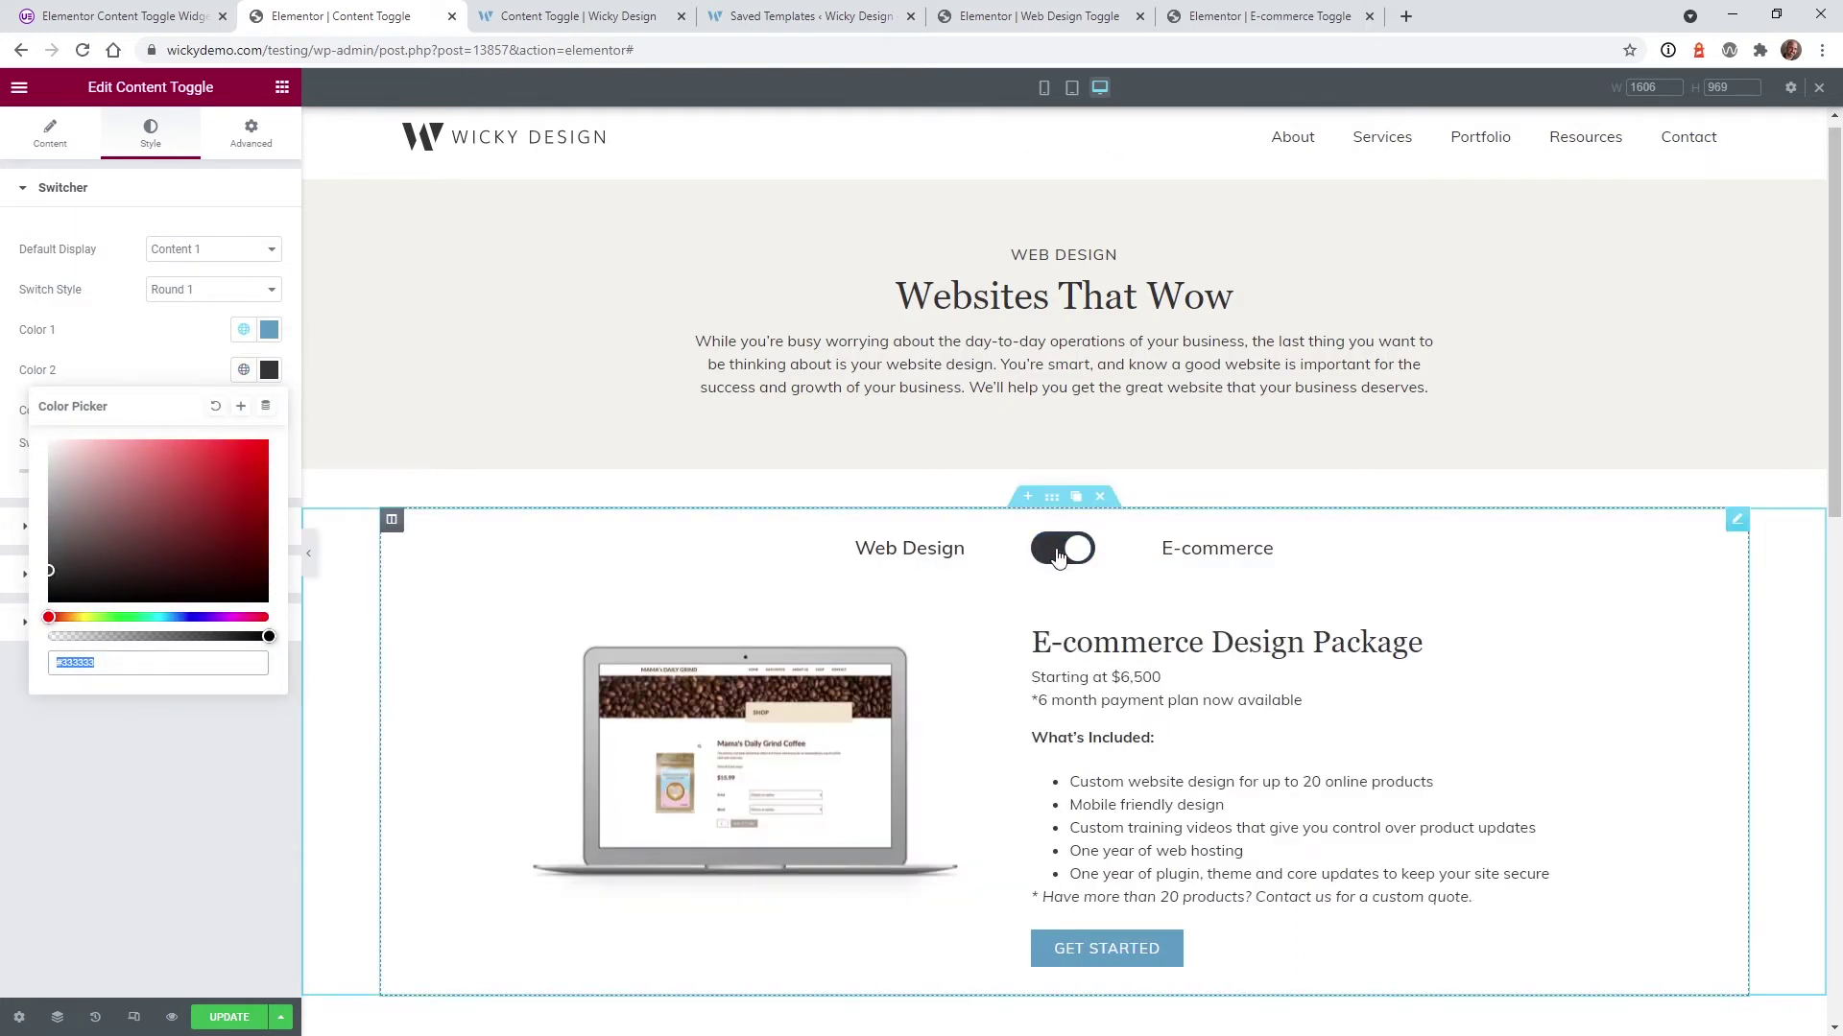
{"action": "left_click", "coordinate": [217, 750]}
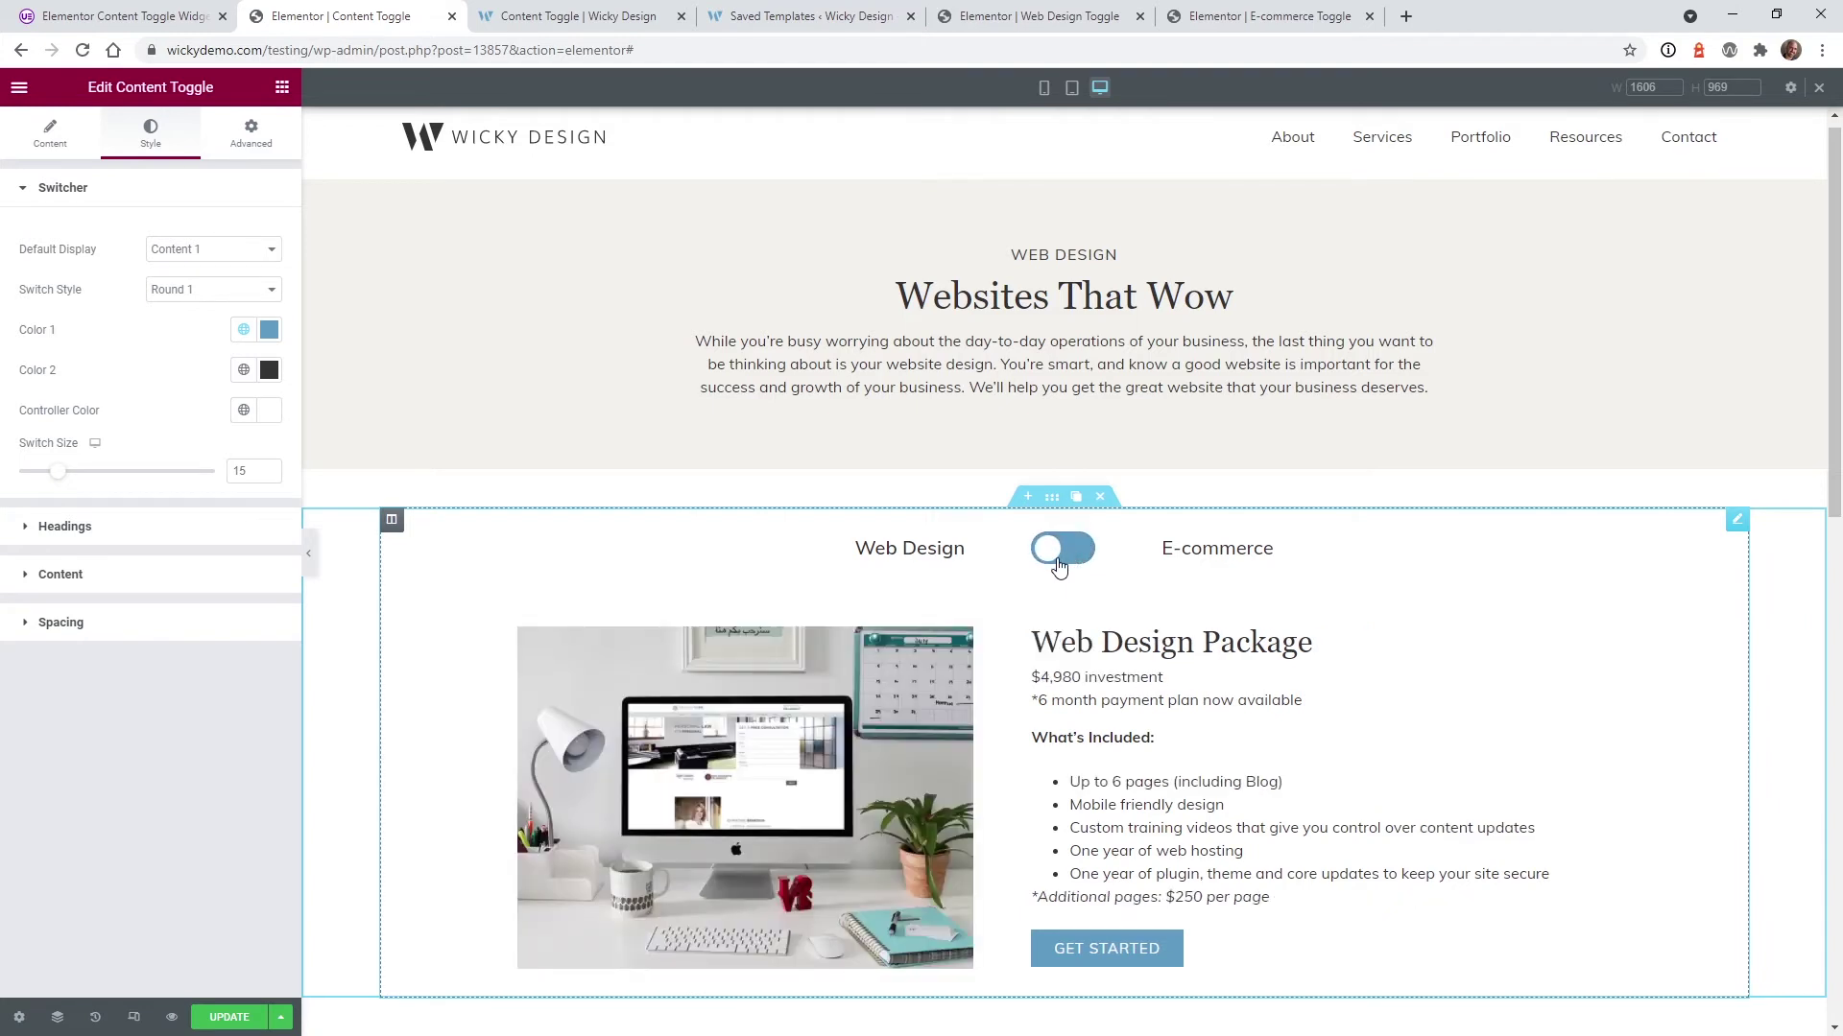
{"action": "left_click", "coordinate": [1057, 567]}
{"action": "left_click", "coordinate": [1058, 567]}
{"action": "left_click", "coordinate": [1066, 561]}
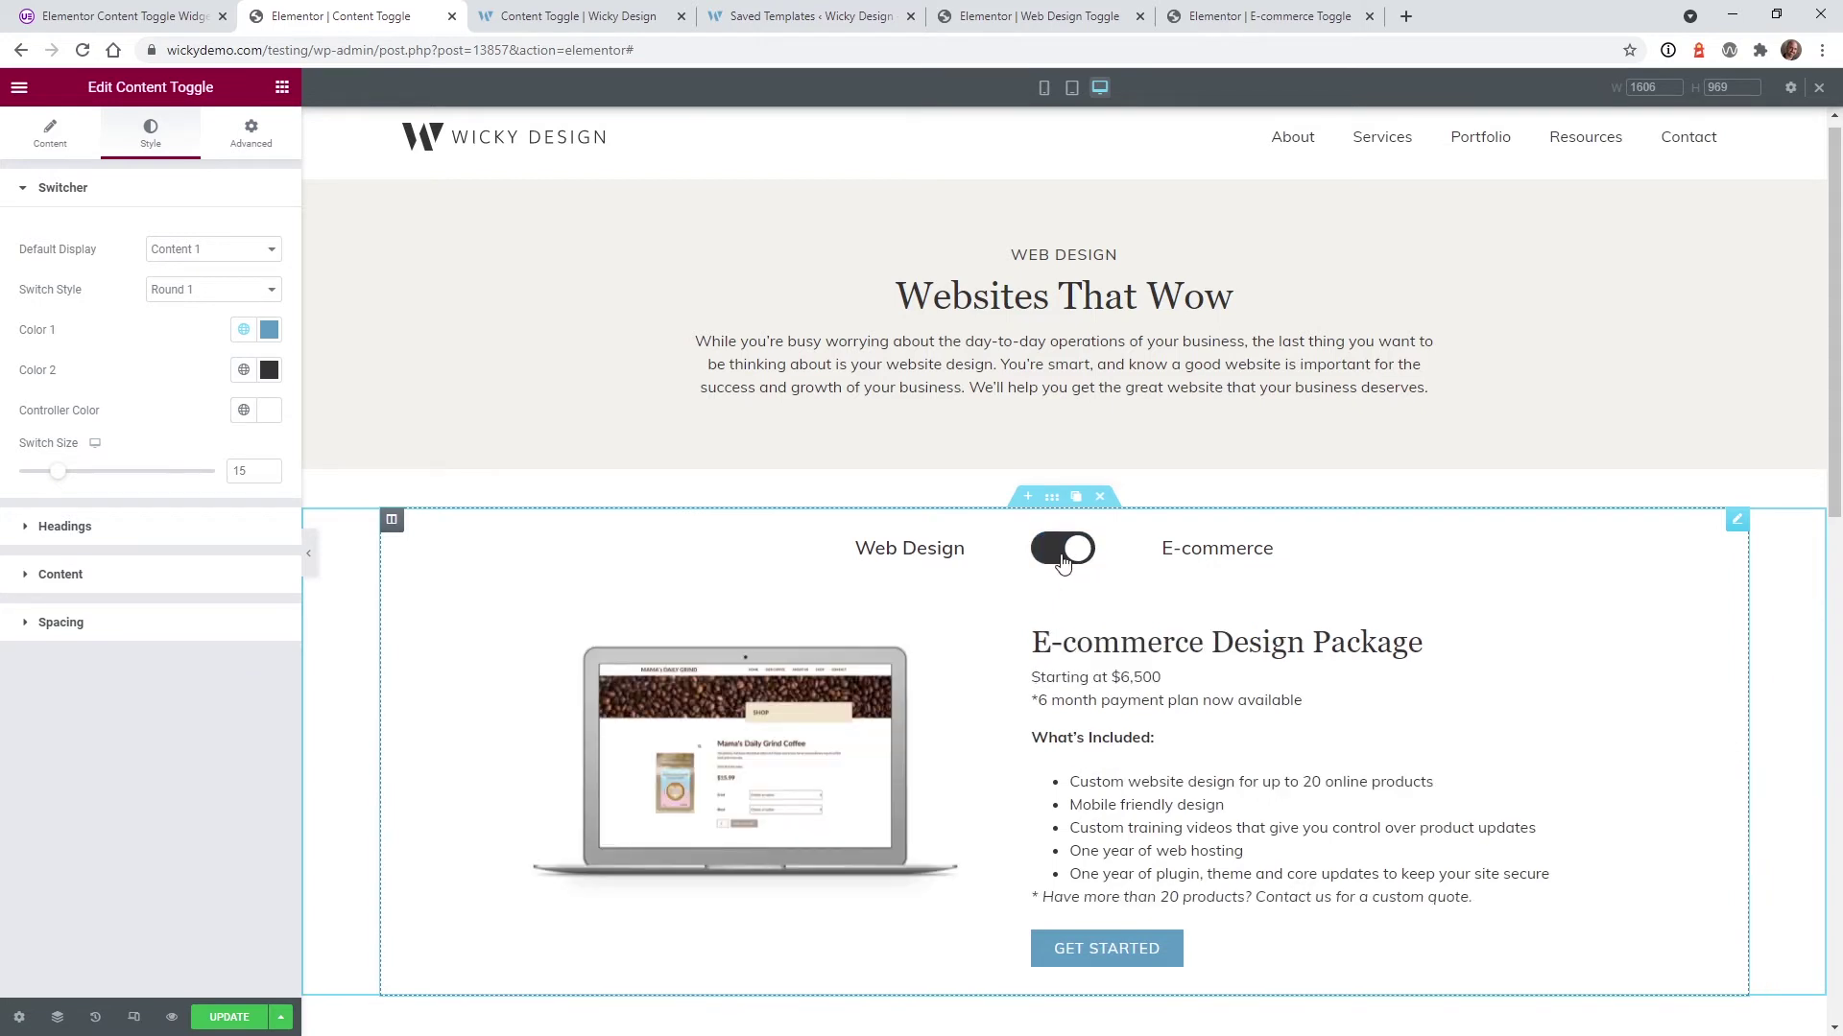
{"action": "left_click", "coordinate": [1060, 563]}
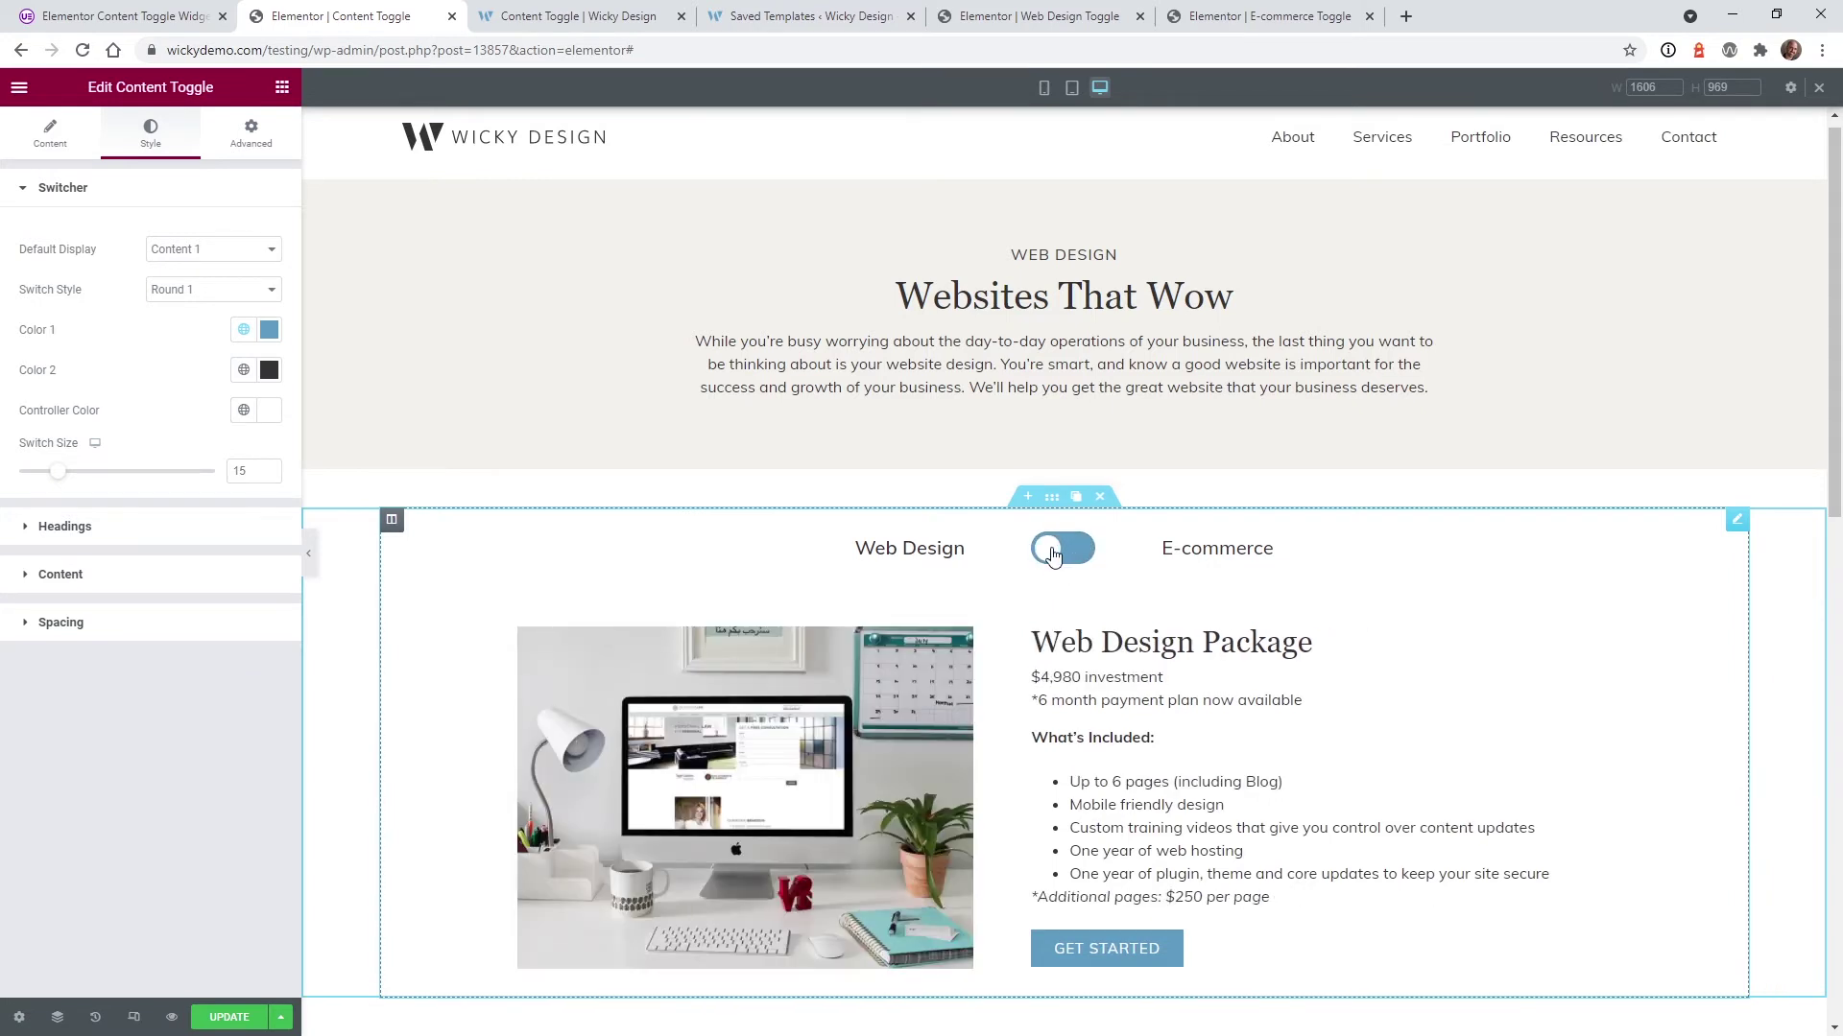
Reduce the switcher's Switch Size to 12.
{"action": "mouse_move", "coordinate": [57, 473]}
{"action": "left_mouse_down"}
{"action": "mouse_move", "coordinate": [186, 487]}
{"action": "mouse_move", "coordinate": [37, 473]}
{"action": "left_mouse_up"}
Try a 64 px font size for Heading 1, and reset its typography to the defaults.
{"action": "left_click", "coordinate": [82, 519]}
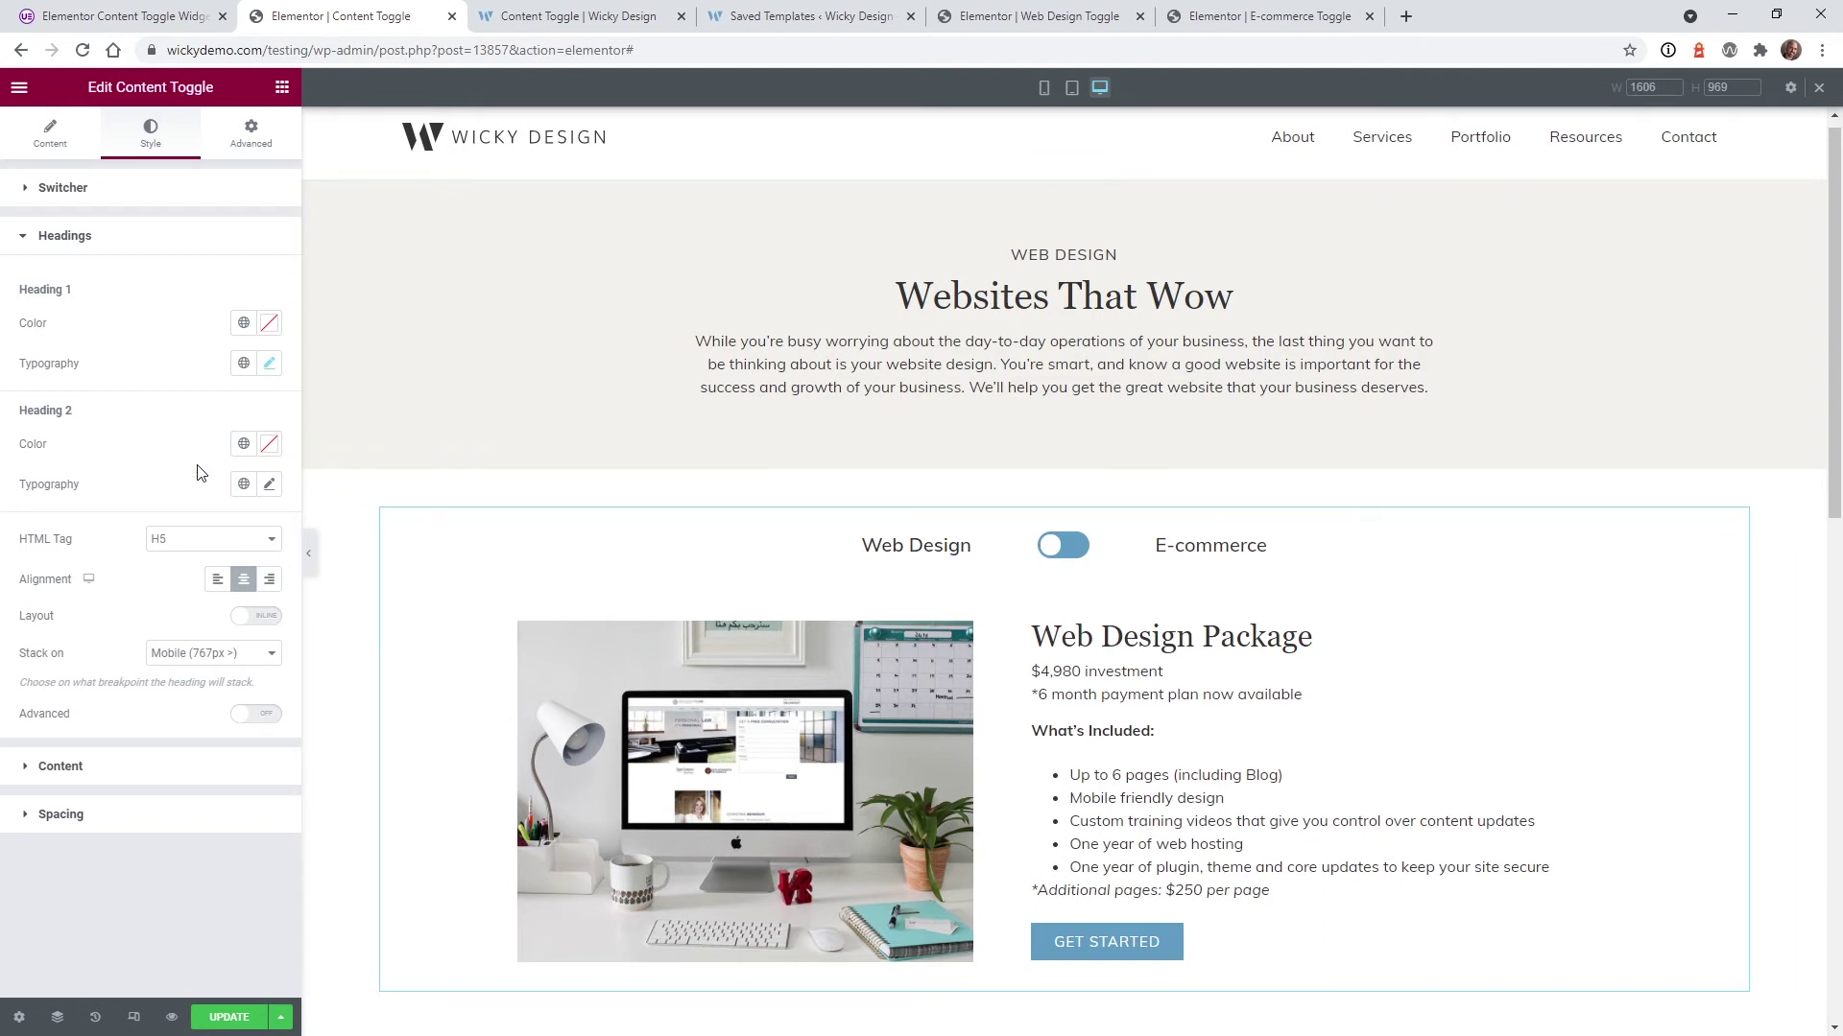
{"action": "left_click", "coordinate": [270, 364]}
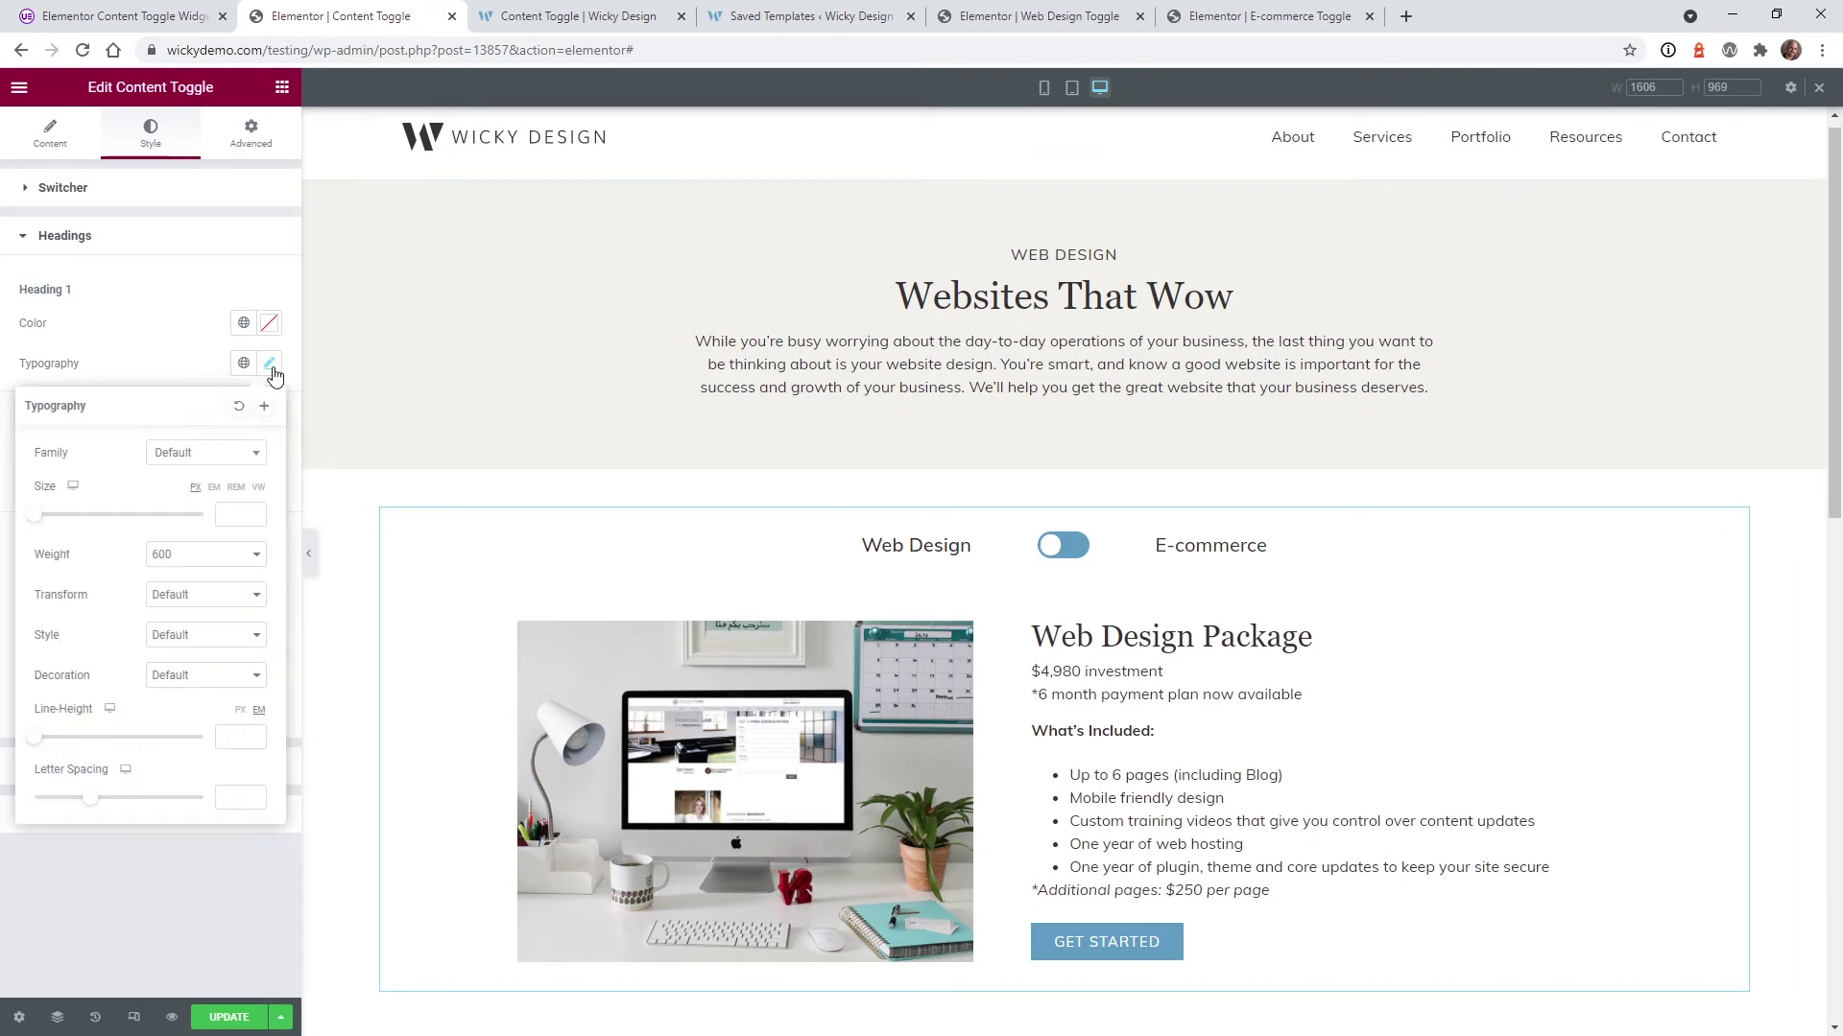
{"action": "left_click_drag", "start_coordinate": [34, 520], "coordinate": [88, 518]}
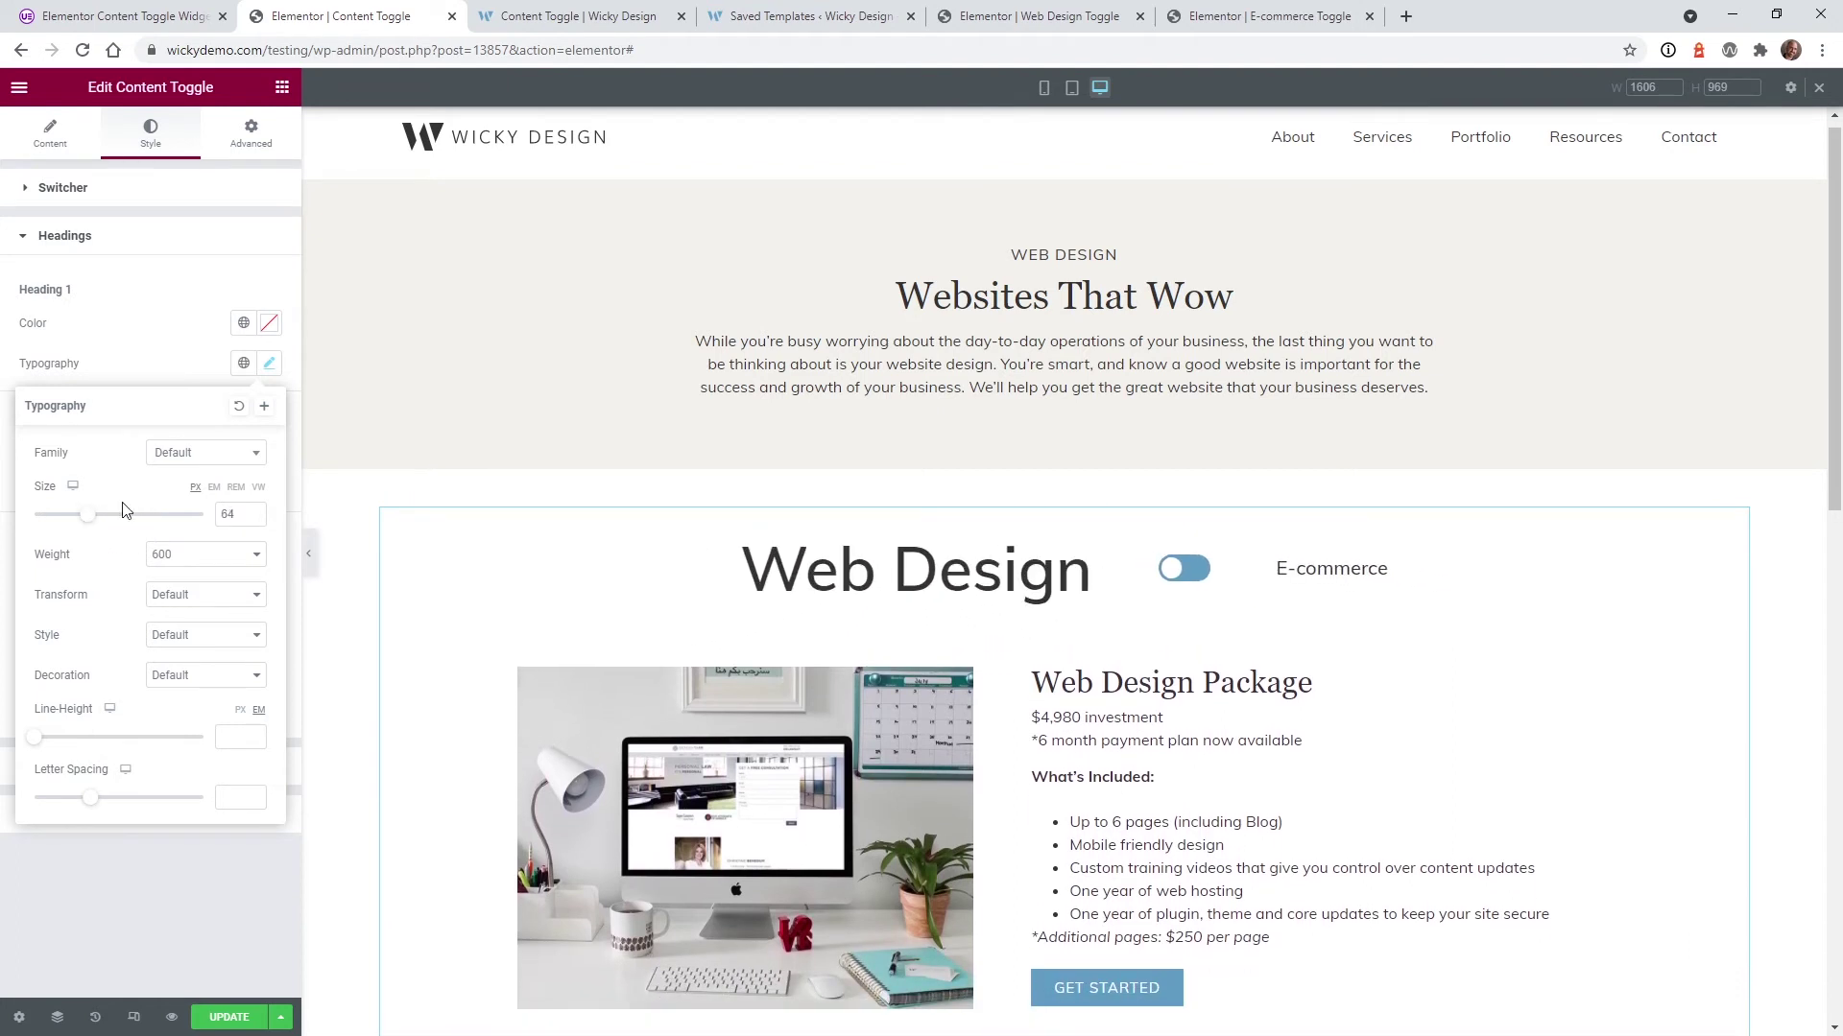
{"action": "left_click", "coordinate": [240, 406]}
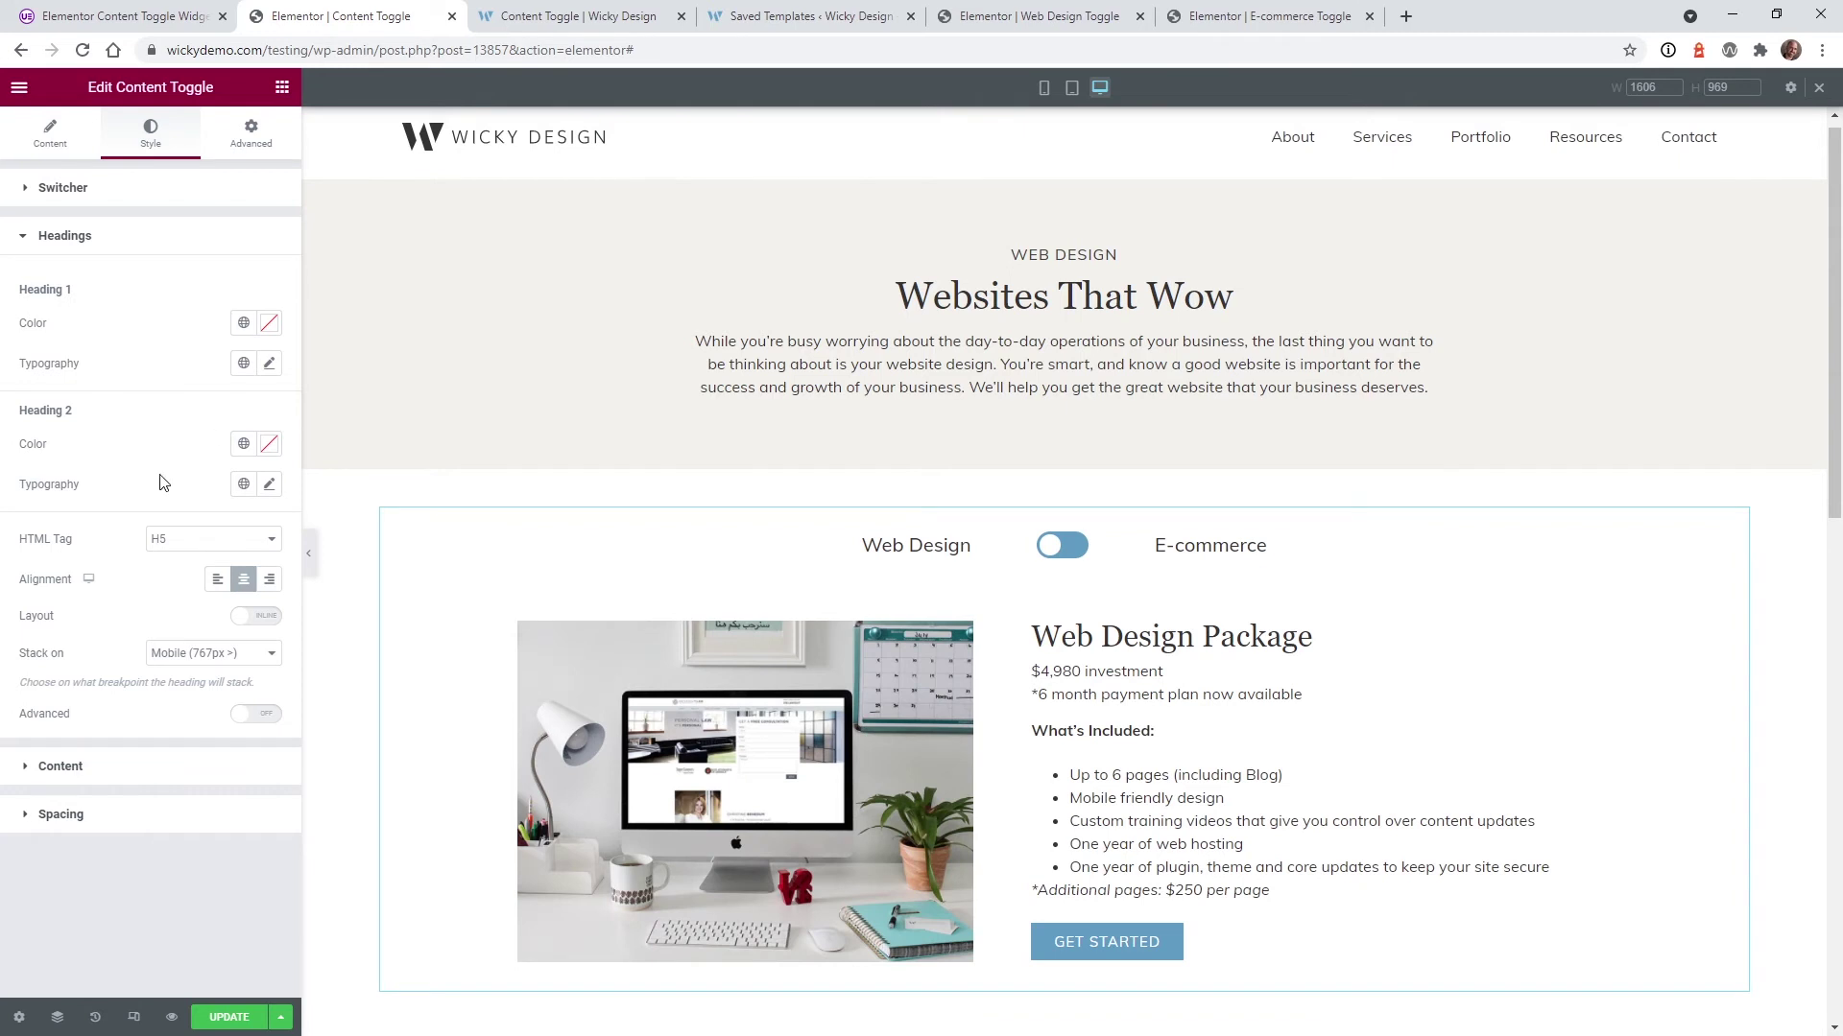
Try the H1 and H2 HTML tags for the toggle headings, and settle on H3.
{"action": "left_click", "coordinate": [212, 541]}
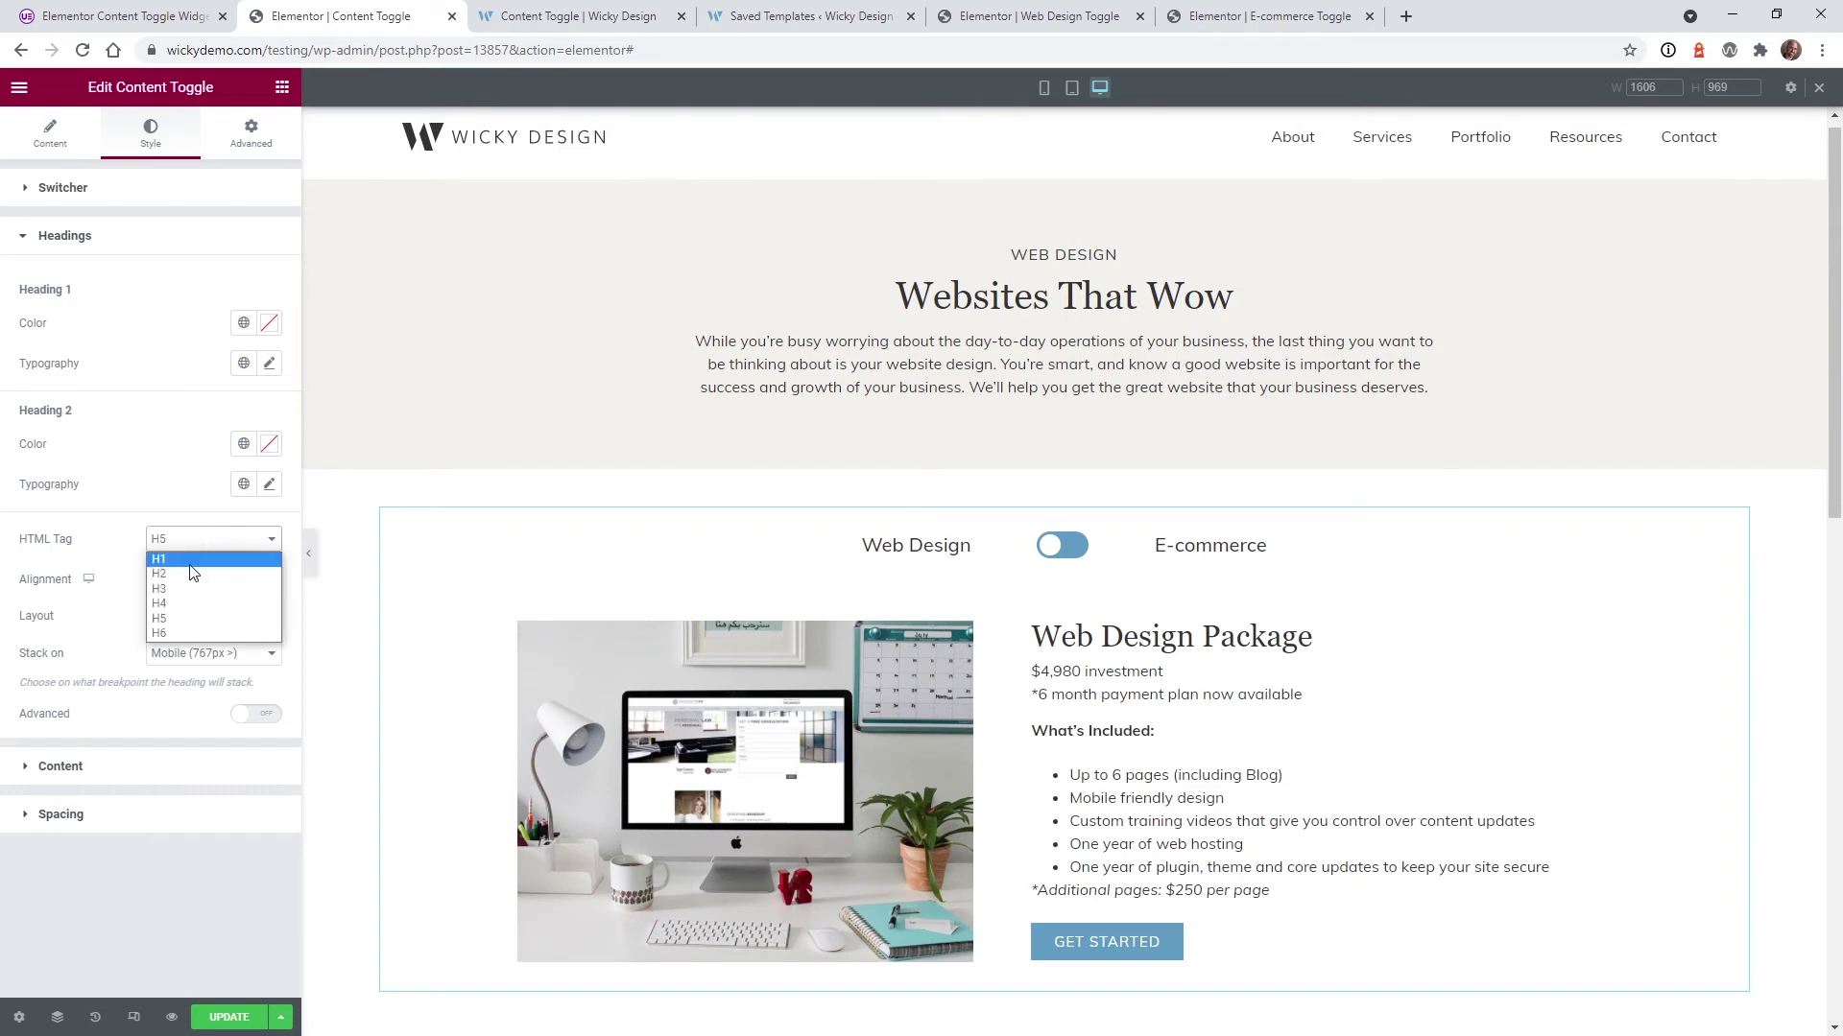
{"action": "left_click", "coordinate": [190, 565]}
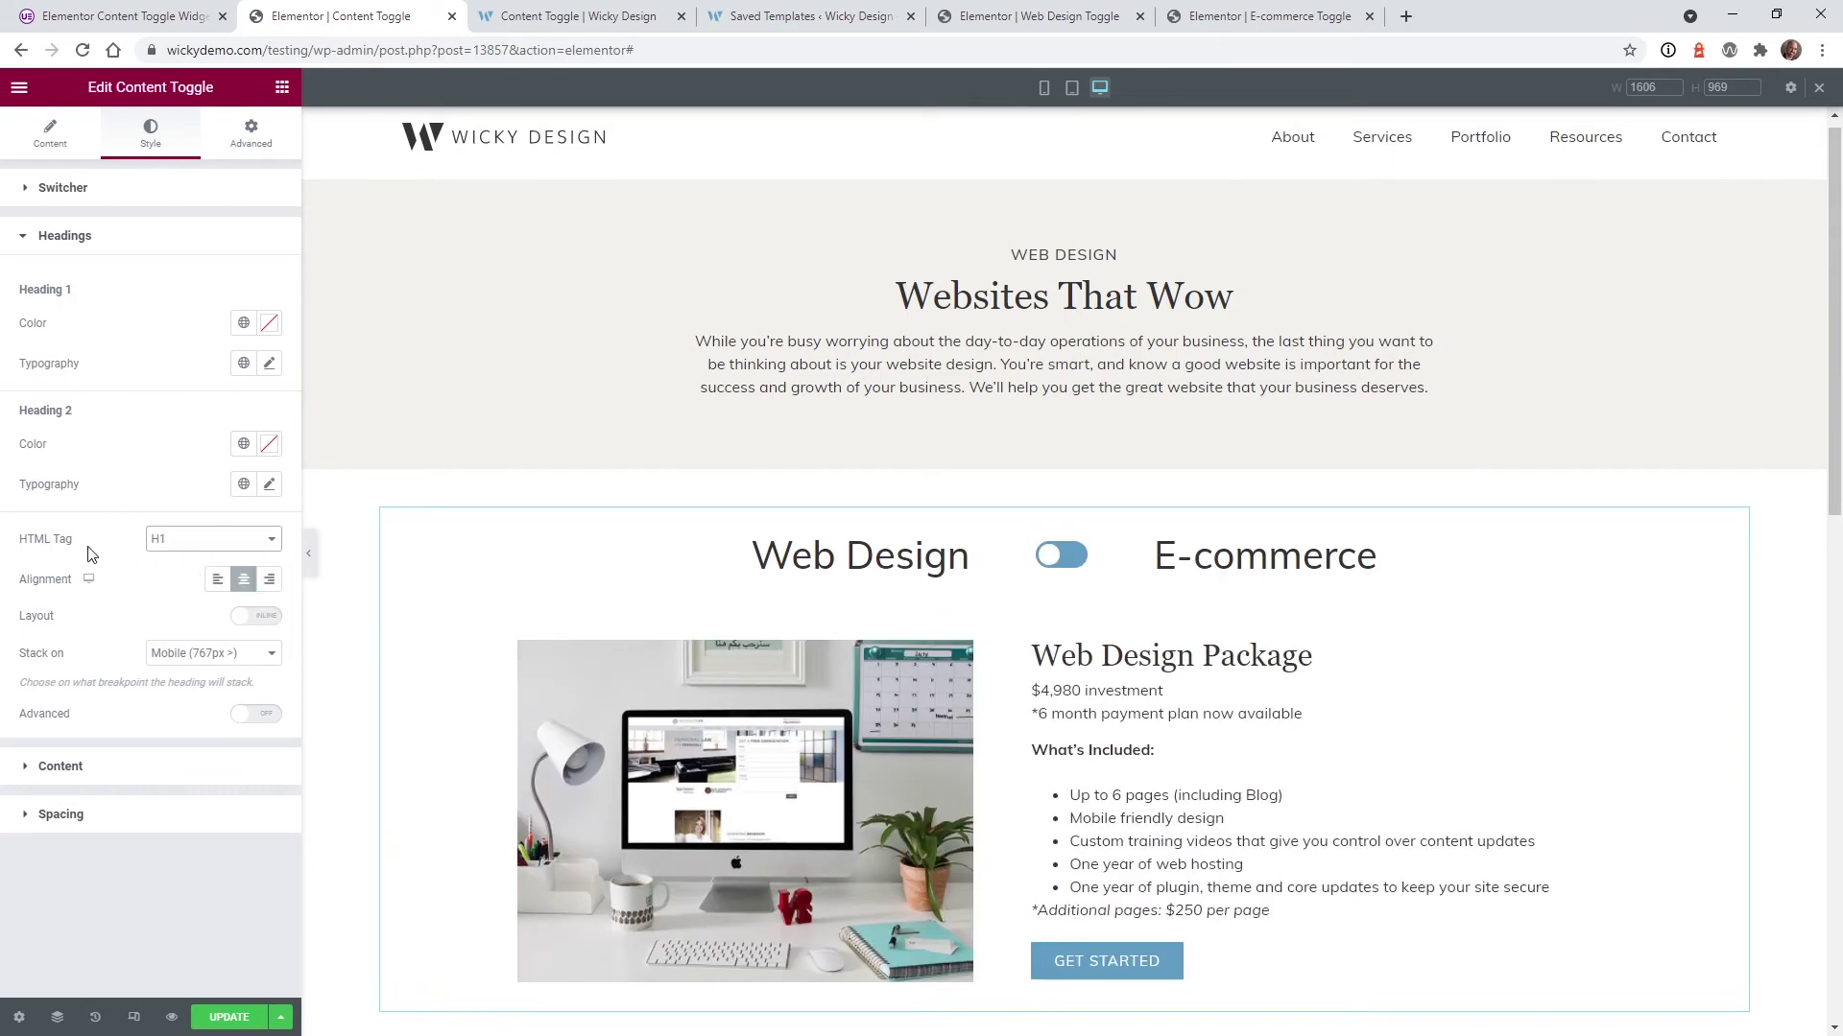
{"action": "left_click", "coordinate": [169, 545]}
{"action": "left_click", "coordinate": [177, 569]}
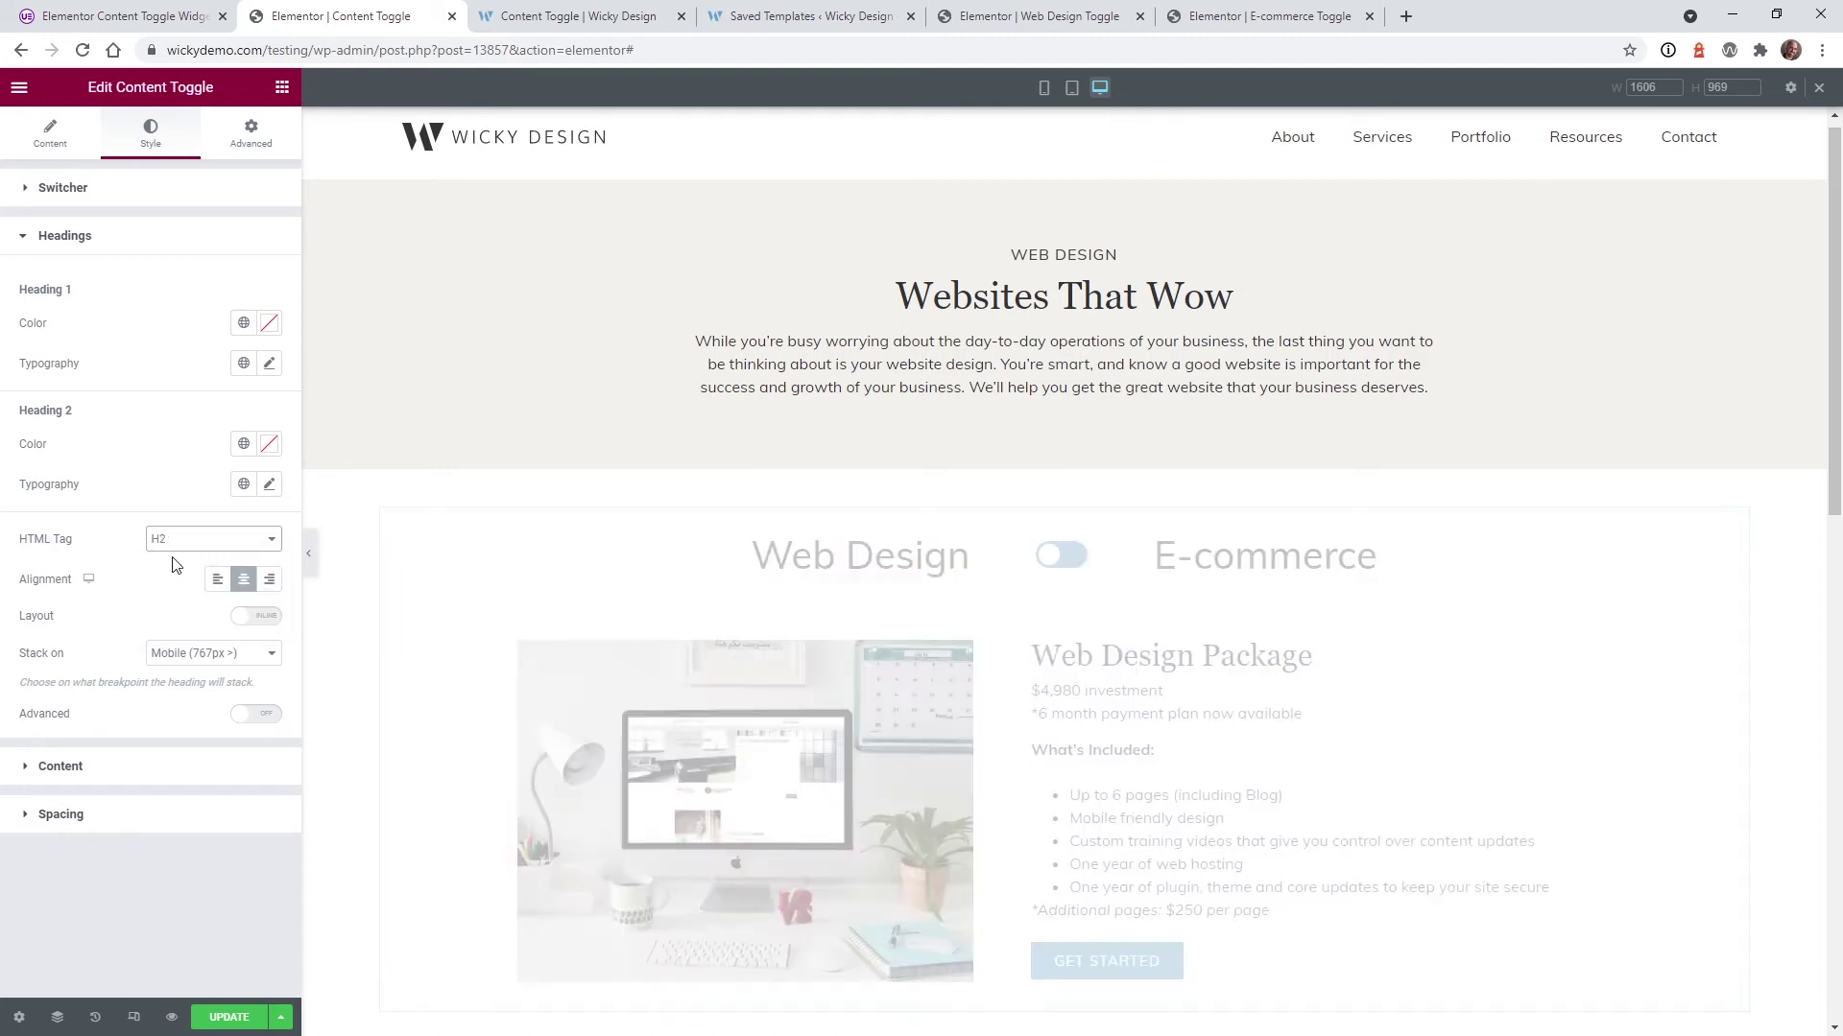
{"action": "left_click", "coordinate": [176, 549]}
{"action": "left_click", "coordinate": [177, 582]}
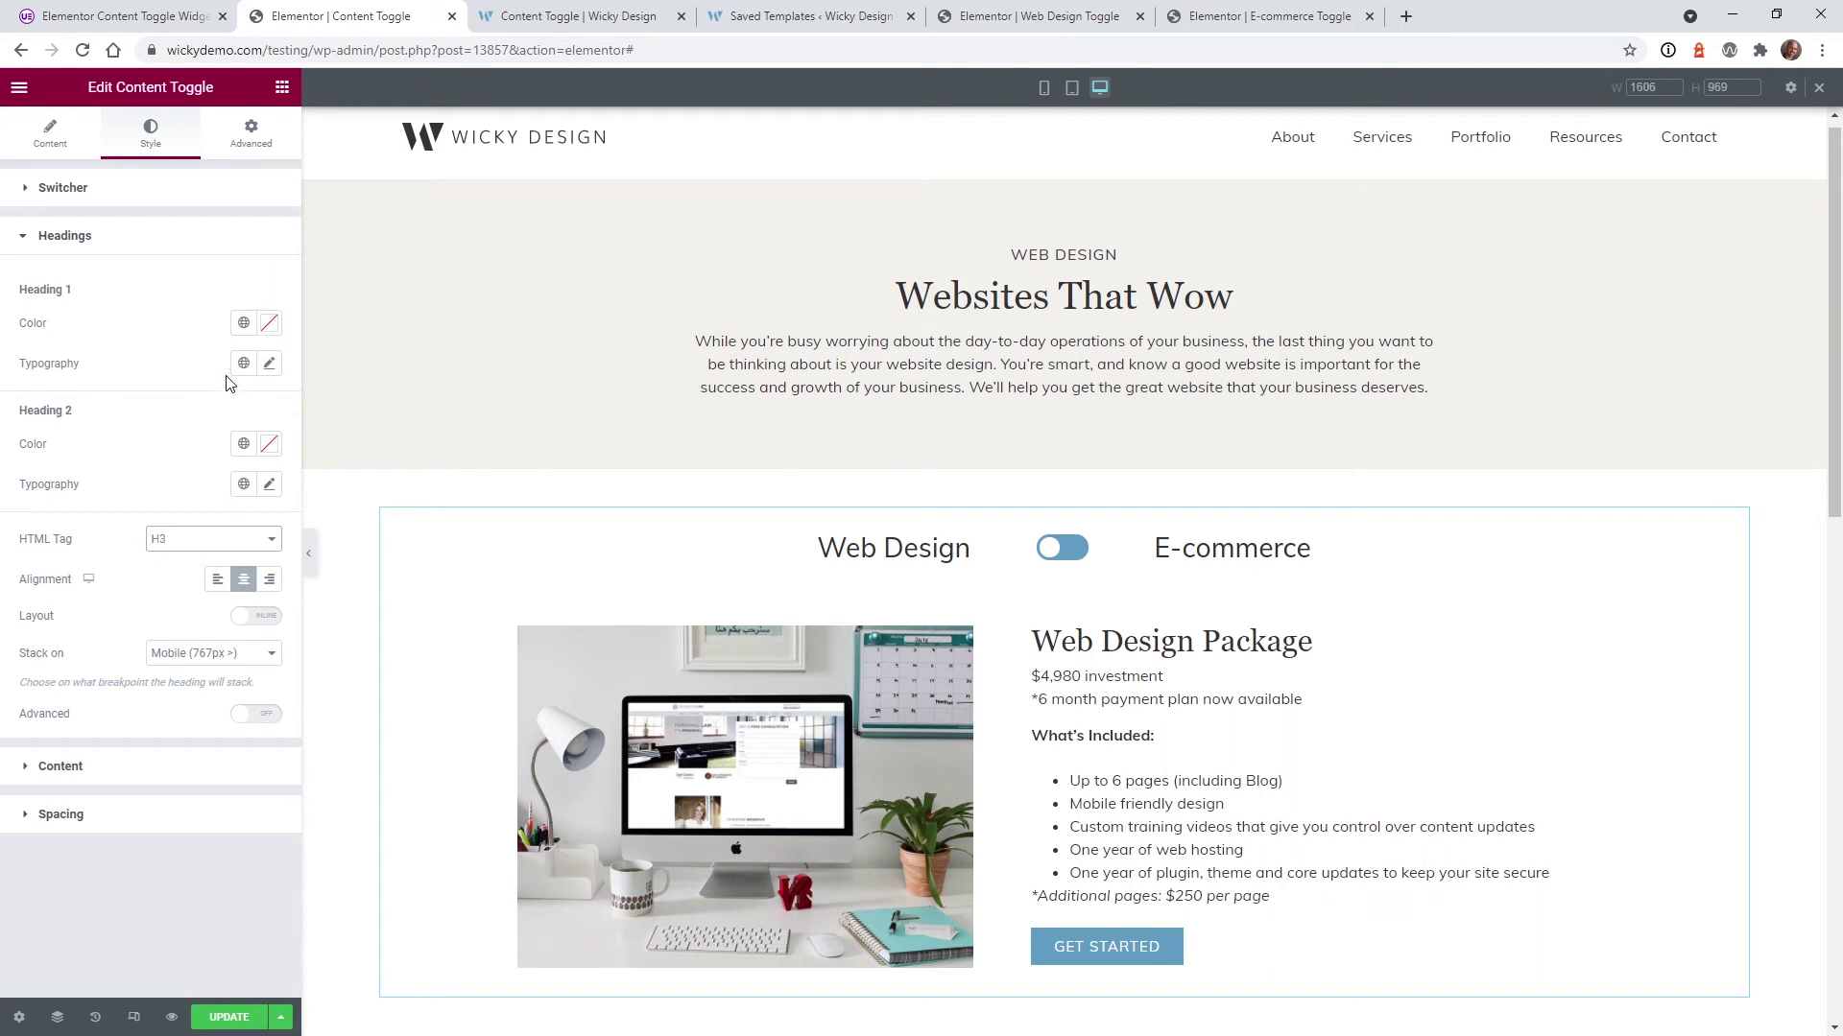
Try the left and right alignments for the toggle headings, and restore the centre alignment.
{"action": "left_click", "coordinate": [219, 581]}
{"action": "left_click", "coordinate": [268, 580]}
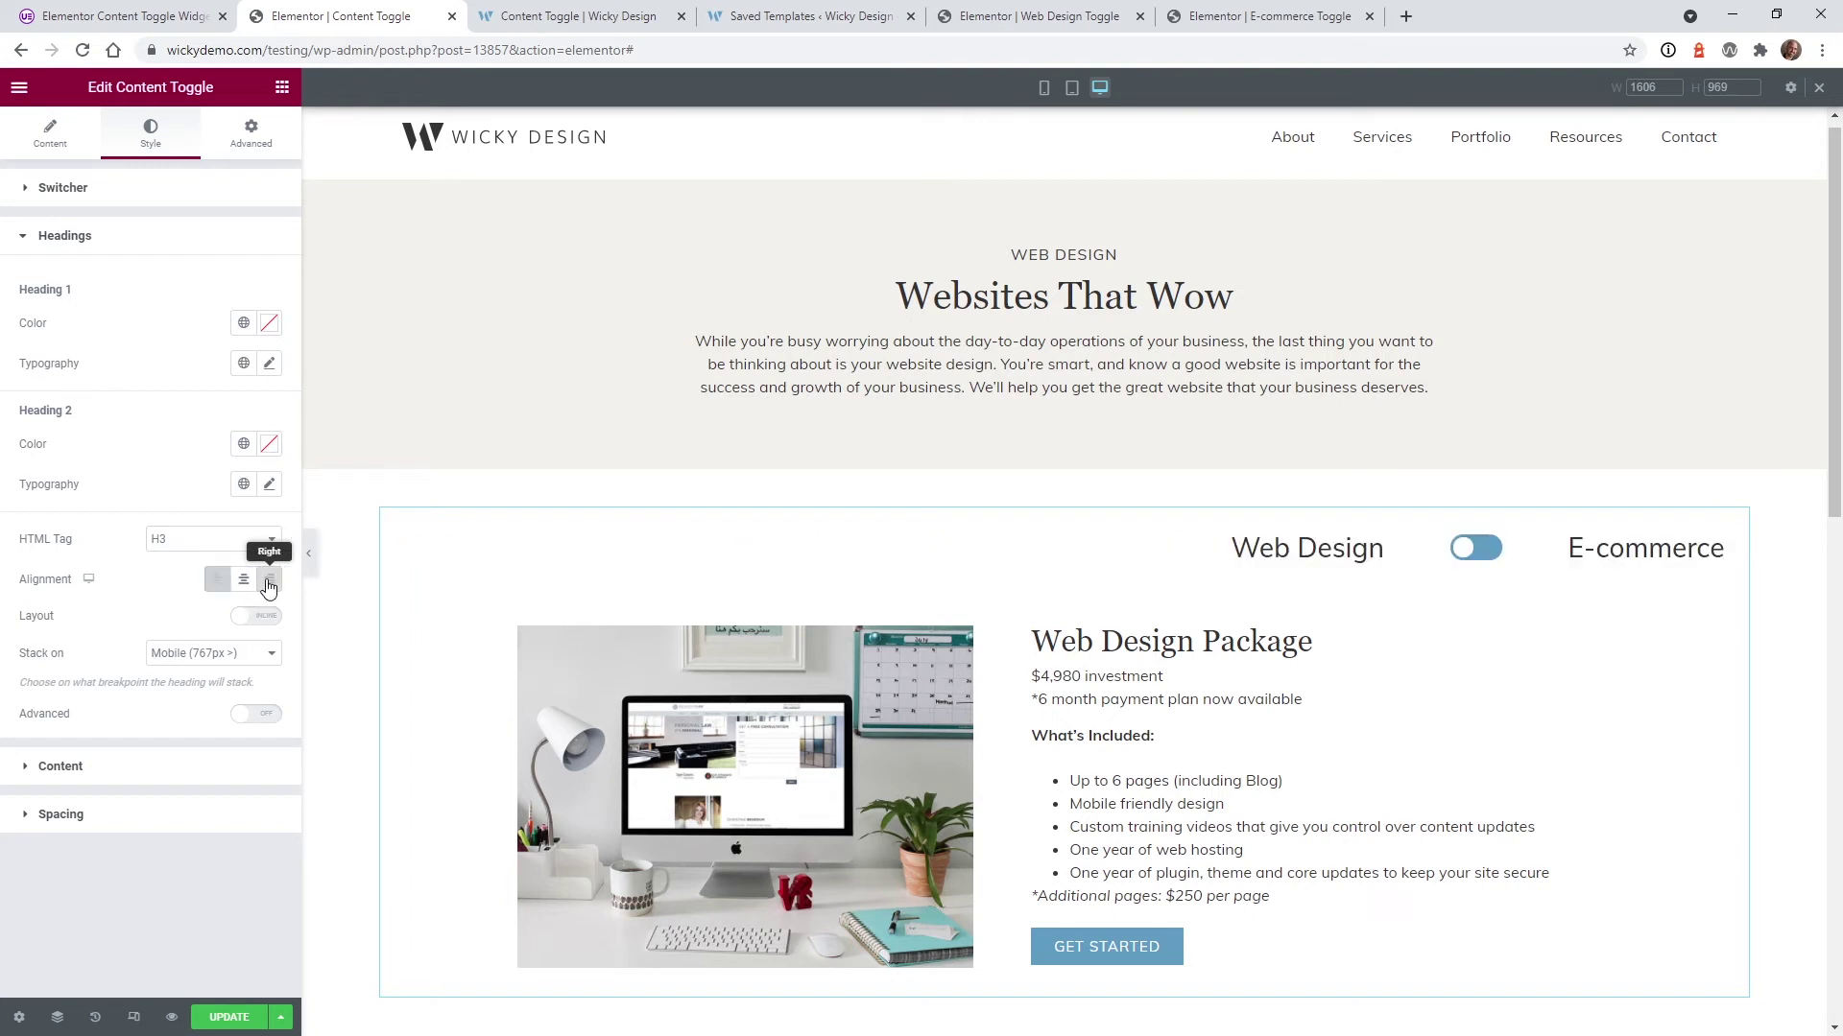
{"action": "left_click", "coordinate": [244, 580]}
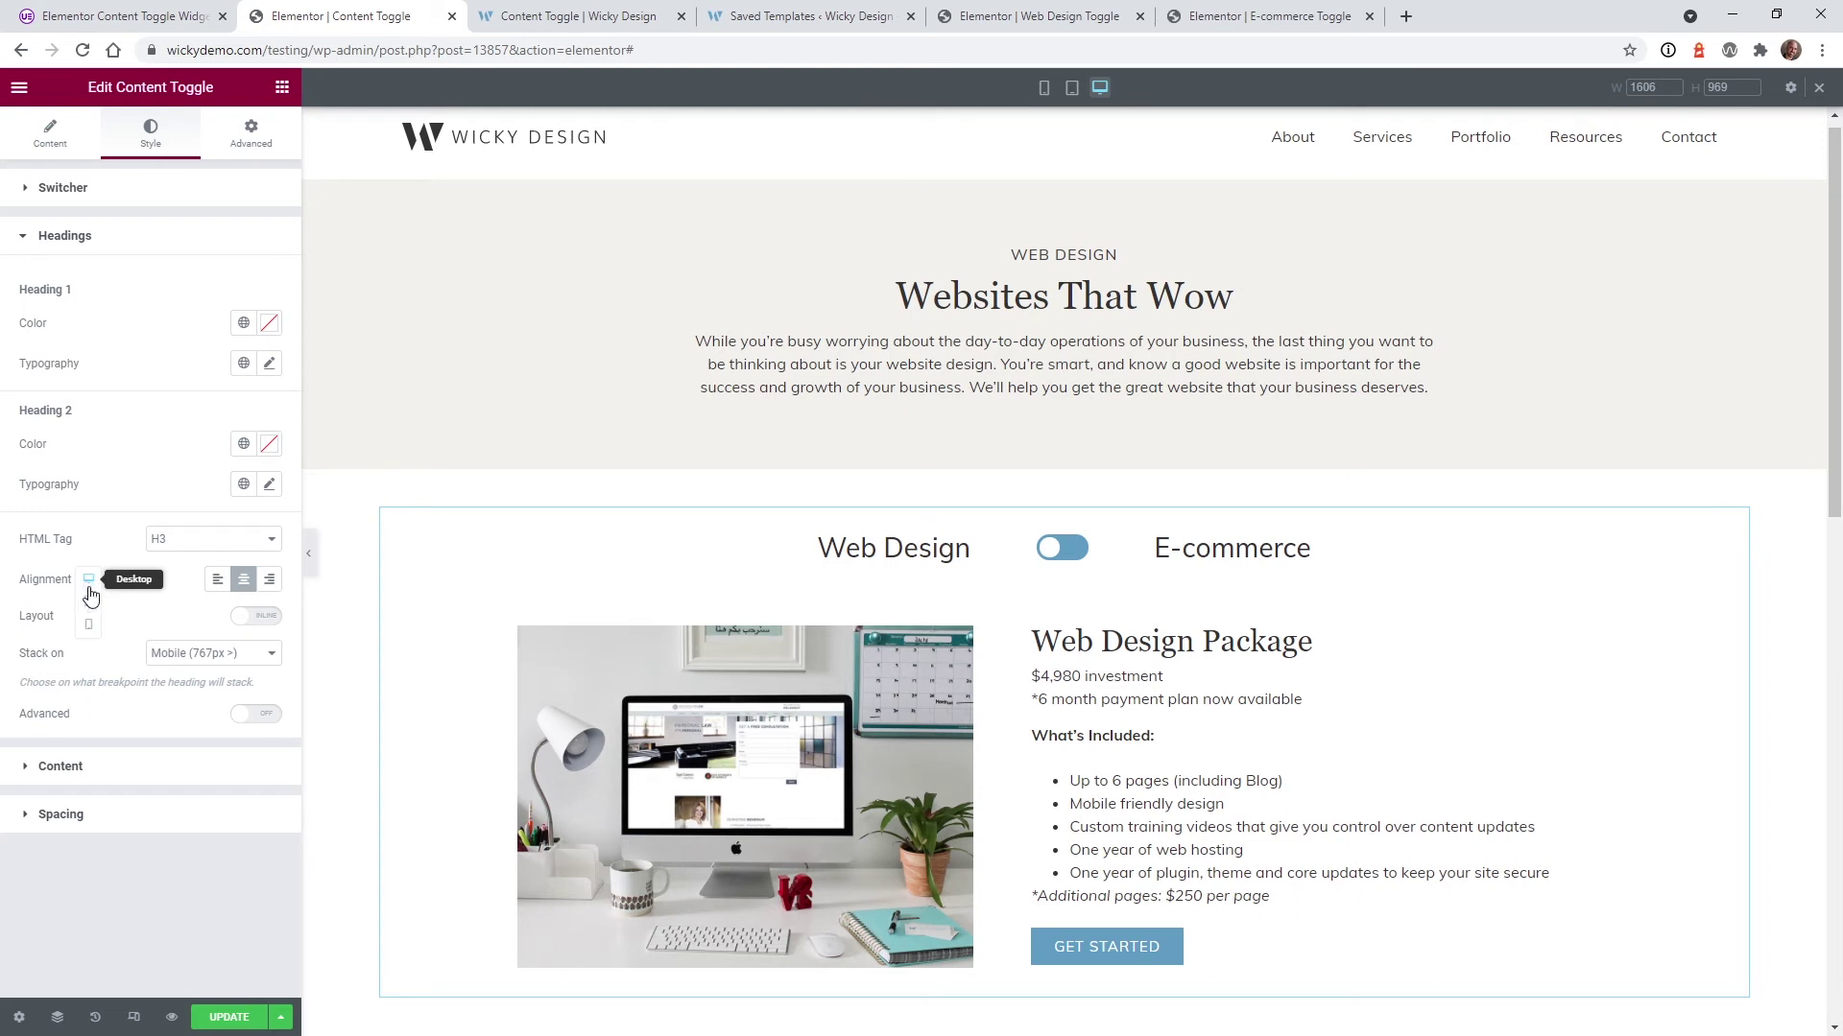
{"action": "left_click", "coordinate": [219, 580]}
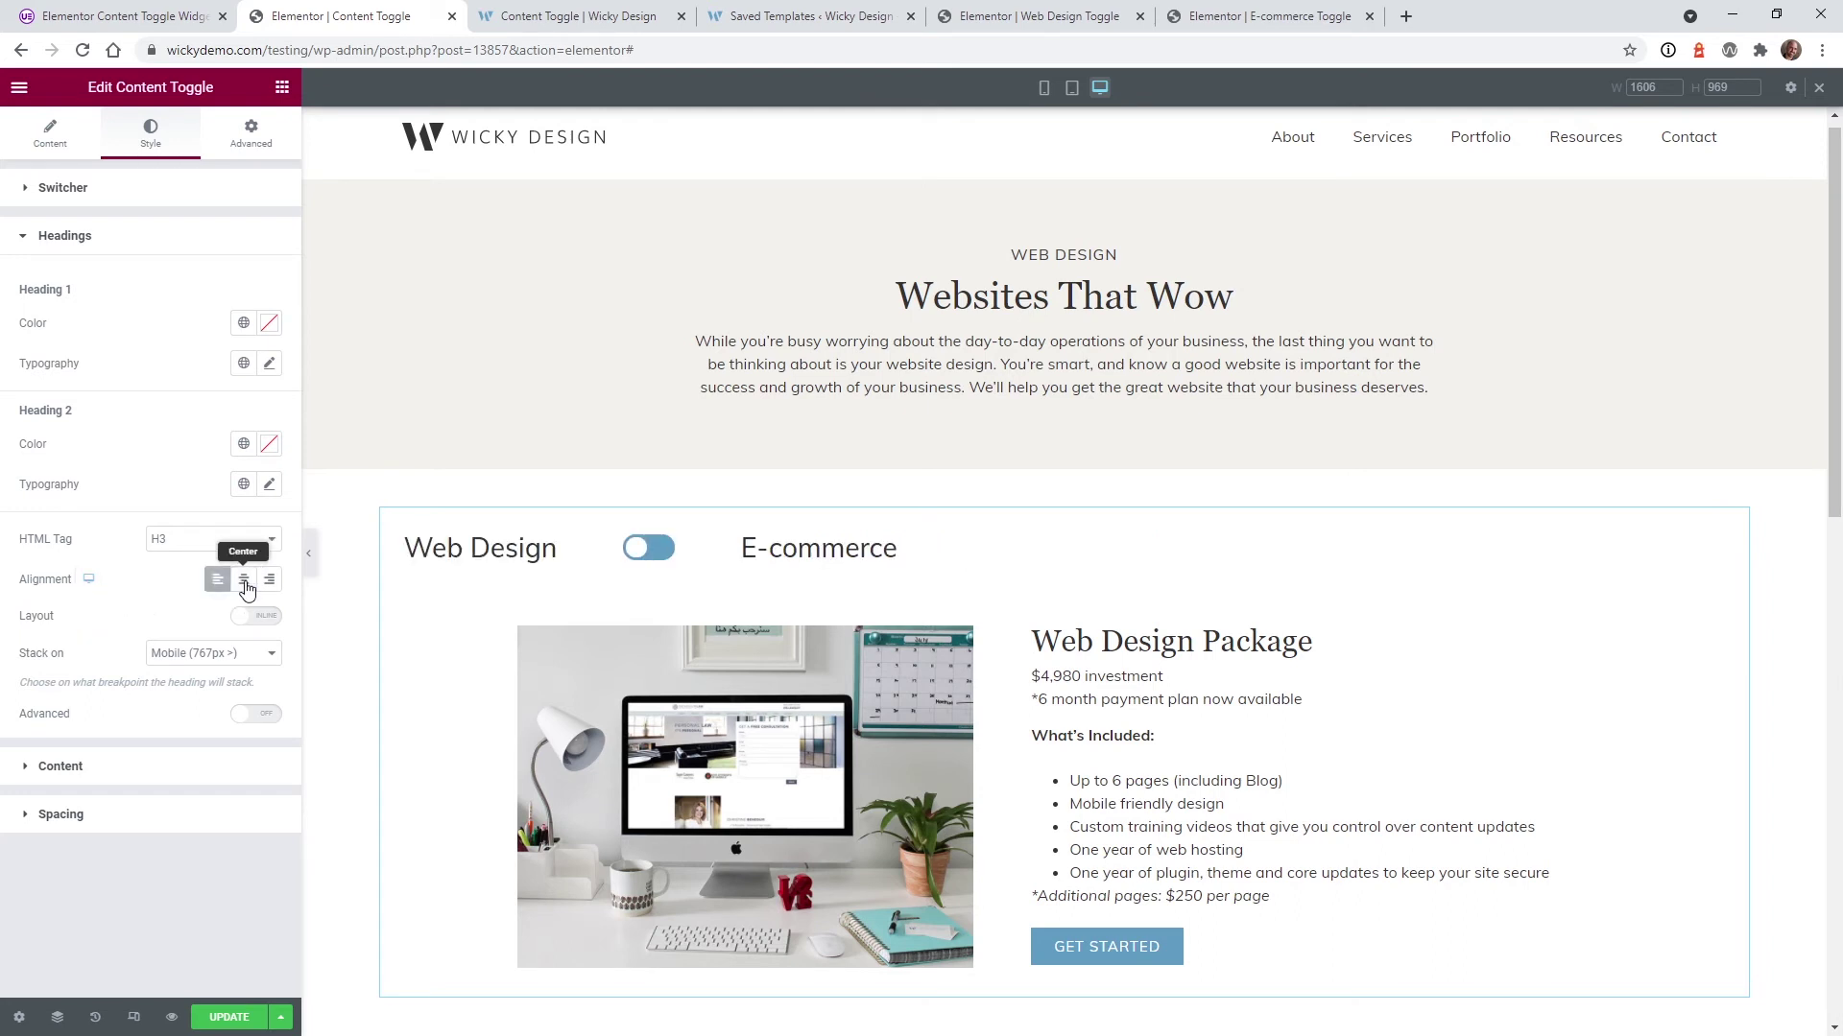
{"action": "left_click", "coordinate": [246, 582]}
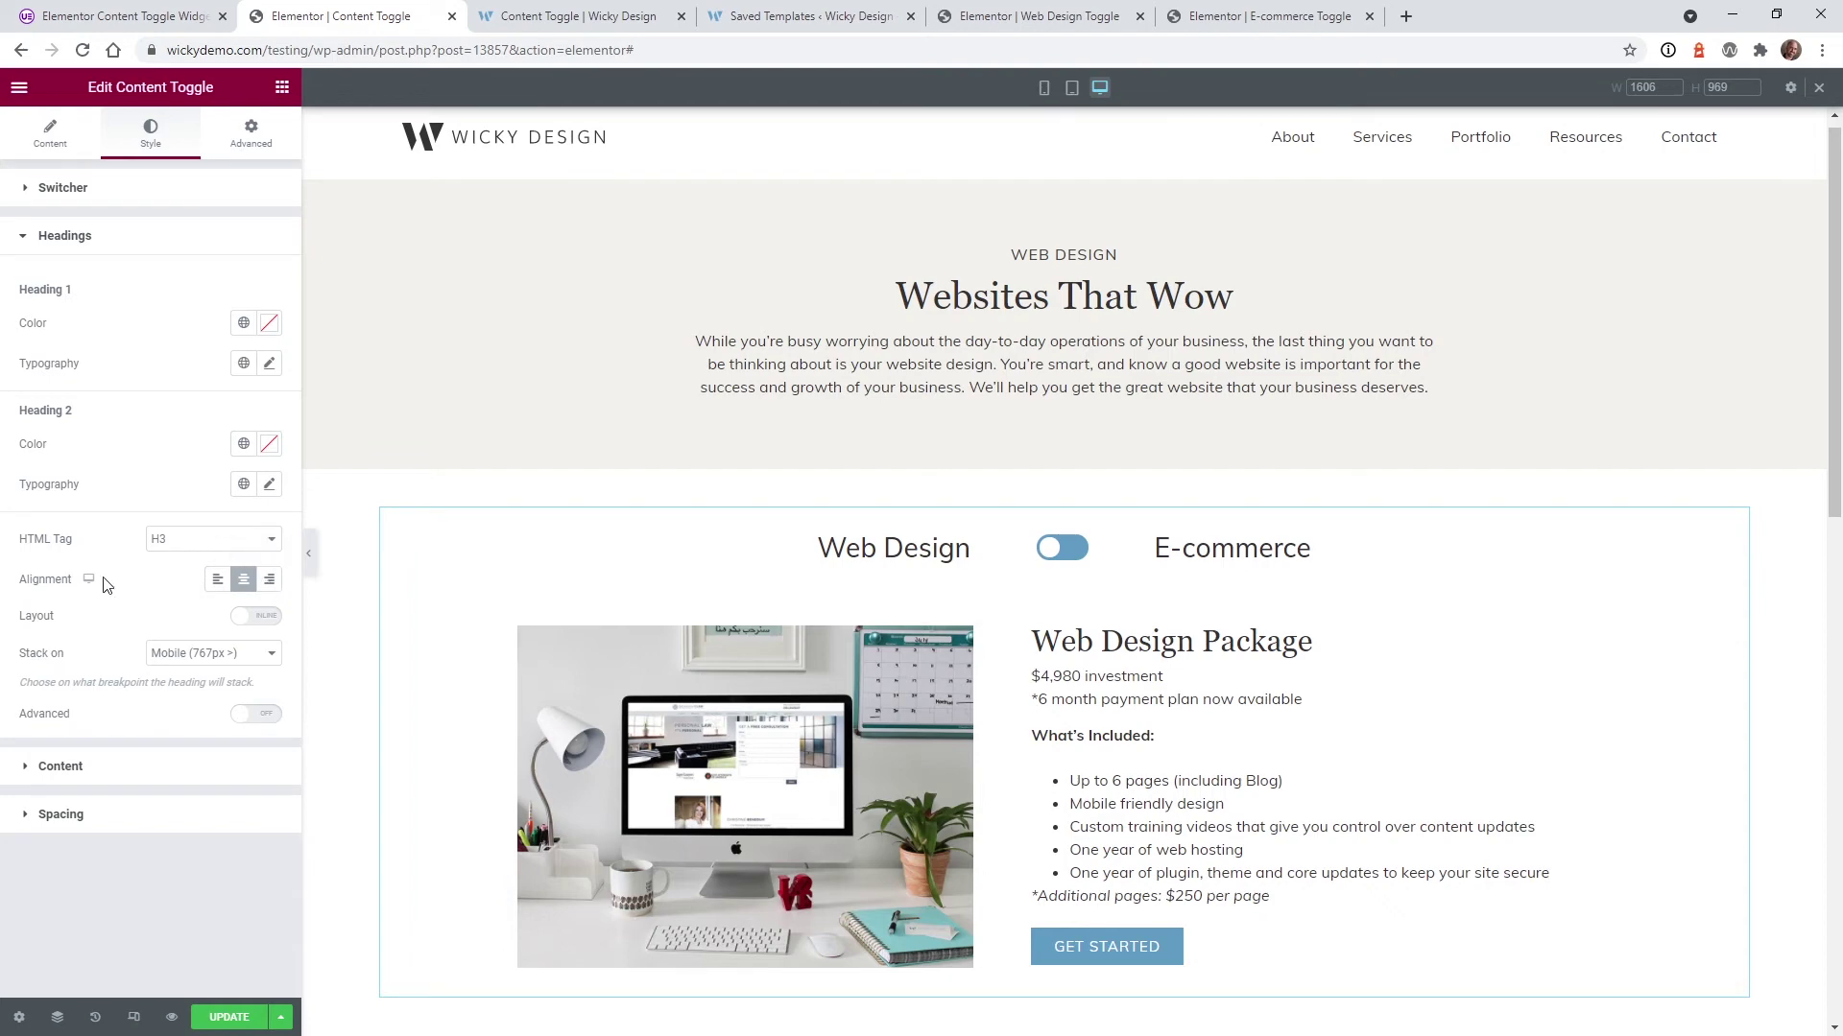
Try the stacked headings layout, restore the inline layout, and review the Stack on breakpoint options while keeping Mobile (767px >).
{"action": "left_click", "coordinate": [265, 616]}
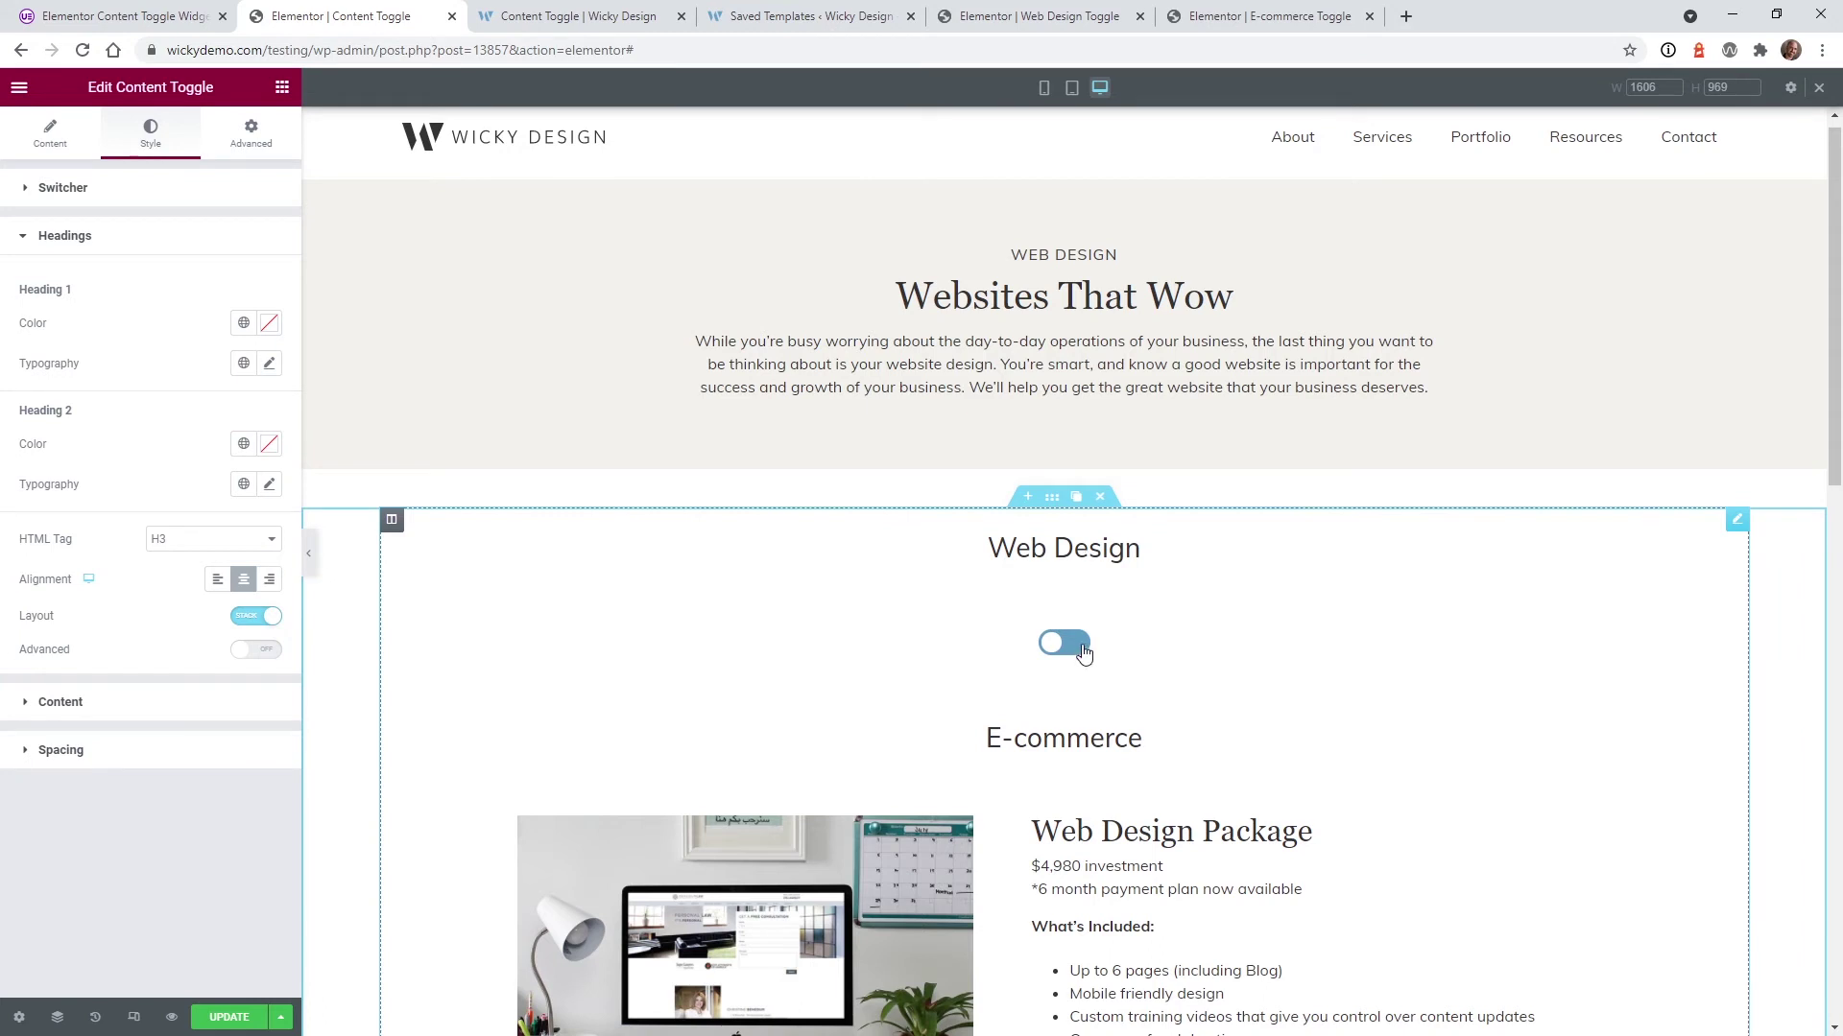
{"action": "left_click", "coordinate": [267, 619]}
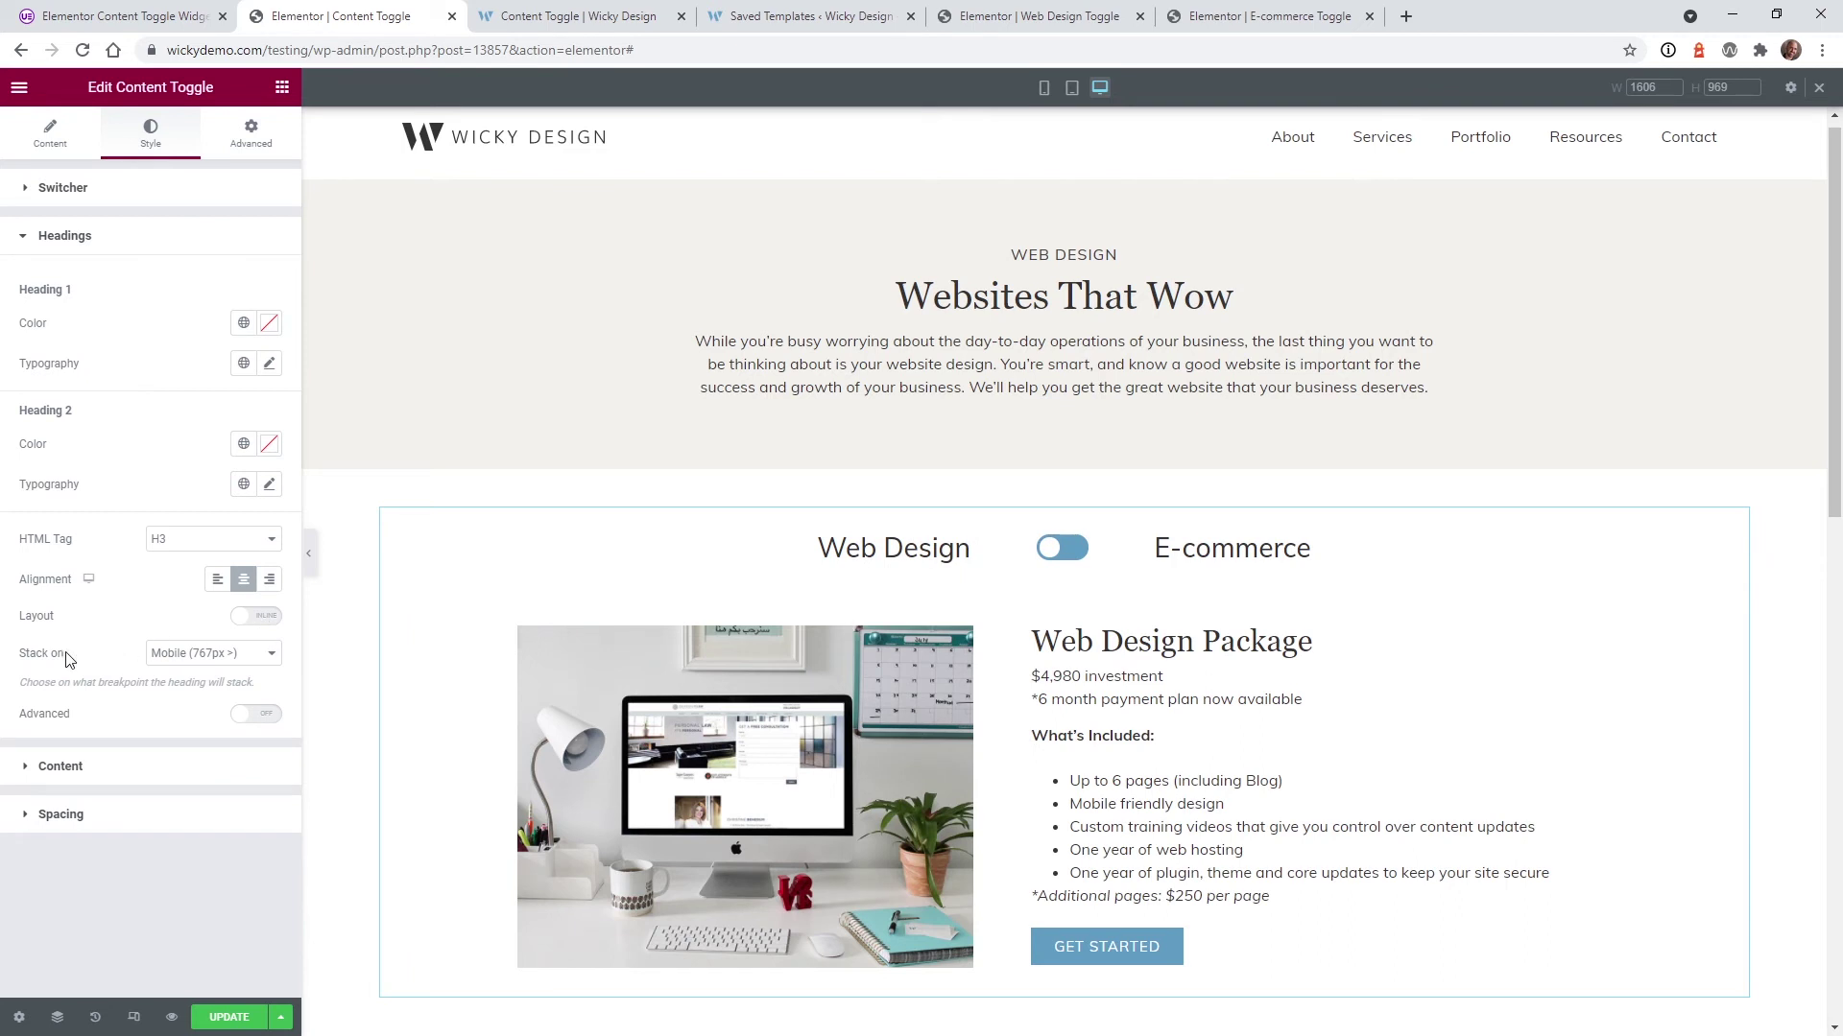
{"action": "left_click", "coordinate": [197, 662]}
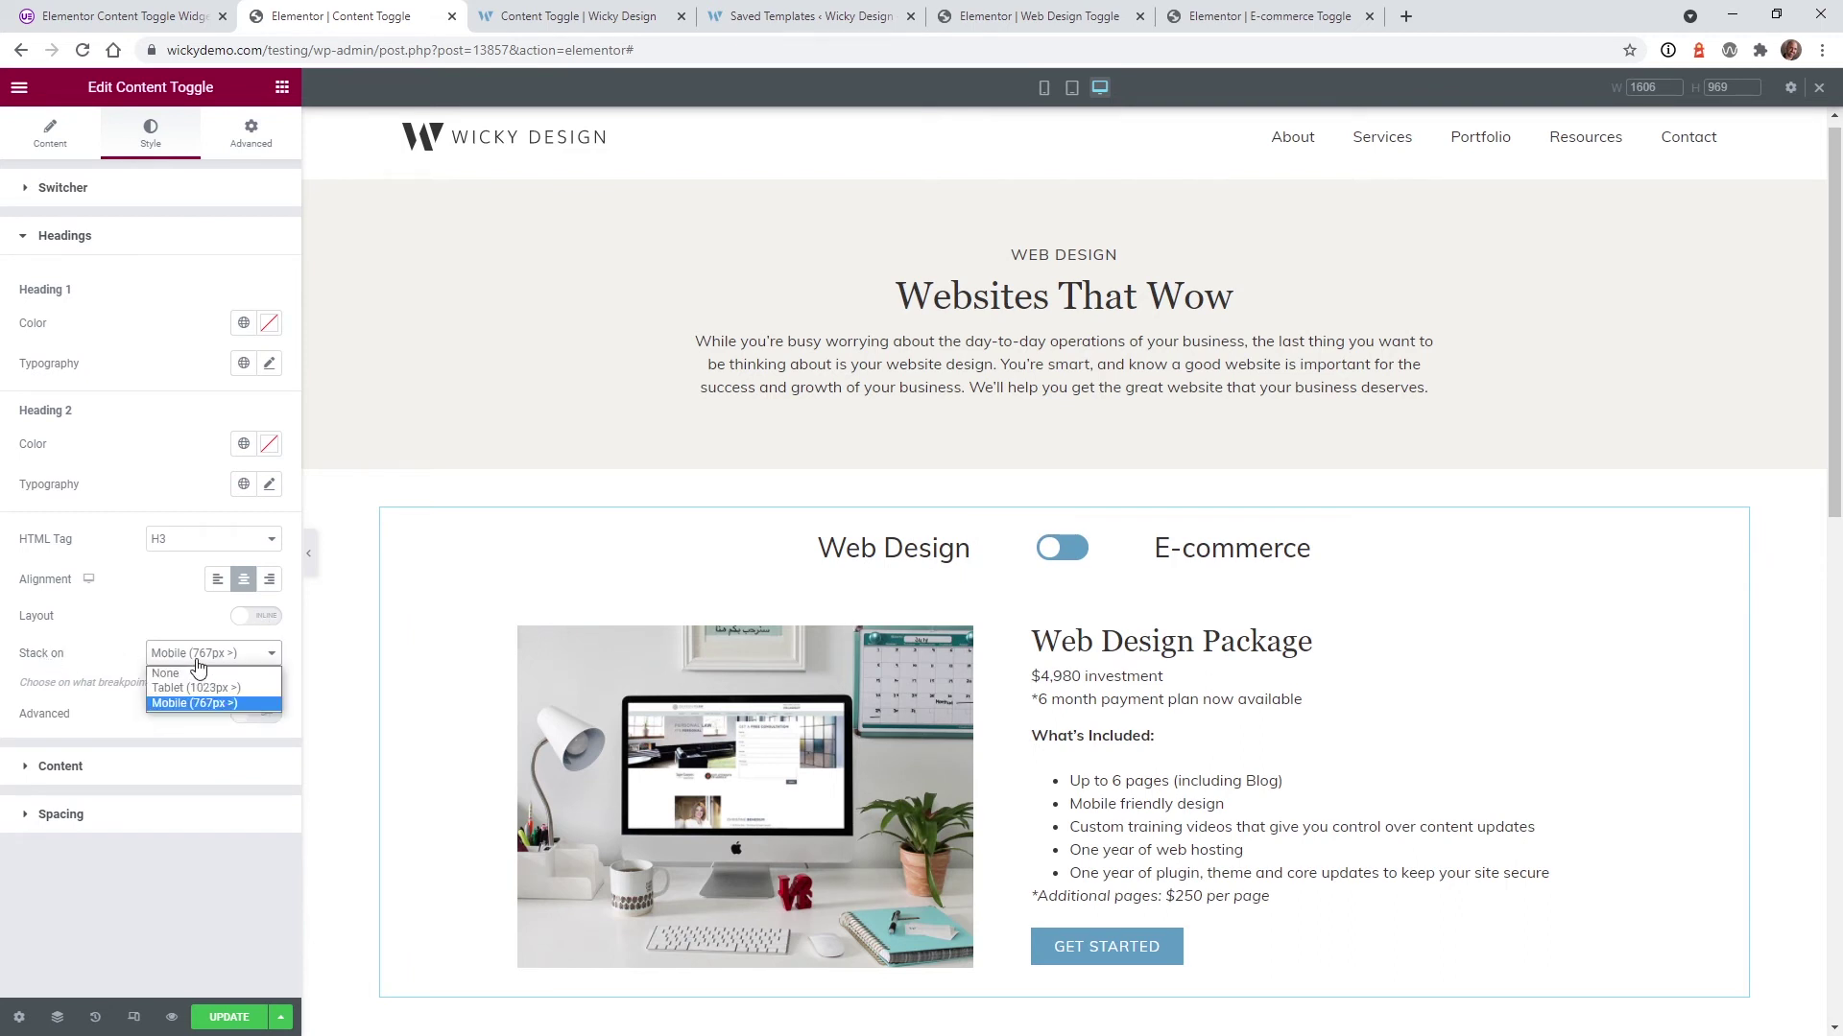
{"action": "left_click", "coordinate": [197, 662]}
{"action": "left_click", "coordinate": [197, 662]}
{"action": "left_click", "coordinate": [197, 663]}
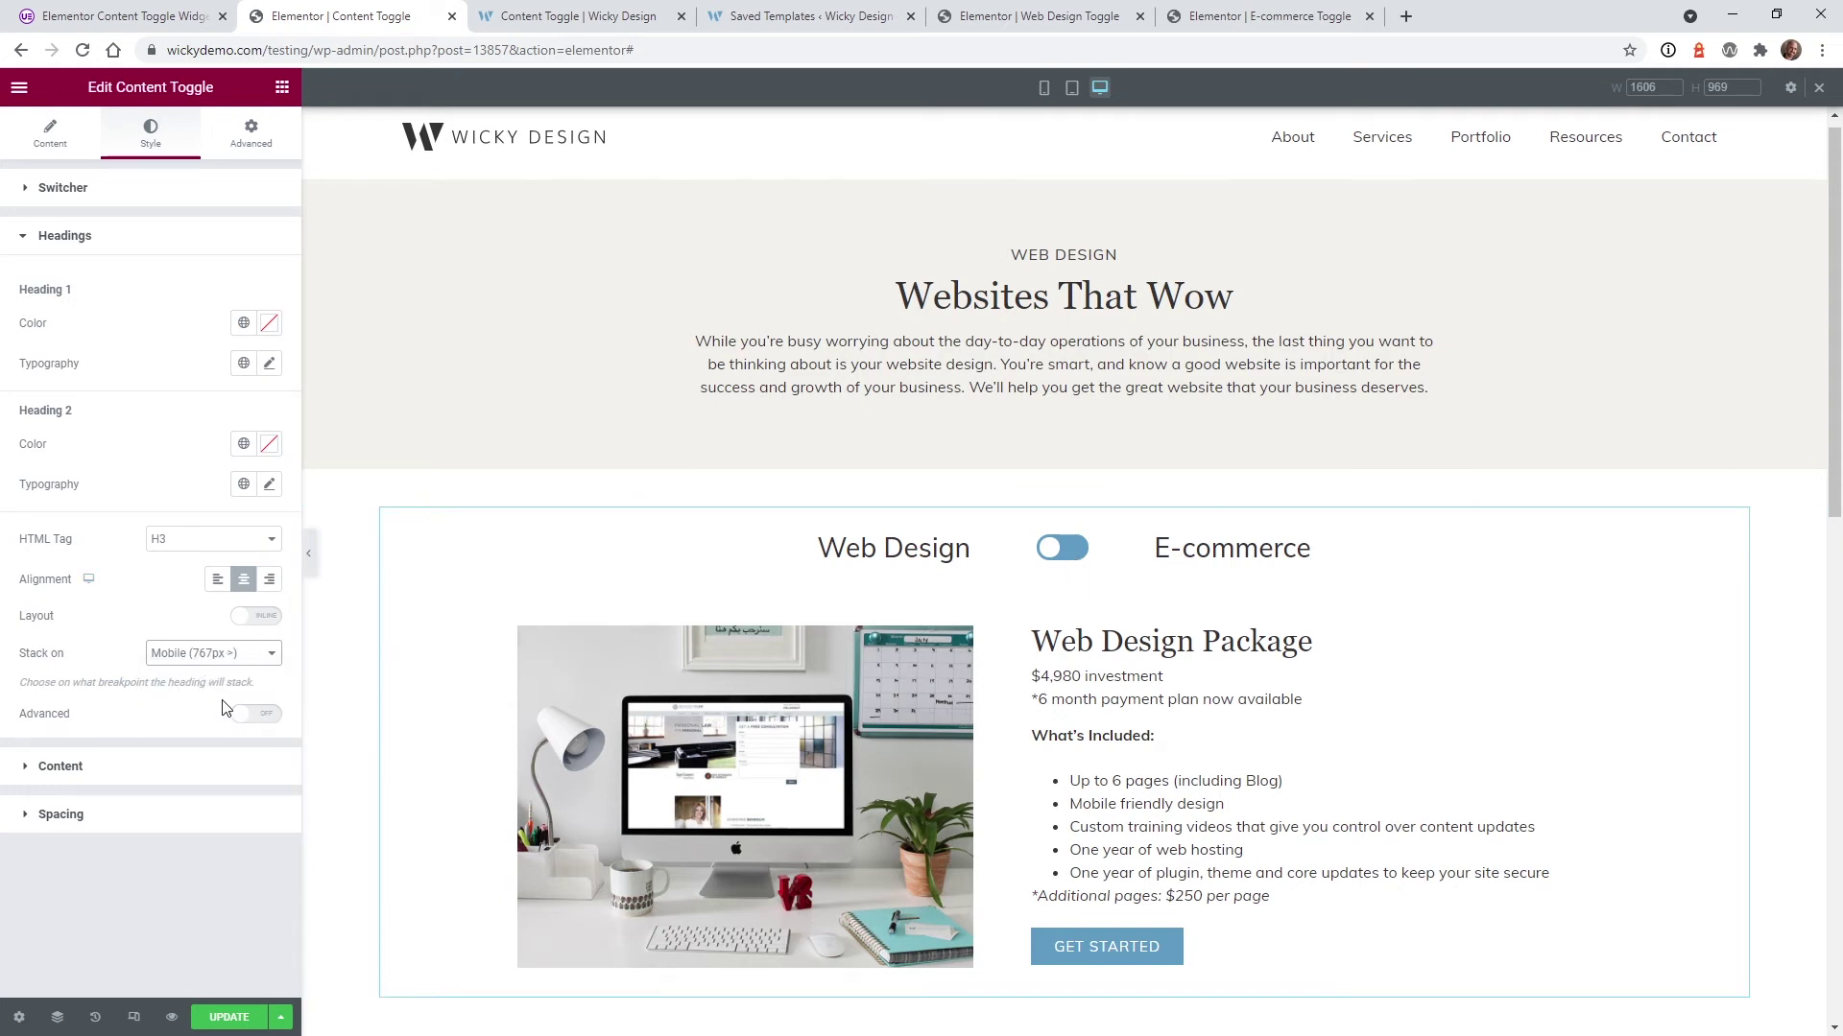
Turn on the advanced heading options, try a red heading background such as #CE4E4E, and clear the background colour.
{"action": "left_click", "coordinate": [247, 715]}
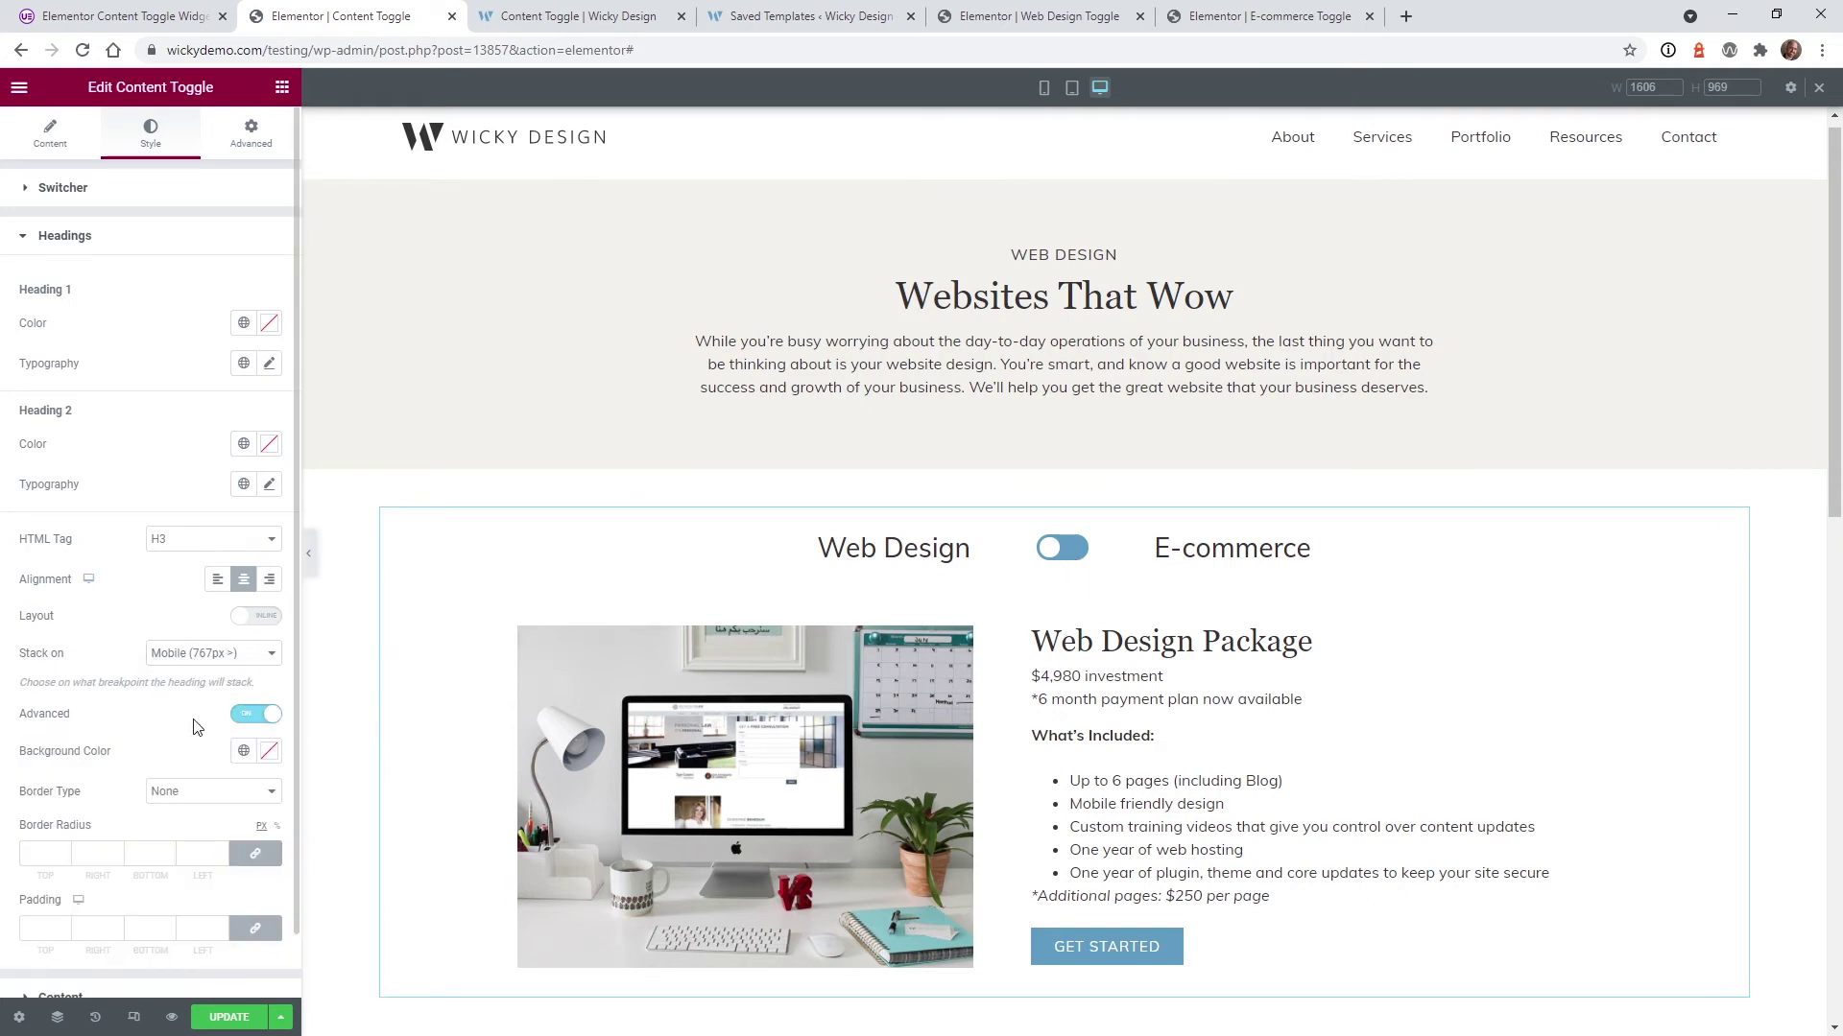
{"action": "left_click", "coordinate": [269, 751]}
{"action": "left_click", "coordinate": [185, 512]}
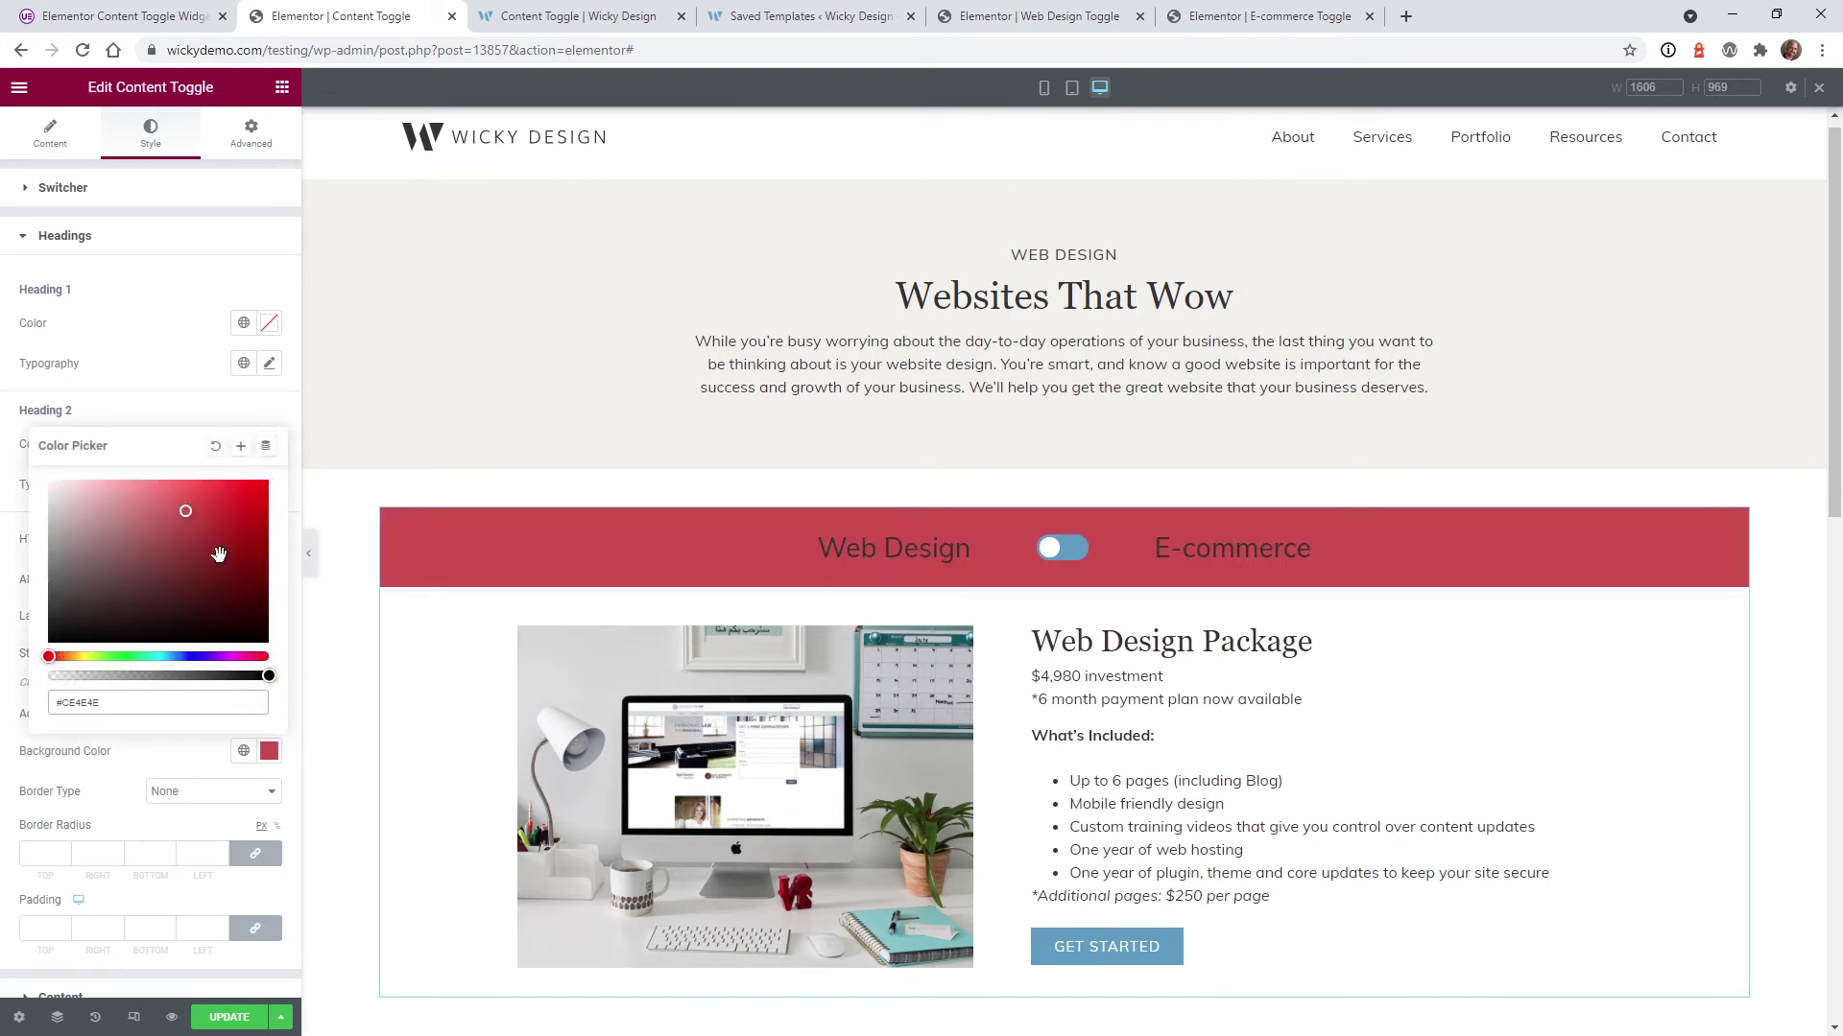
{"action": "left_click", "coordinate": [177, 553]}
{"action": "left_click", "coordinate": [215, 446]}
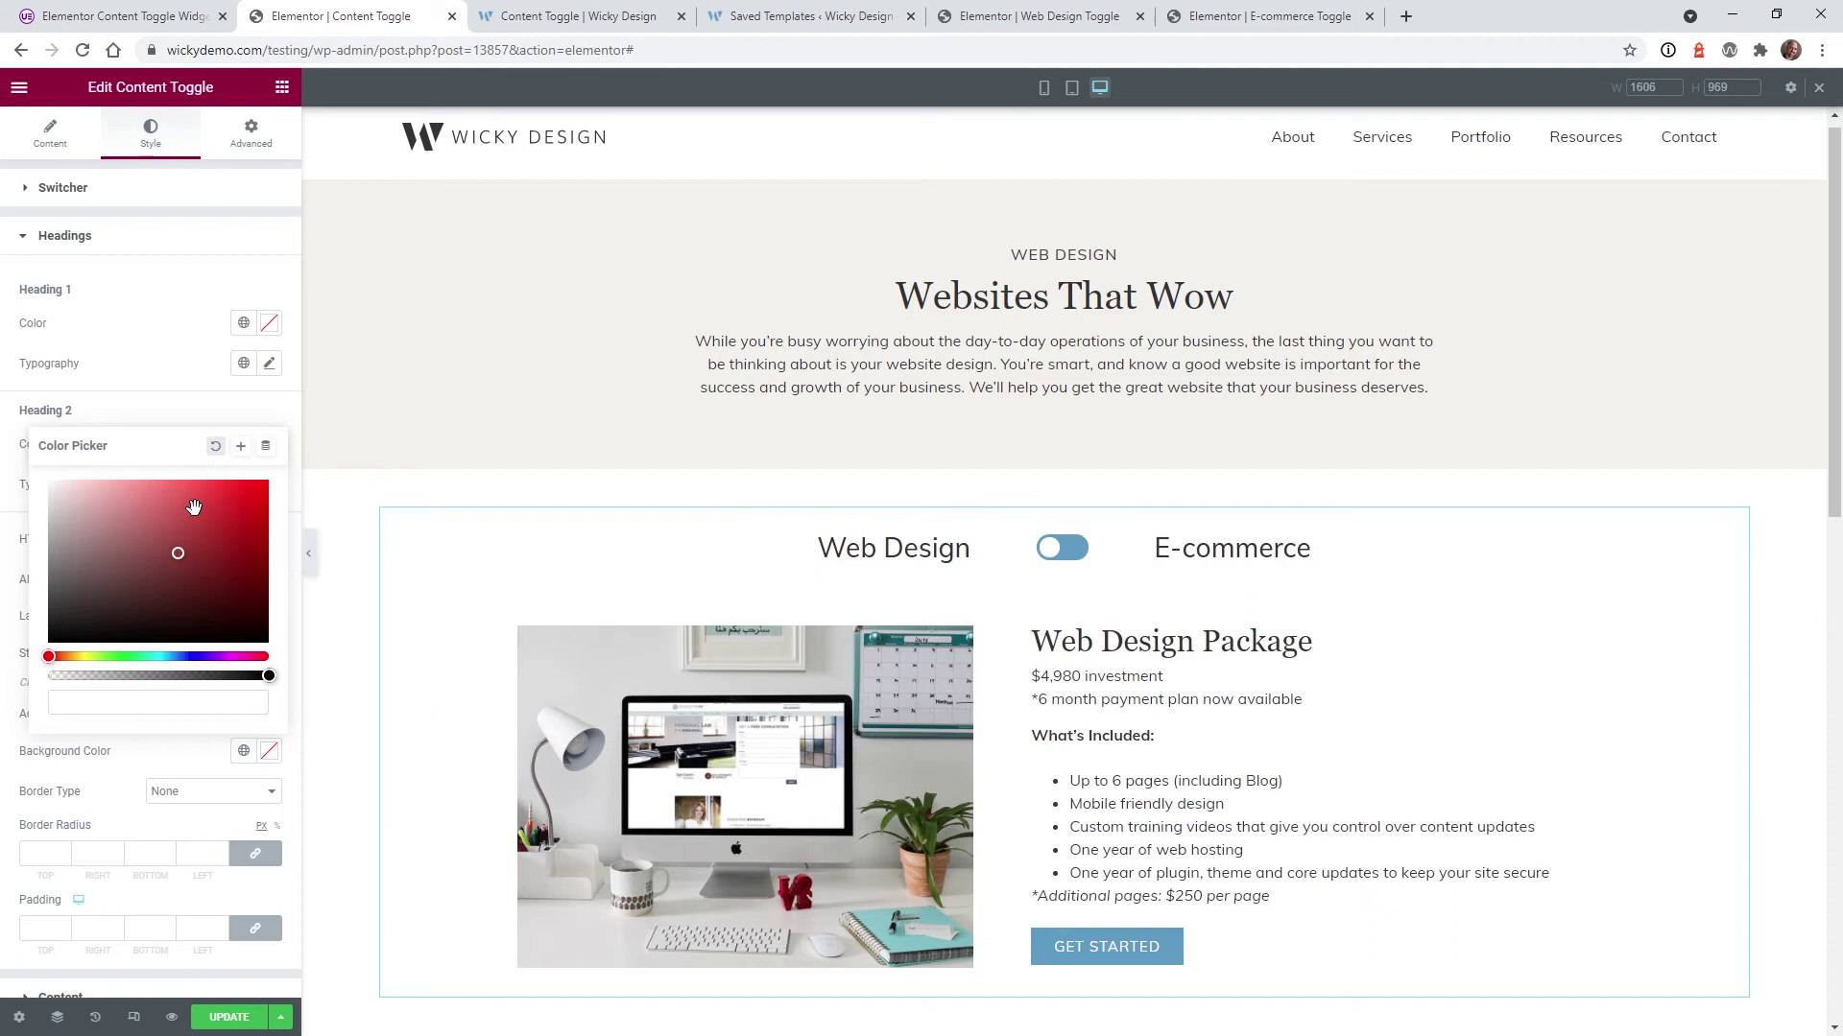
{"action": "left_click", "coordinate": [107, 775]}
Turn on the advanced style options for the toggle's content area.
{"action": "scroll", "coordinate": [135, 782], "scroll_direction": "down", "scroll_amount": 1}
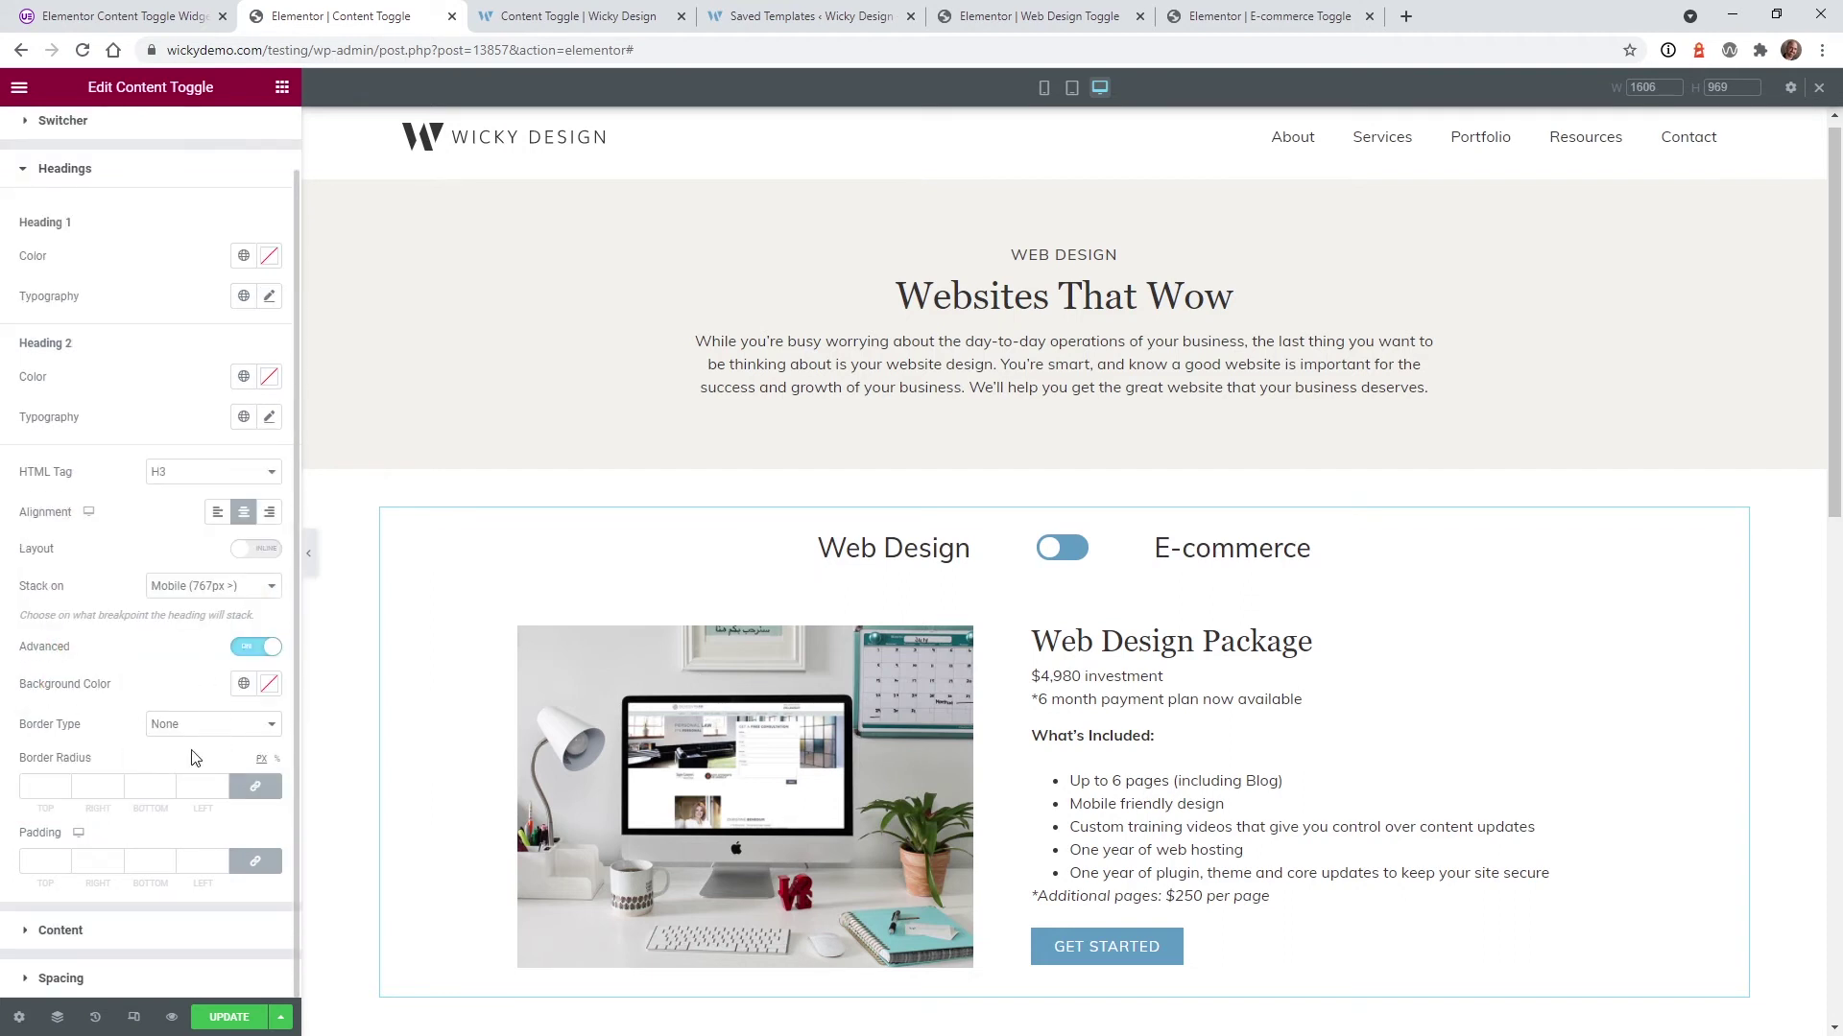
{"action": "left_click", "coordinate": [61, 930]}
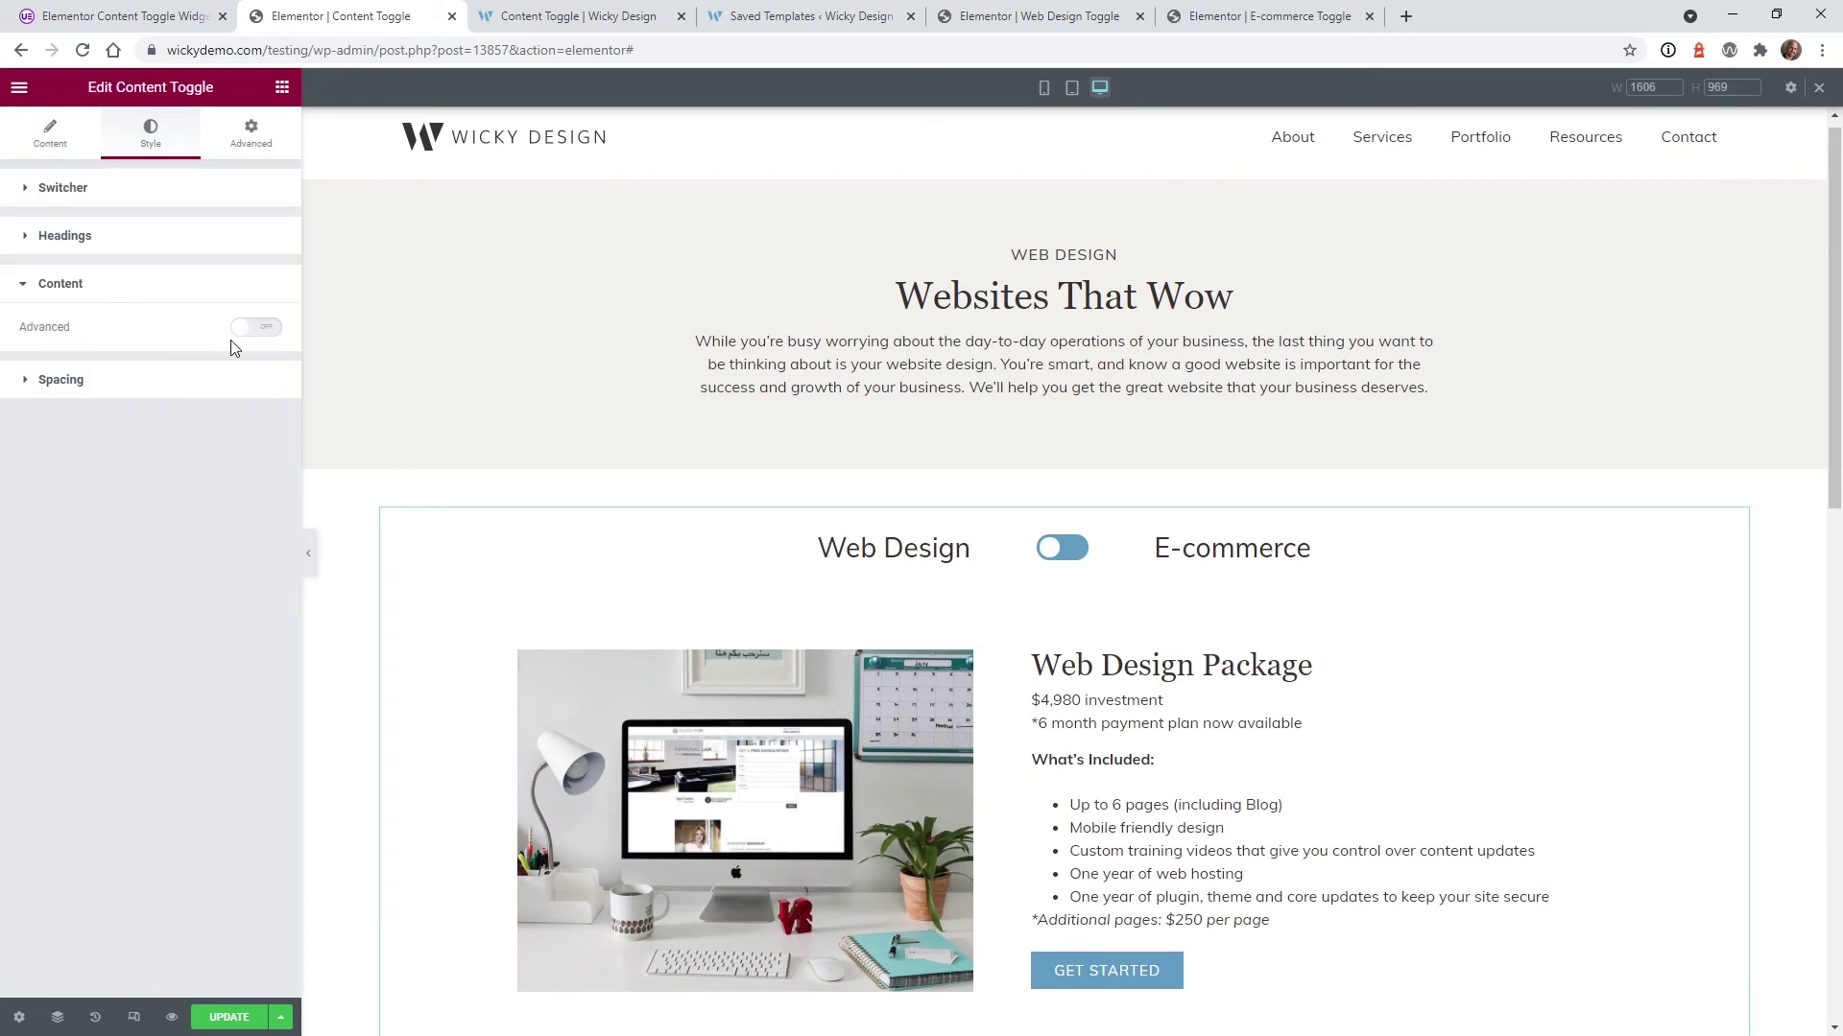
{"action": "left_click", "coordinate": [257, 328]}
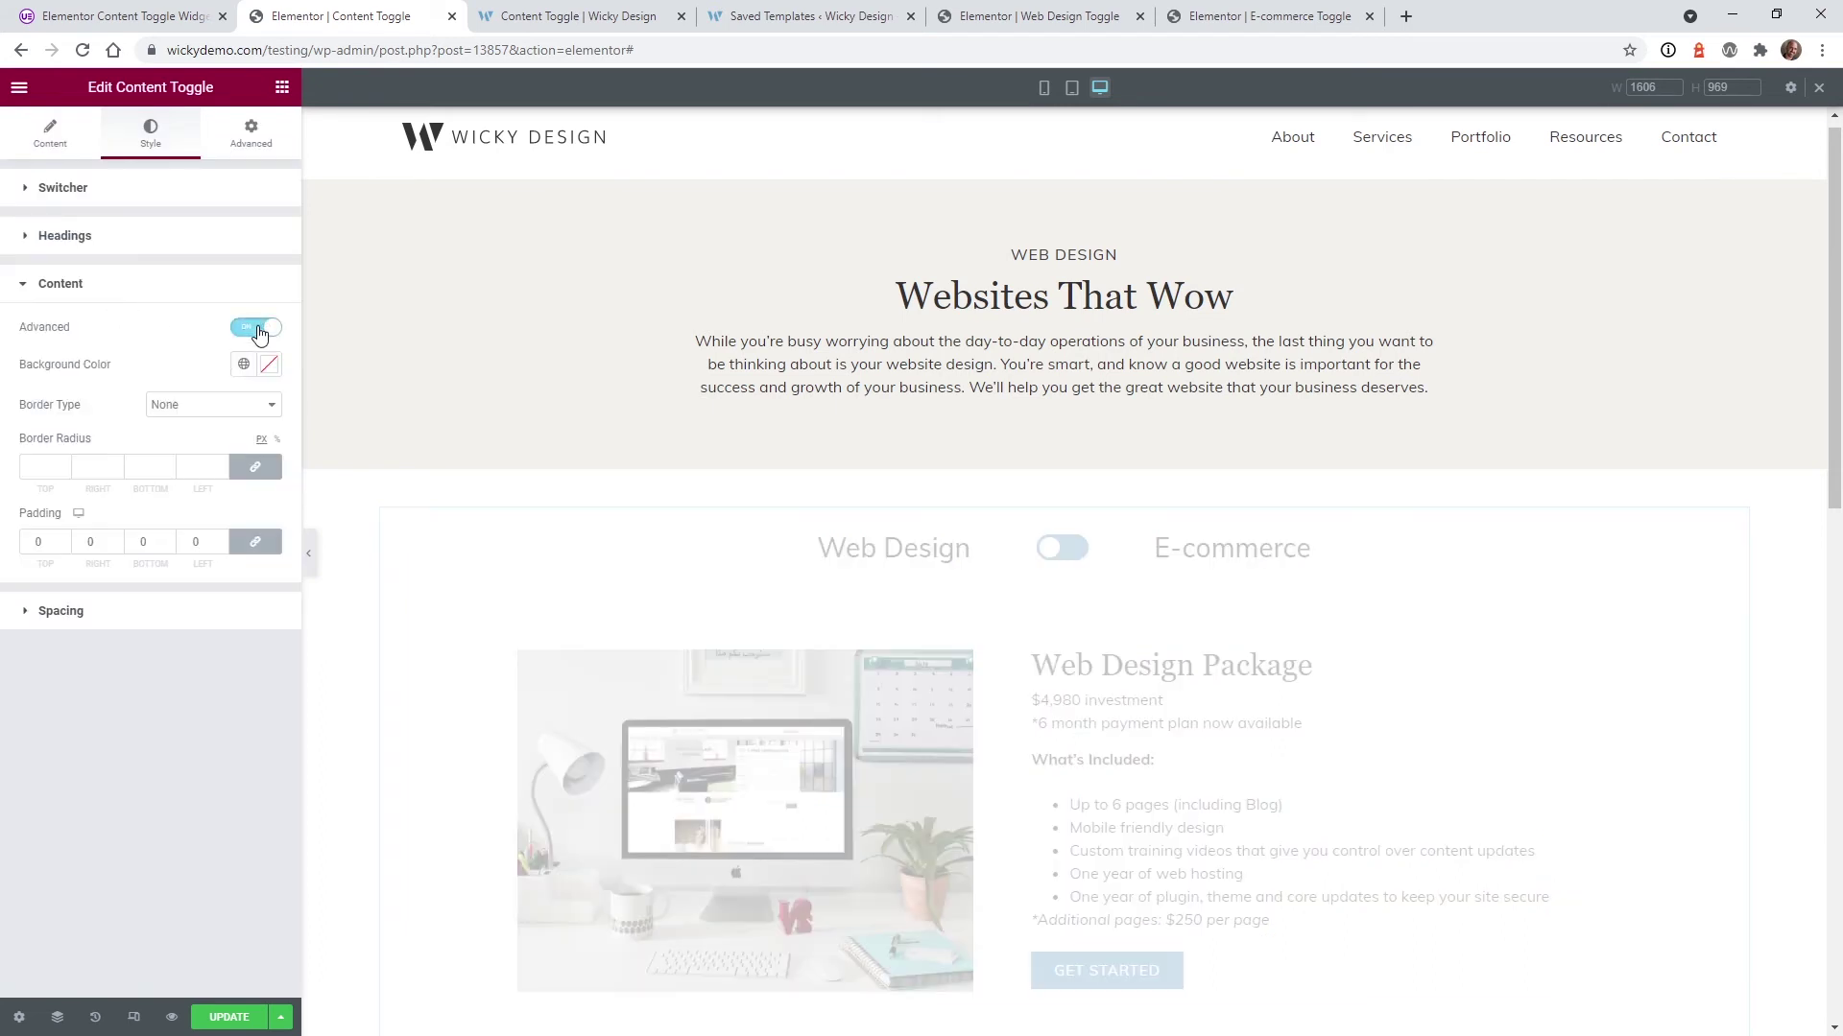
Try several red shades as the content area's background colour, from bright red to a very dark red.
{"action": "left_click", "coordinate": [269, 366]}
{"action": "left_click", "coordinate": [218, 442]}
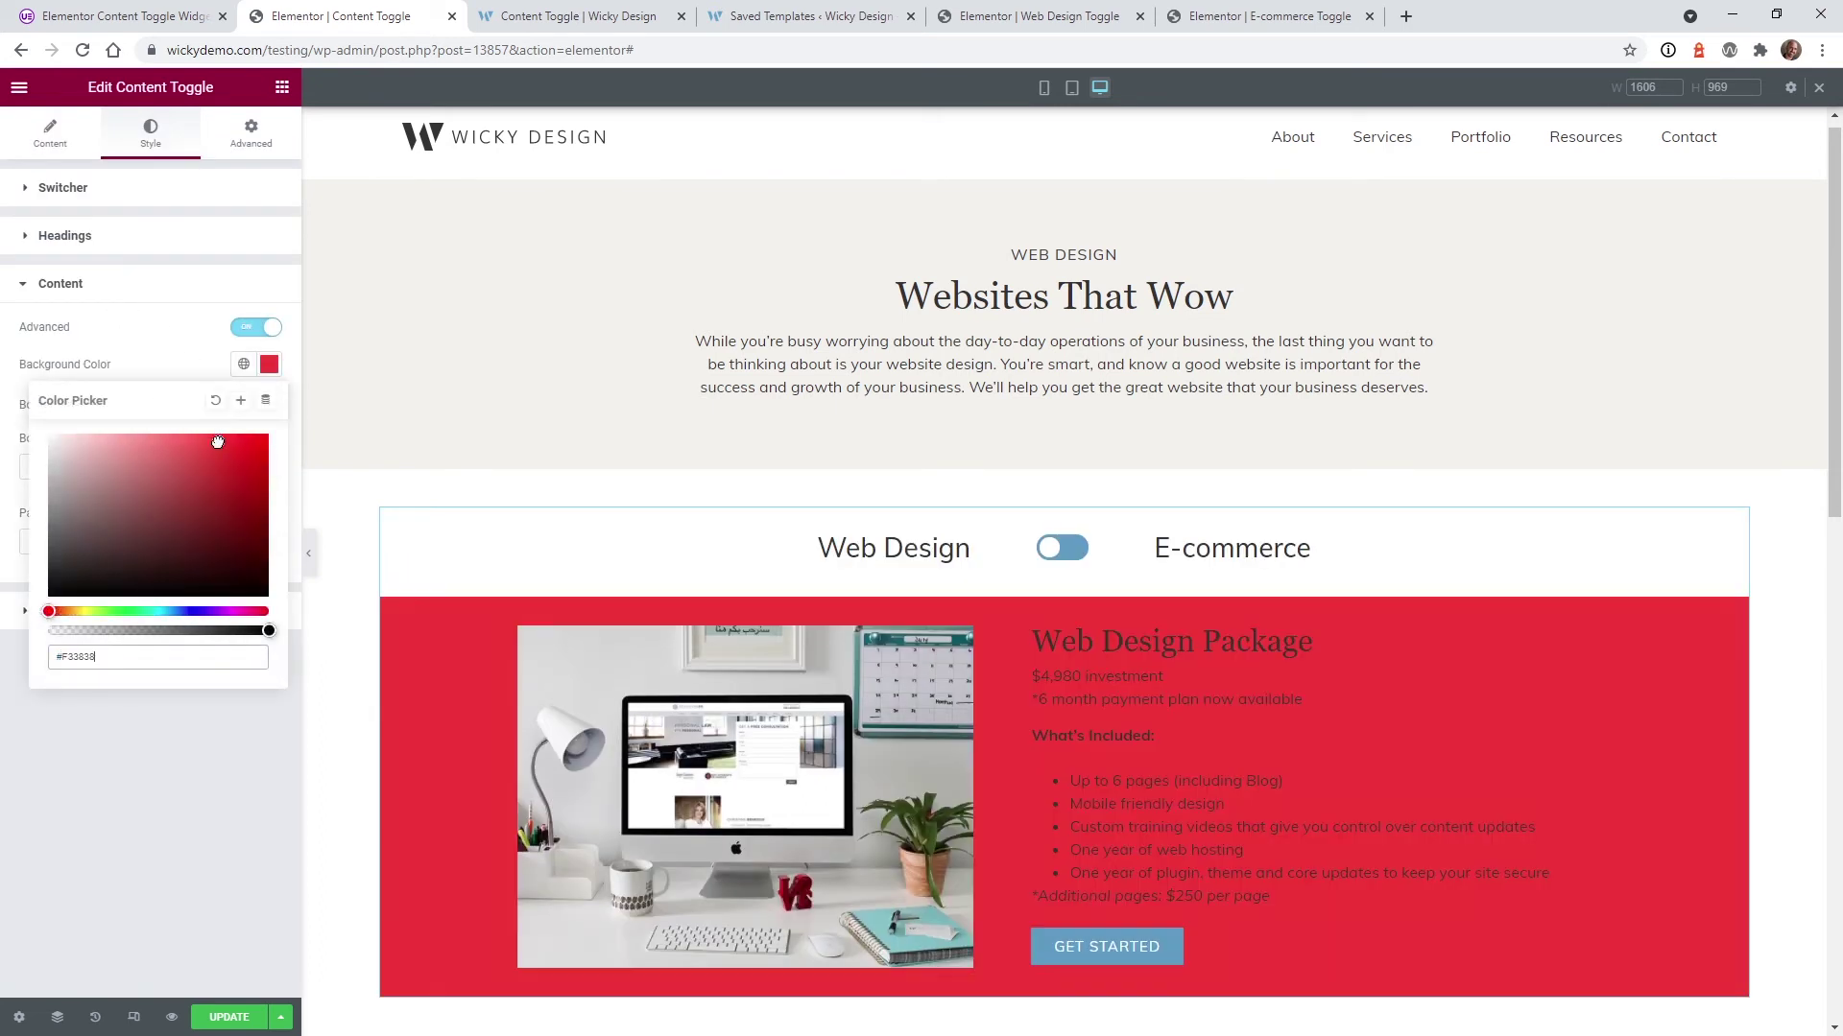
{"action": "left_click", "coordinate": [183, 457]}
{"action": "left_click", "coordinate": [213, 516]}
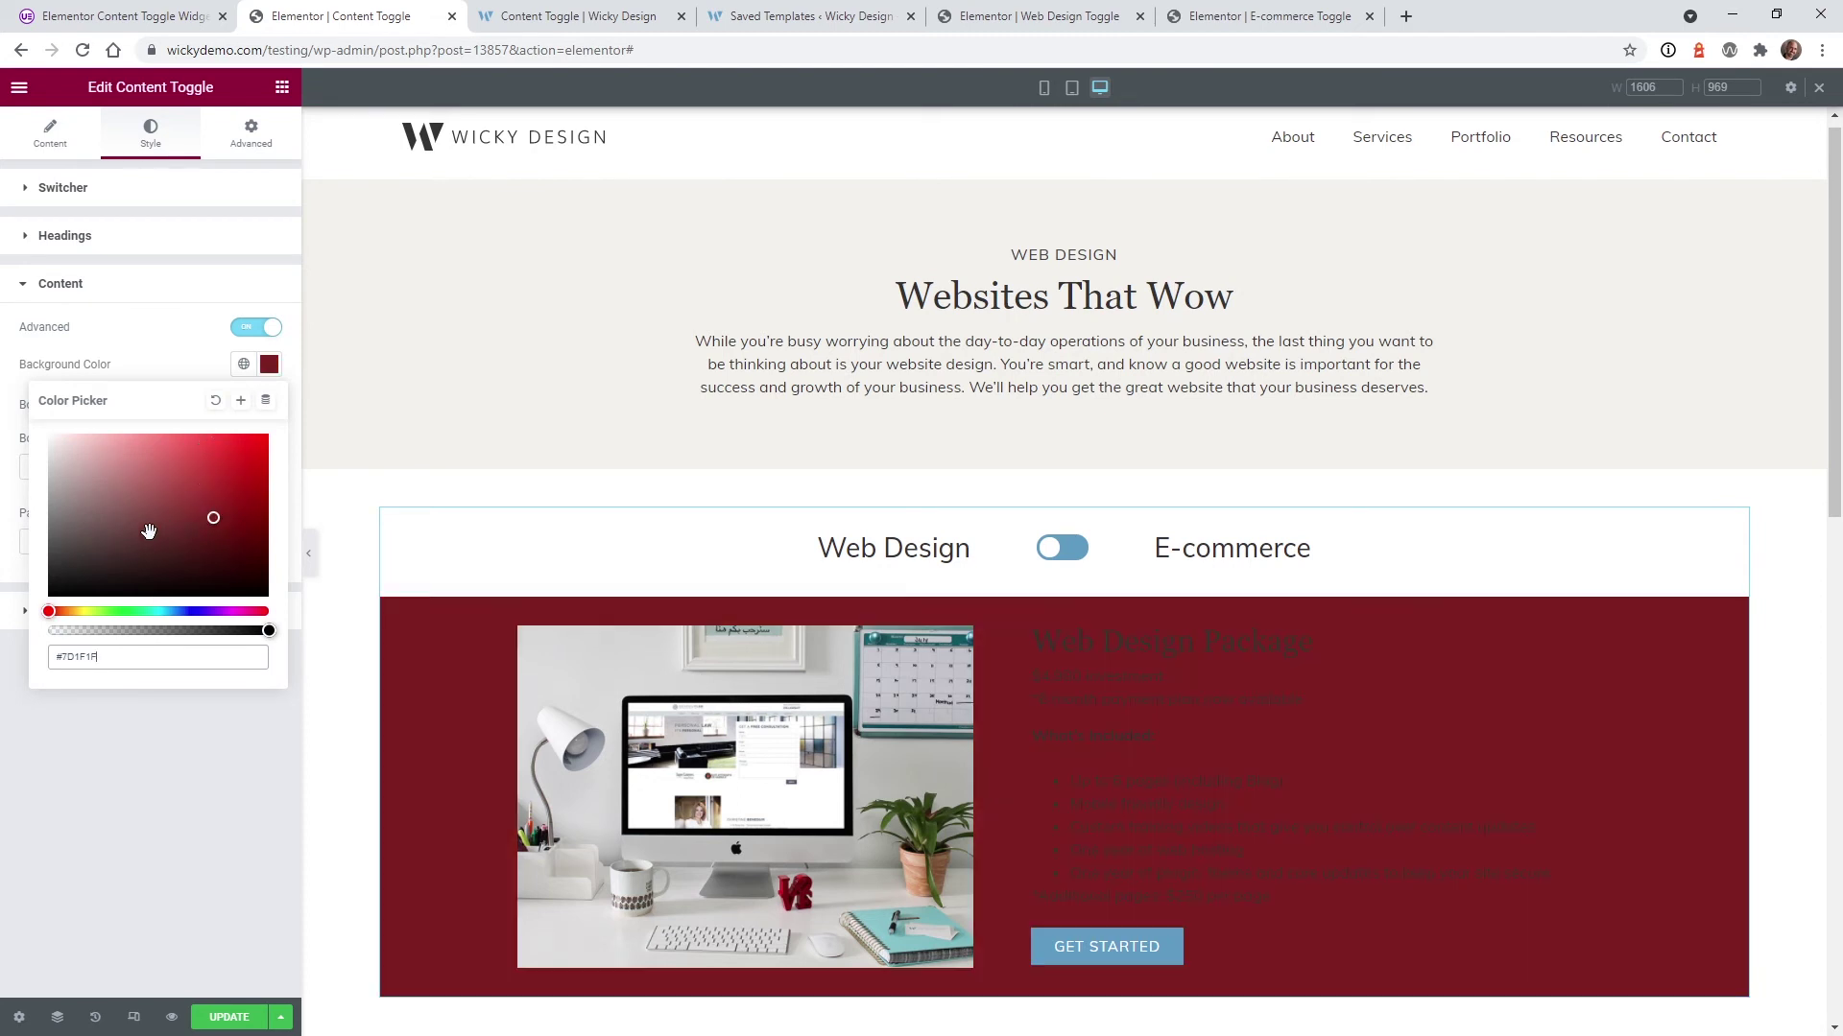
{"action": "left_click", "coordinate": [132, 487]}
{"action": "left_click", "coordinate": [121, 480]}
{"action": "left_click", "coordinate": [212, 473]}
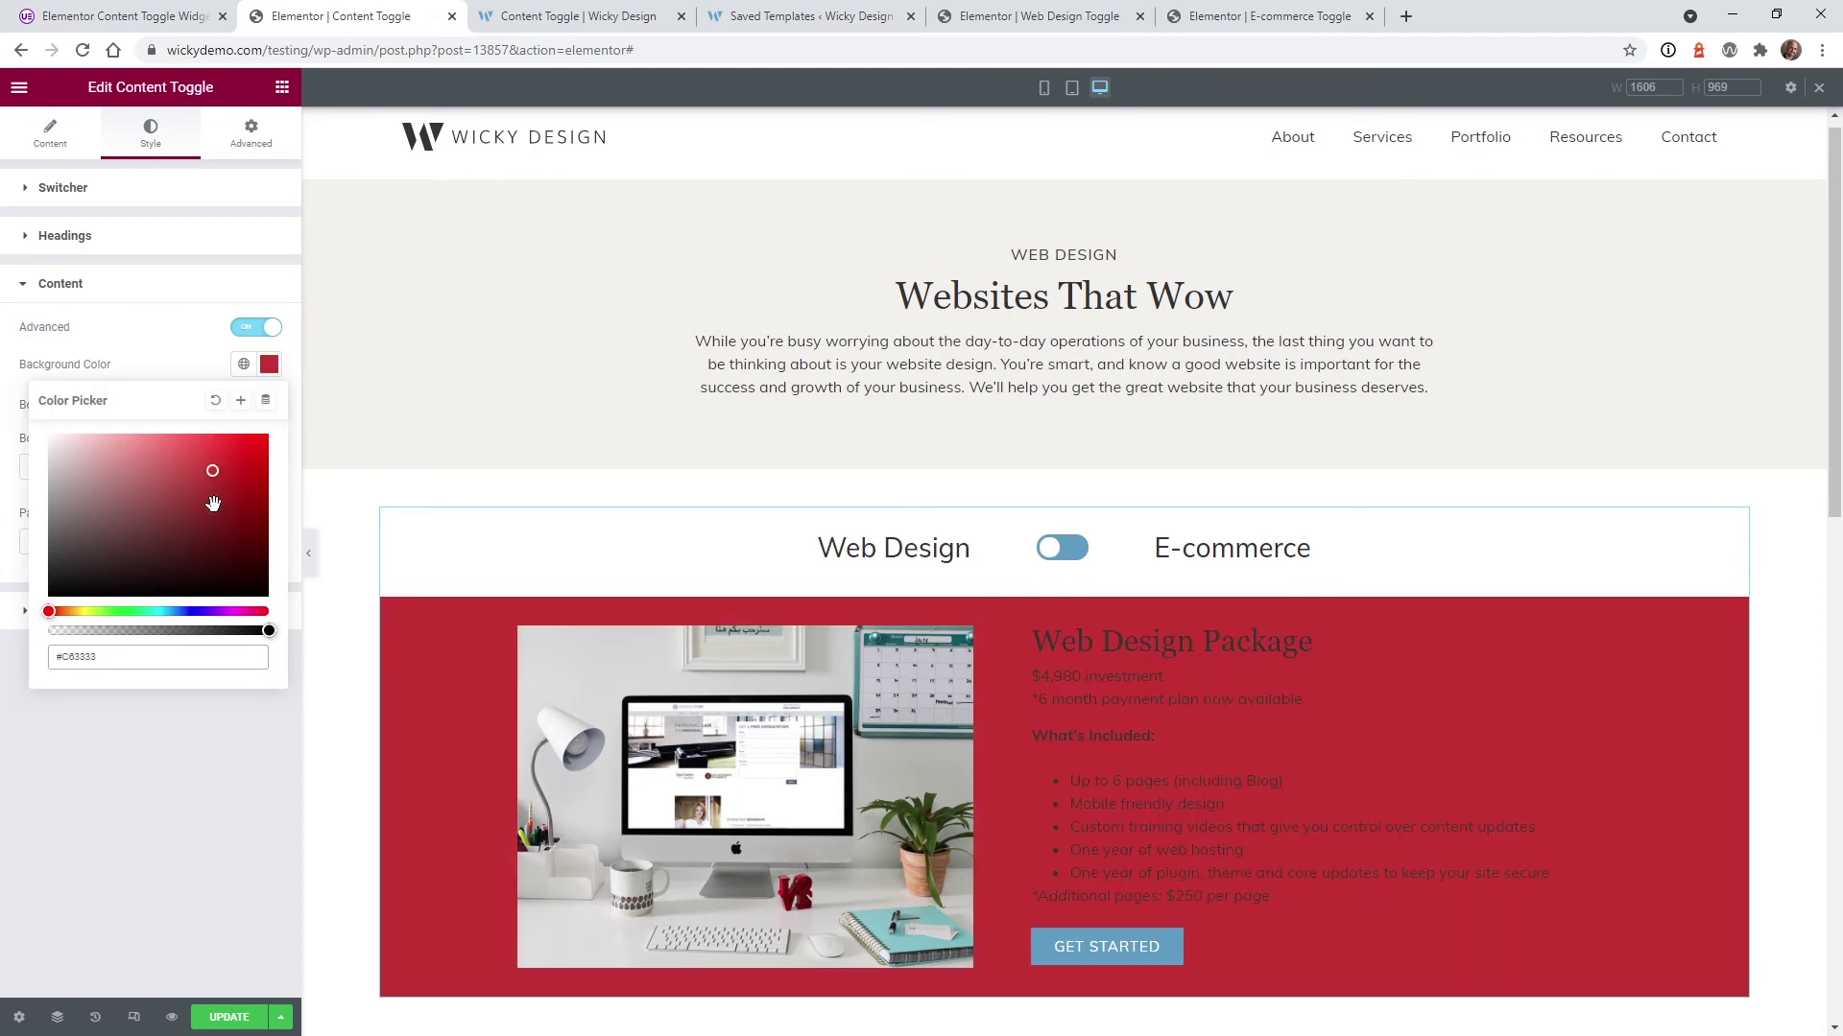
{"action": "left_click", "coordinate": [180, 523]}
{"action": "left_click", "coordinate": [199, 571]}
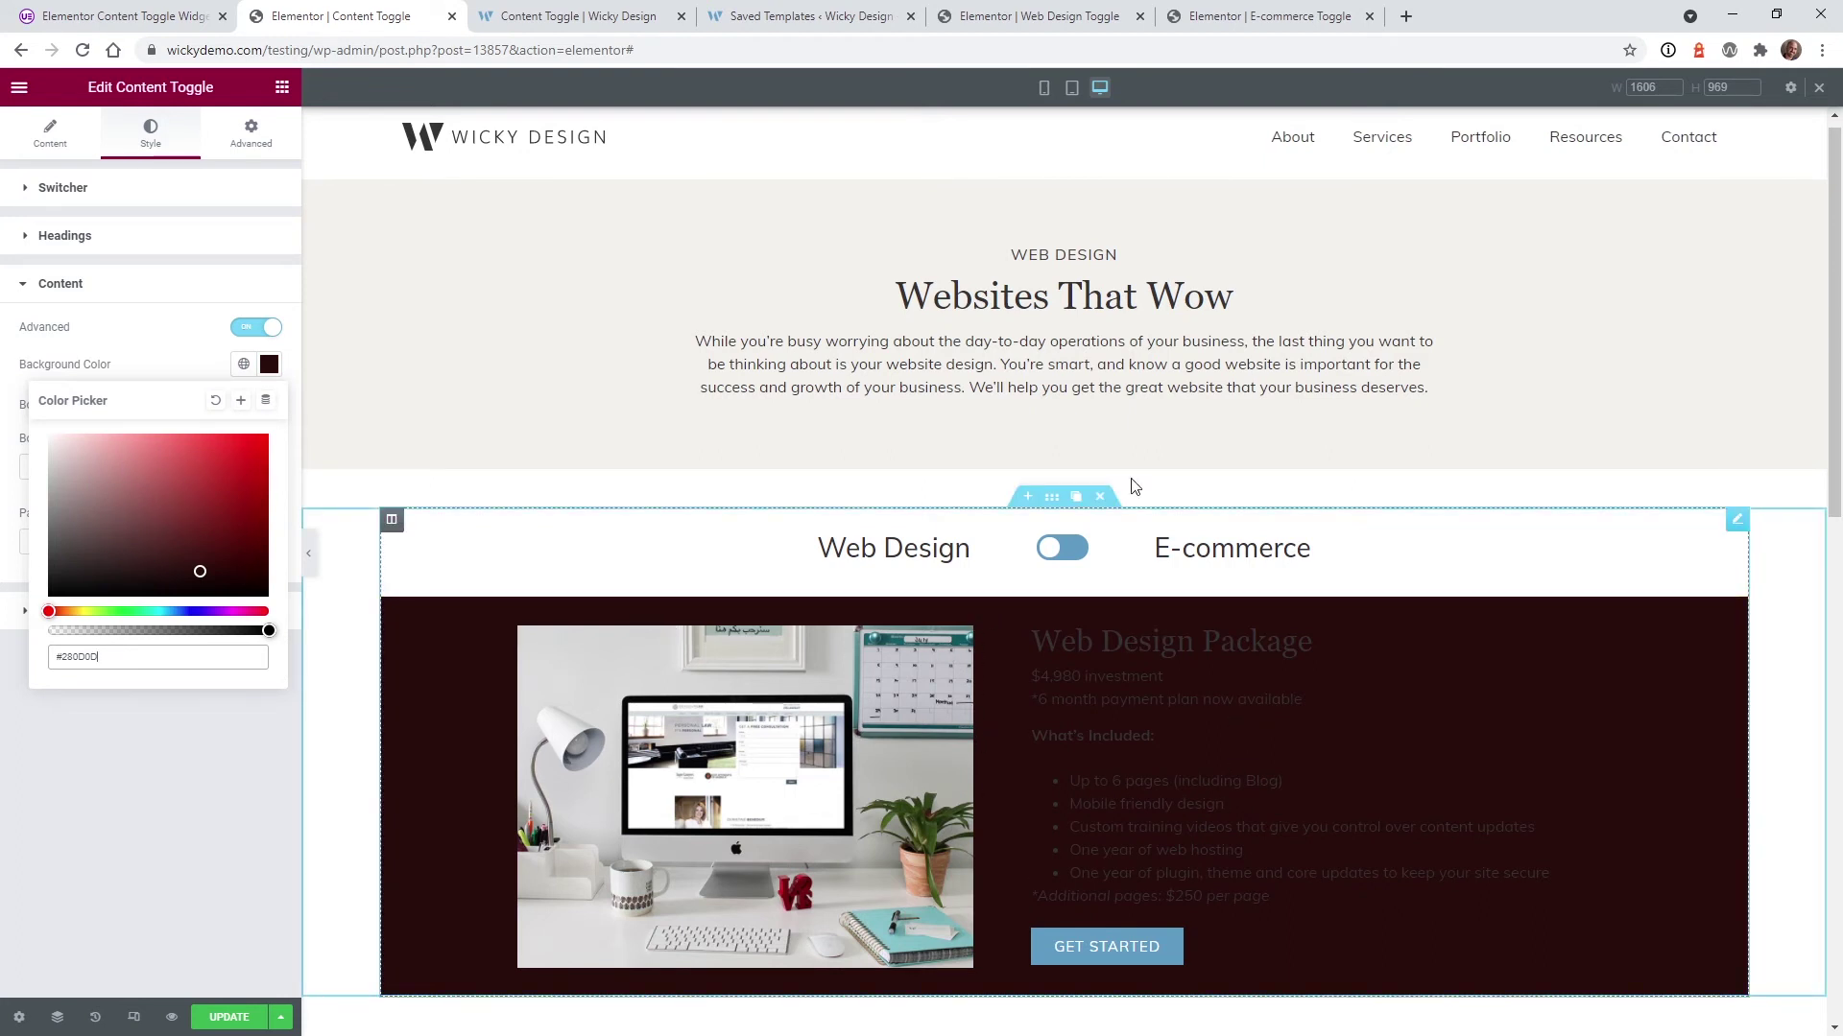
Check the Web Design Toggle template's section, and undo the content background colour back on the Content Toggle page.
{"action": "left_click", "coordinate": [1018, 20]}
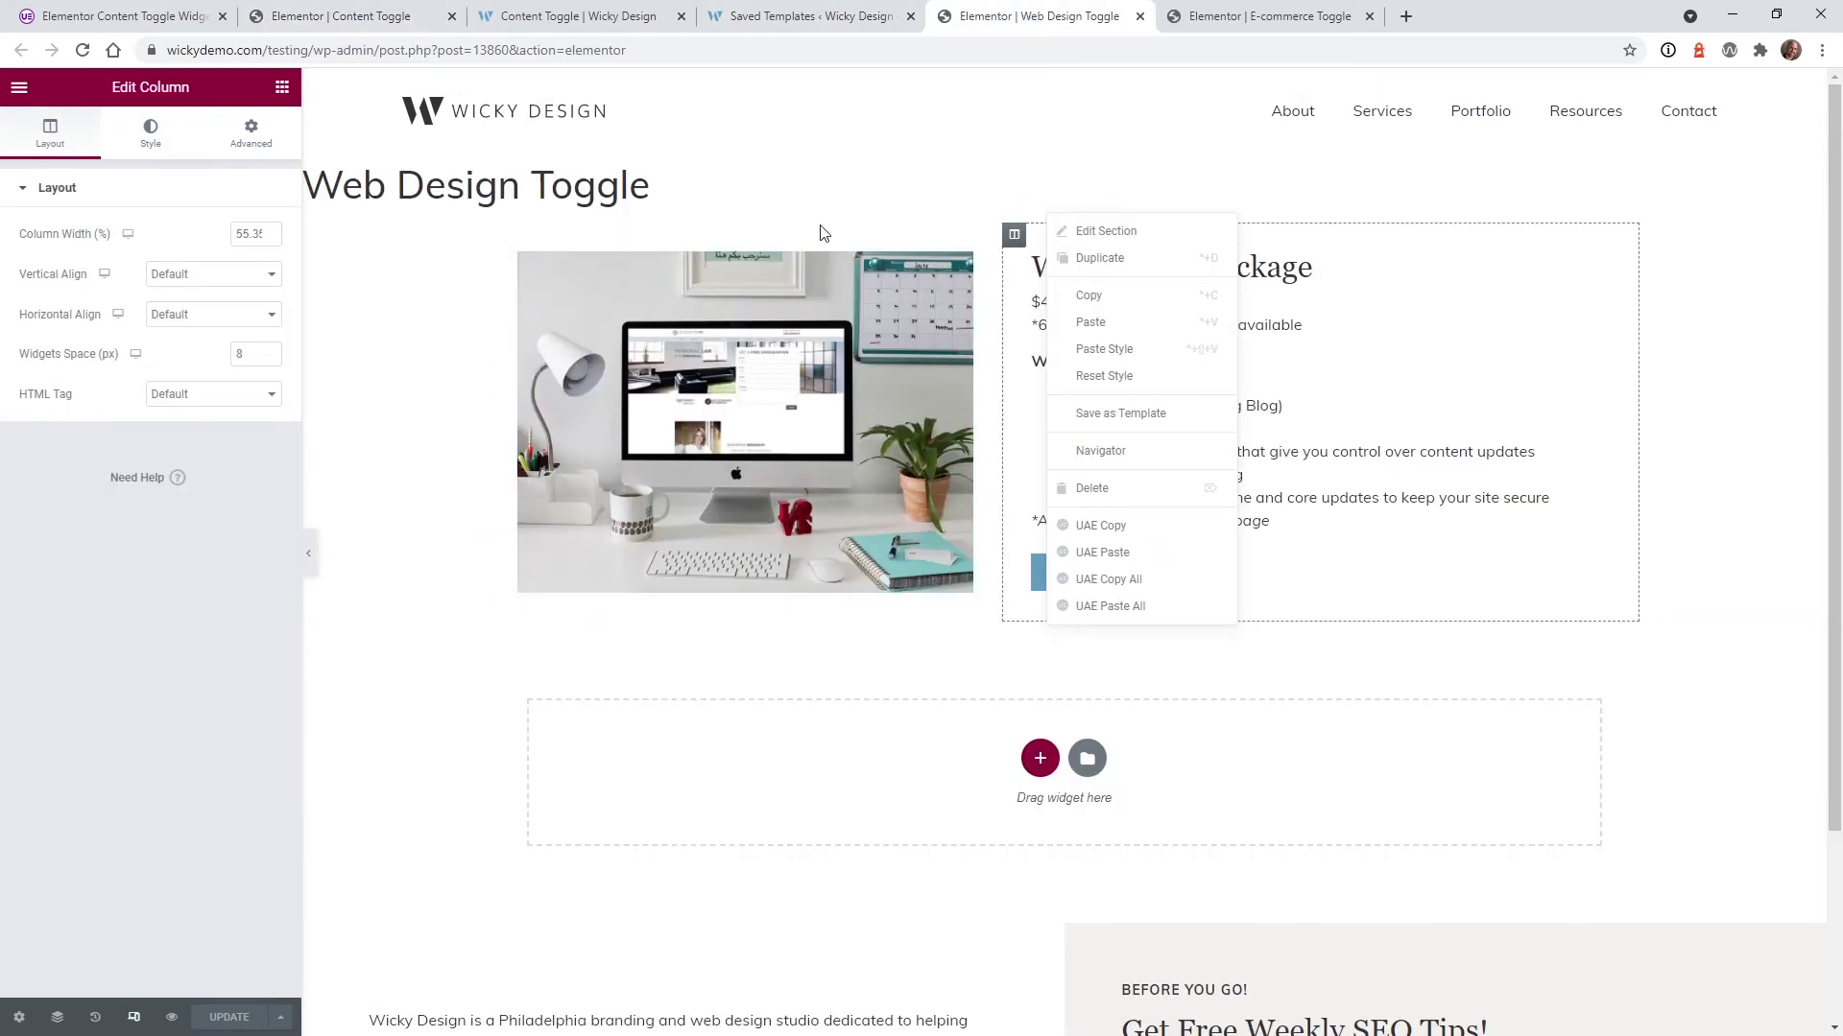
{"action": "left_click", "coordinate": [779, 651]}
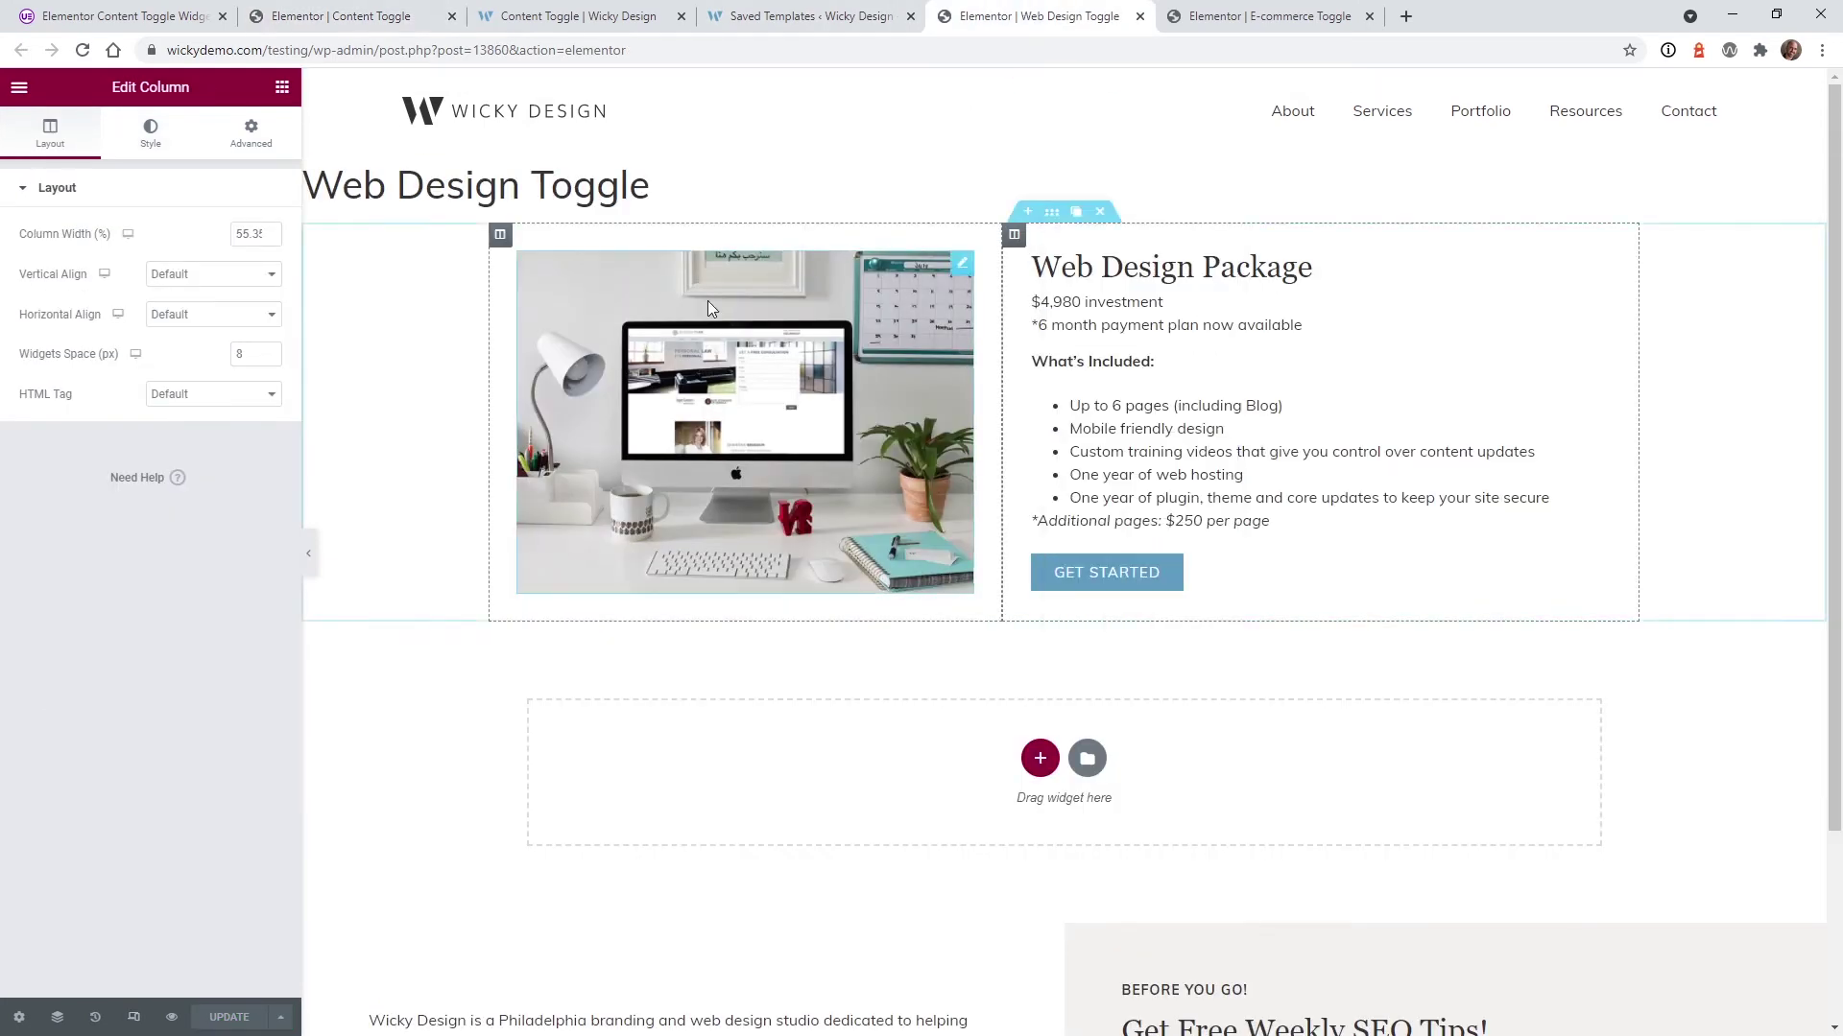
{"action": "left_click", "coordinate": [336, 16]}
{"action": "key", "text": "ctrl+z"}
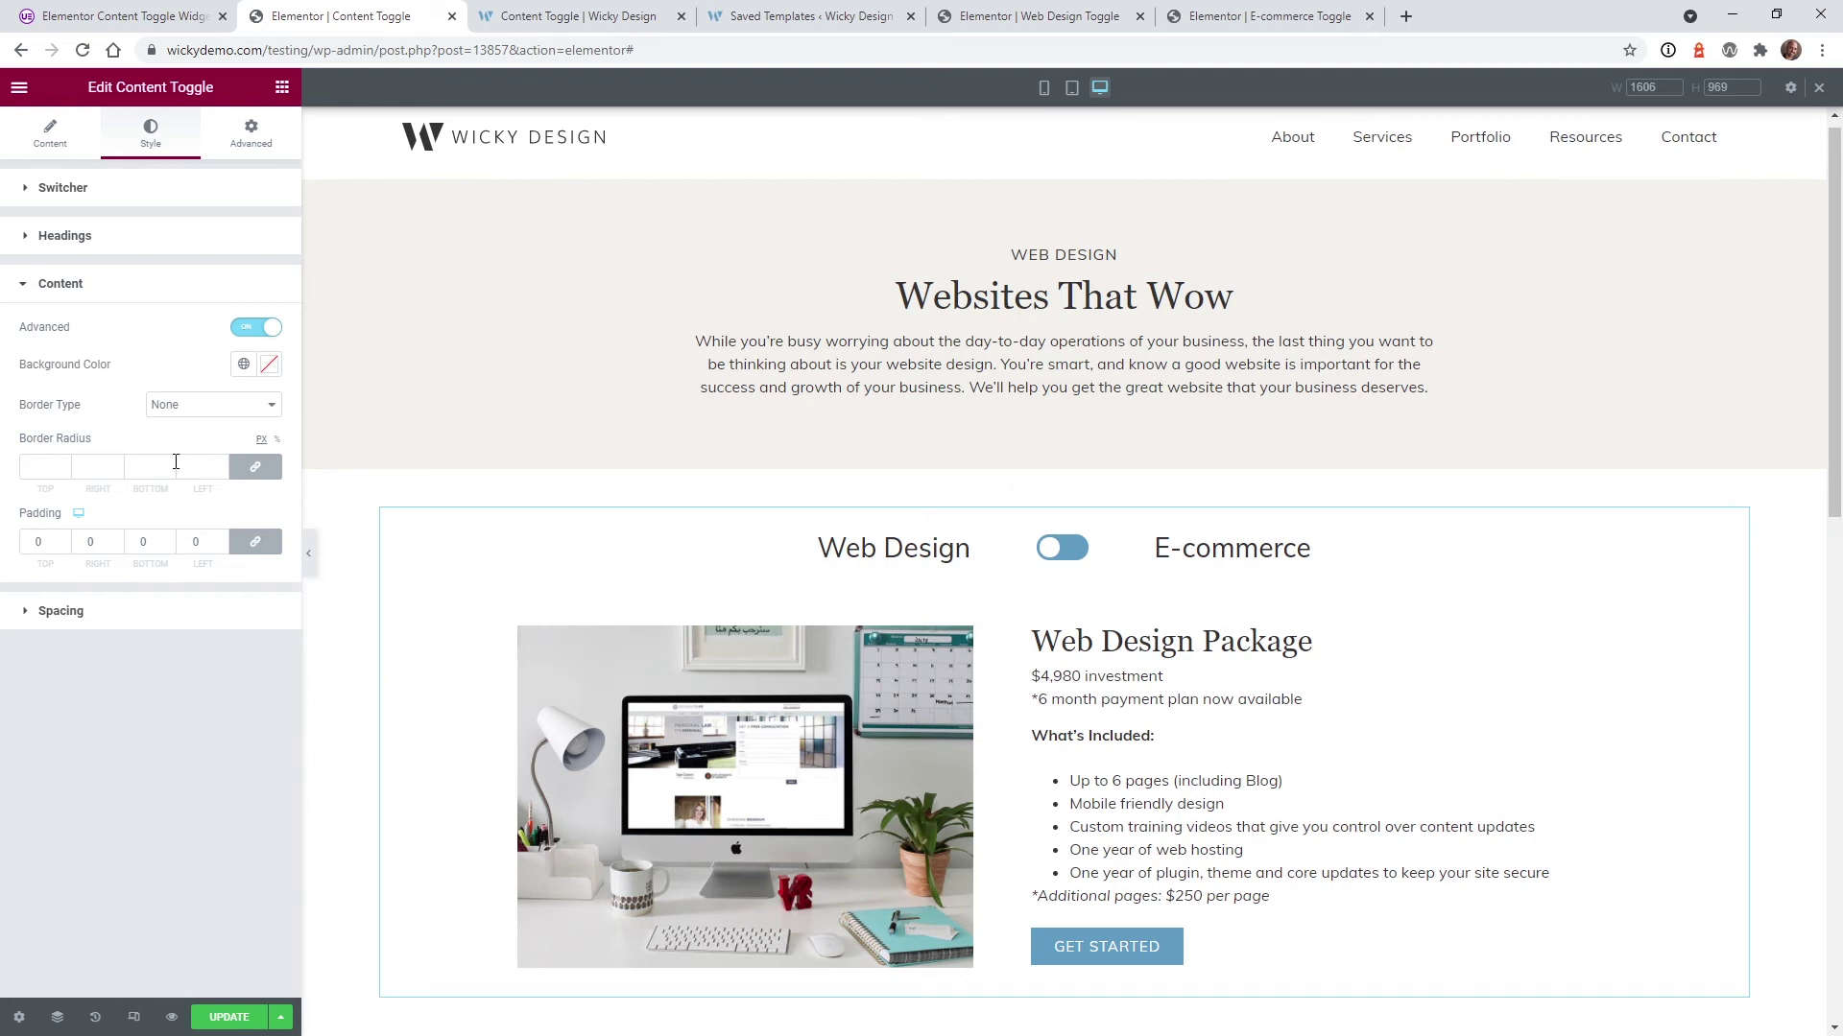
Clear the content area's linked padding to compare the spacing, and set all four sides back to 0.
{"action": "left_click", "coordinate": [21, 535]}
{"action": "key", "text": "BackSpace"}
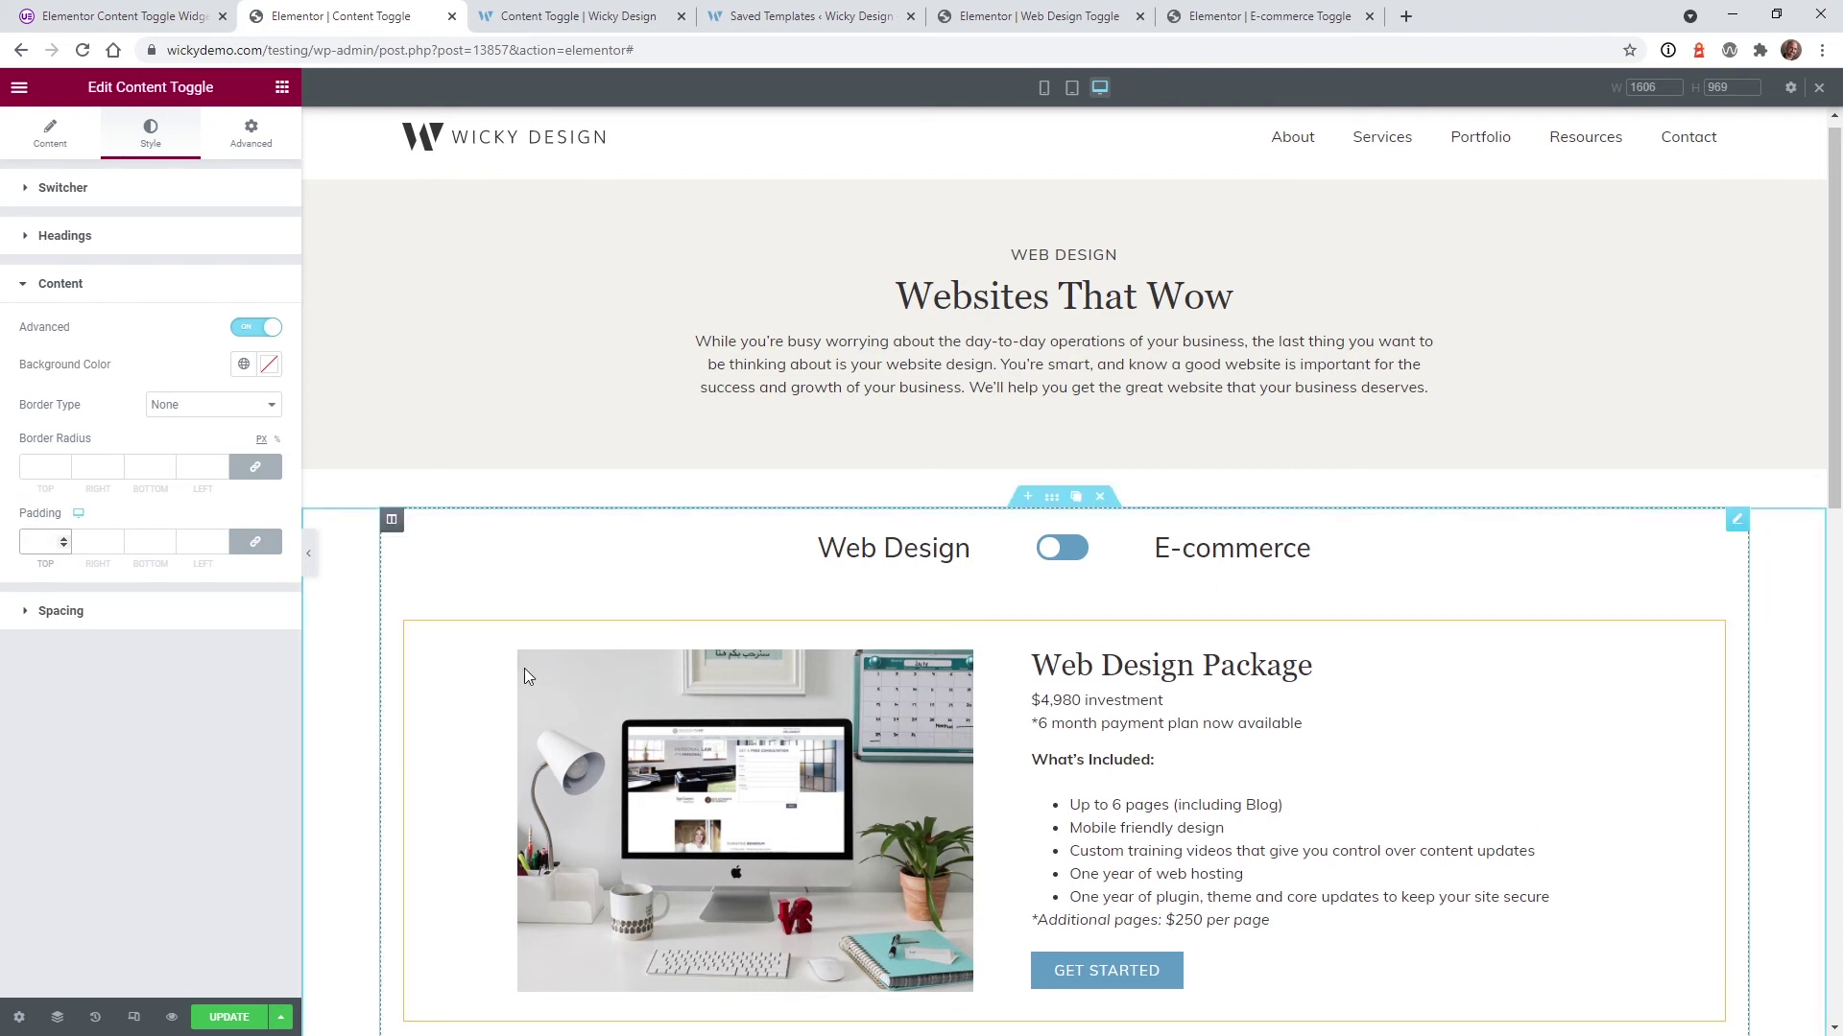
{"action": "scroll", "coordinate": [480, 670], "scroll_direction": "down", "scroll_amount": 2}
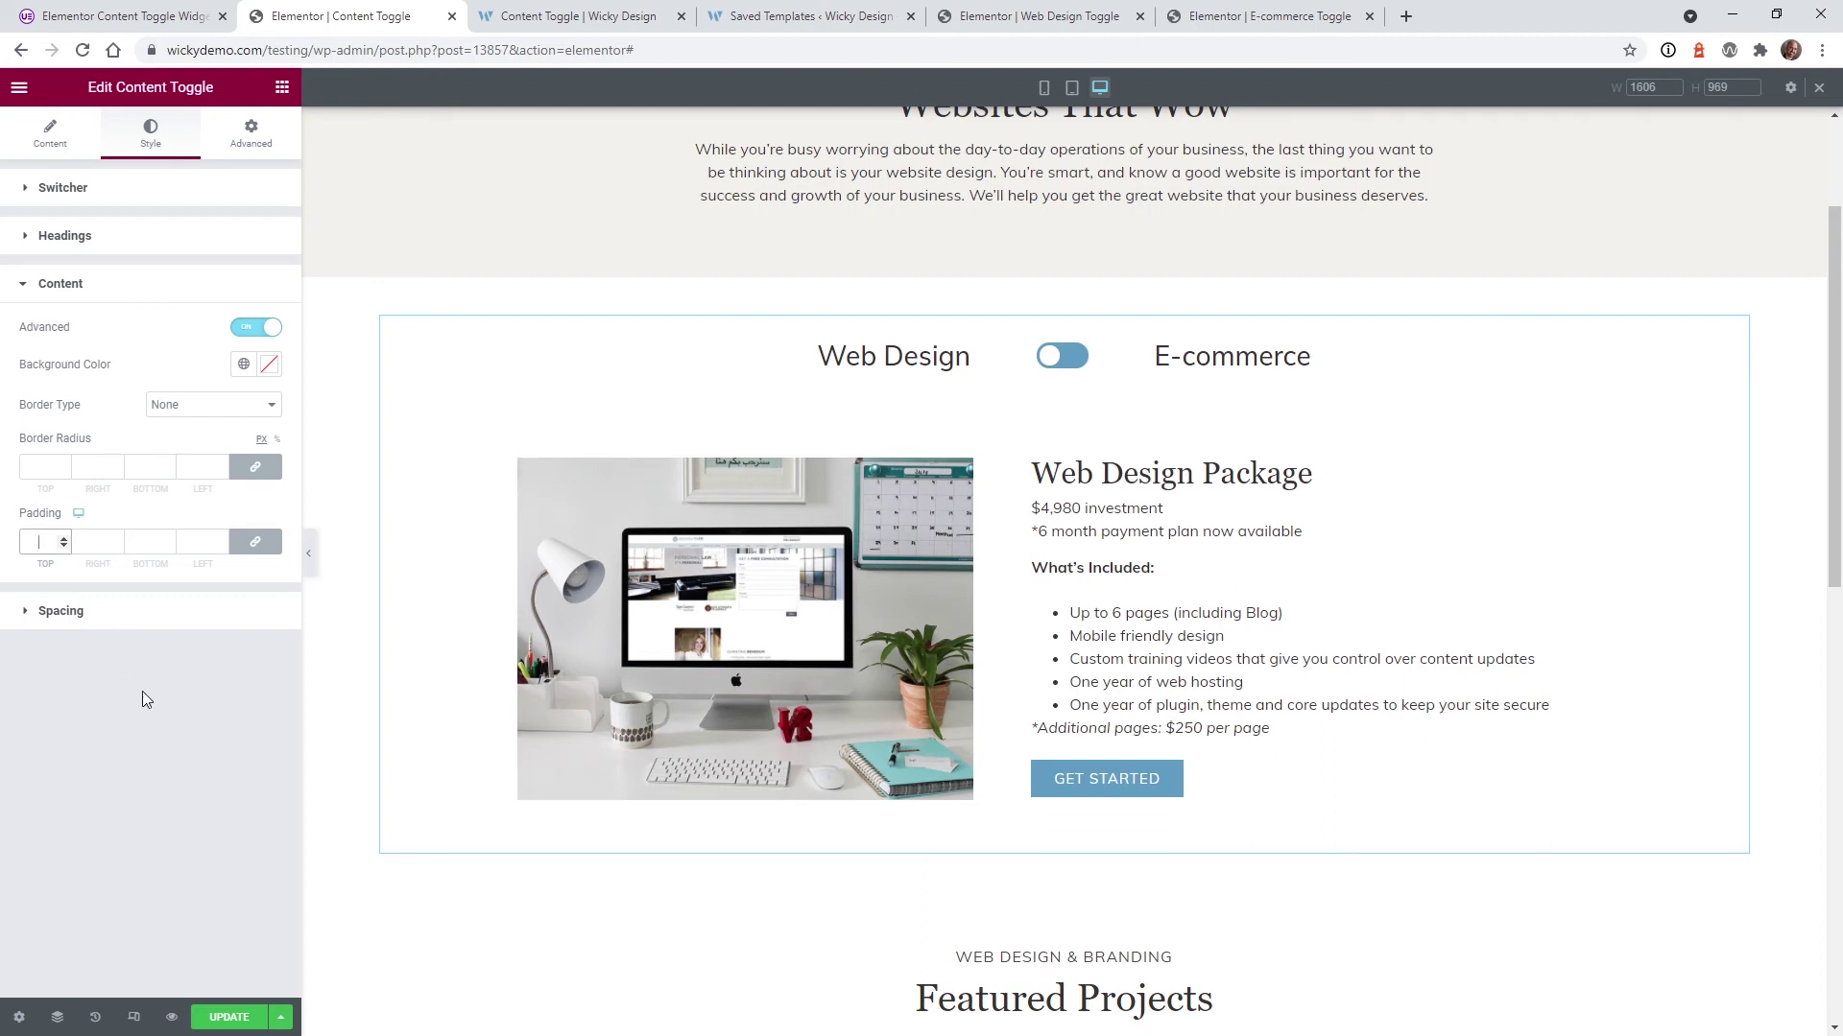
{"action": "left_click", "coordinate": [37, 545]}
{"action": "type", "text": "0"}
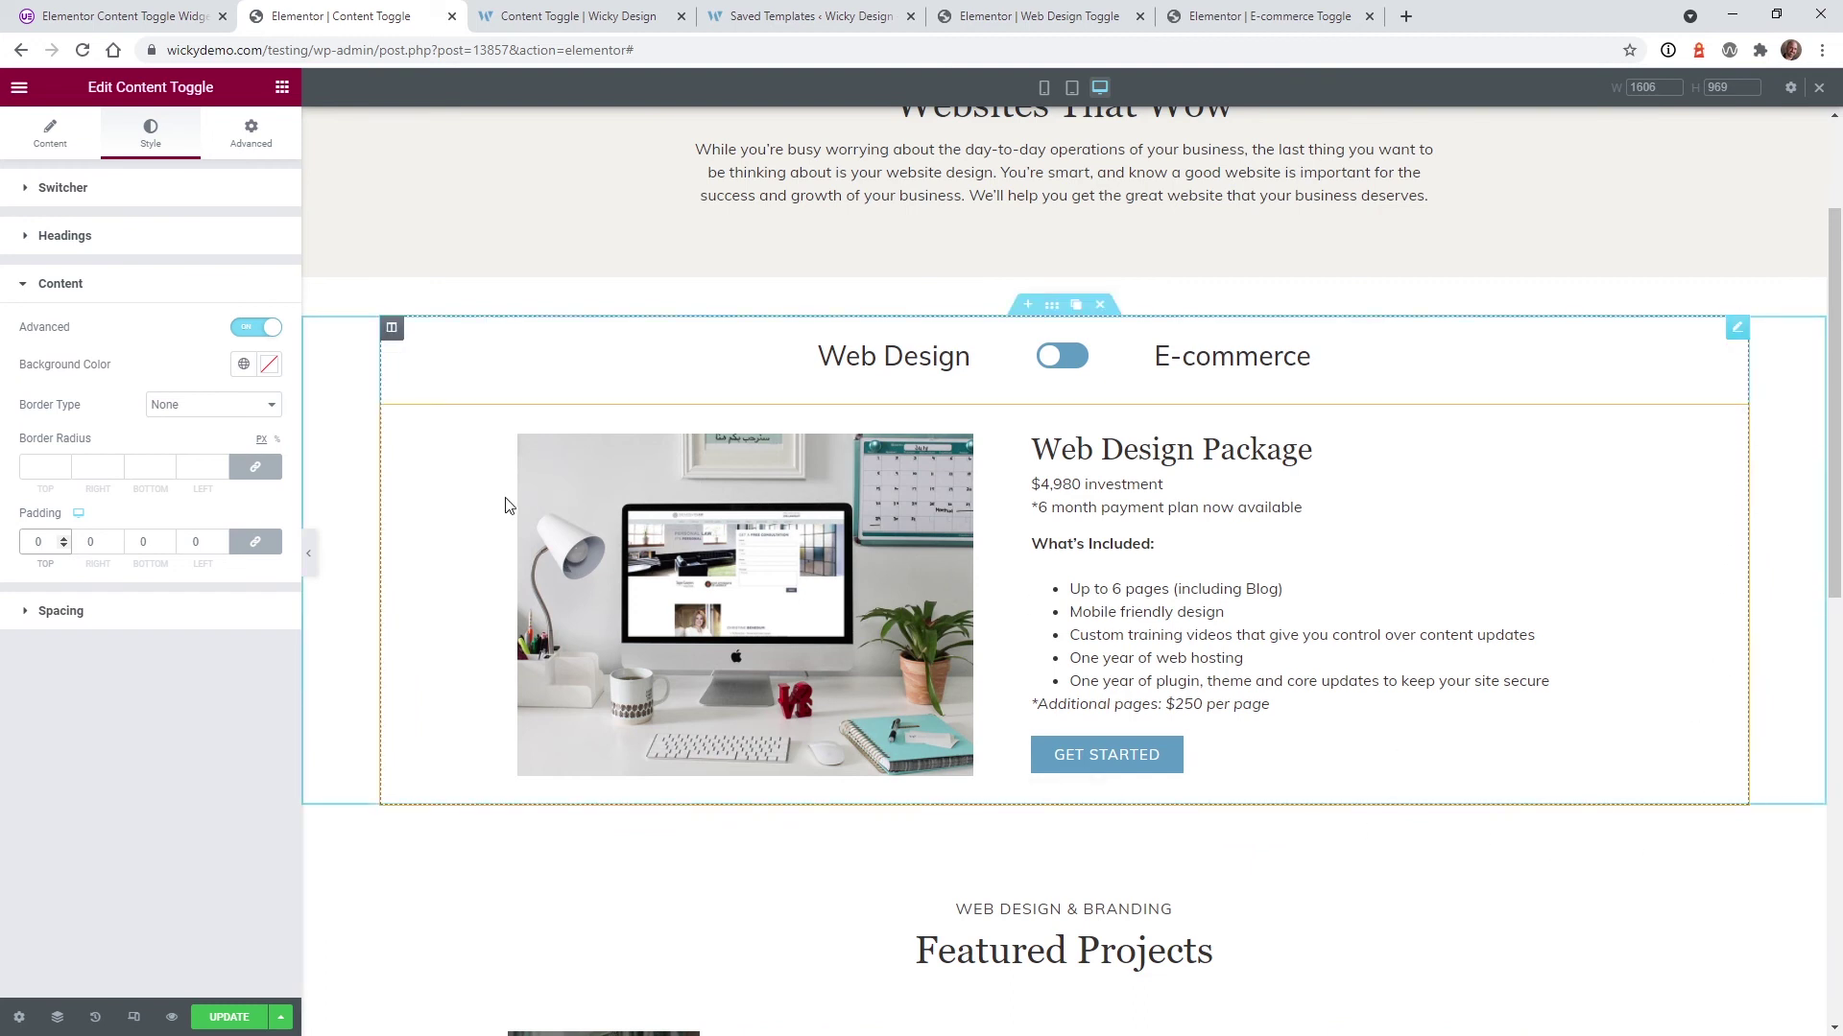
Set the Button & Headings spacing of the toggle to 7, and return to the widget's switcher style settings.
{"action": "left_click", "coordinate": [61, 611]}
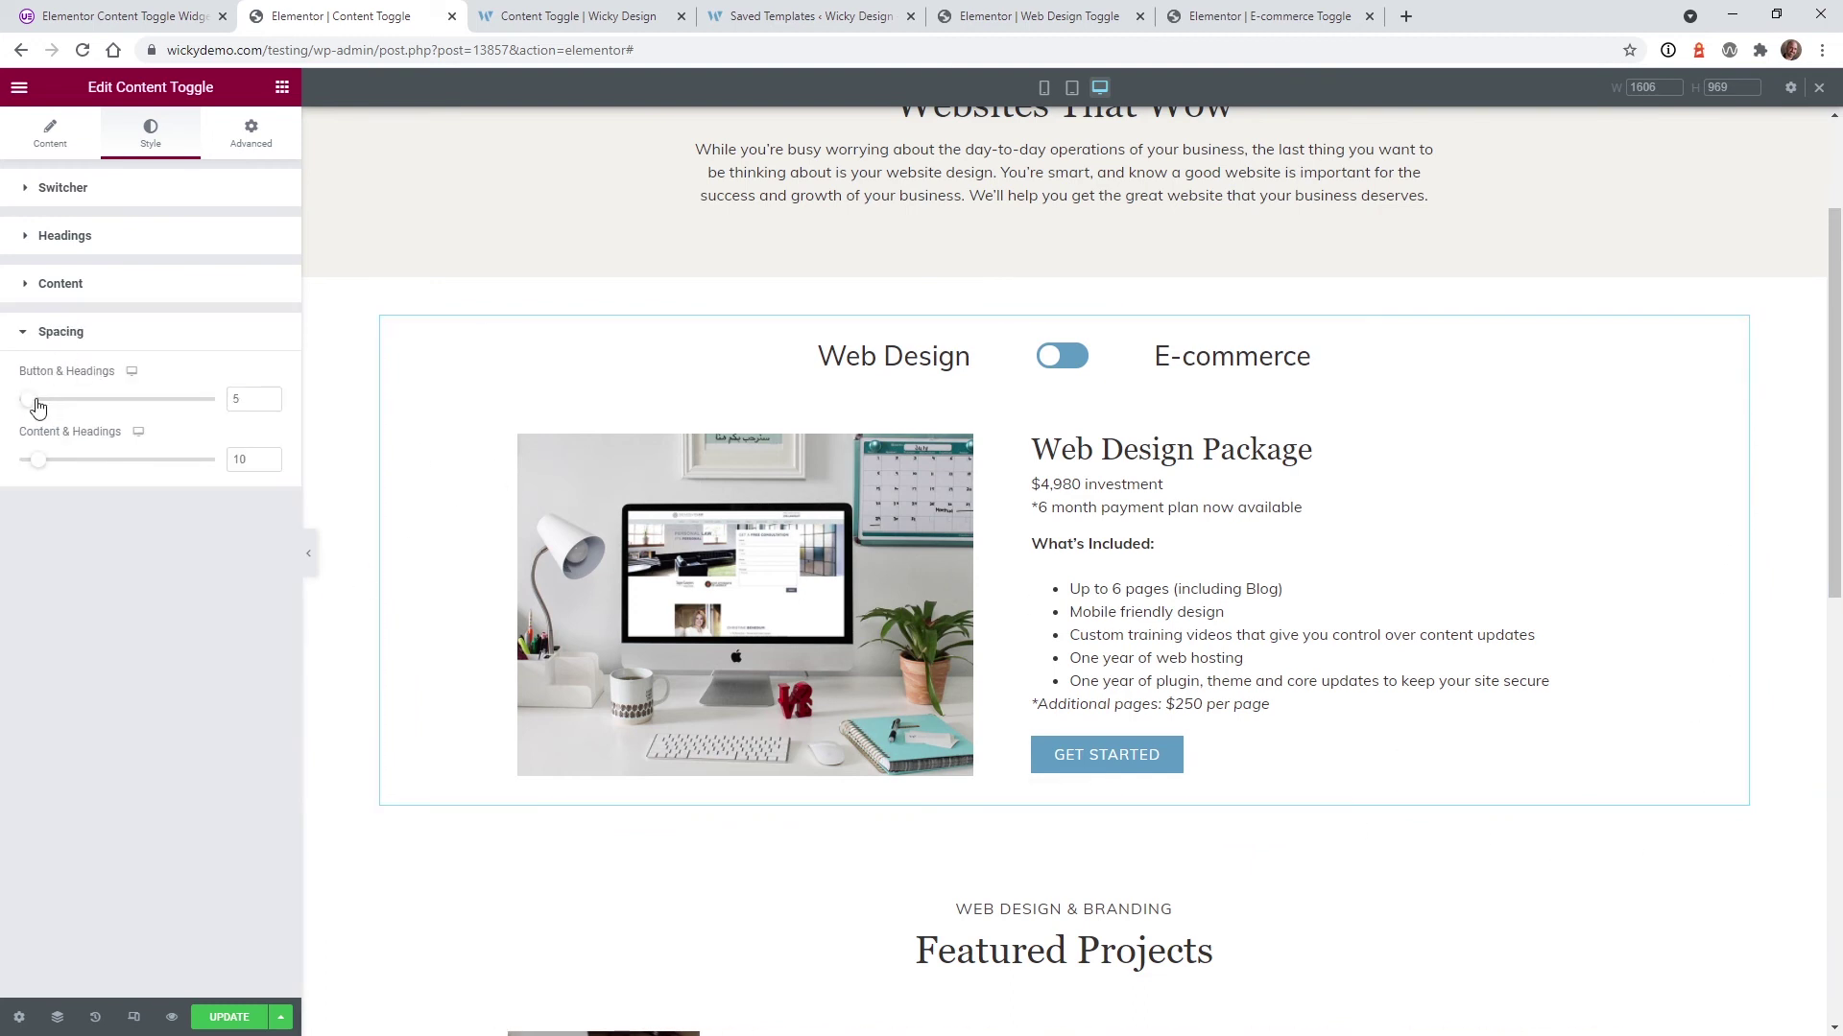
{"action": "left_click_drag", "start_coordinate": [30, 406], "coordinate": [40, 467]}
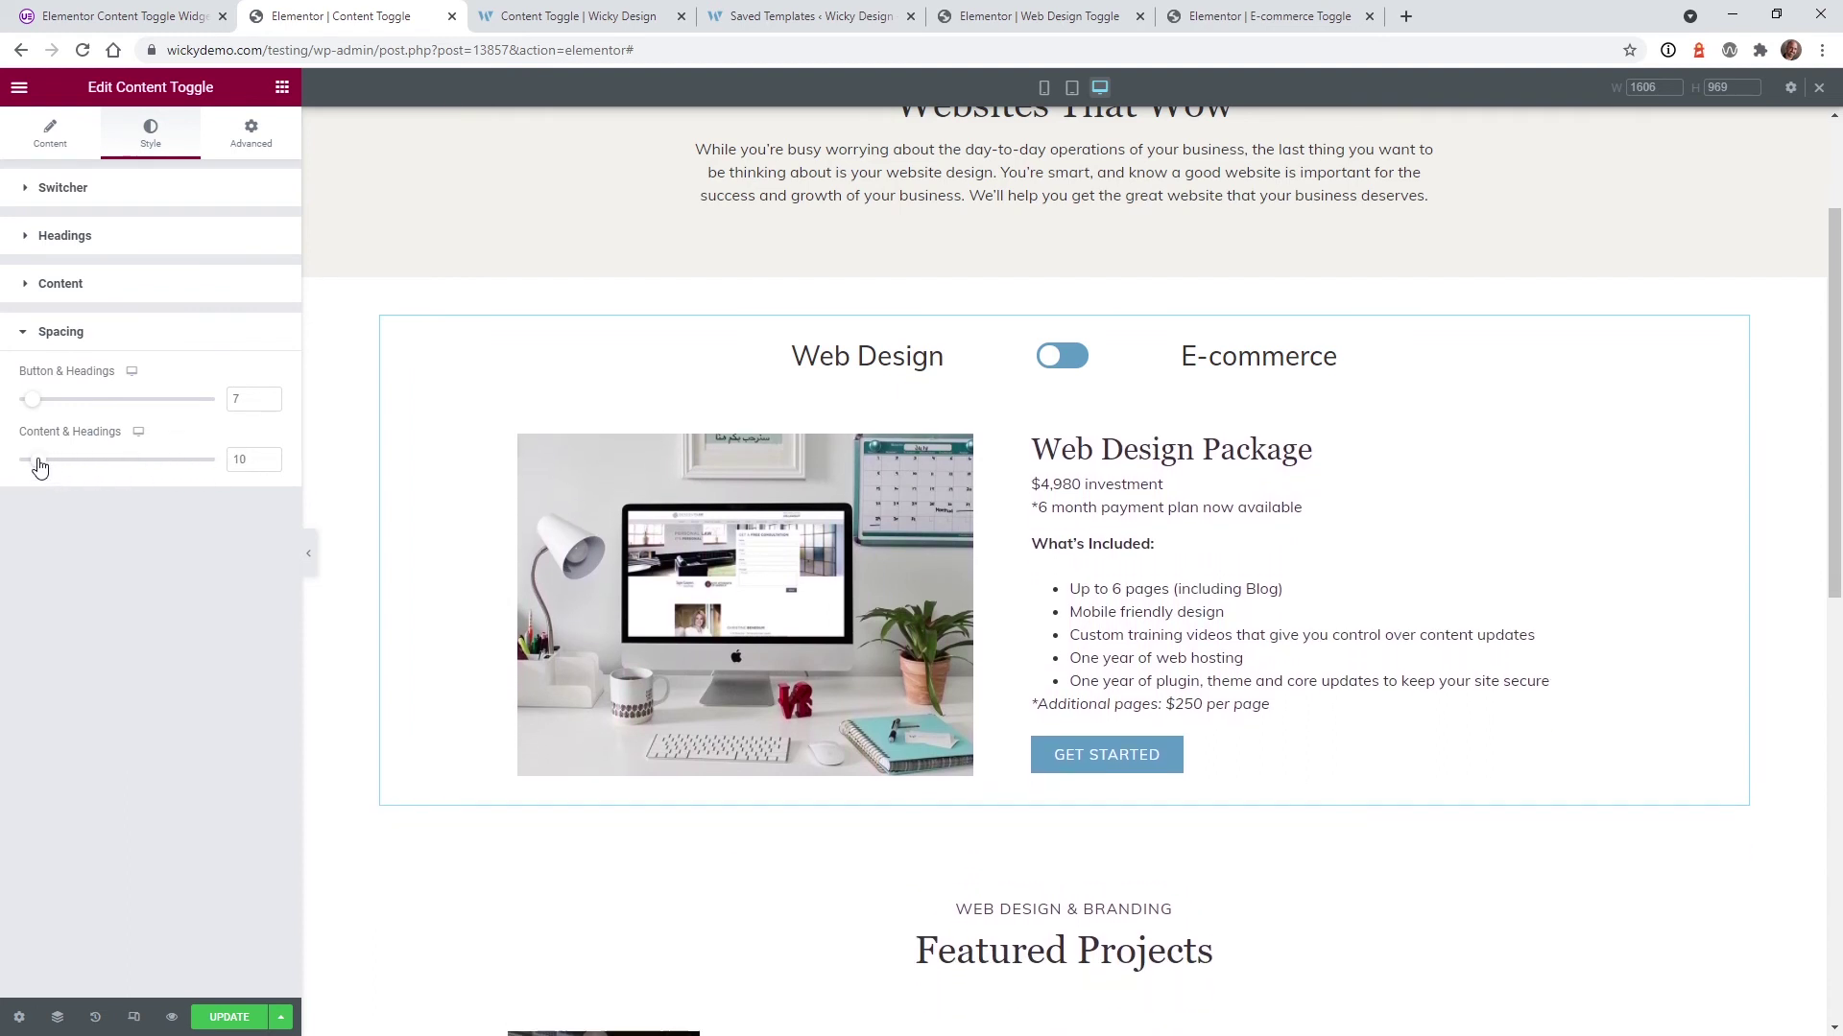
{"action": "left_click", "coordinate": [980, 489]}
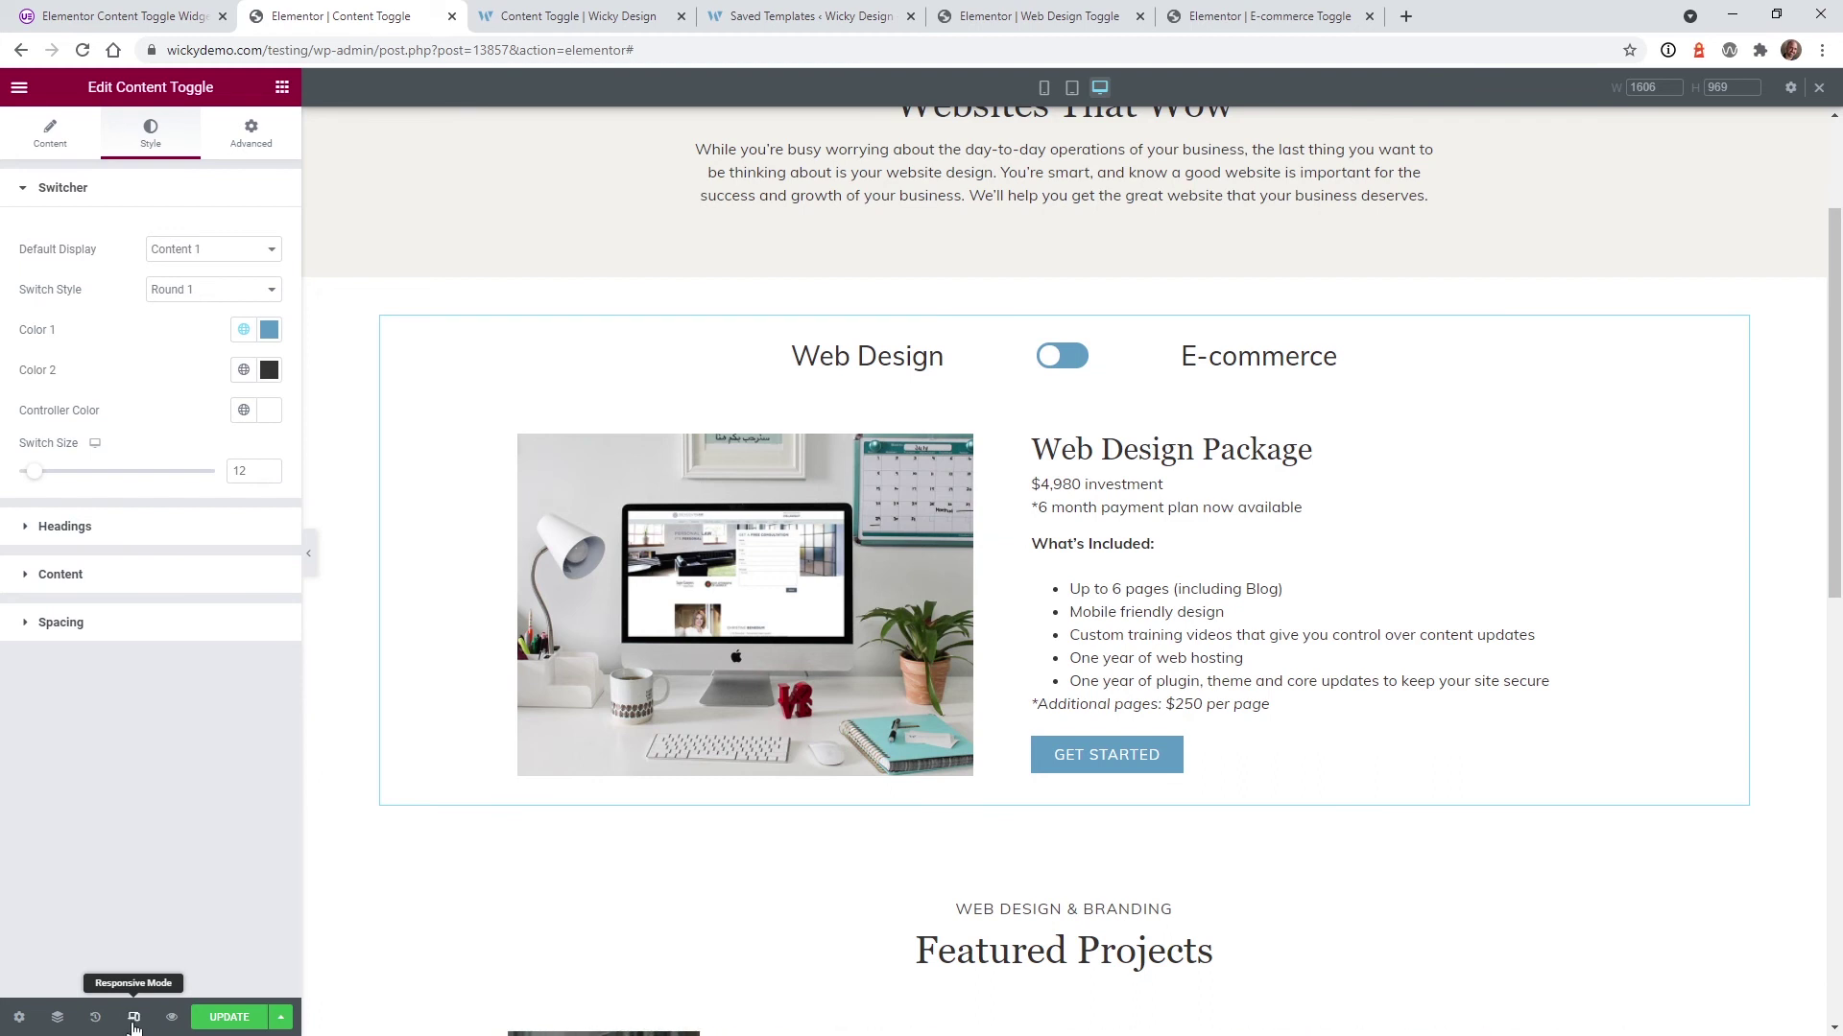
Check the toggle and the Web Design Toggle template in tablet view, and return to the Content Toggle editor.
{"action": "left_click", "coordinate": [1072, 89]}
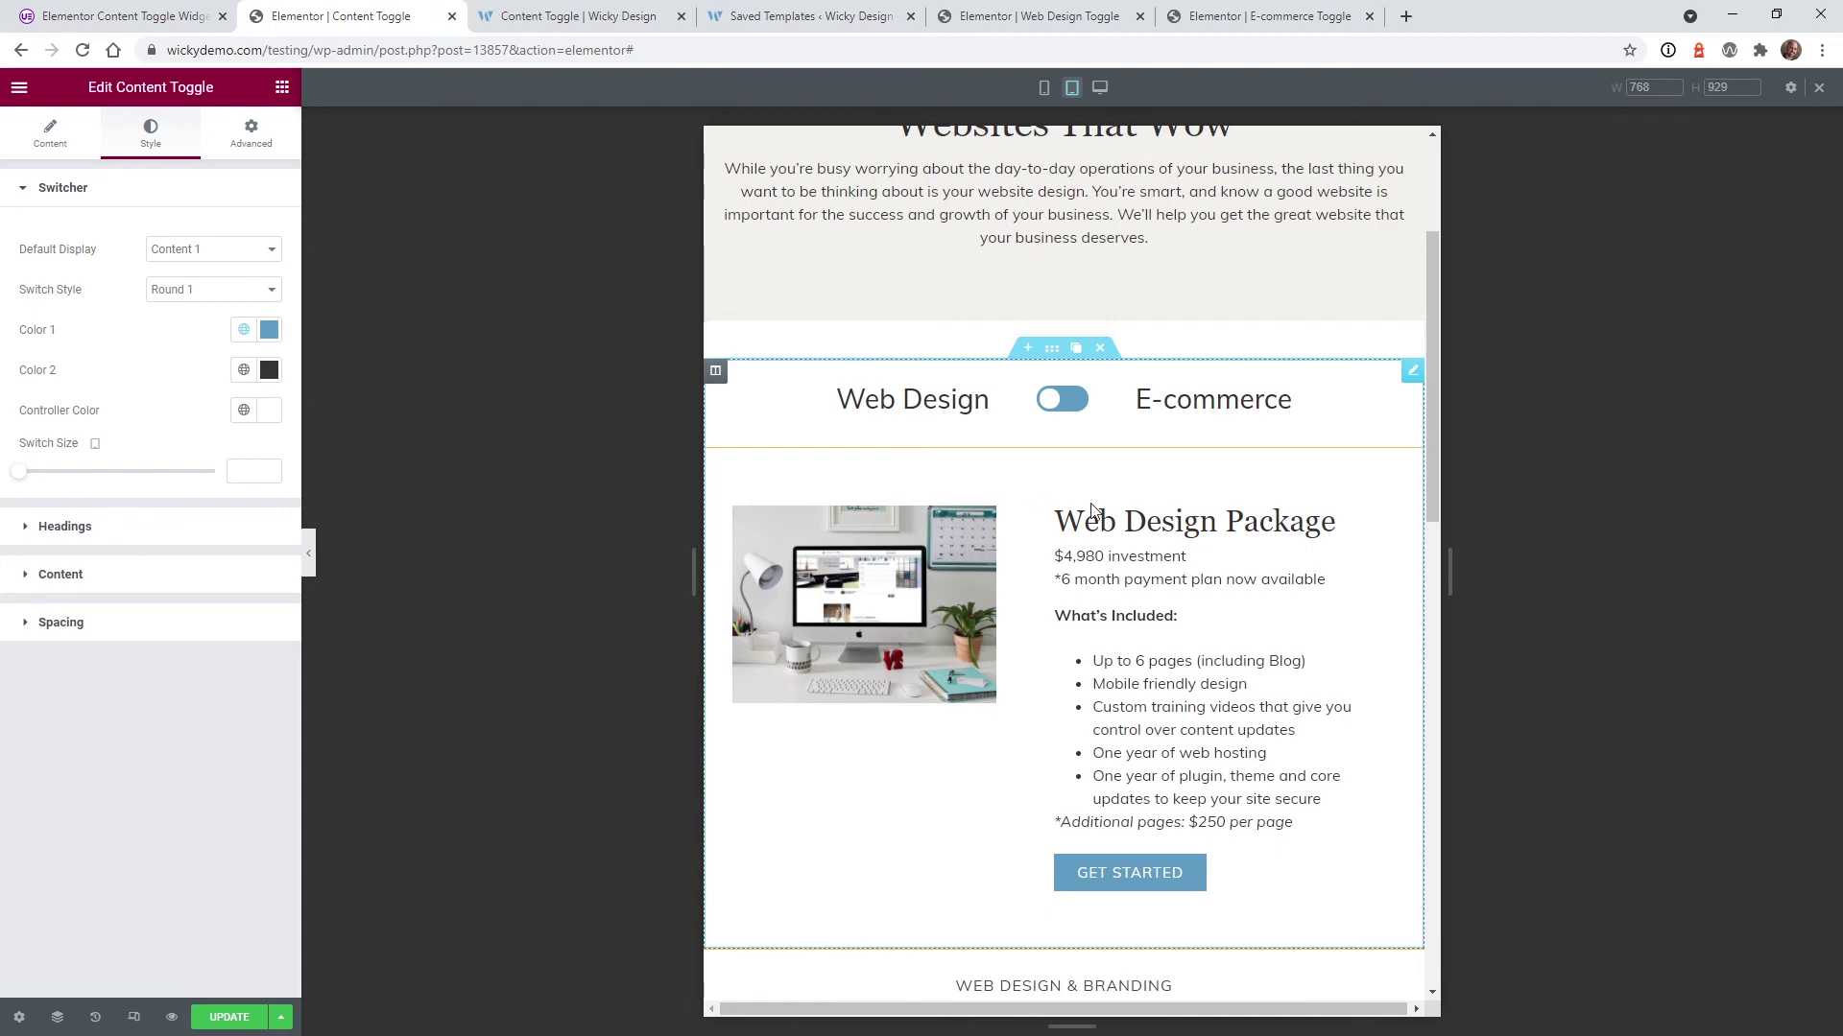
{"action": "left_click", "coordinate": [1037, 16]}
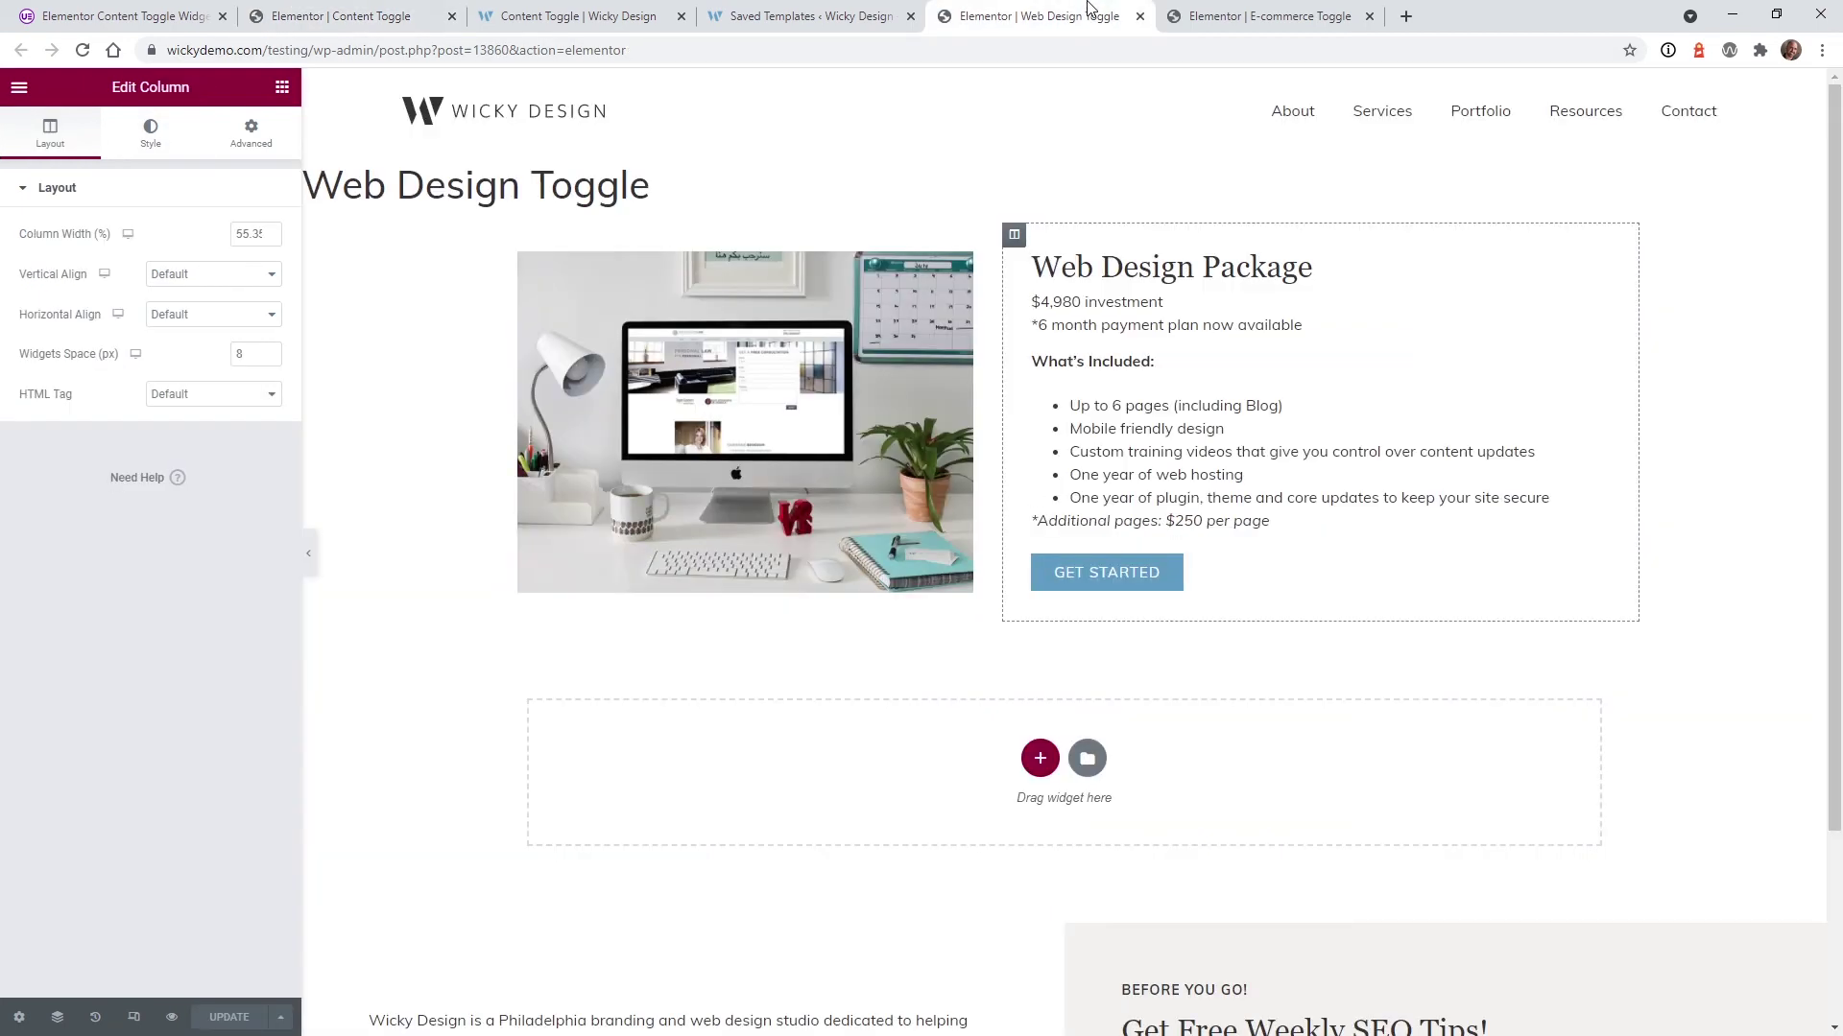
{"action": "left_click", "coordinate": [132, 1017]}
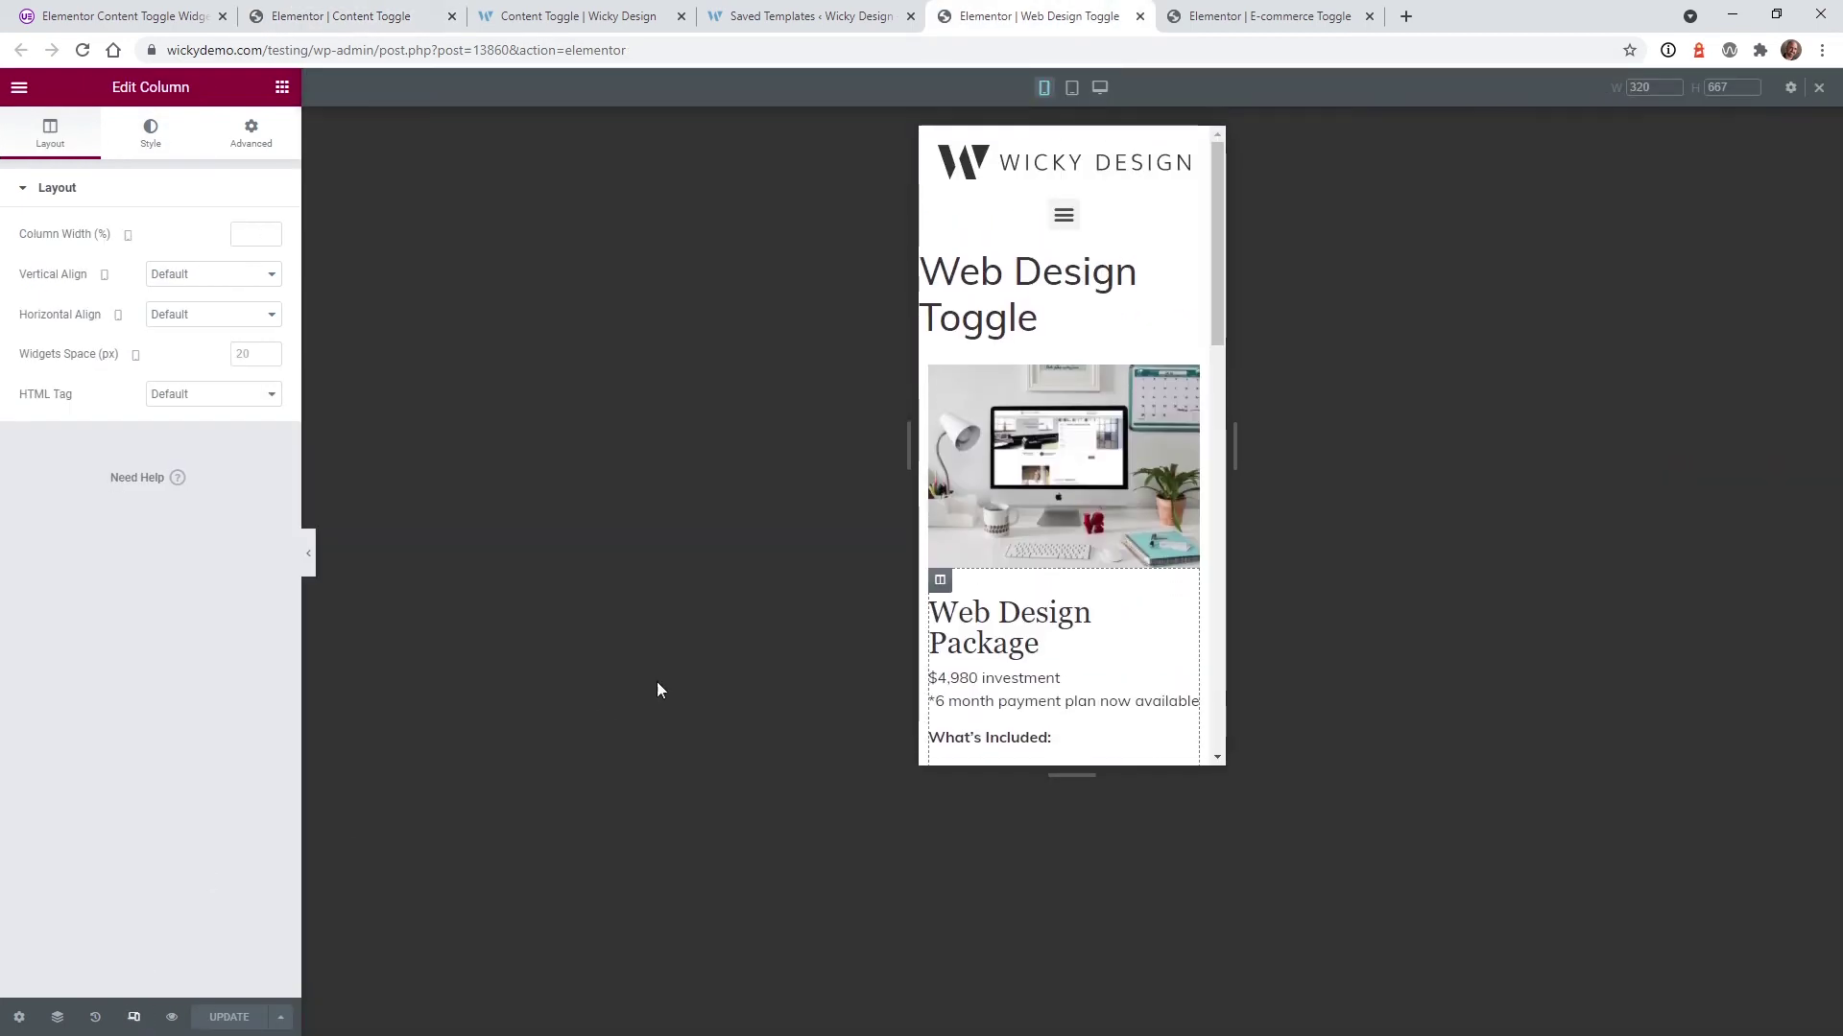
{"action": "left_click", "coordinate": [1071, 89]}
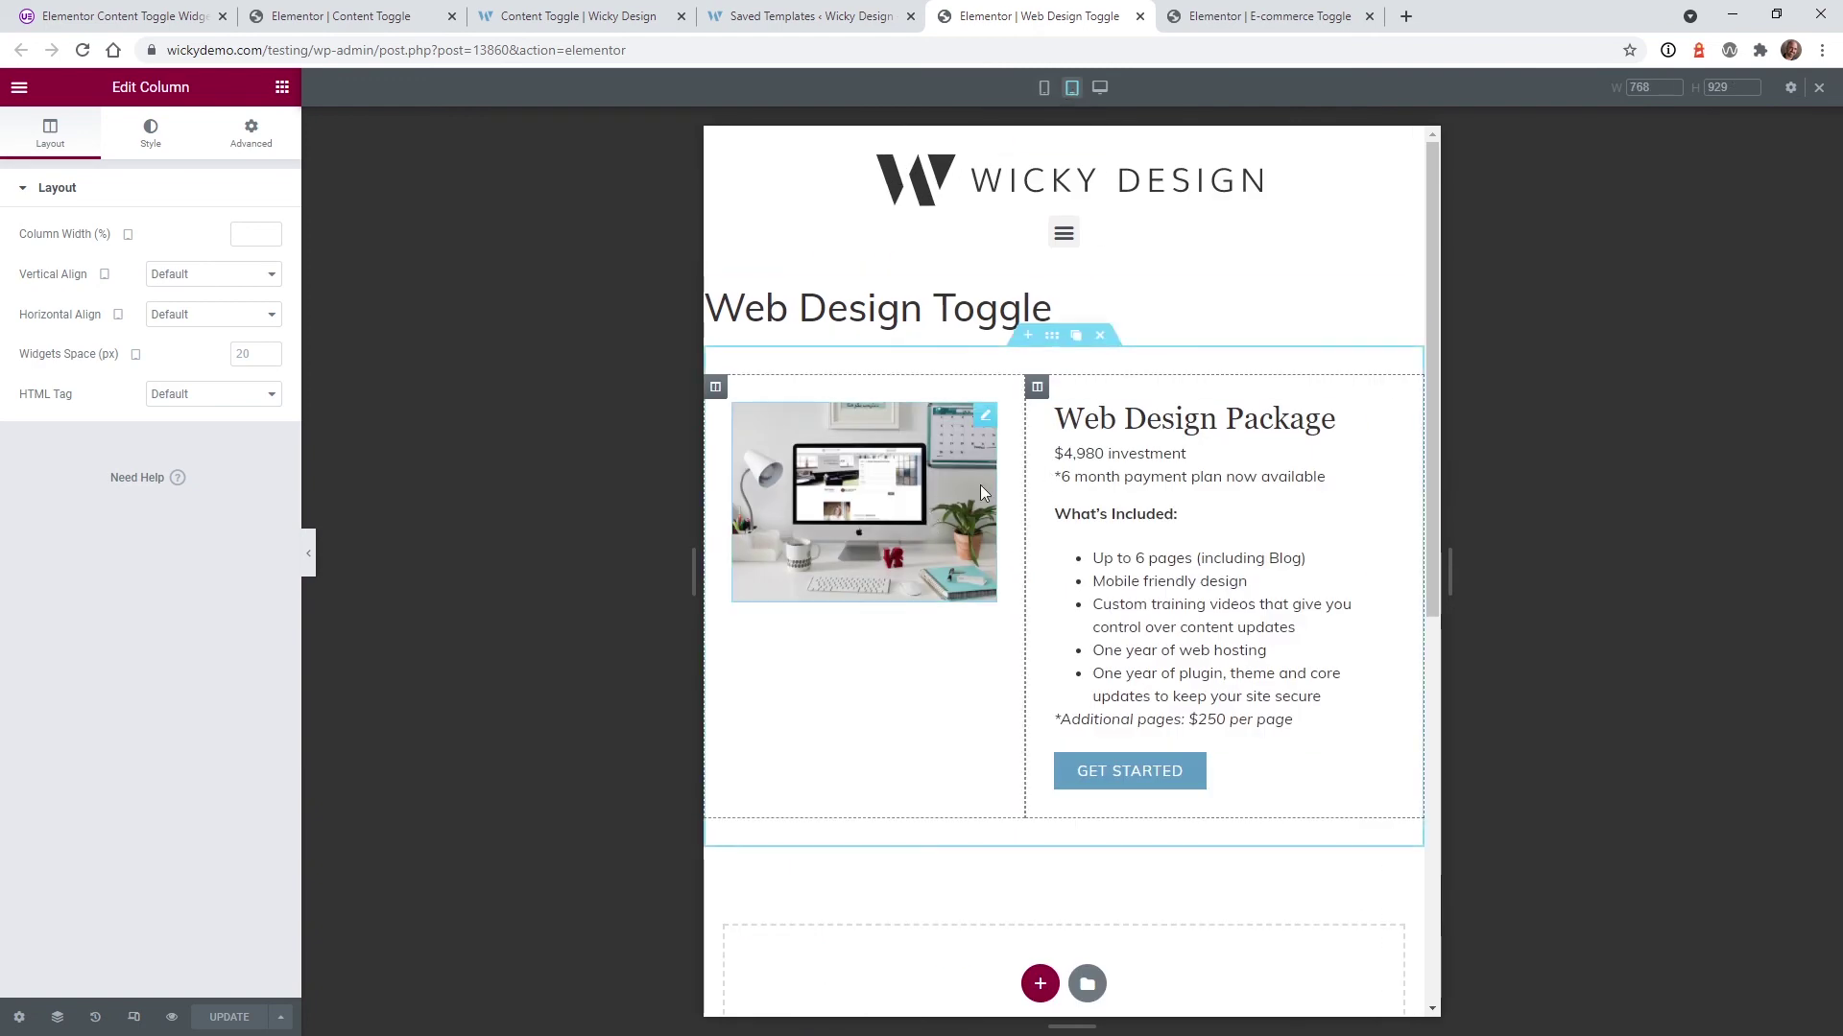
{"action": "left_click", "coordinate": [796, 7]}
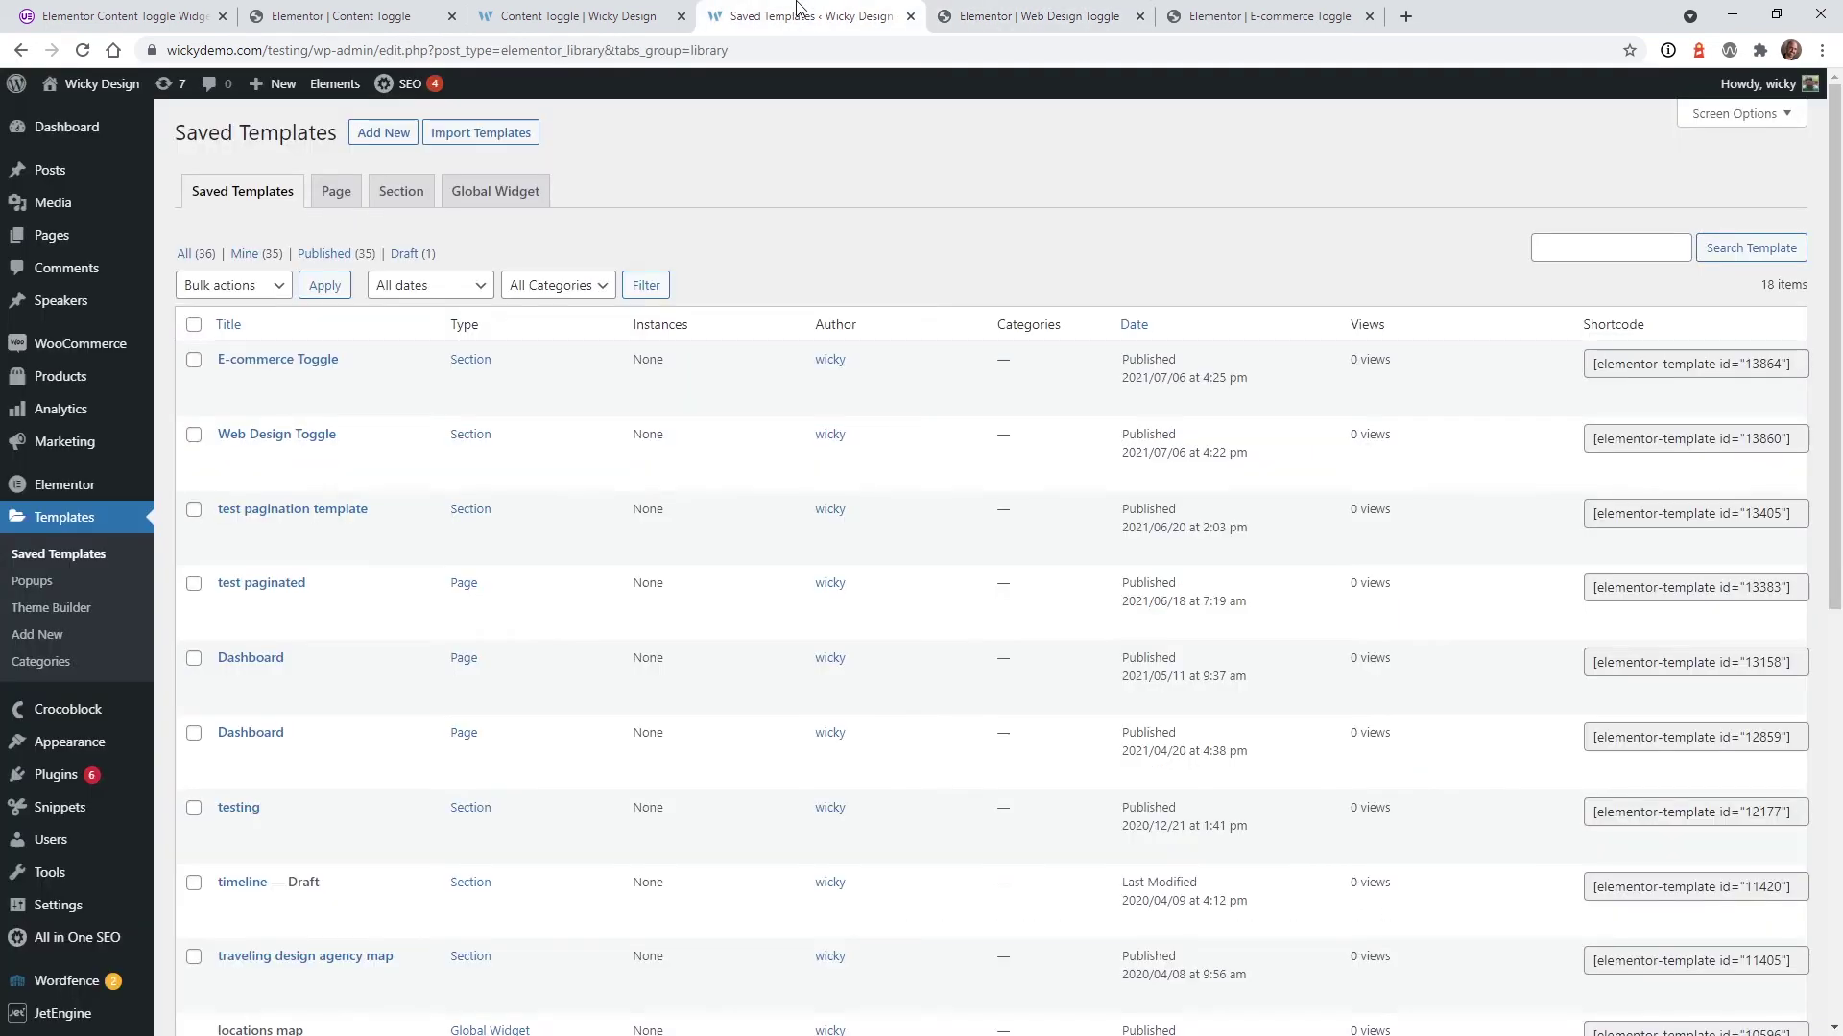
{"action": "left_click", "coordinate": [619, 14]}
{"action": "left_click", "coordinate": [424, 8]}
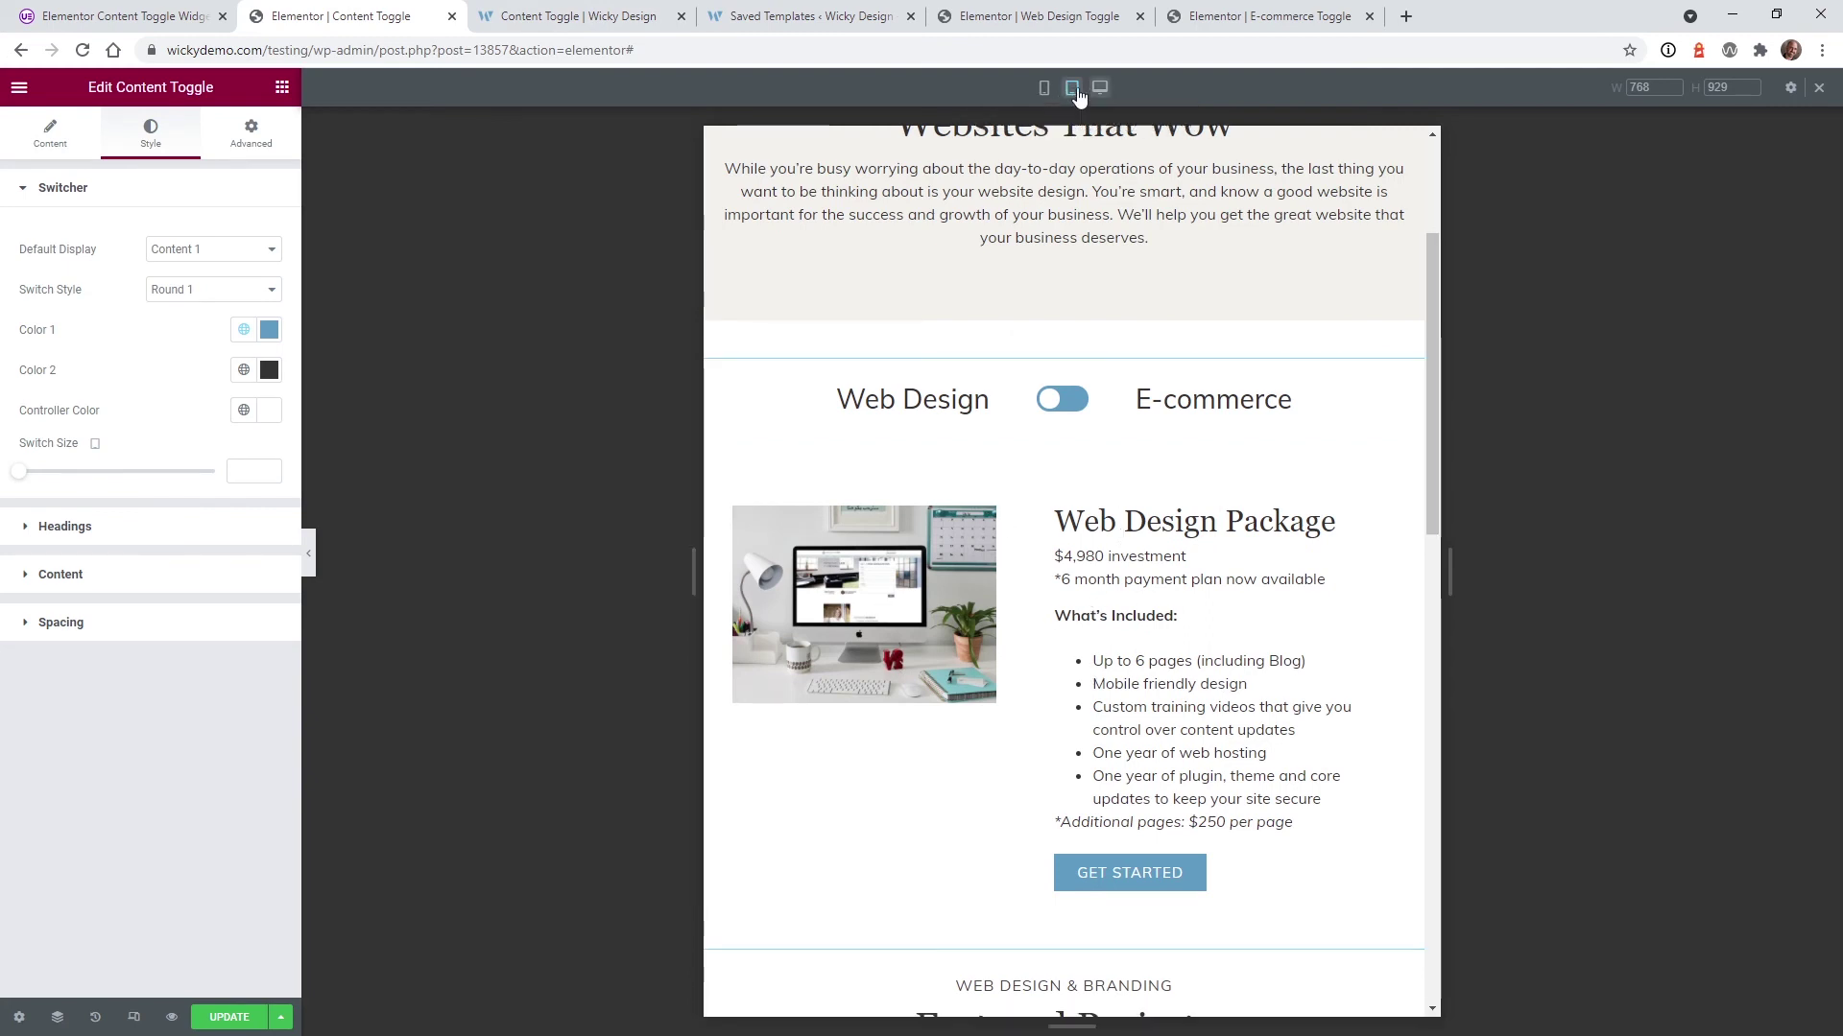
Preview the Content Toggle page in mobile view and flip the switch repeatedly to test both contents.
{"action": "left_click", "coordinate": [1044, 88]}
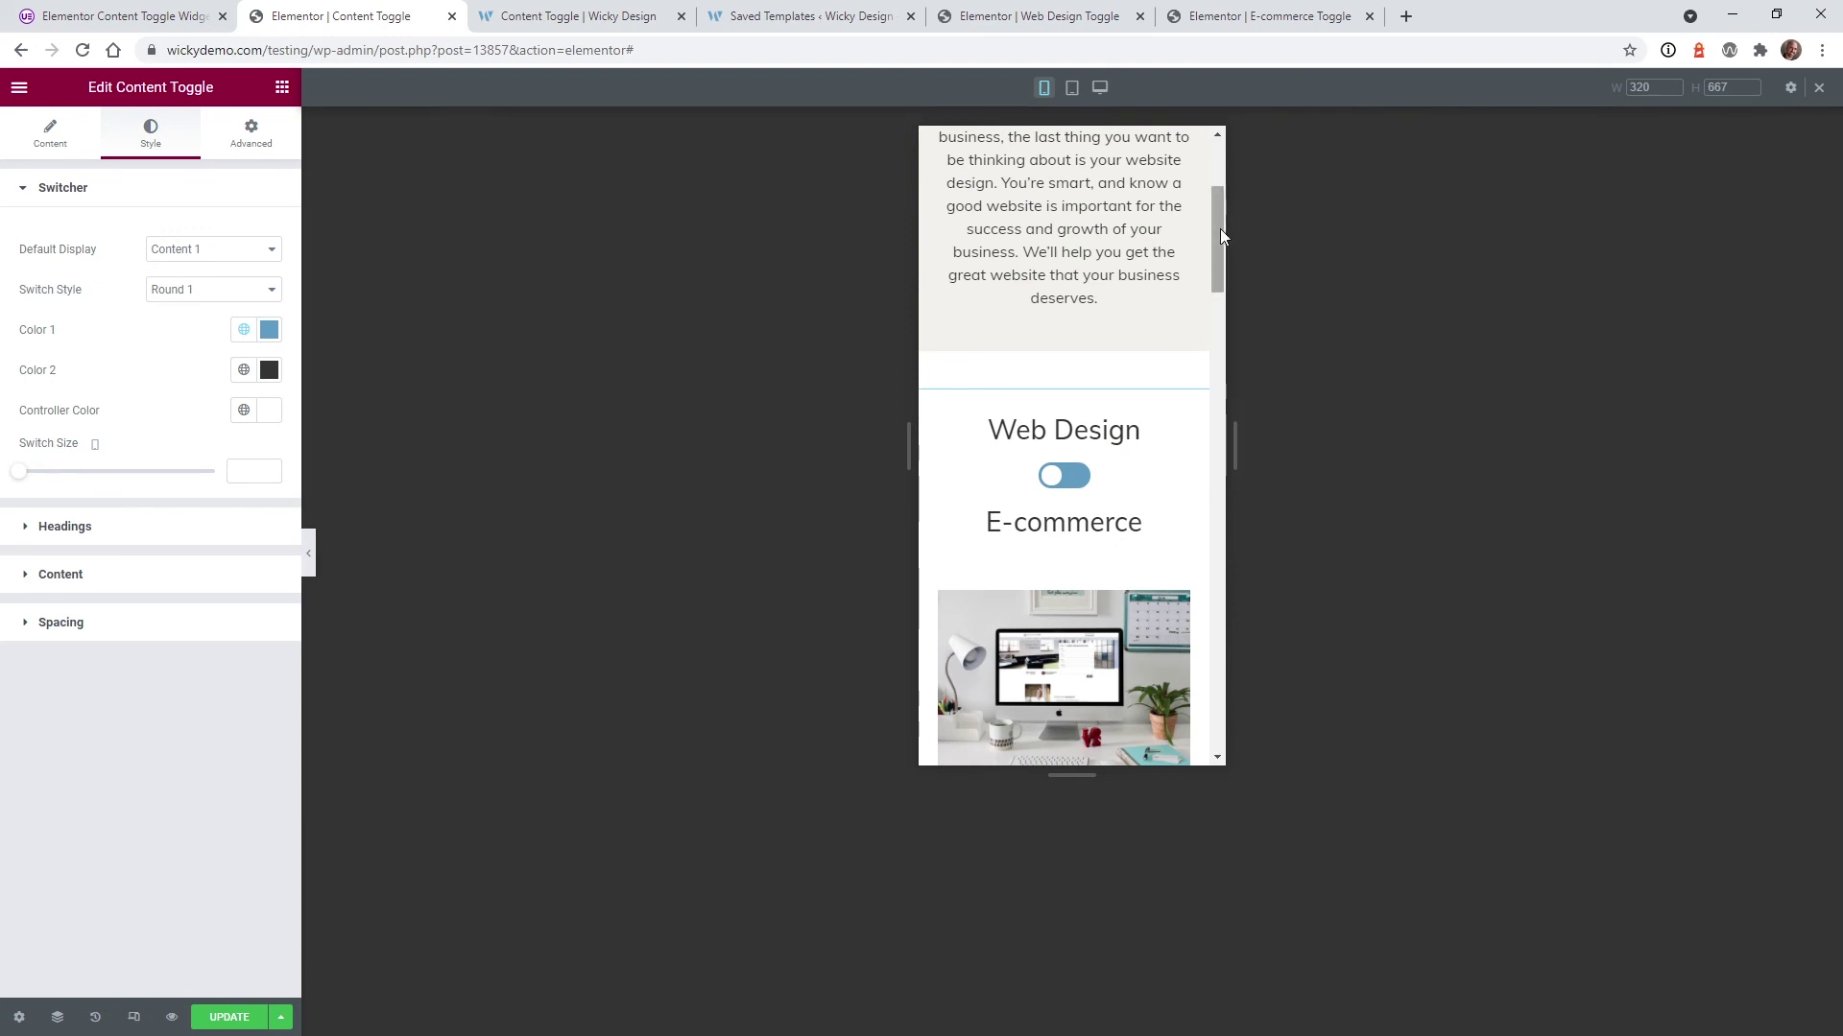
{"action": "mouse_move", "coordinate": [1218, 228]}
{"action": "left_mouse_down"}
{"action": "mouse_move", "coordinate": [1207, 348]}
{"action": "mouse_move", "coordinate": [1219, 261]}
{"action": "left_mouse_up"}
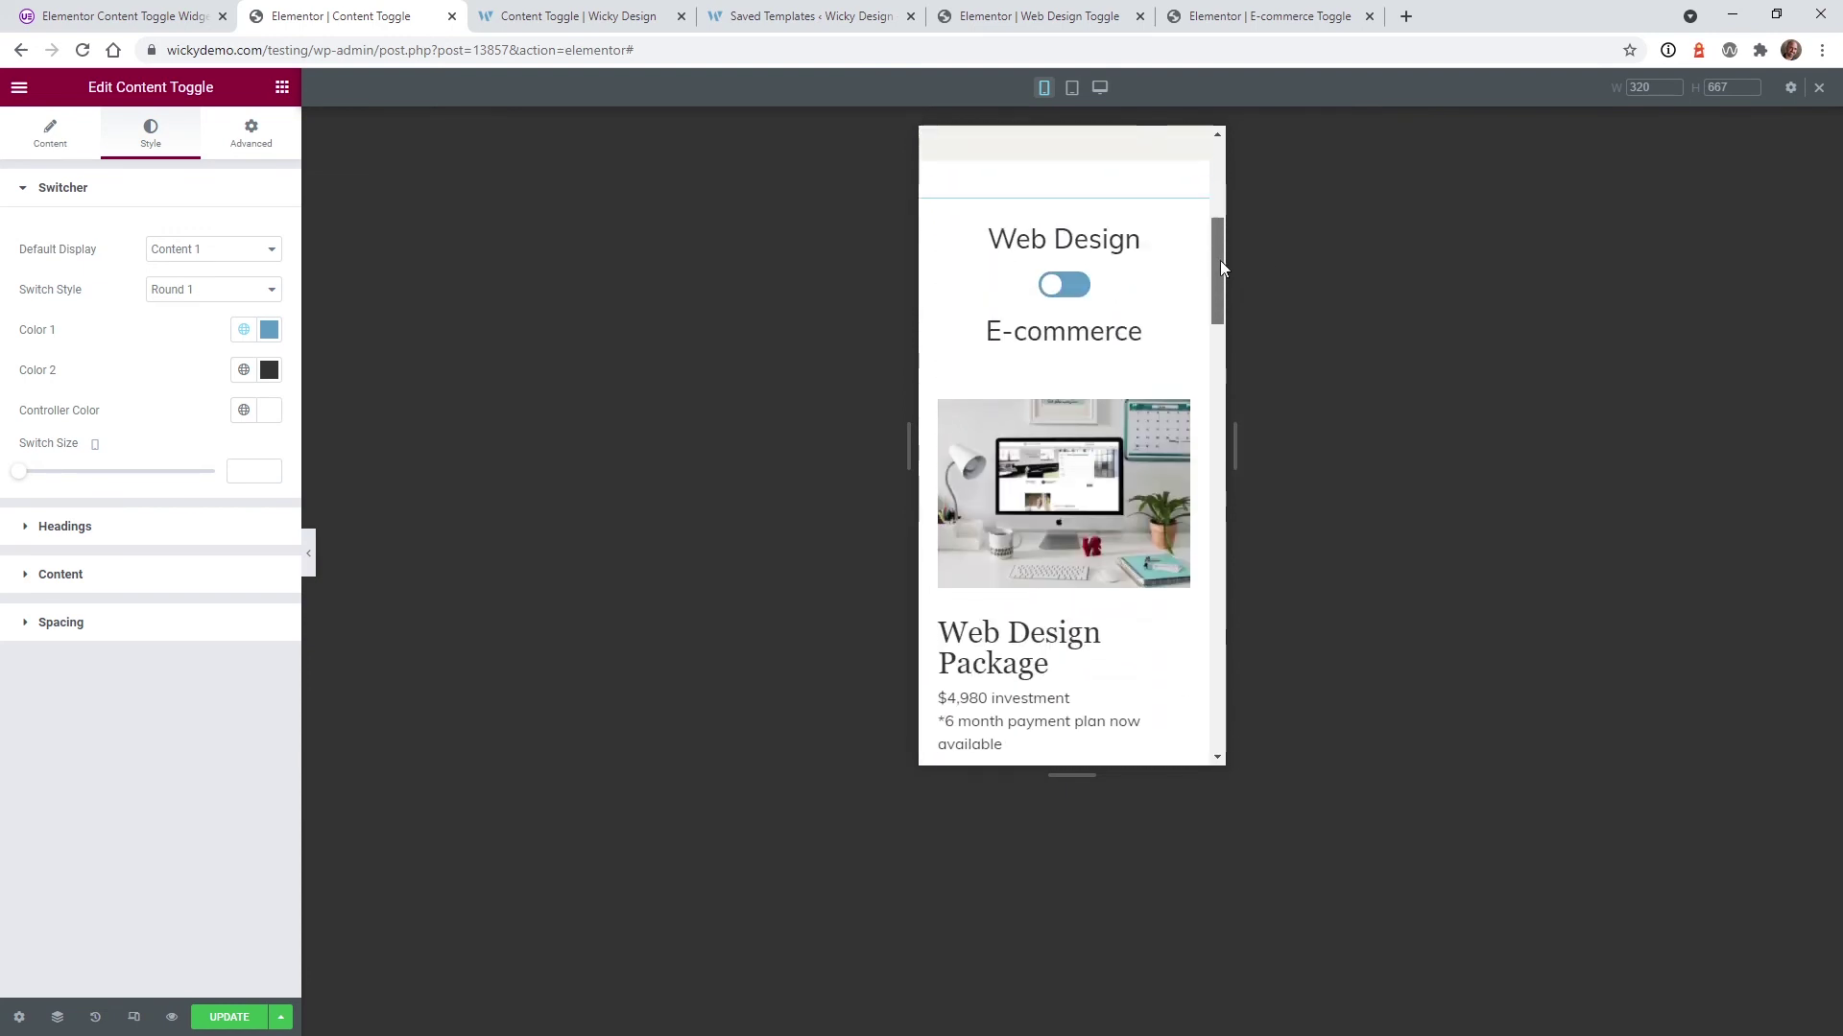
{"action": "left_click", "coordinate": [1076, 286]}
{"action": "left_click", "coordinate": [1076, 286]}
{"action": "left_click", "coordinate": [1076, 286]}
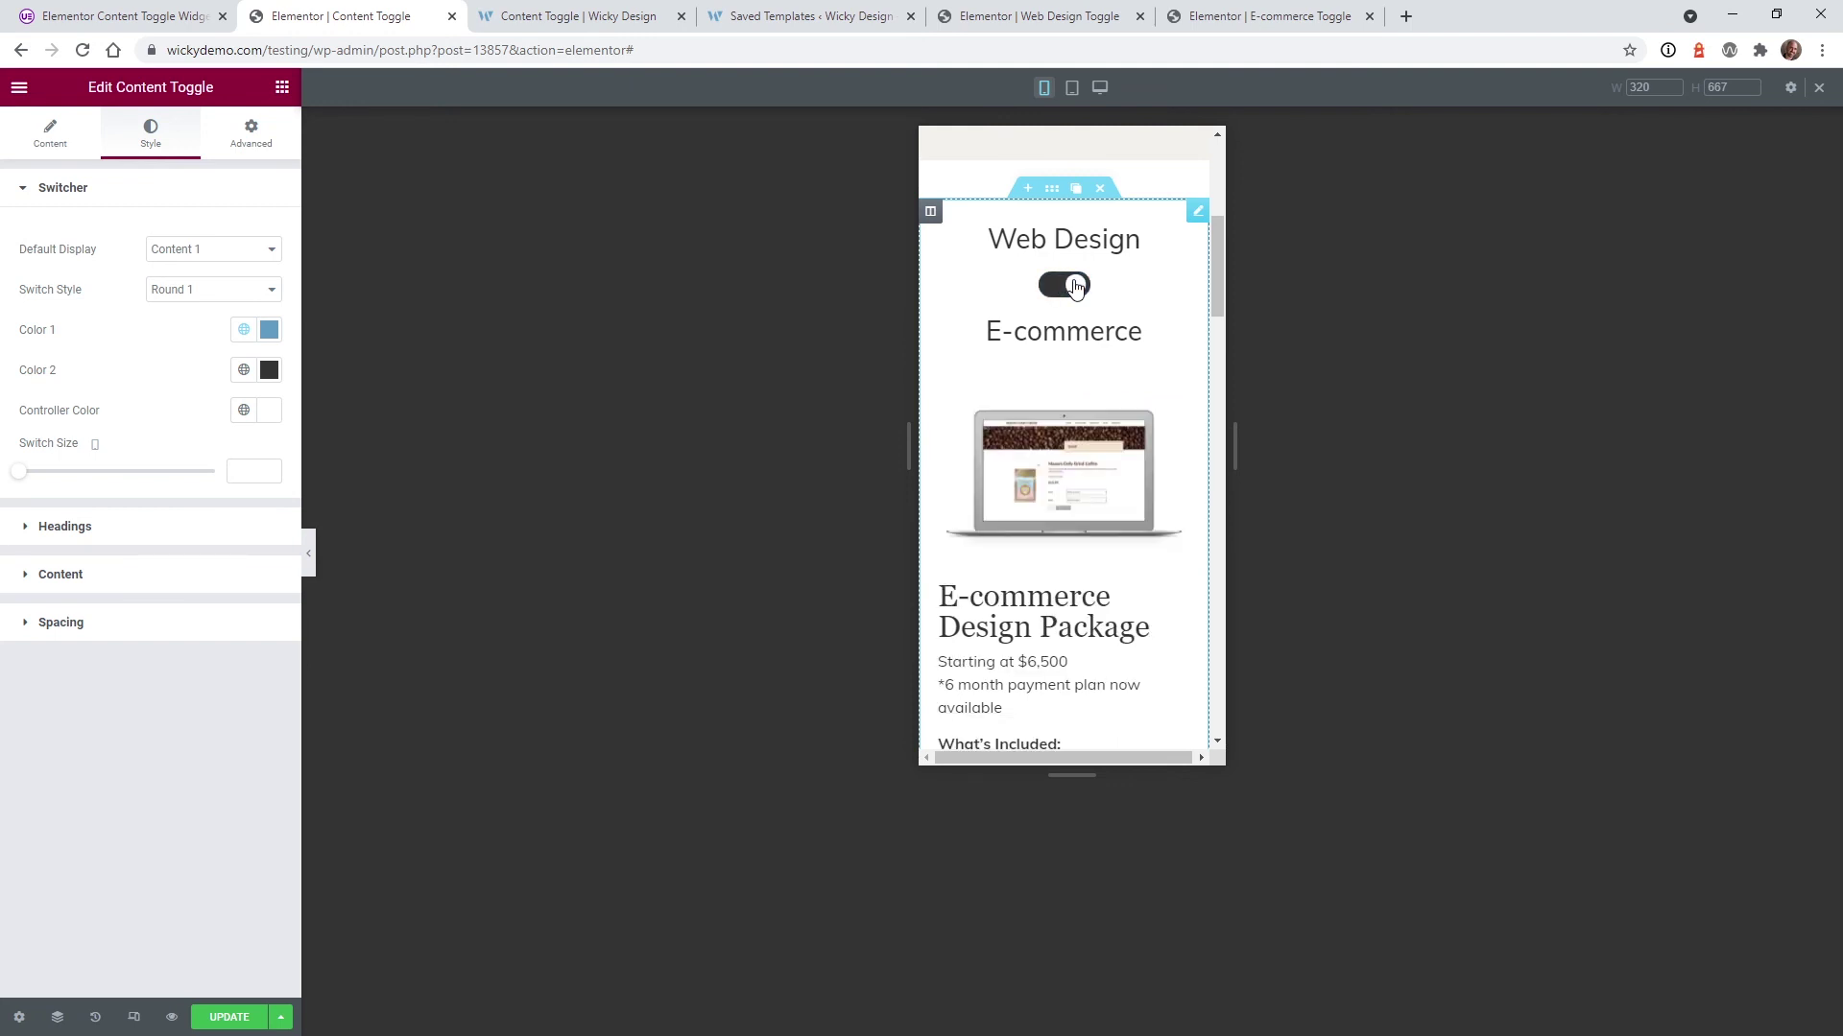
{"action": "left_click", "coordinate": [1076, 286]}
{"action": "left_click", "coordinate": [1076, 286]}
{"action": "left_click", "coordinate": [1075, 286]}
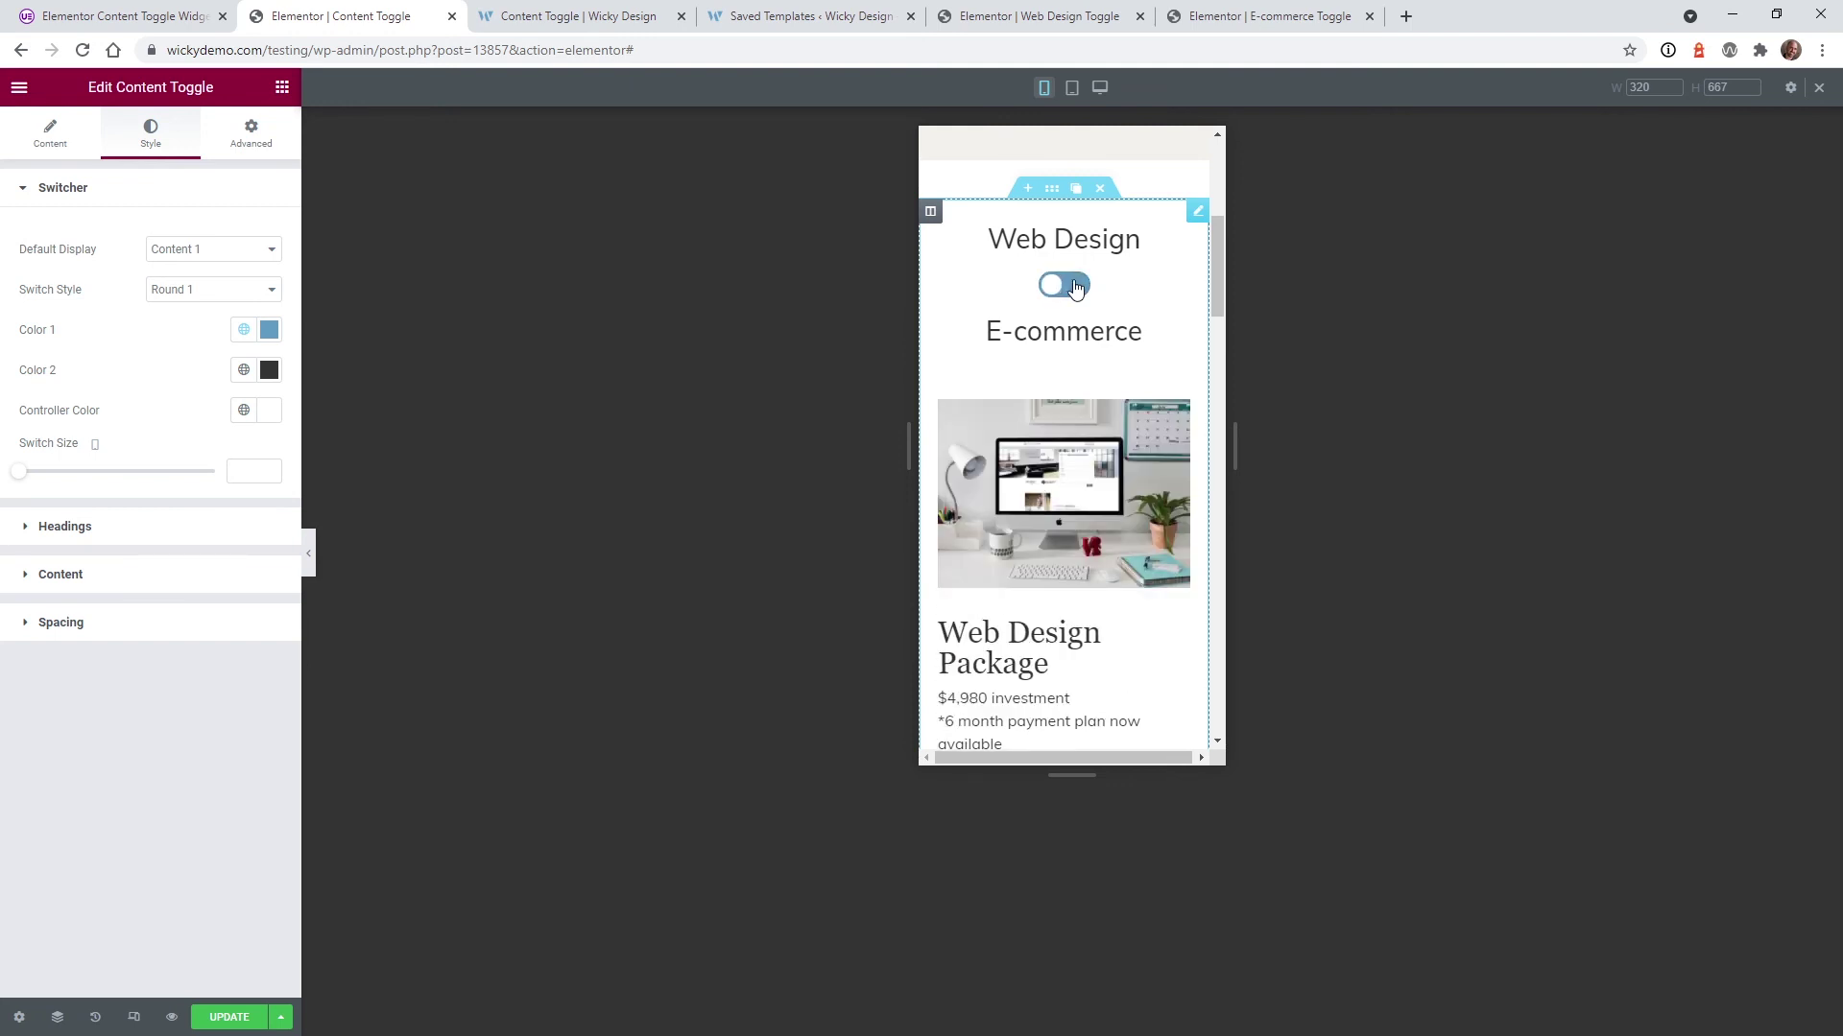
{"action": "left_click", "coordinate": [1076, 286]}
{"action": "left_click", "coordinate": [1075, 286]}
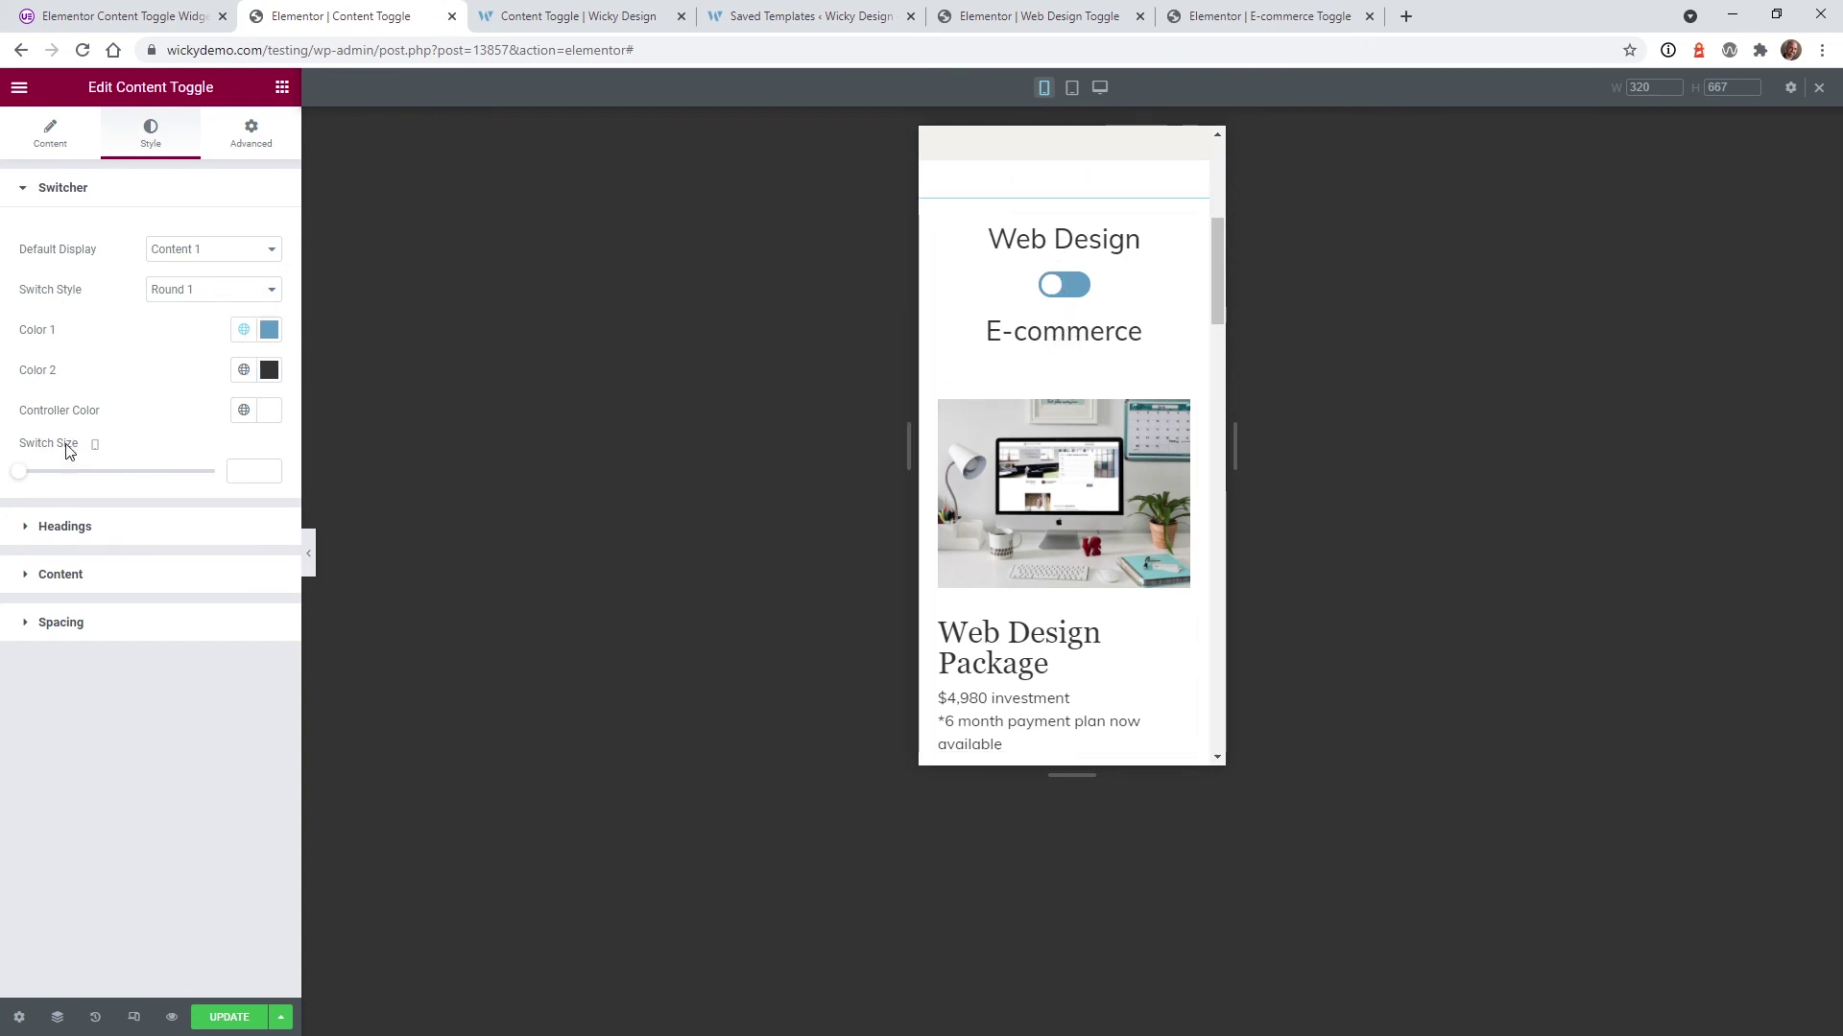
Set the toggle's Heading 1 font size to 25 px for mobile.
{"action": "left_click", "coordinate": [80, 543]}
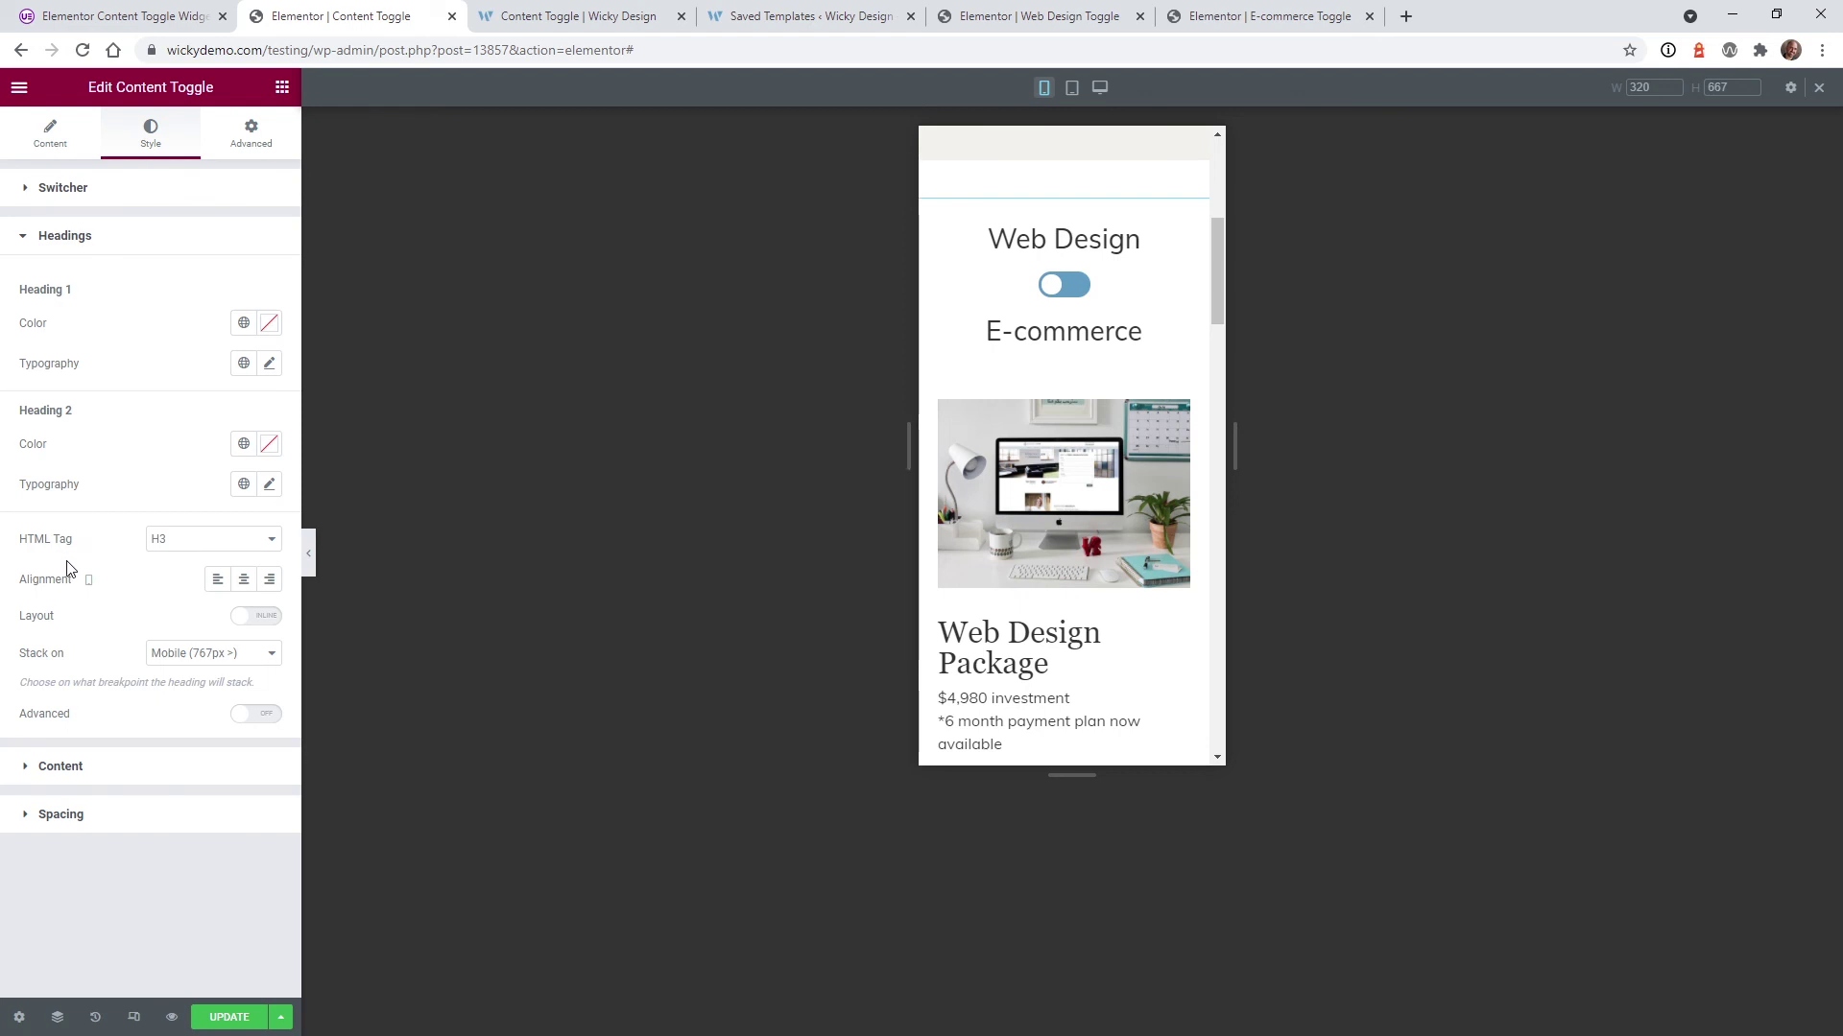
{"action": "left_click", "coordinate": [270, 363]}
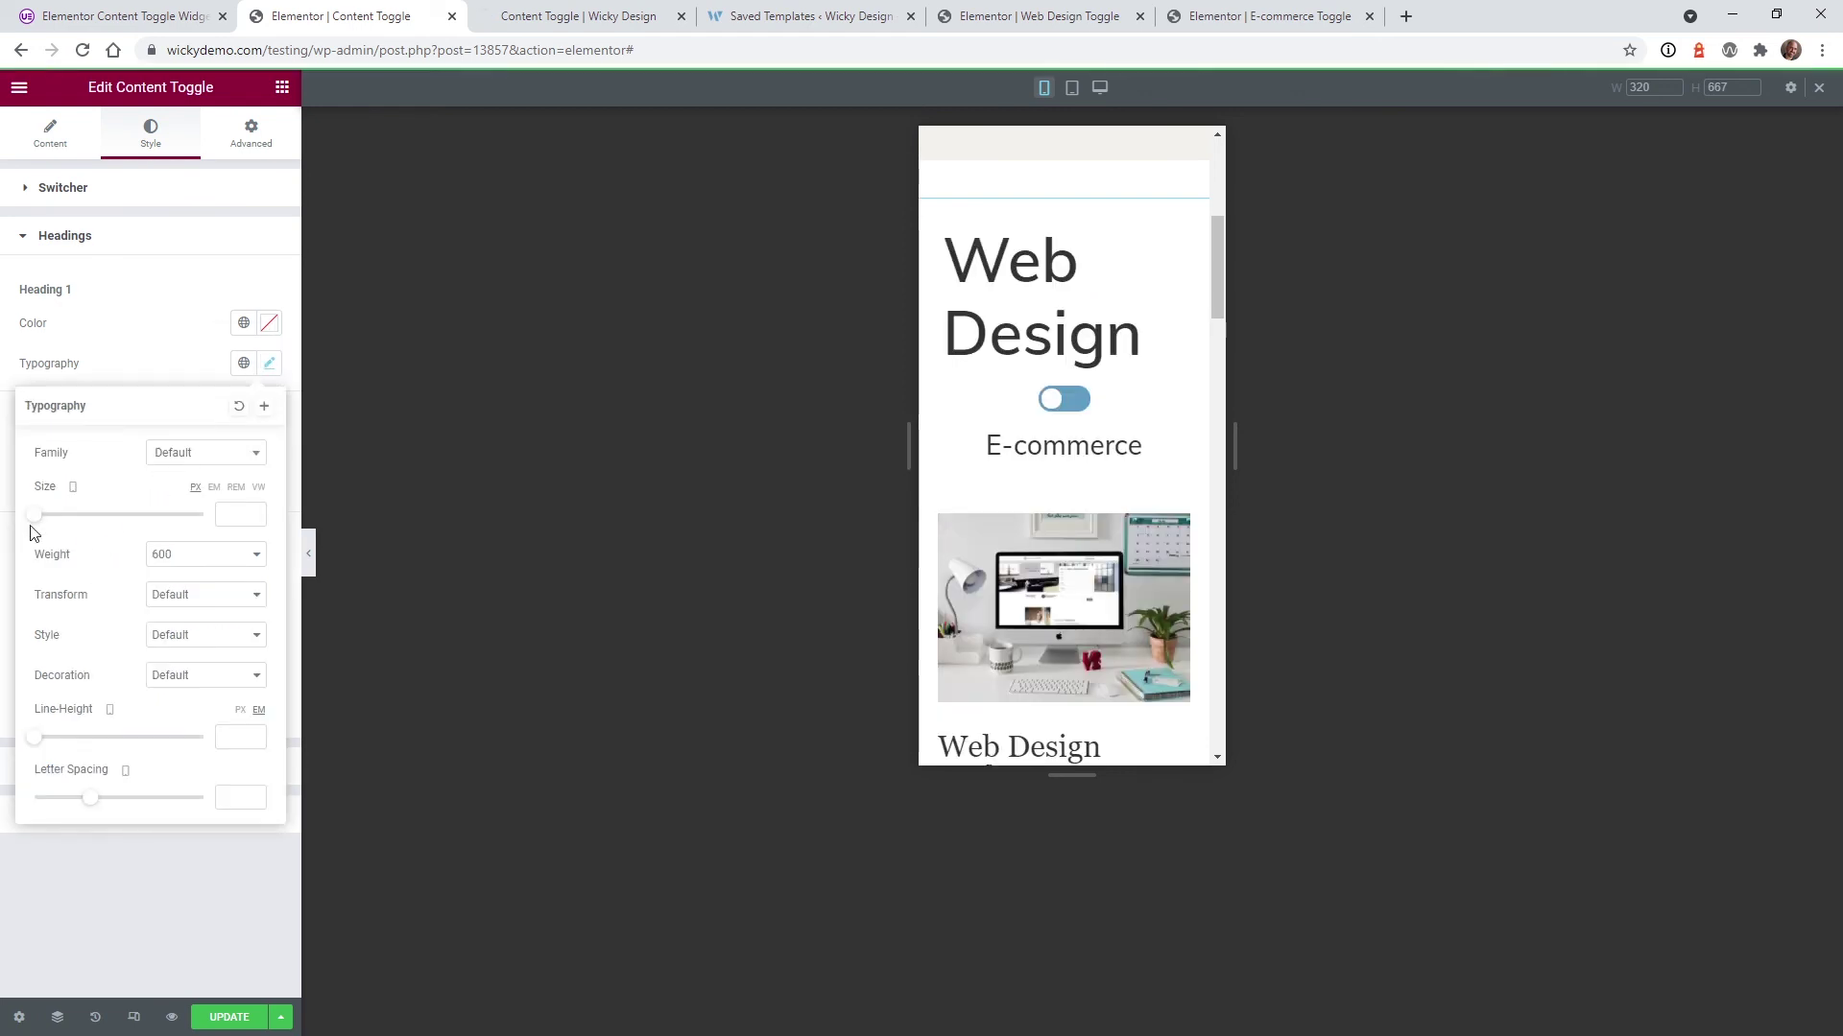
{"action": "left_click_drag", "start_coordinate": [35, 514], "coordinate": [58, 525]}
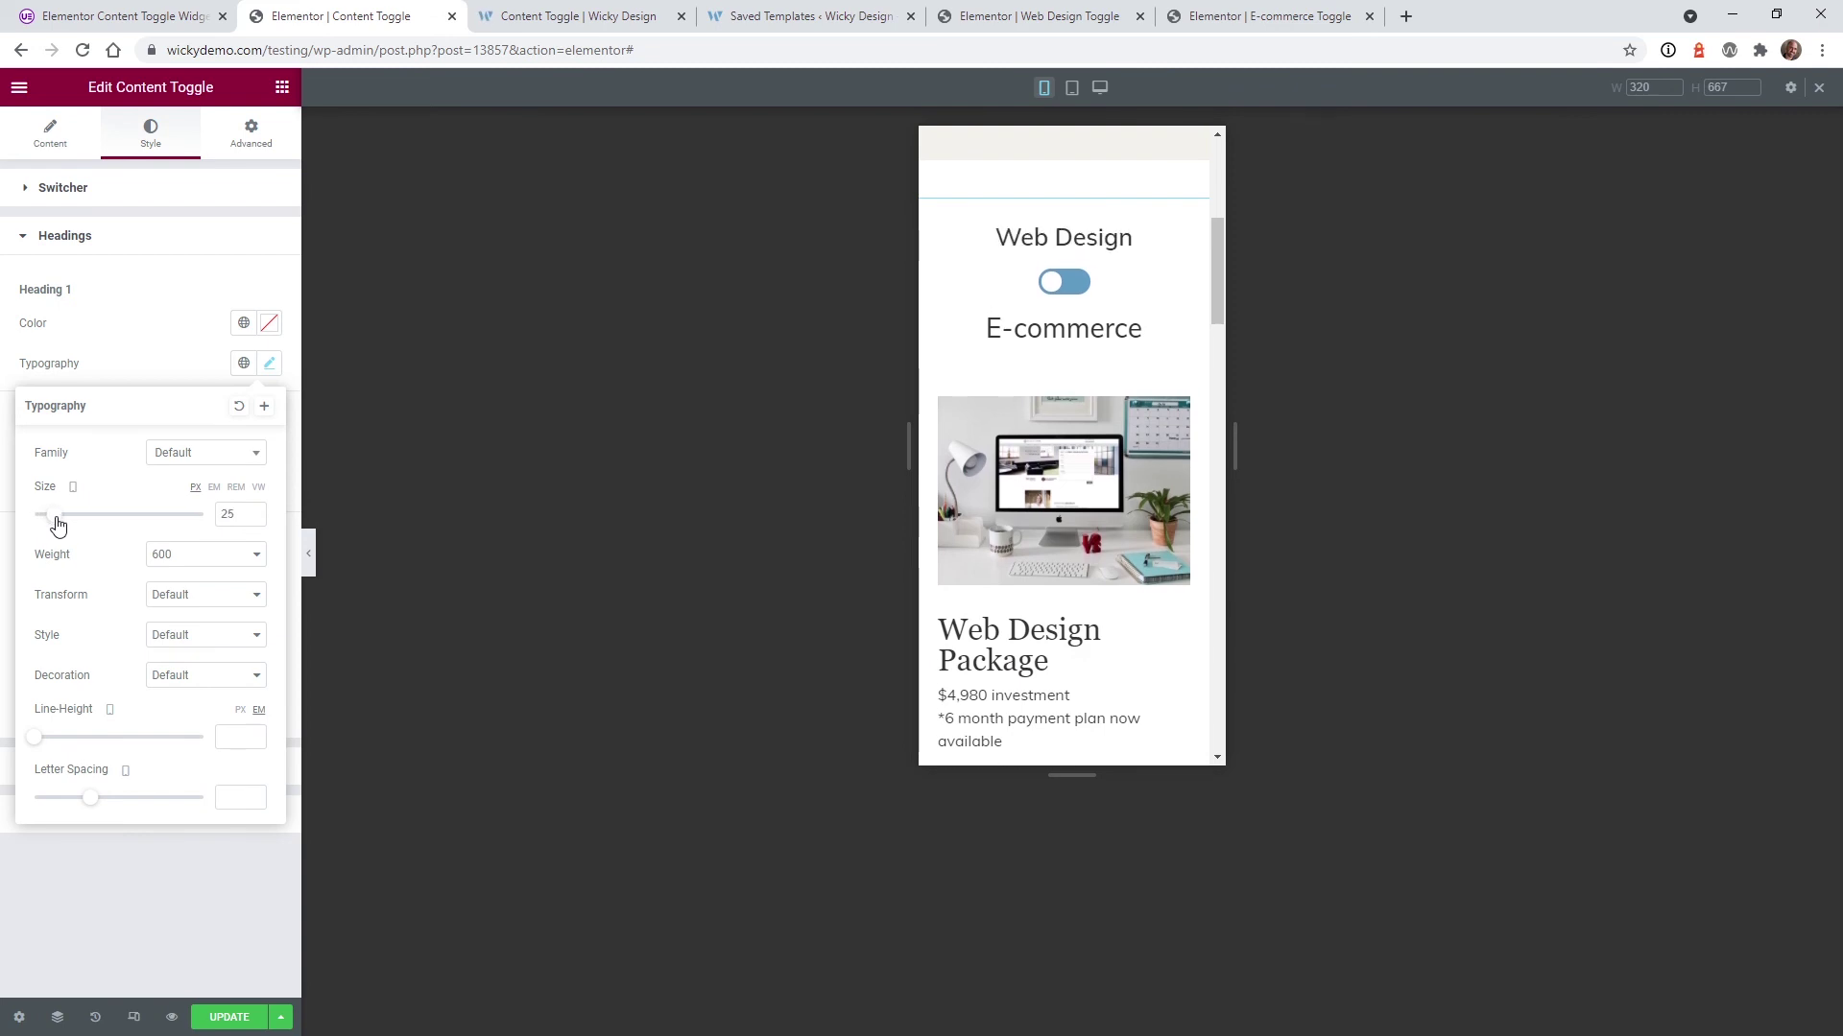
{"action": "left_click", "coordinate": [94, 929]}
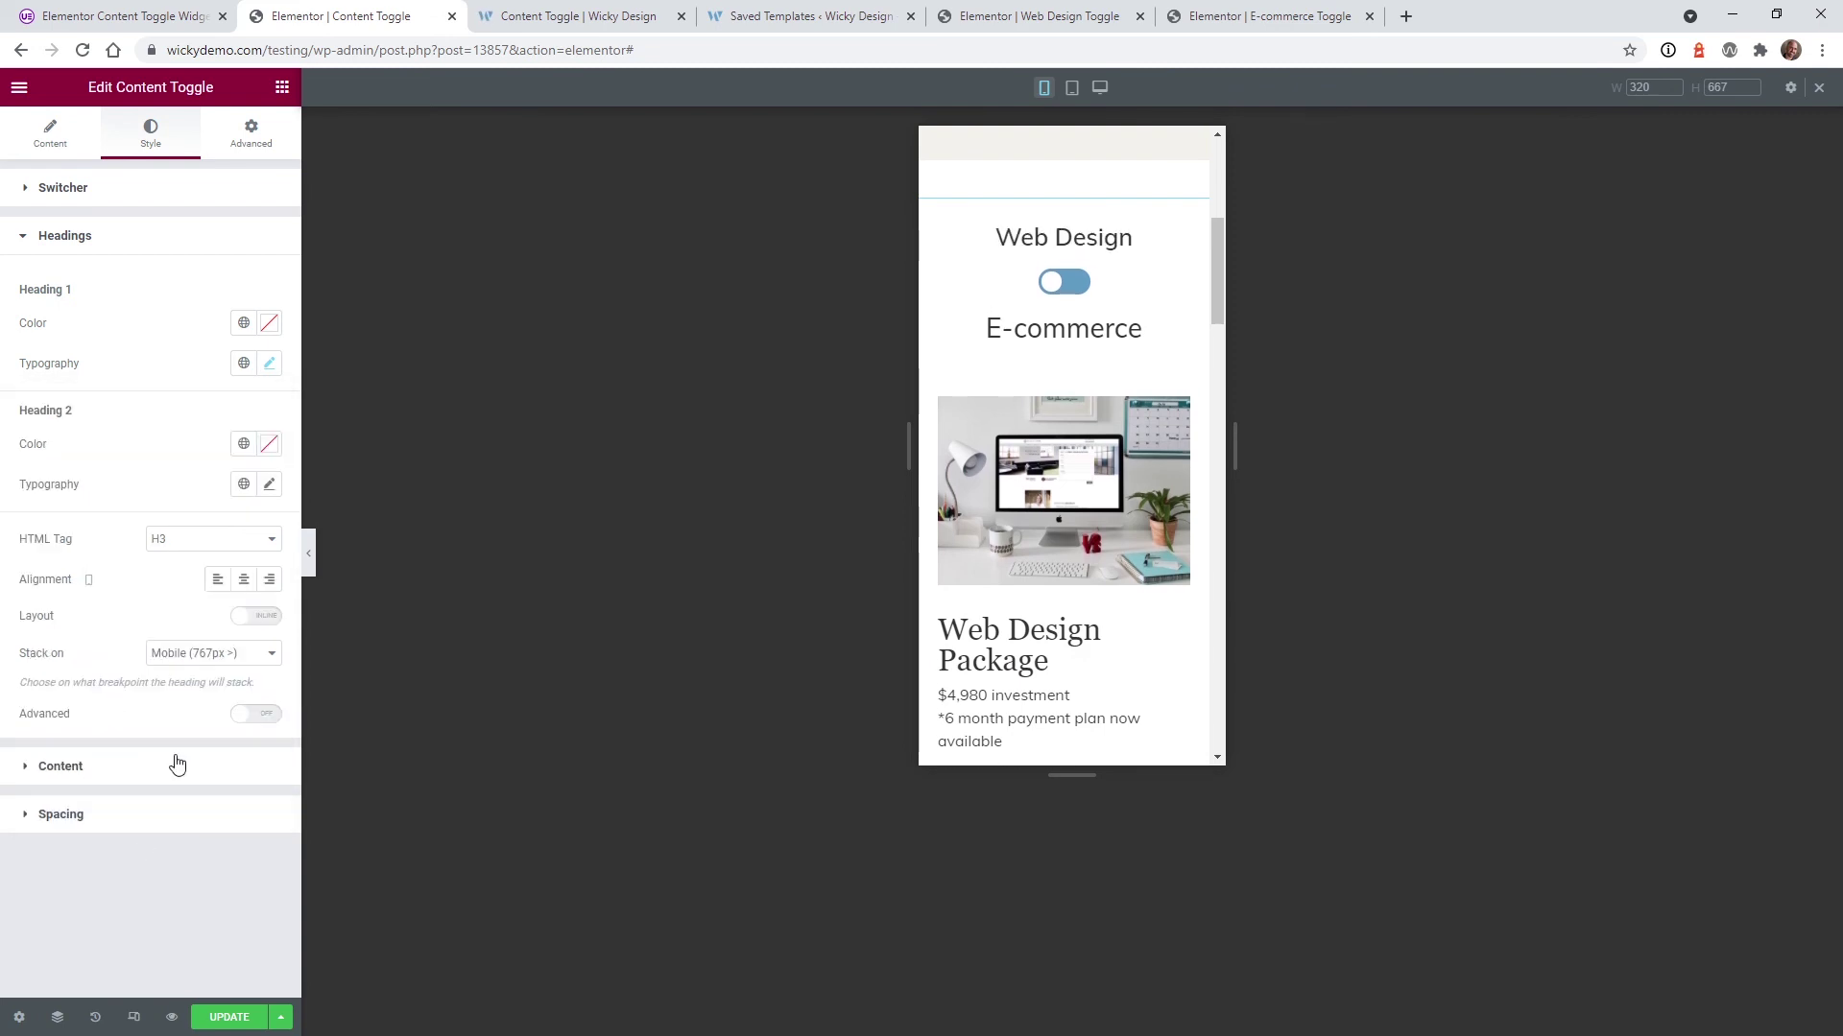
Set the toggle's Heading 2 font size to 25 px for mobile.
{"action": "left_click", "coordinate": [269, 483]}
{"action": "left_click_drag", "start_coordinate": [37, 638], "coordinate": [51, 645]}
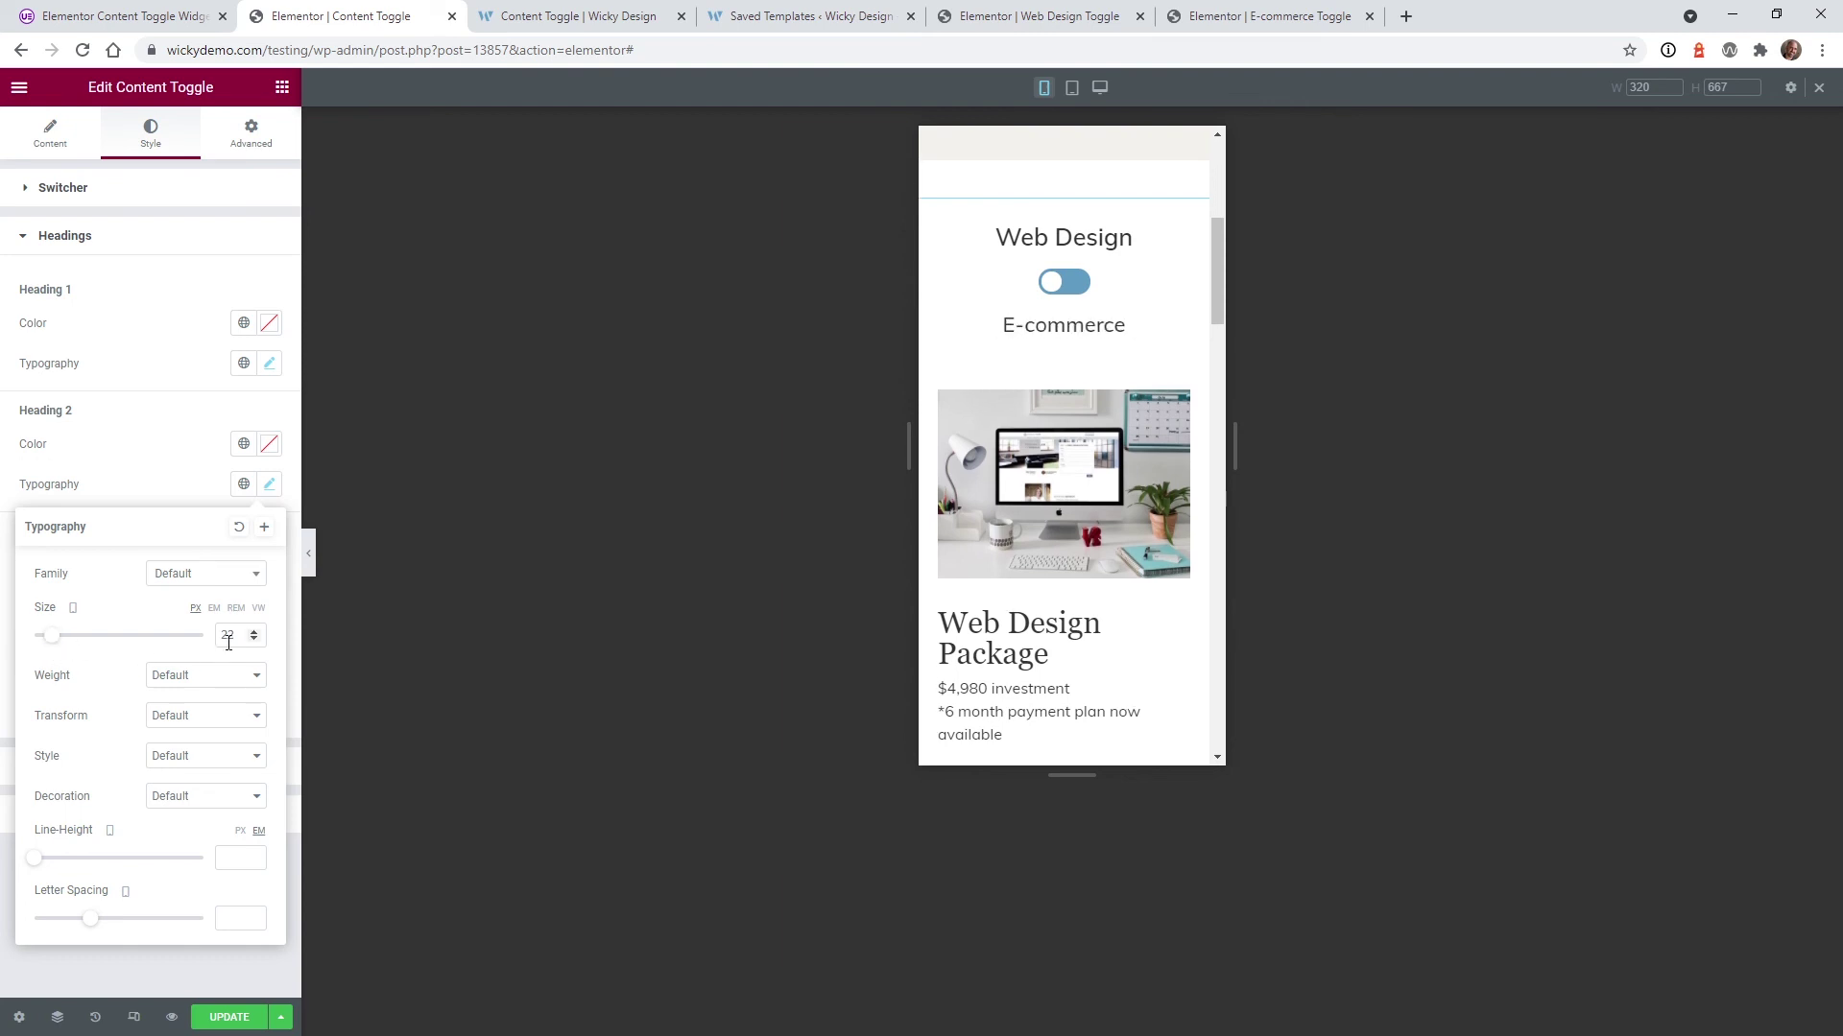
{"action": "left_click_drag", "start_coordinate": [228, 643], "coordinate": [155, 546]}
{"action": "type", "text": "25"}
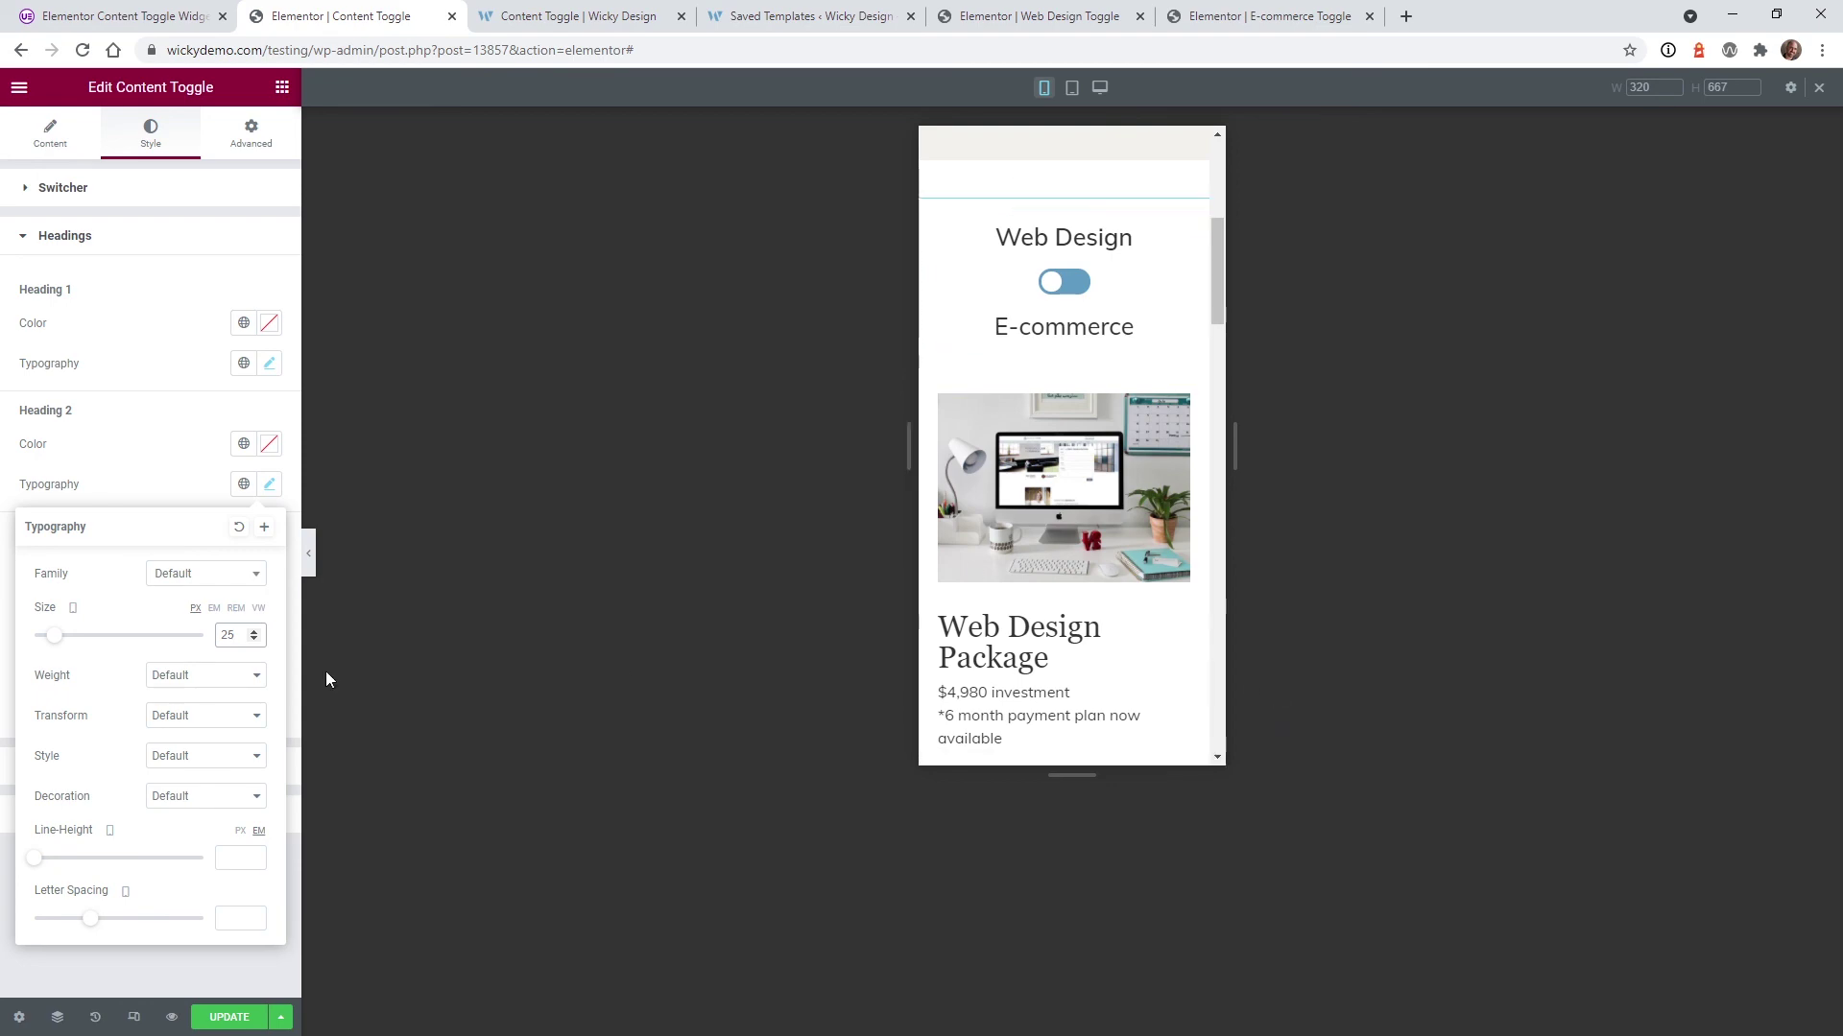
Restore Heading 1's default font size for desktop, and return to the mobile view.
{"action": "left_click", "coordinate": [1100, 87]}
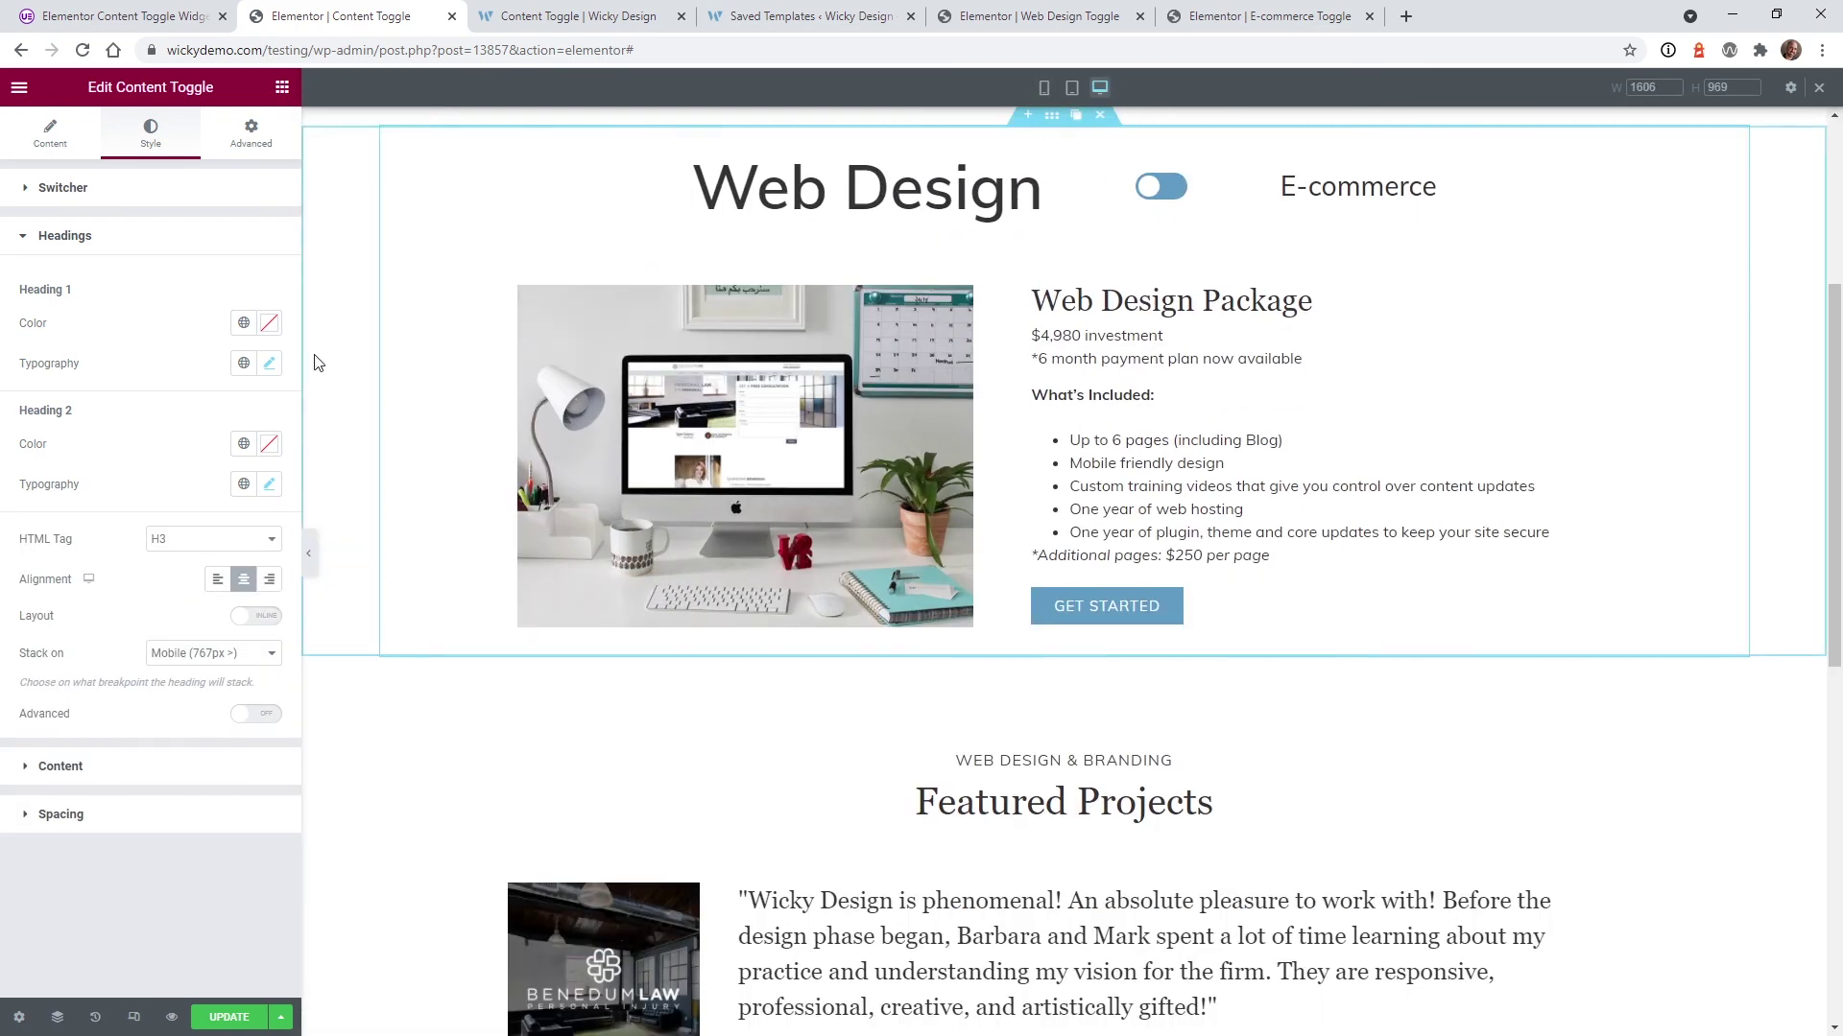
{"action": "left_click", "coordinate": [269, 362]}
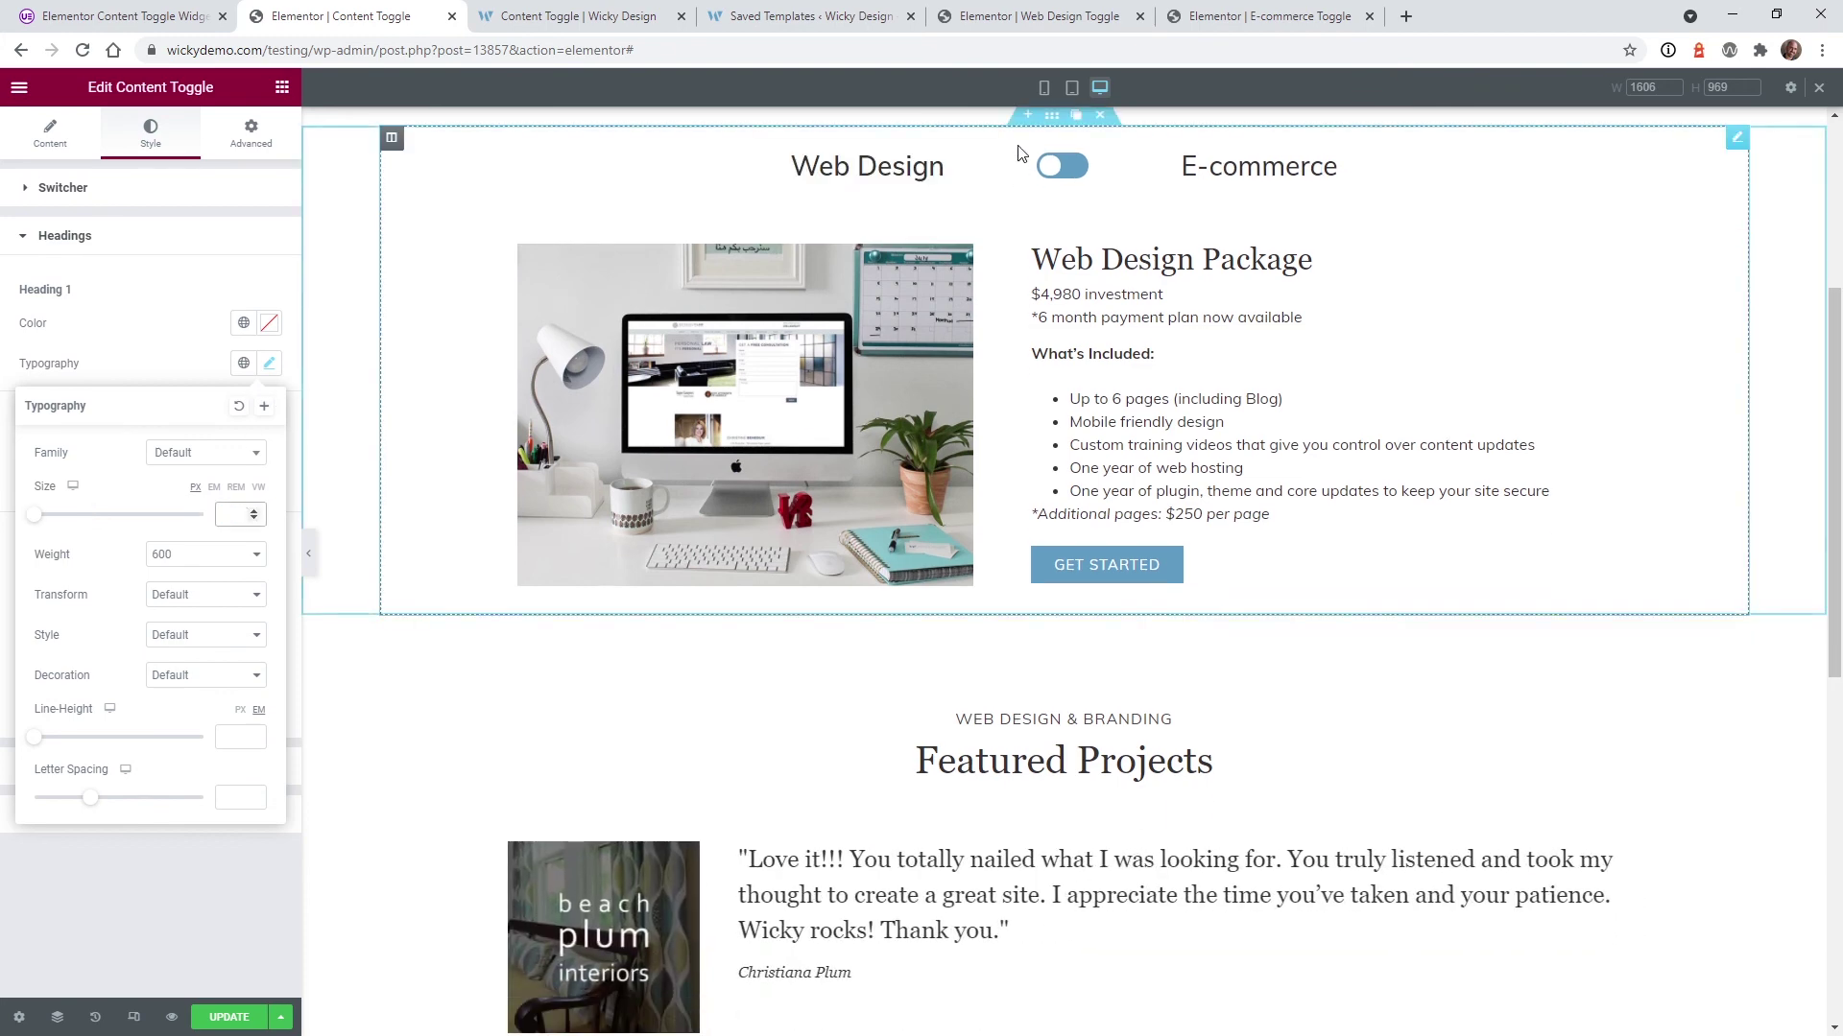
{"action": "left_click", "coordinate": [1072, 87]}
{"action": "left_click", "coordinate": [1045, 89]}
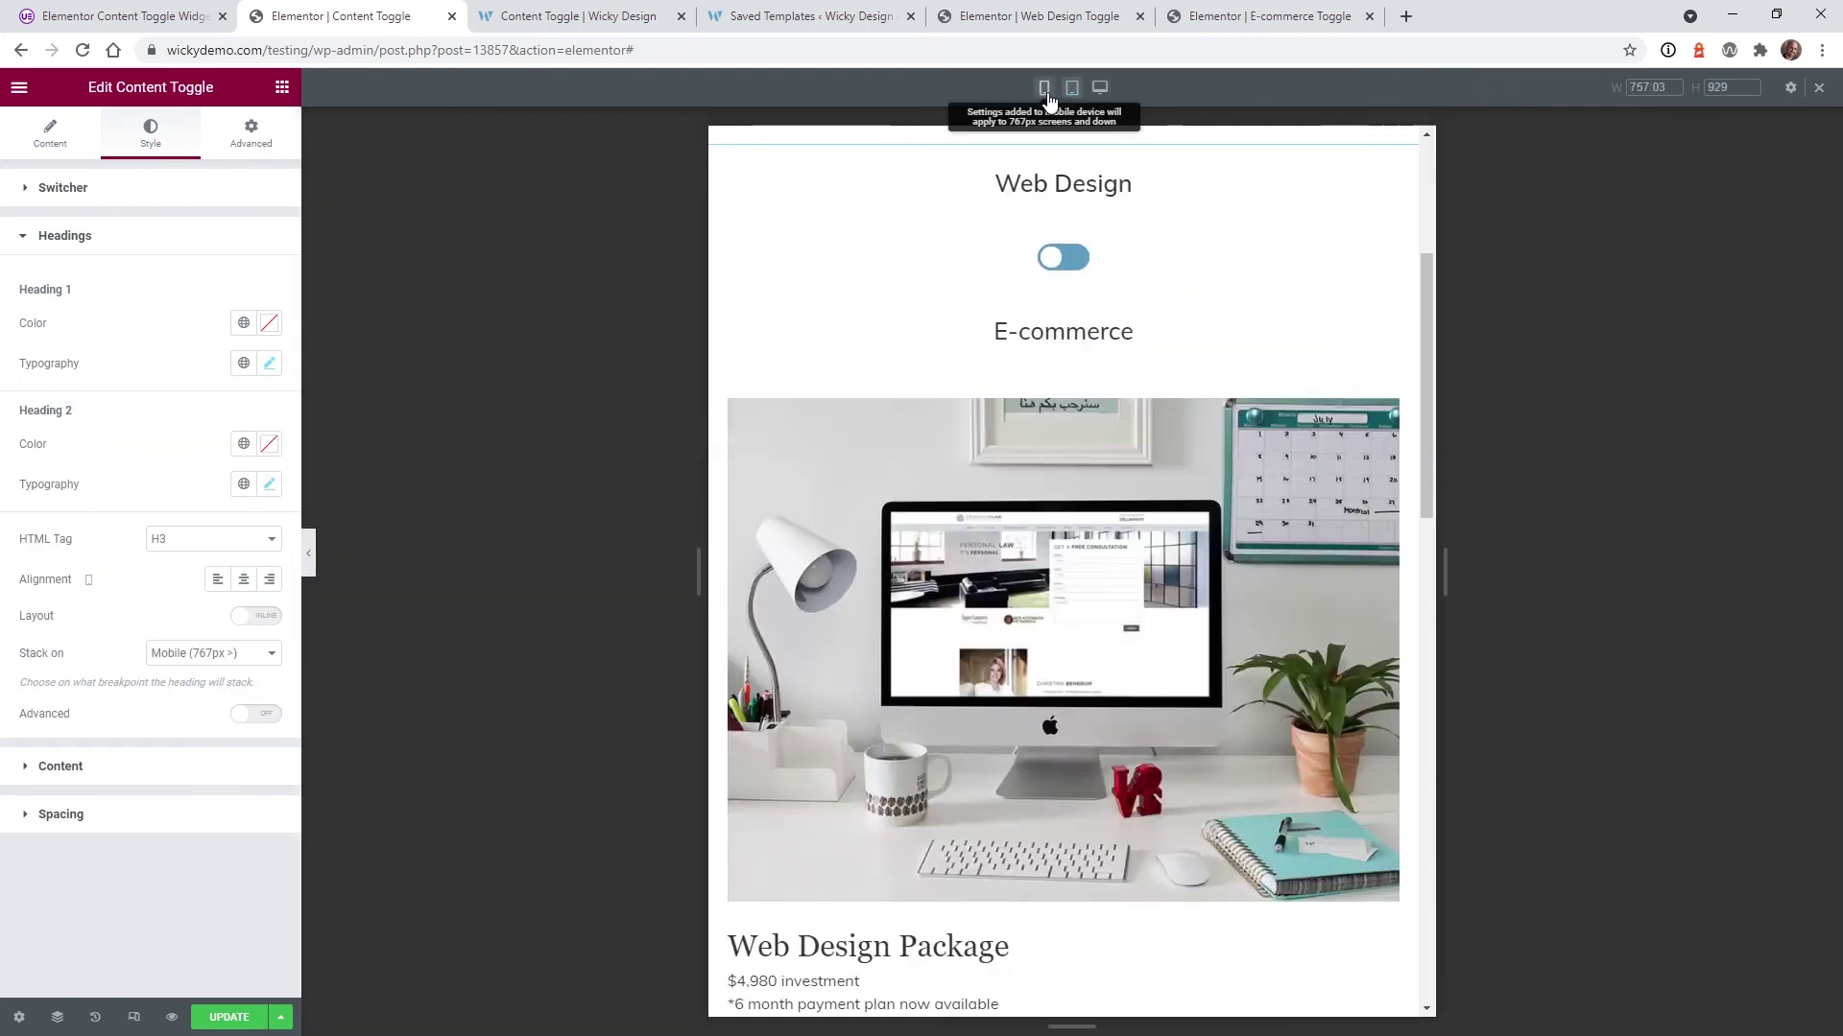
Try the headings' Stack on option as None, and set it back to Mobile (767px >).
{"action": "left_click", "coordinate": [218, 655]}
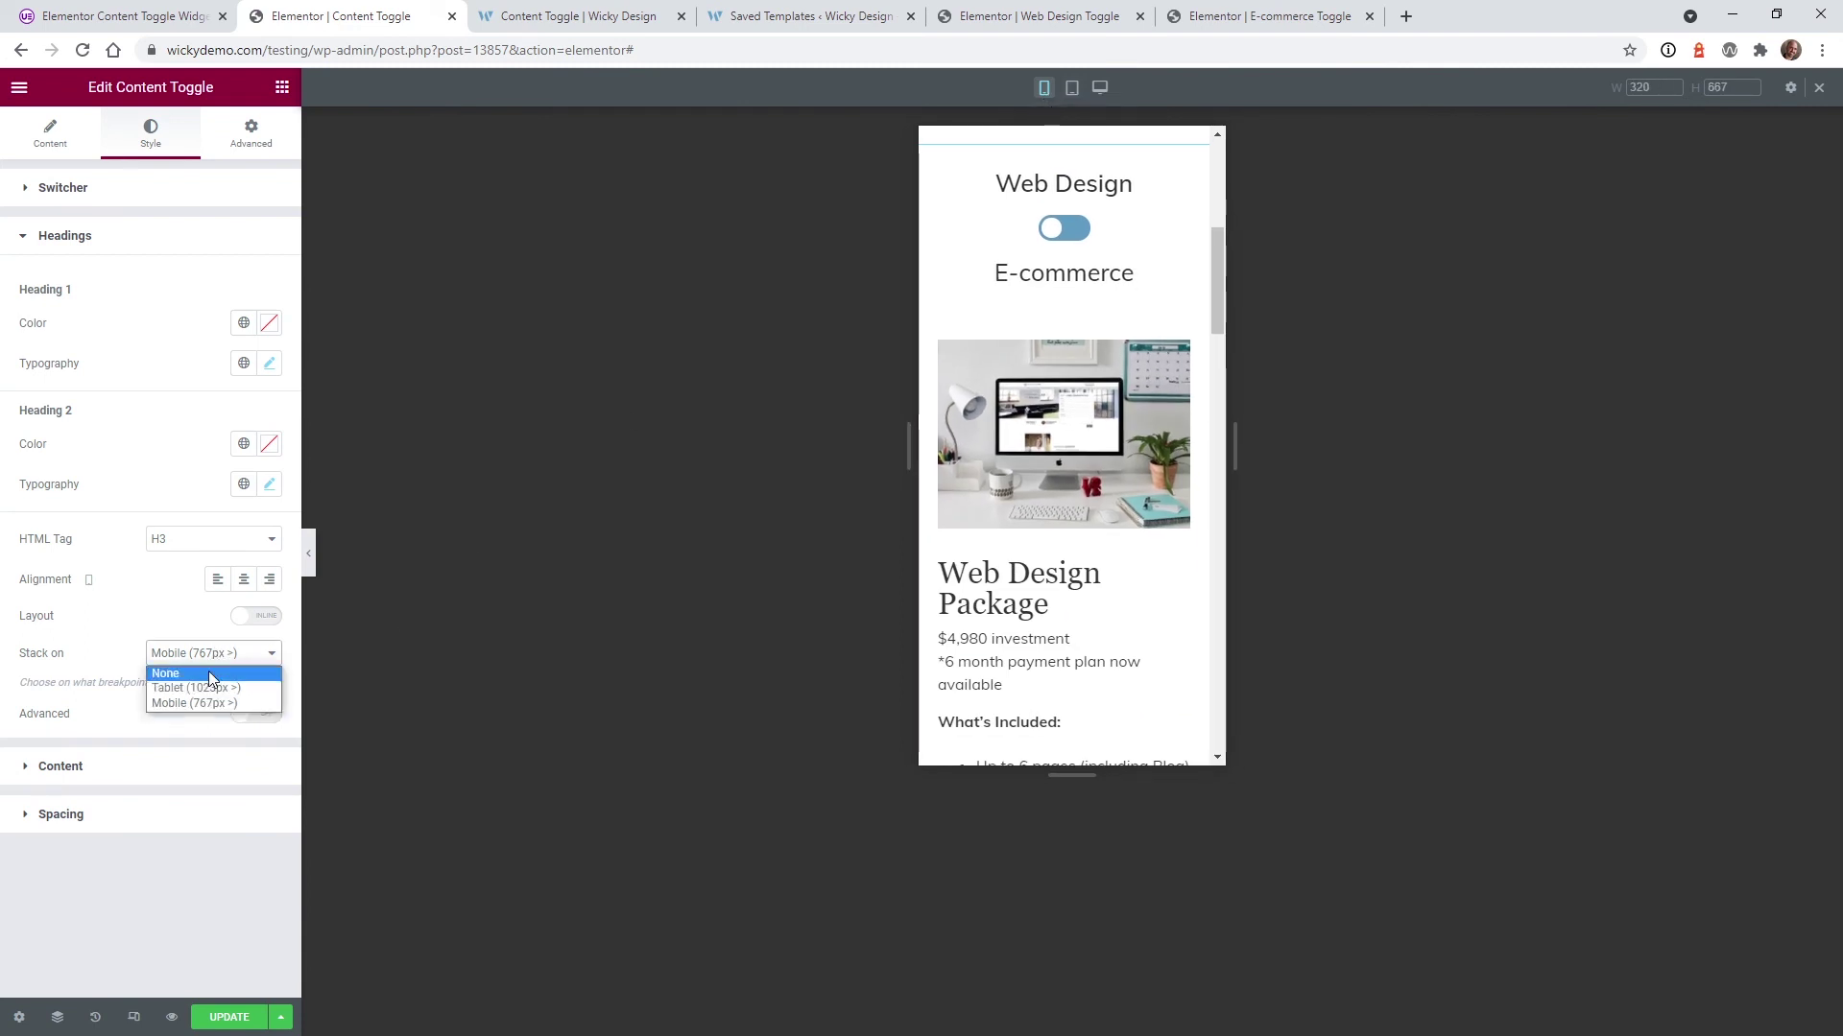
{"action": "left_click", "coordinate": [209, 672]}
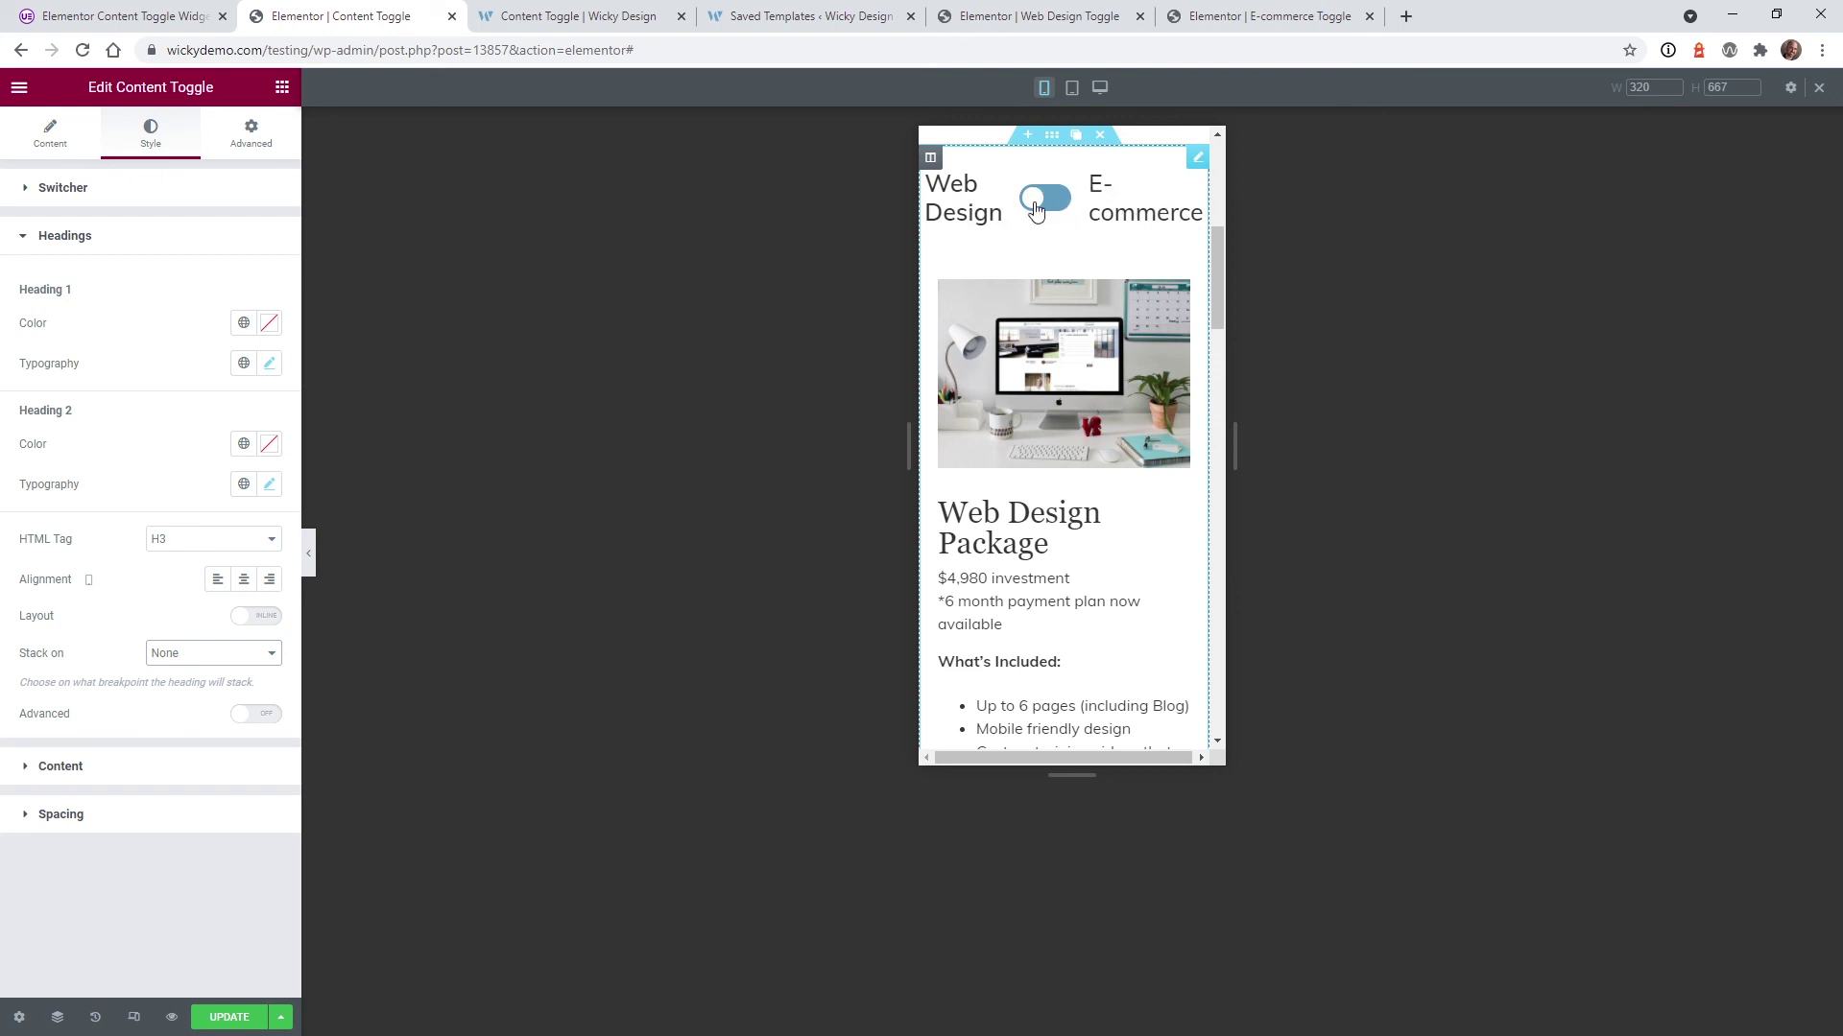
{"action": "left_click", "coordinate": [161, 658]}
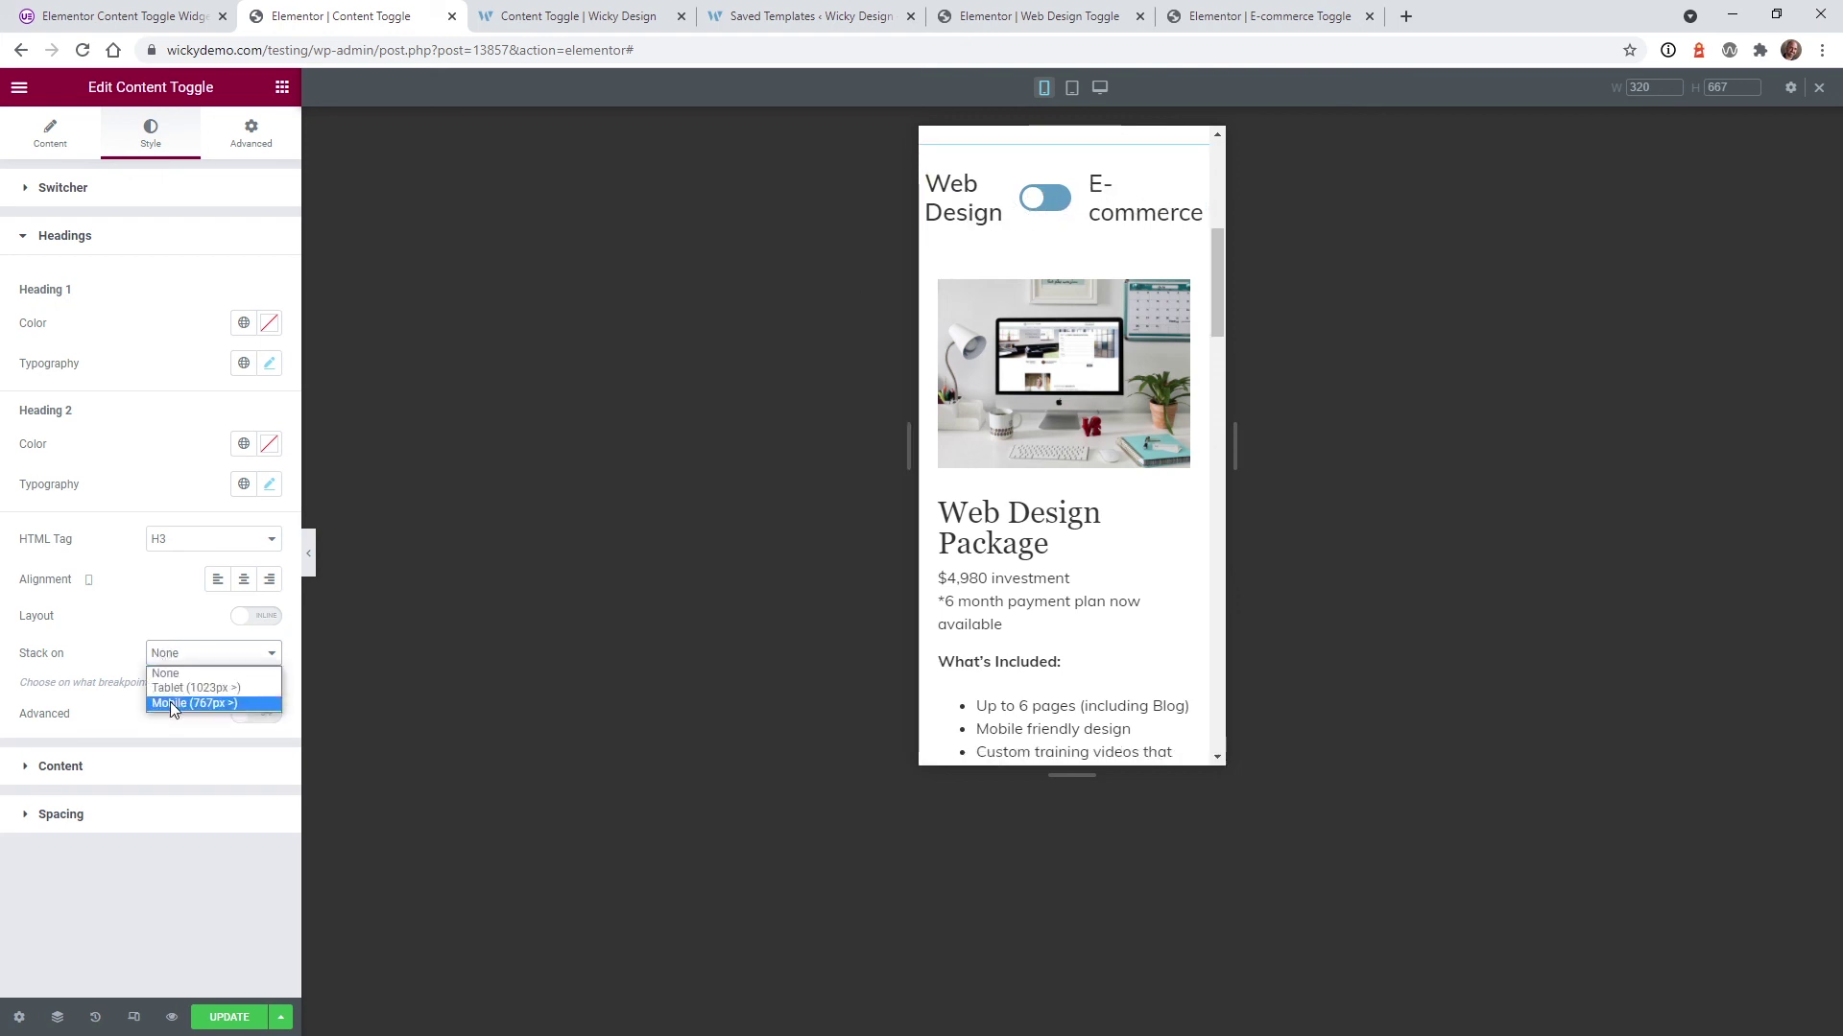
{"action": "left_click", "coordinate": [169, 701]}
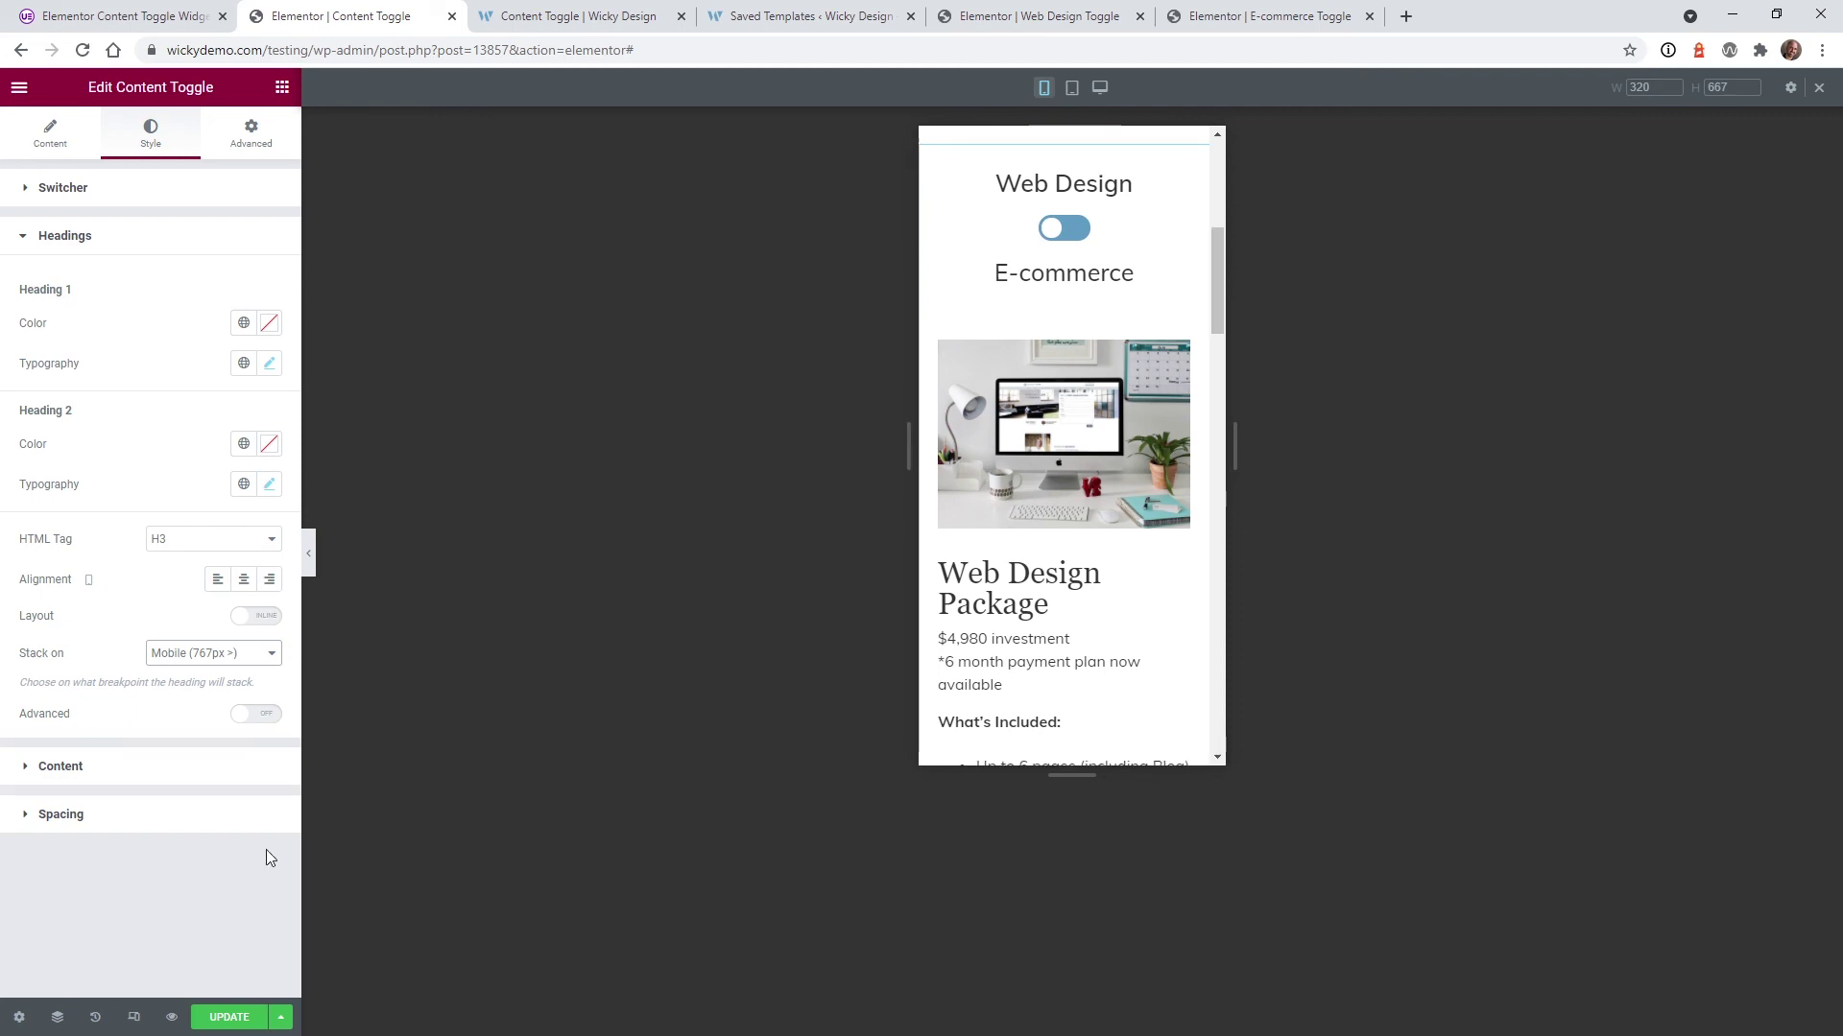
Update the page and test switching between the Web Design and E-commerce contents on the page preview.
{"action": "left_click", "coordinate": [225, 1017]}
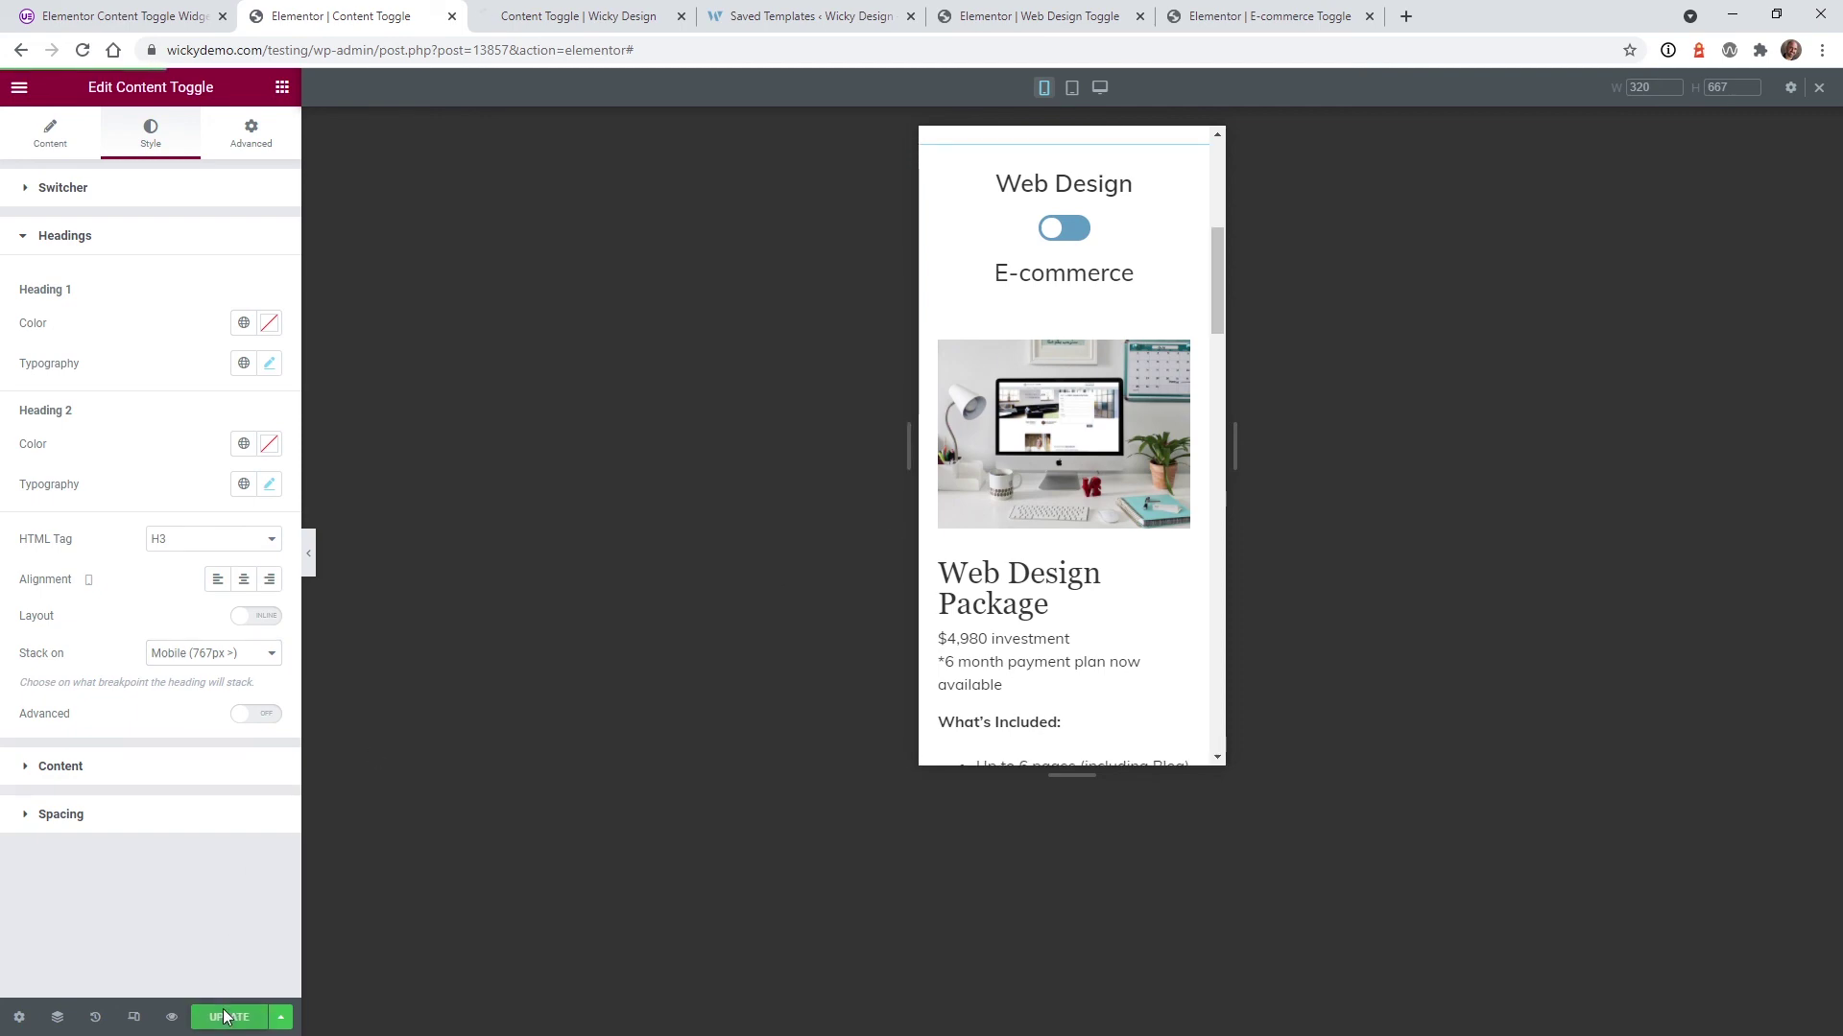
{"action": "left_click", "coordinate": [602, 10]}
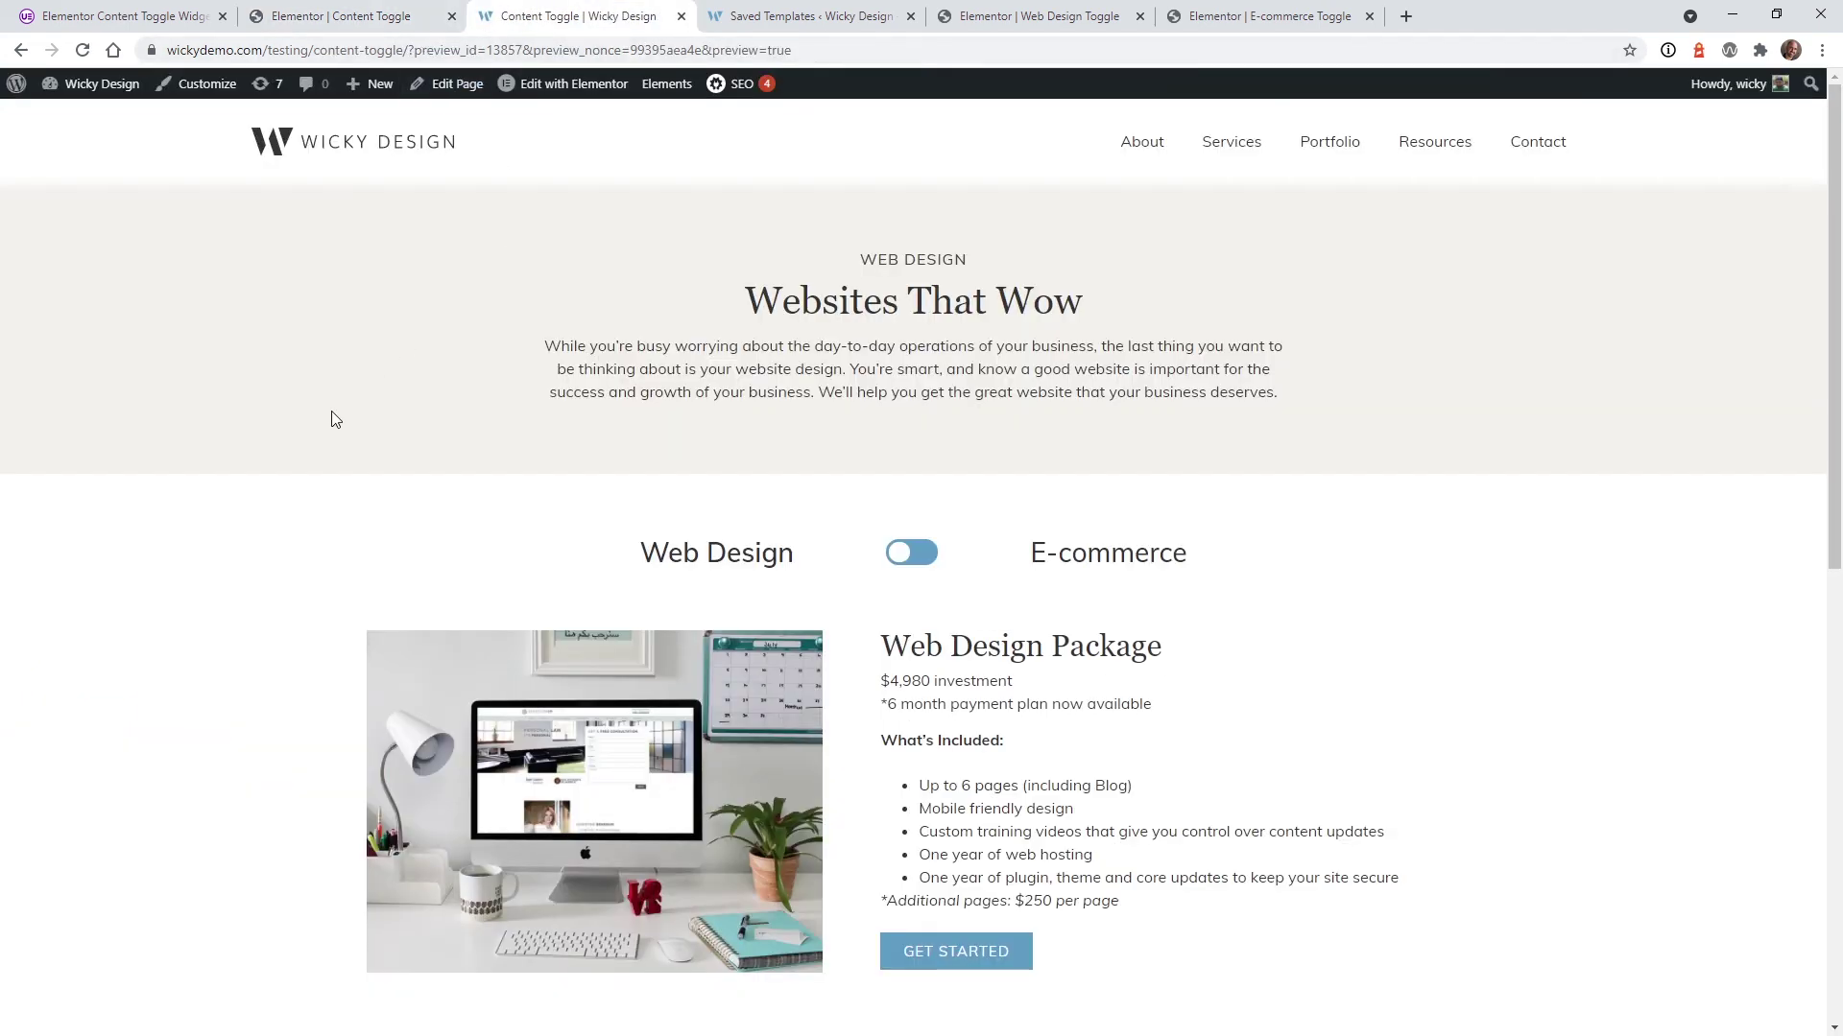
{"action": "scroll", "coordinate": [880, 340], "scroll_direction": "down", "scroll_amount": 2}
{"action": "left_click", "coordinate": [912, 374]}
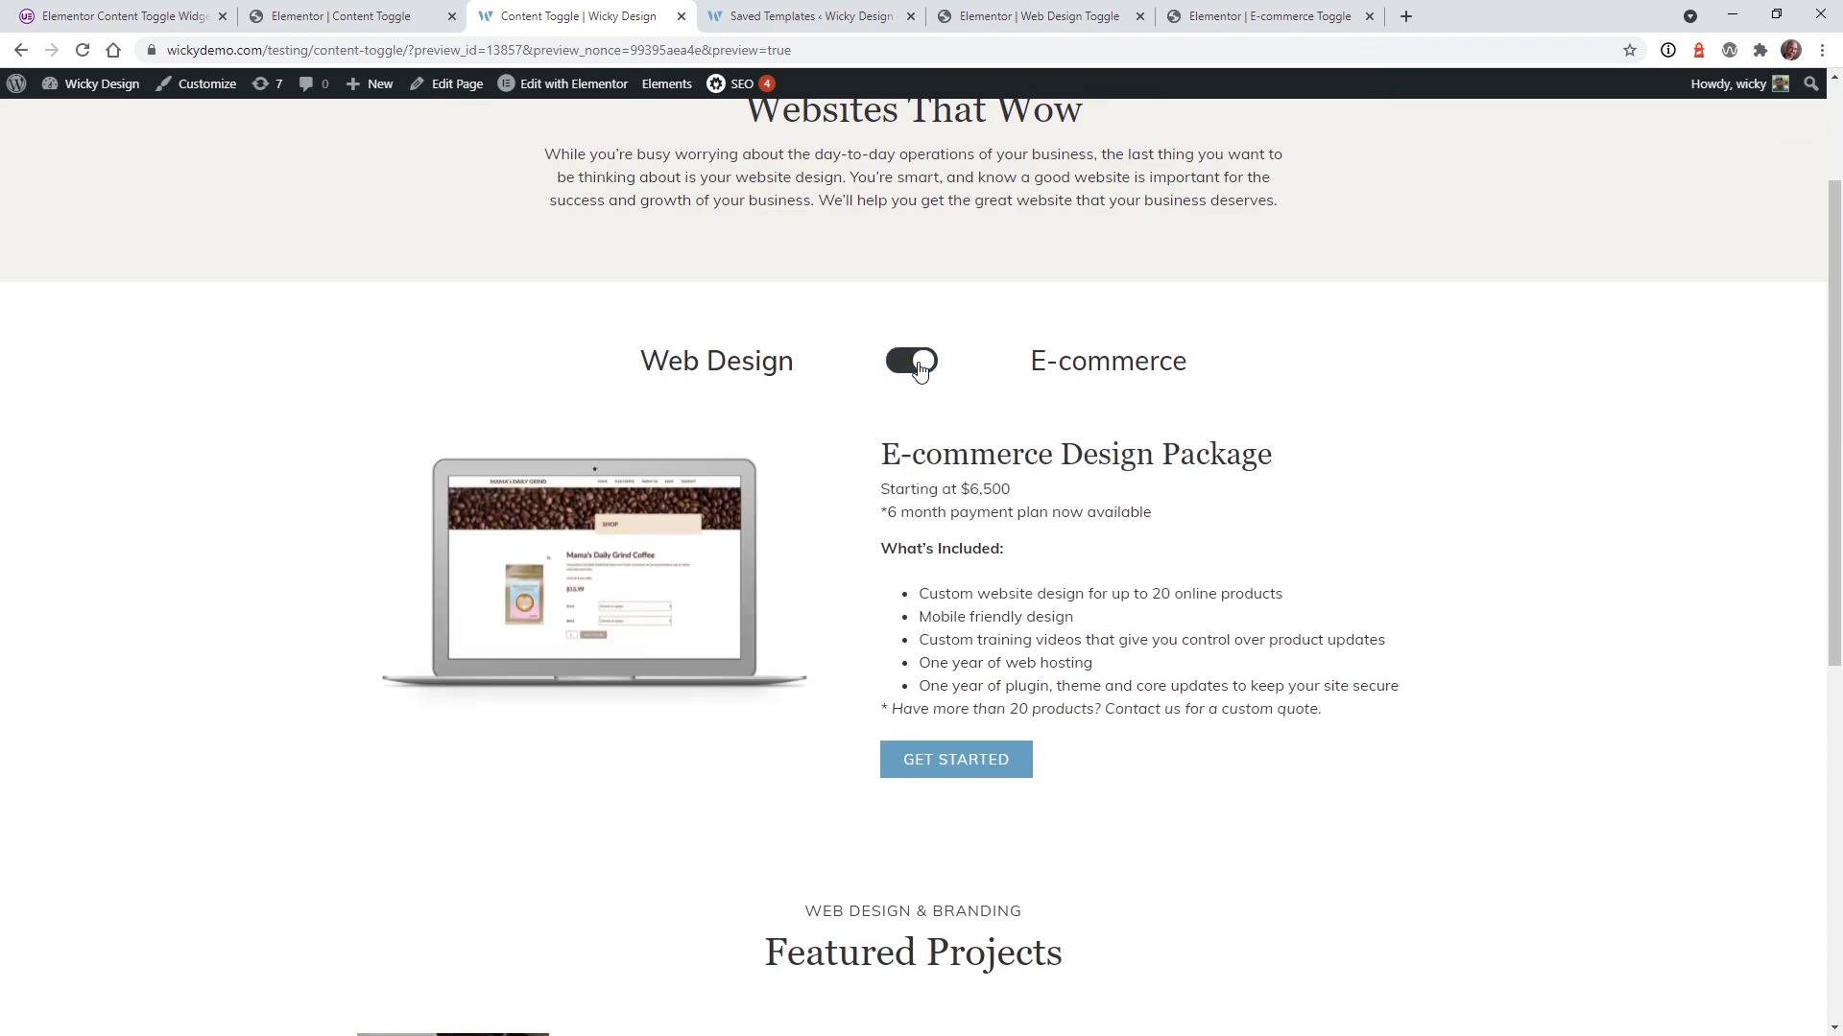
{"action": "left_click", "coordinate": [917, 372]}
{"action": "left_click", "coordinate": [920, 370]}
{"action": "left_click", "coordinate": [919, 372]}
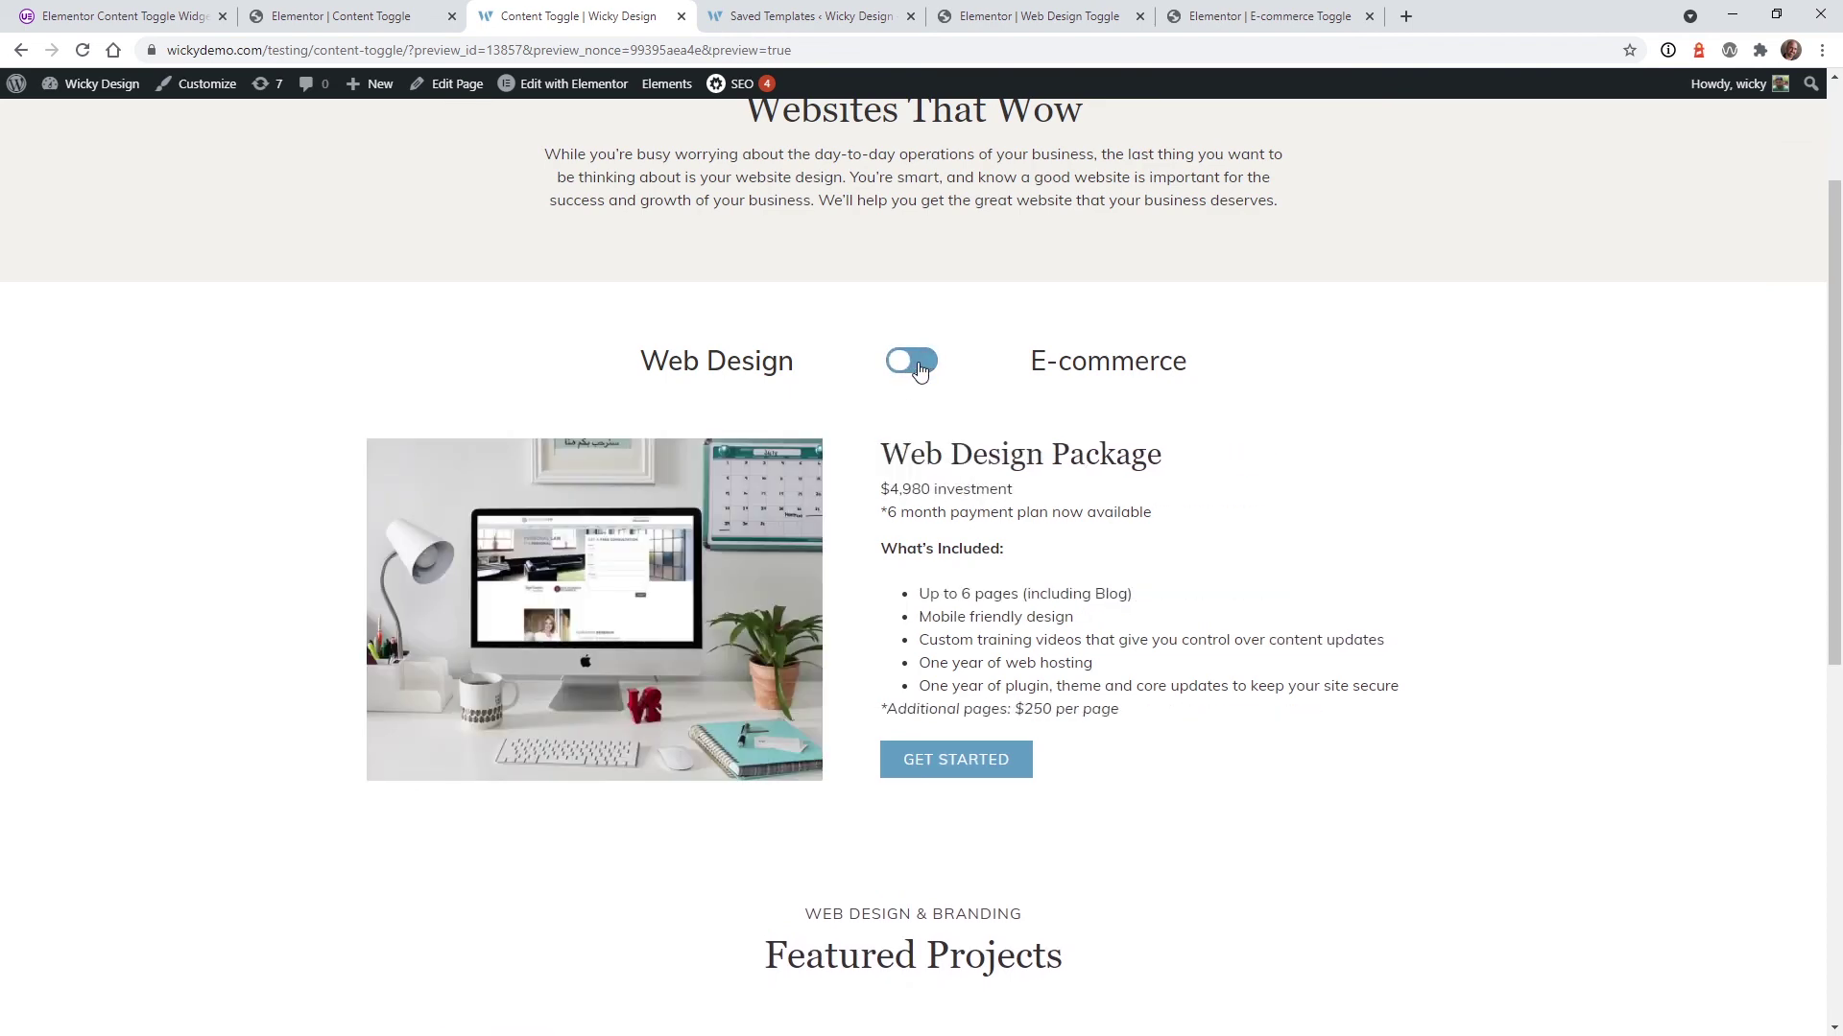
{"action": "double_click", "coordinate": [920, 371]}
{"action": "left_click", "coordinate": [919, 371]}
{"action": "left_click", "coordinate": [919, 371]}
Narrow the page preview to mobile width using the developer tools, test the toggle switch there, and widen the page again.
{"action": "key", "text": "ctrl+shift+i"}
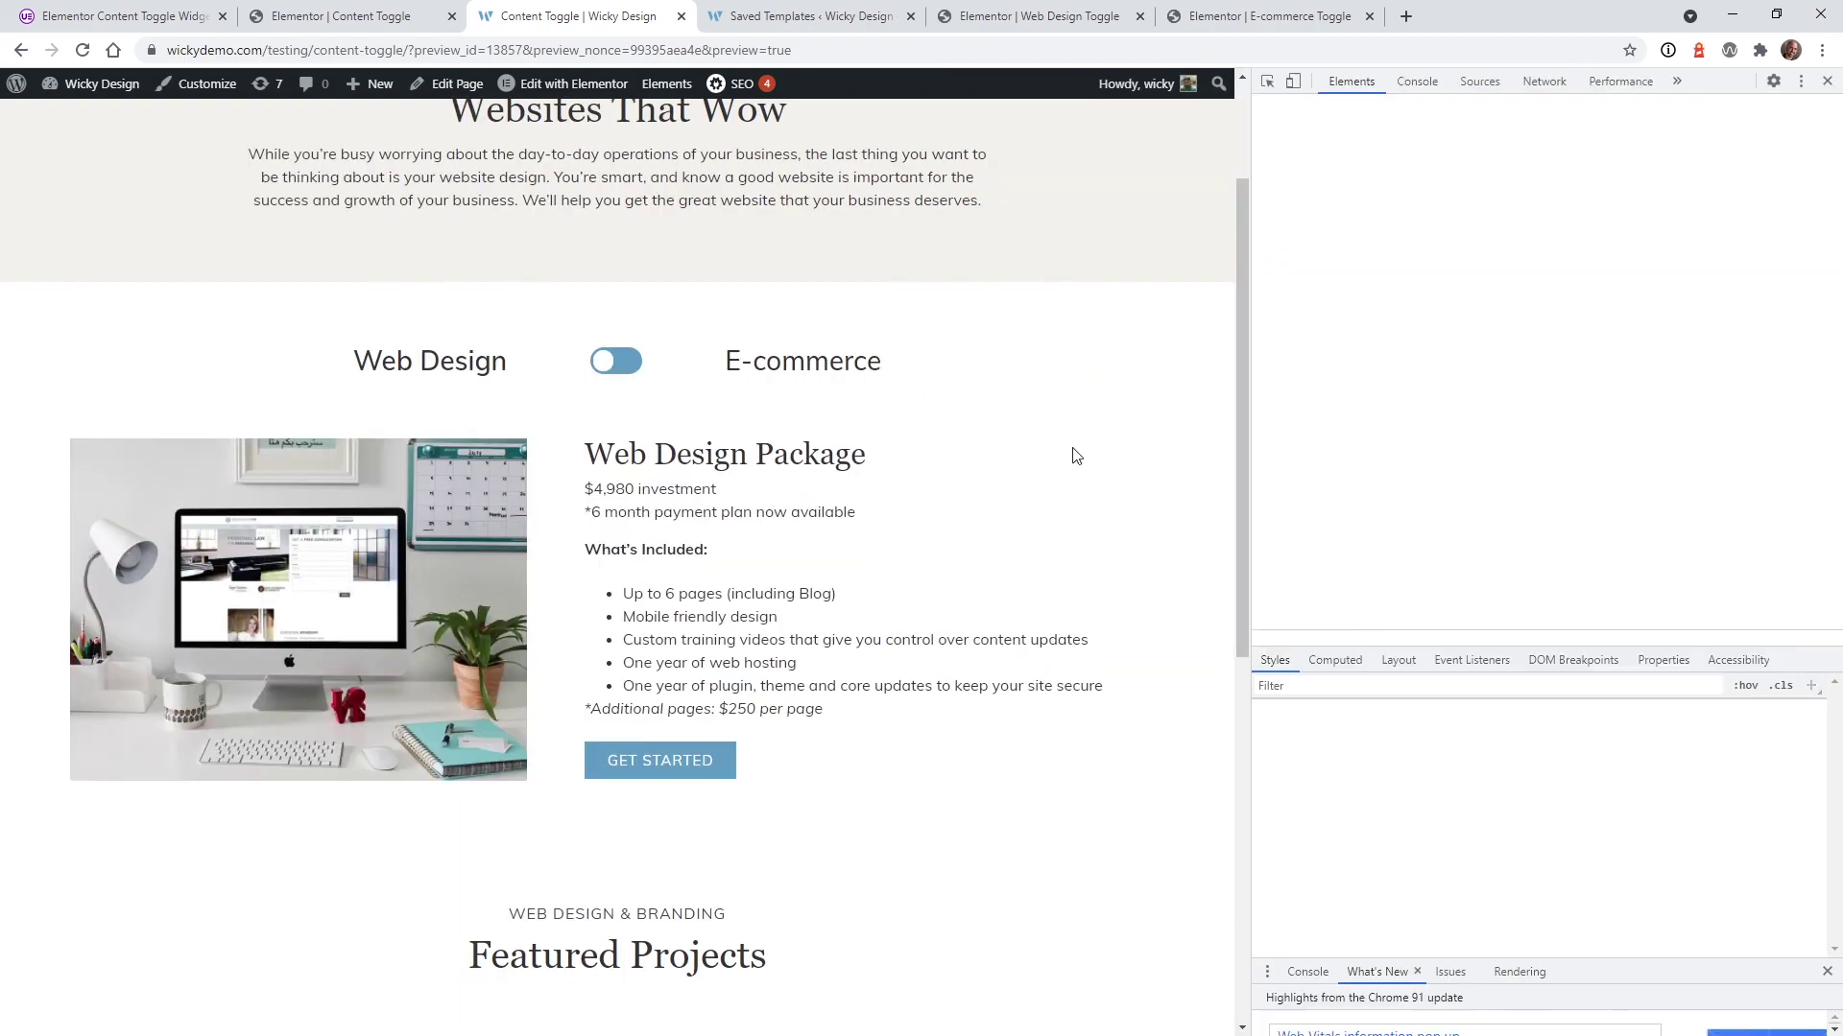
{"action": "left_click_drag", "start_coordinate": [1252, 387], "coordinate": [362, 432]}
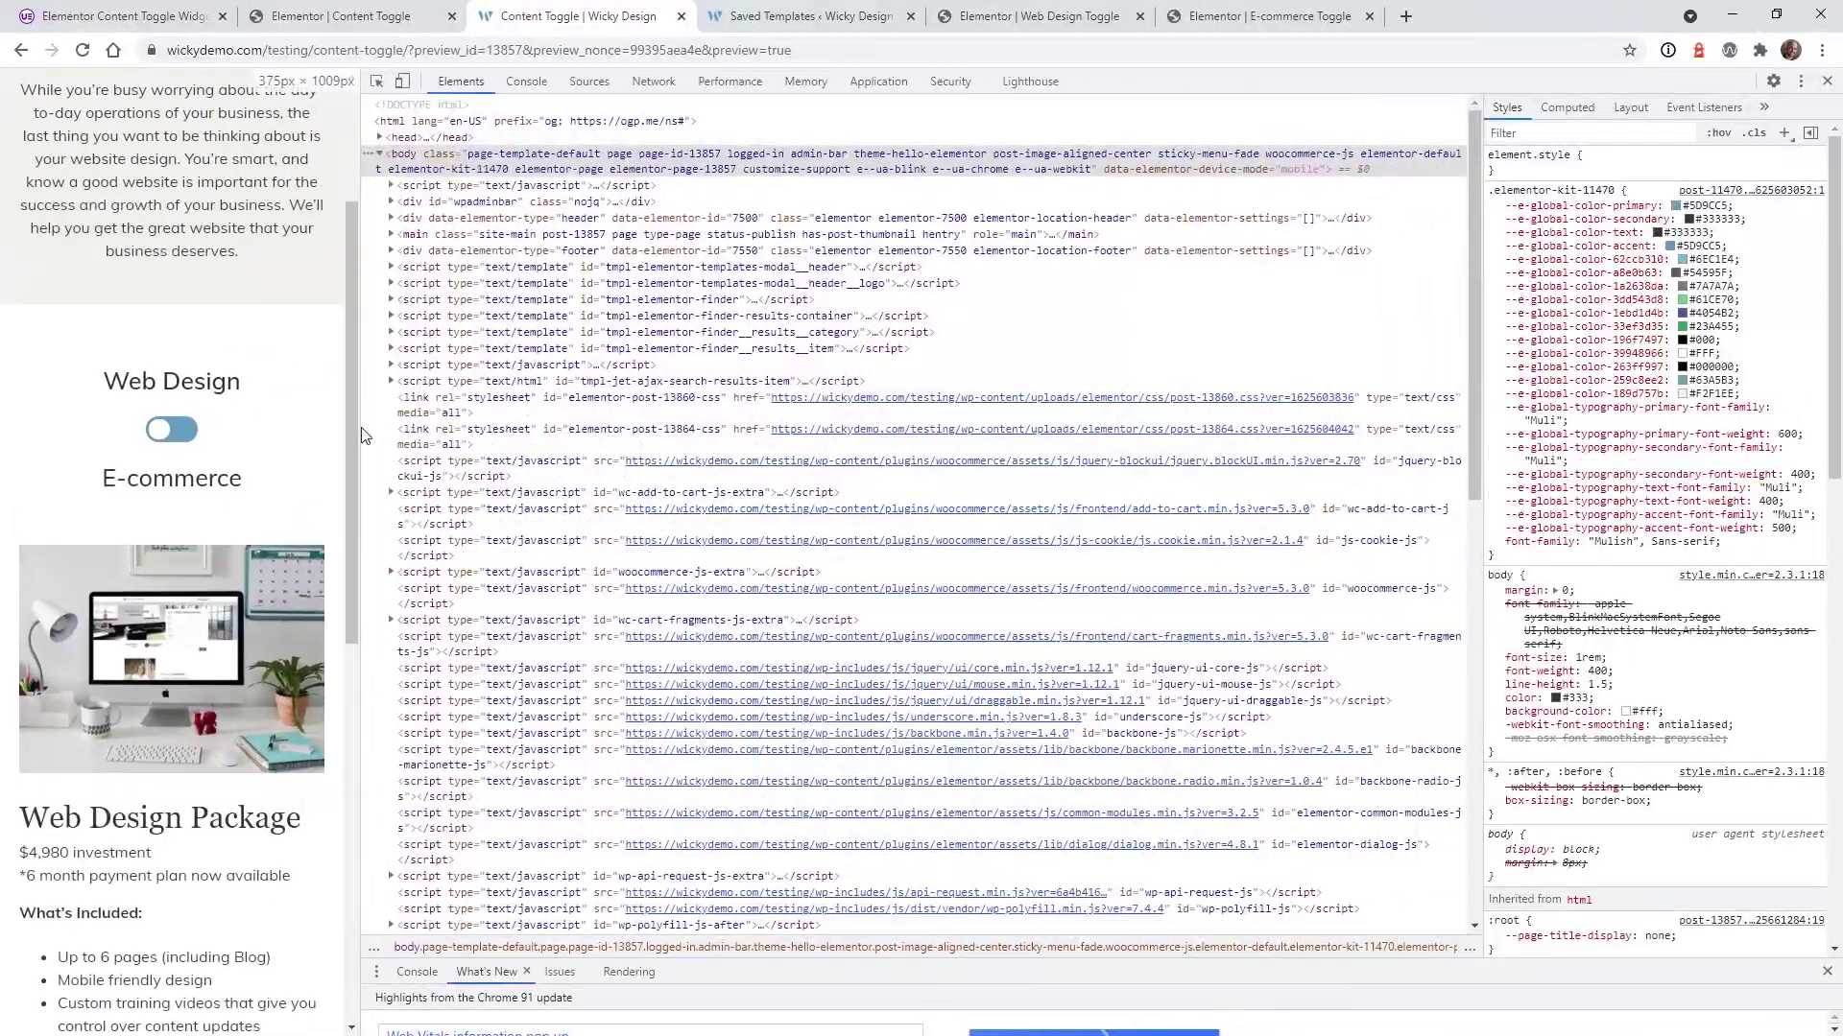
{"action": "left_click", "coordinate": [179, 246]}
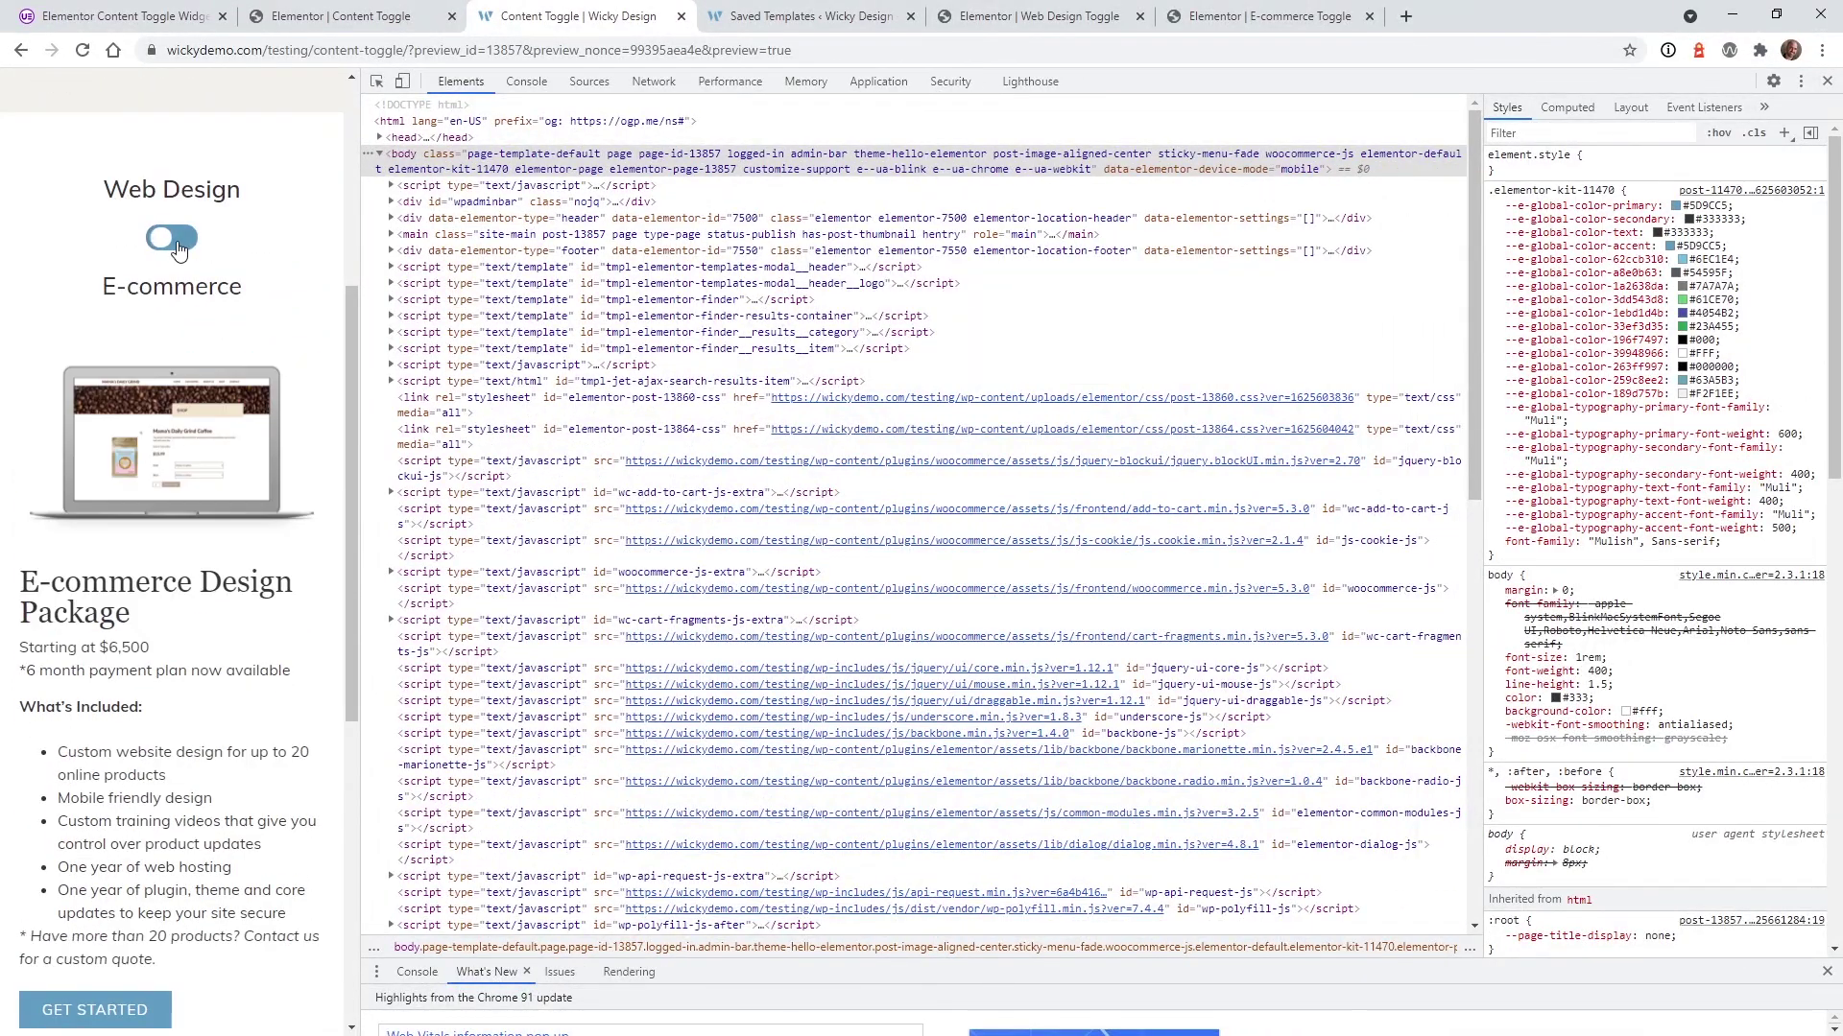
{"action": "left_click", "coordinate": [180, 247]}
{"action": "left_click", "coordinate": [179, 246]}
{"action": "left_click", "coordinate": [178, 246]}
{"action": "left_click", "coordinate": [179, 246]}
{"action": "left_click", "coordinate": [179, 246]}
{"action": "left_click_drag", "start_coordinate": [361, 321], "coordinate": [842, 324]}
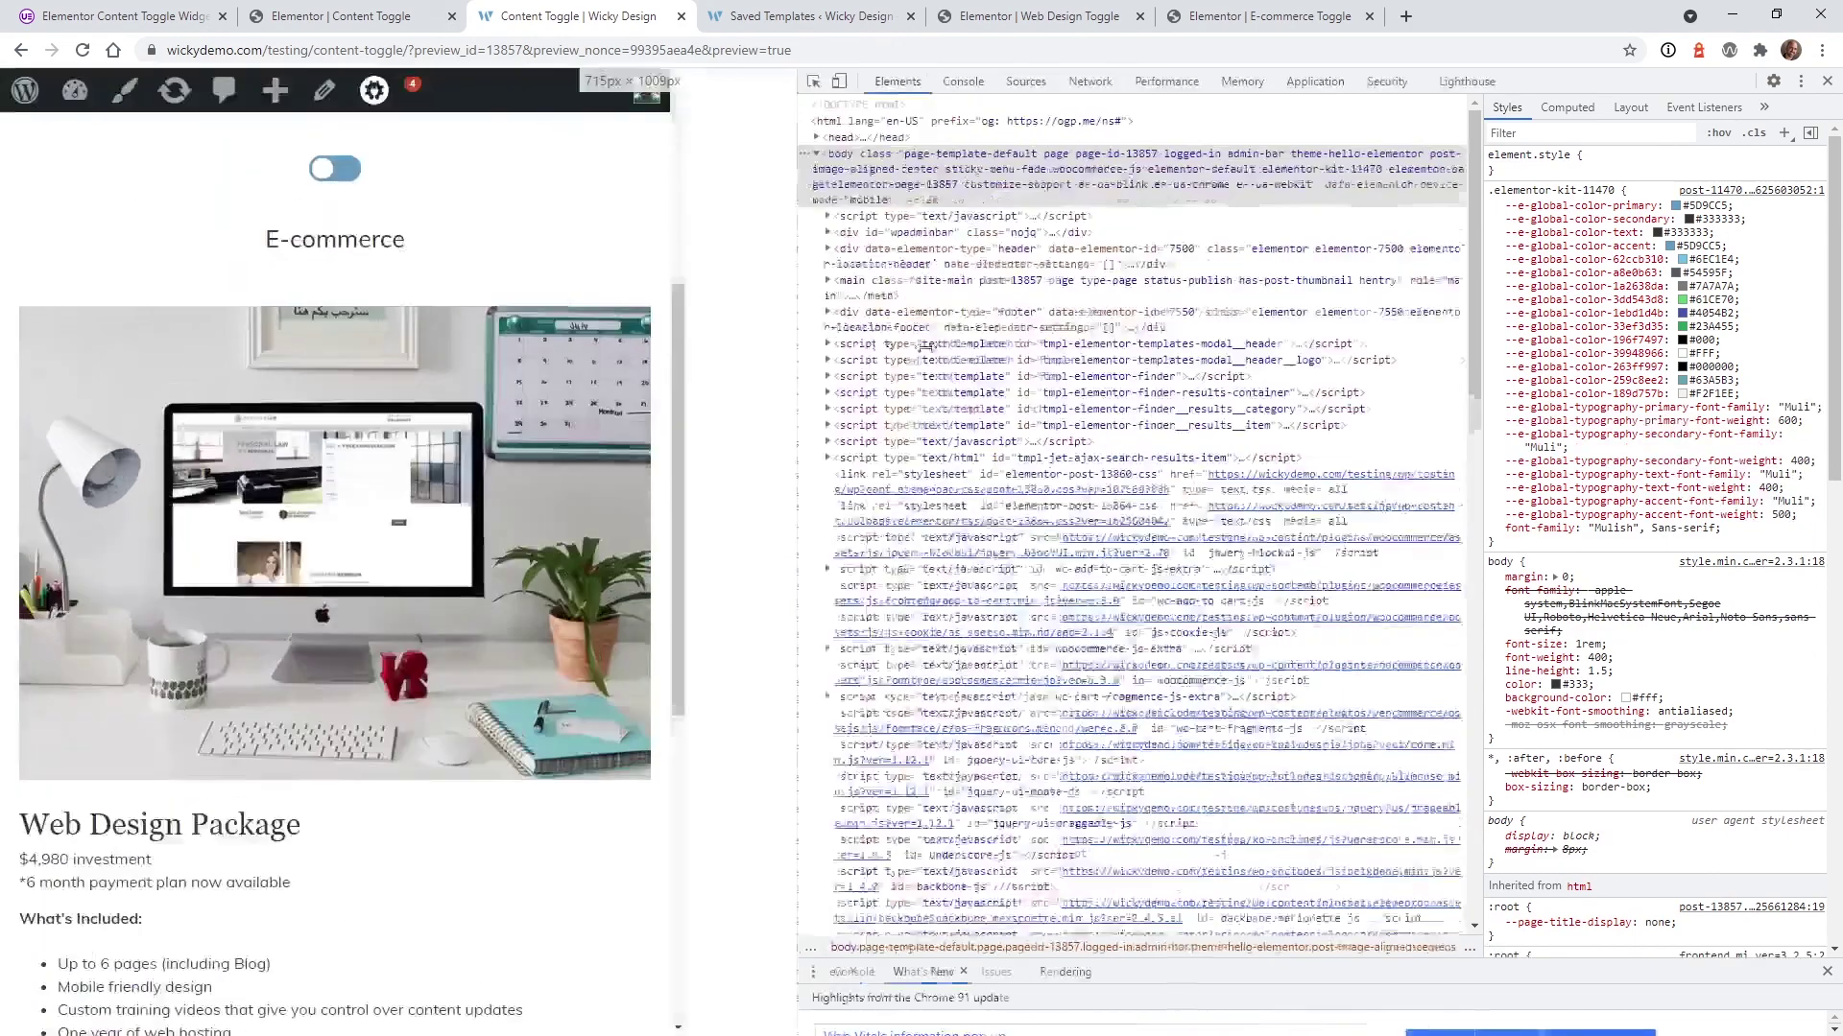